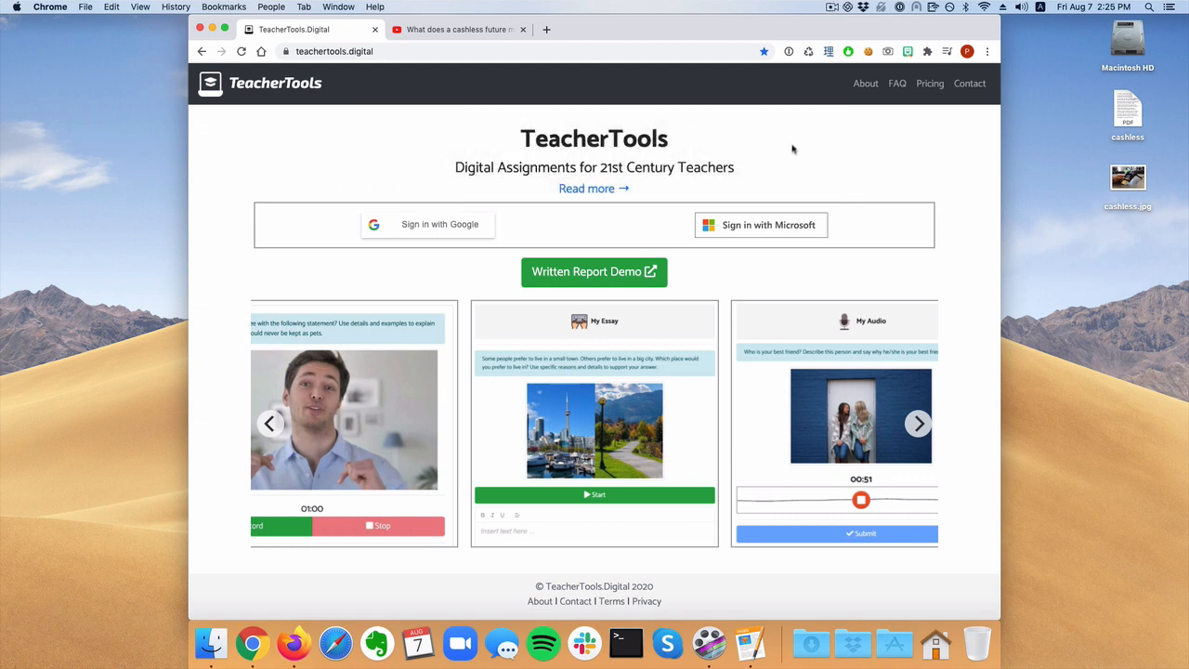
# Sign in with Microsoft and open the existing assignment folder, dismissing its welcome message.
pyautogui.click(773, 226)
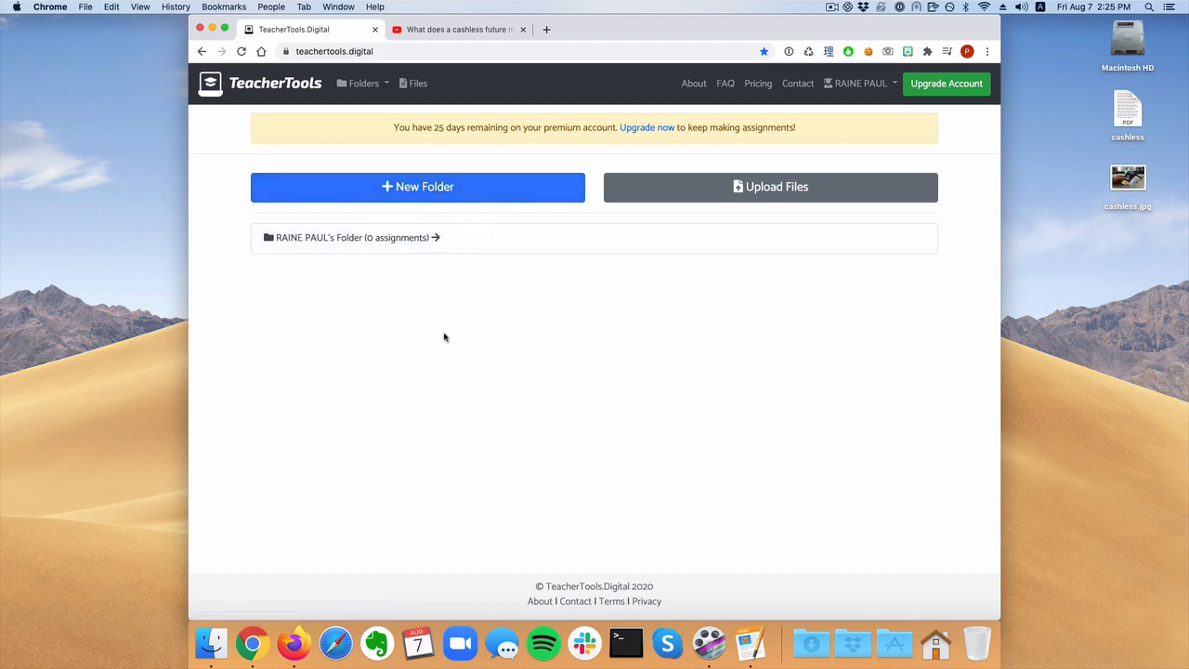
pyautogui.click(532, 242)
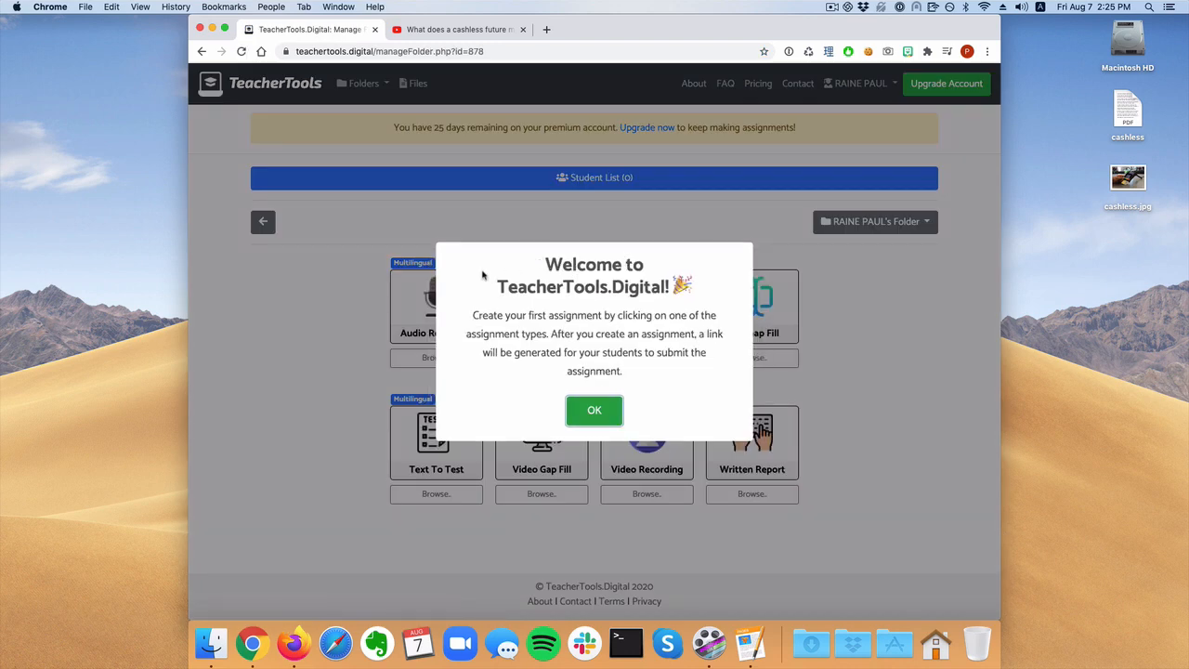
pyautogui.moveTo(472, 316); pyautogui.dragTo(549, 334)
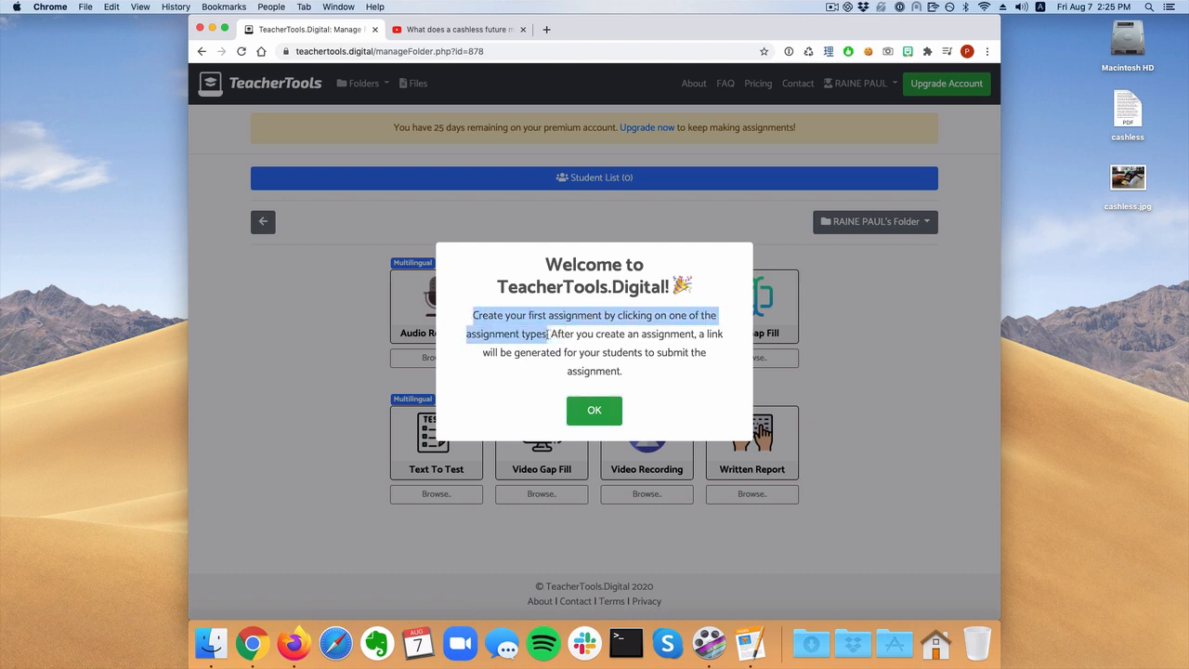
pyautogui.moveTo(636, 372); pyautogui.dragTo(549, 336)
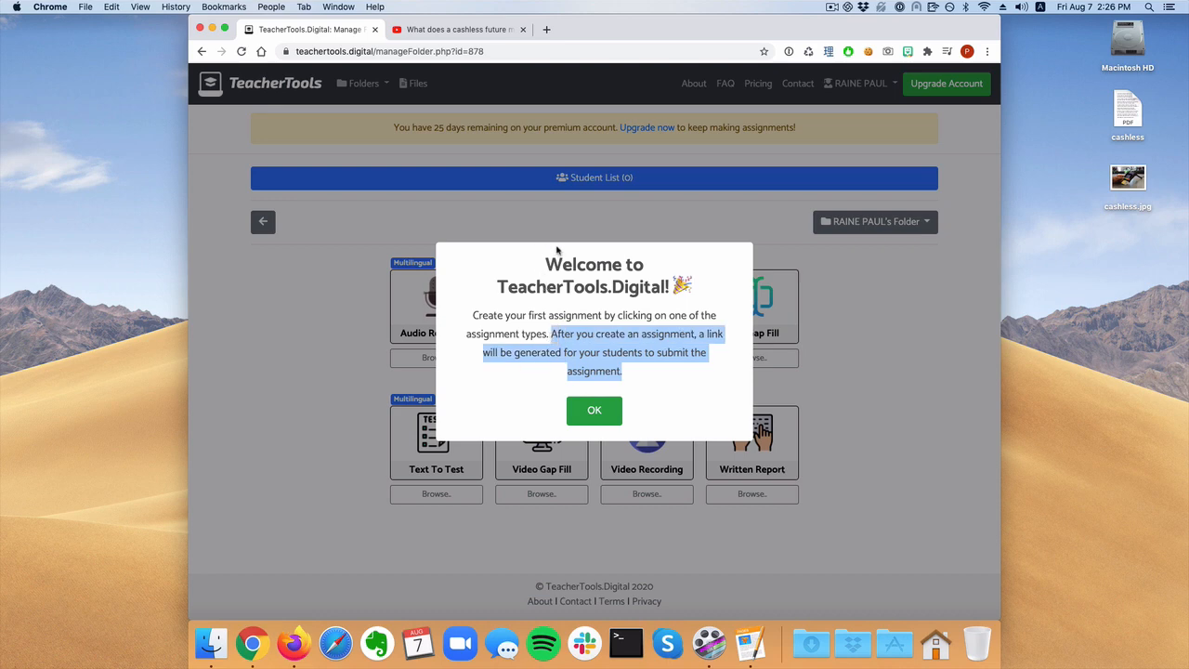
pyautogui.click(595, 410)
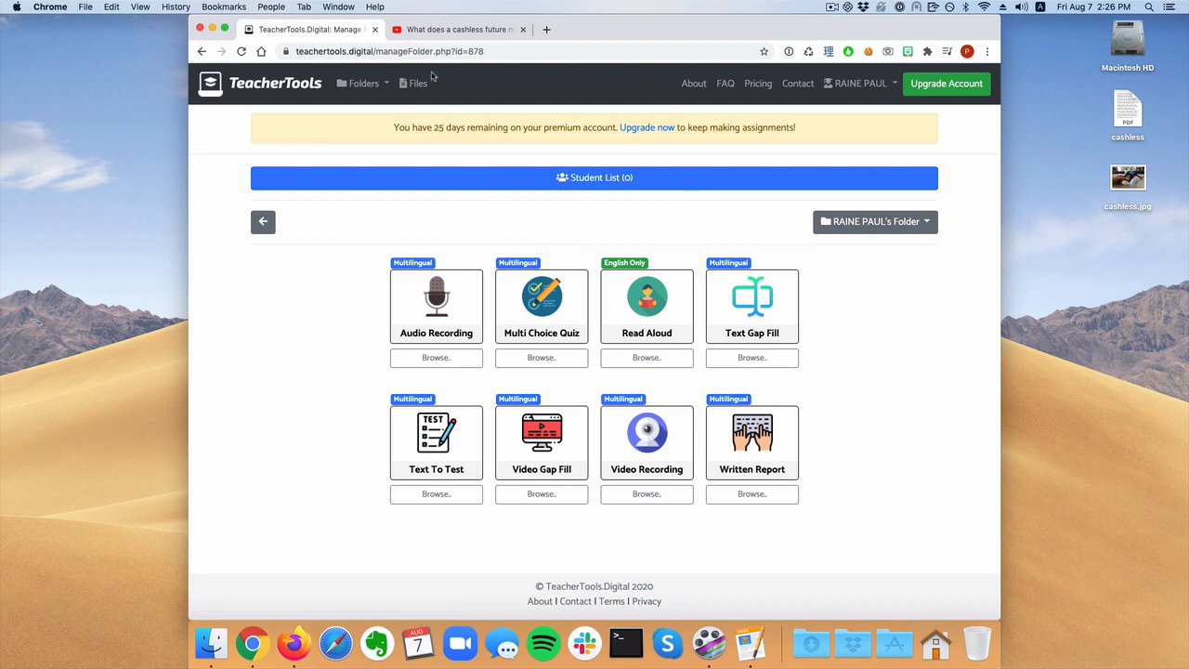
# Review the source materials: the Economist video on a cashless future, the cashless PDF and the cashless.jpg image.
pyautogui.click(435, 32)
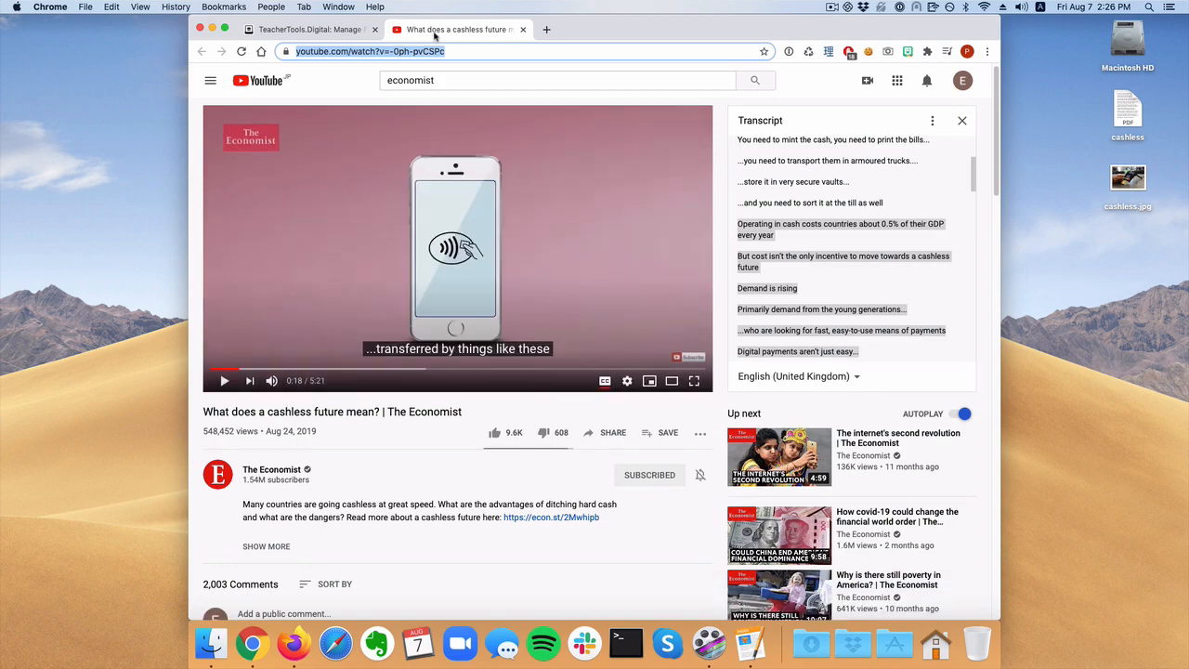
pyautogui.click(349, 35)
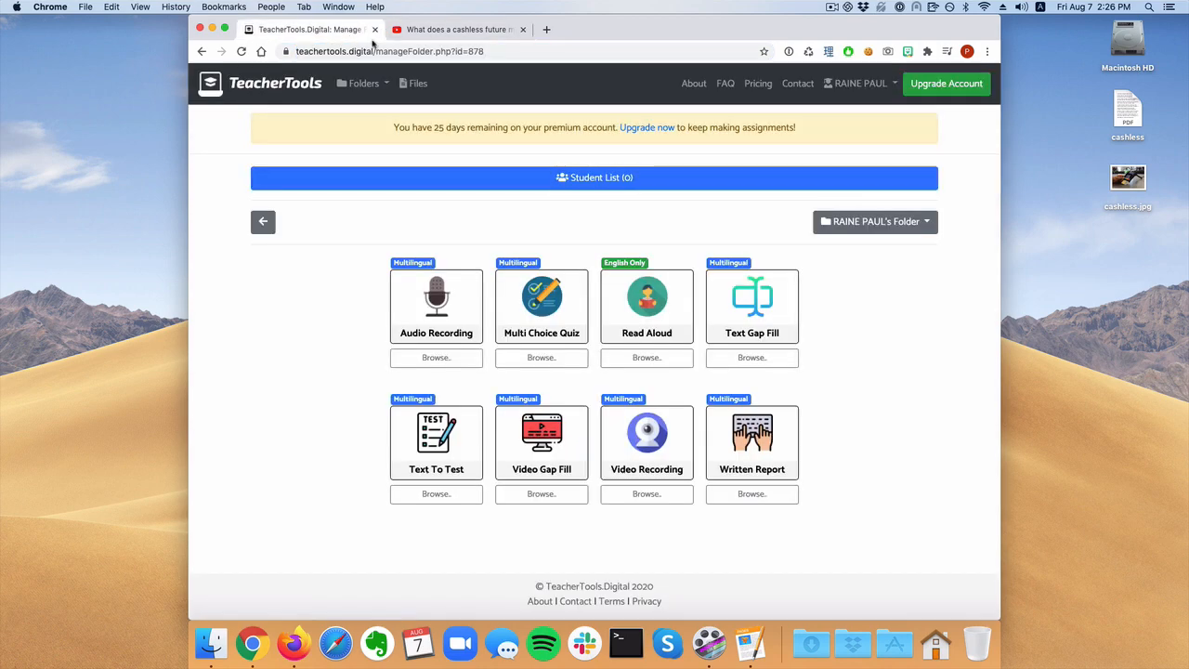
pyautogui.doubleClick(1129, 112)
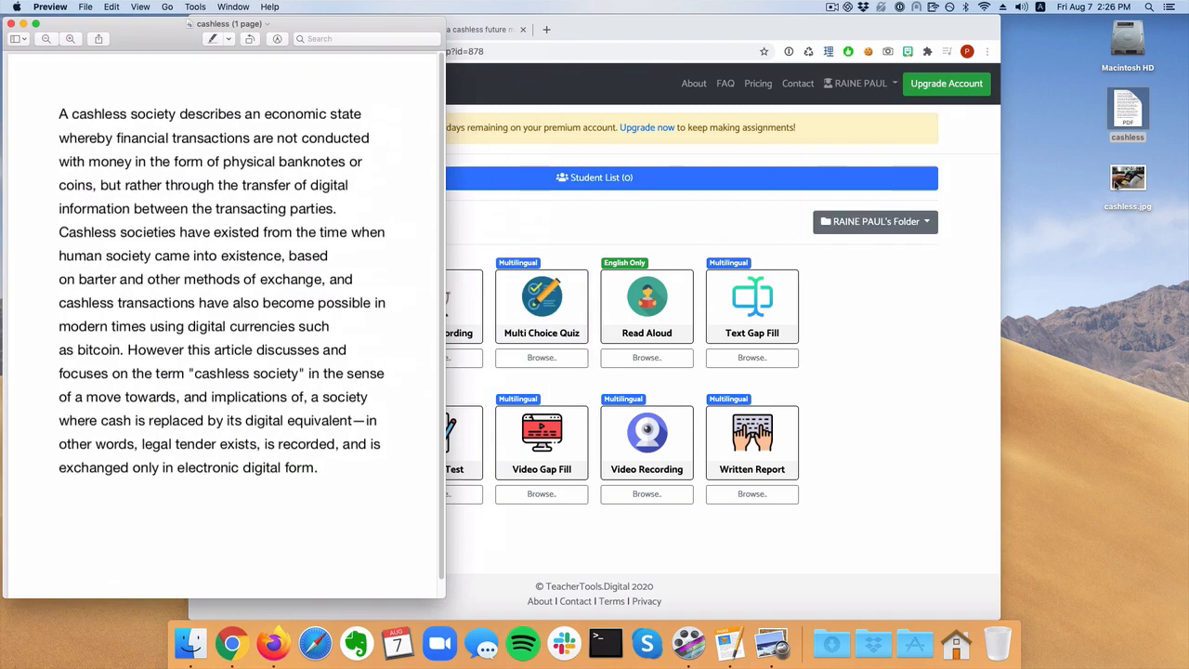
pyautogui.doubleClick(1128, 179)
pyautogui.moveTo(249, 35); pyautogui.dragTo(624, 186)
pyautogui.moveTo(153, 35); pyautogui.dragTo(328, 43)
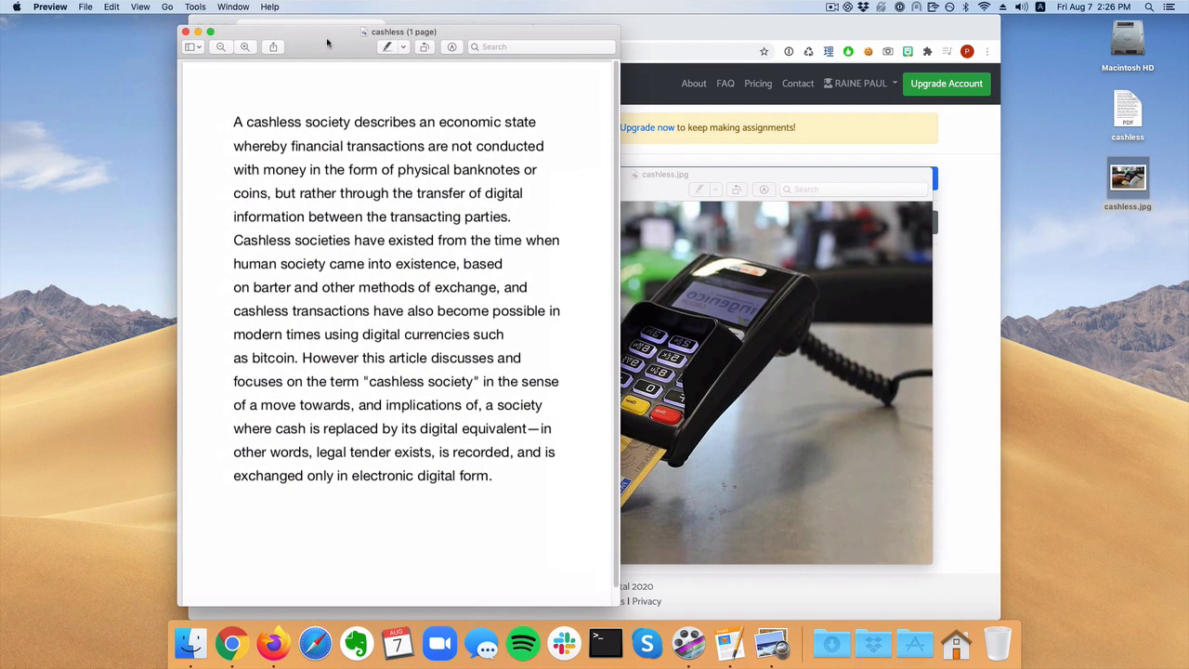
pyautogui.click(185, 33)
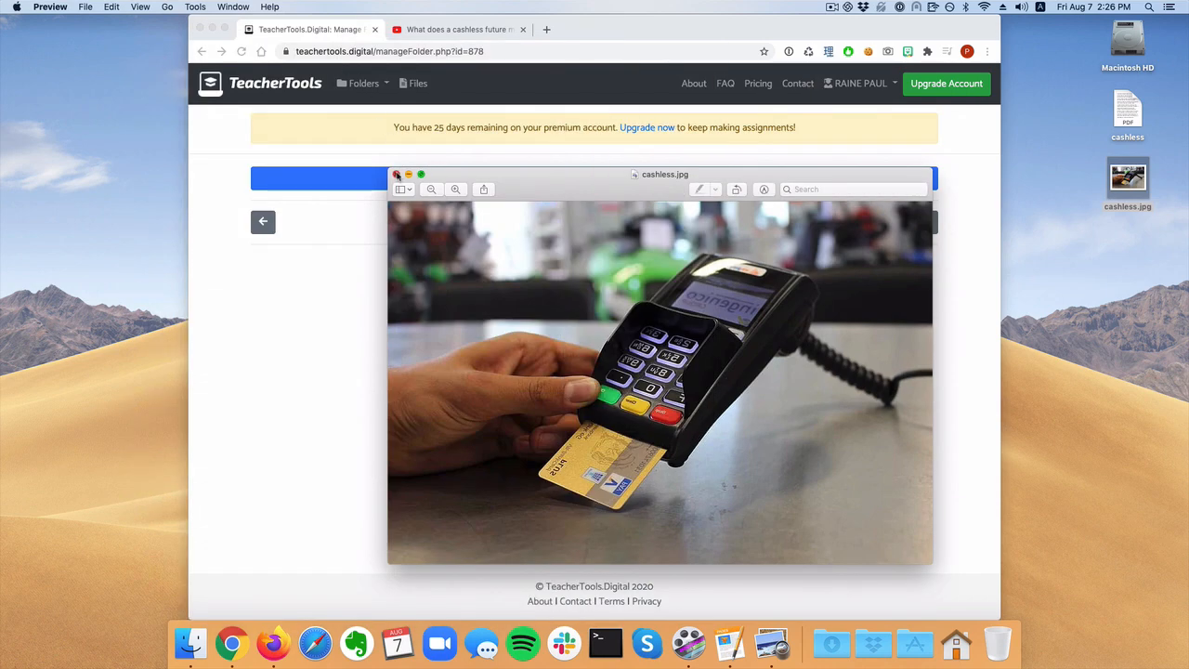
pyautogui.click(398, 175)
pyautogui.click(250, 303)
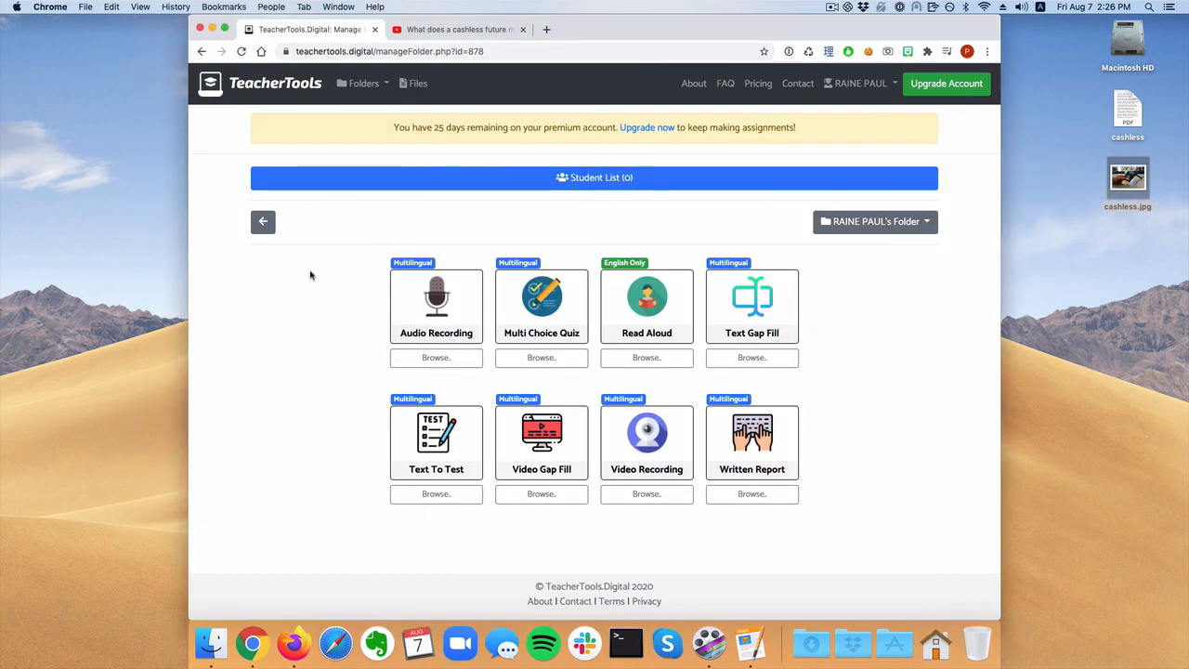
# Start a new Audio Recording assignment and title it "Cashless Society".
pyautogui.click(425, 320)
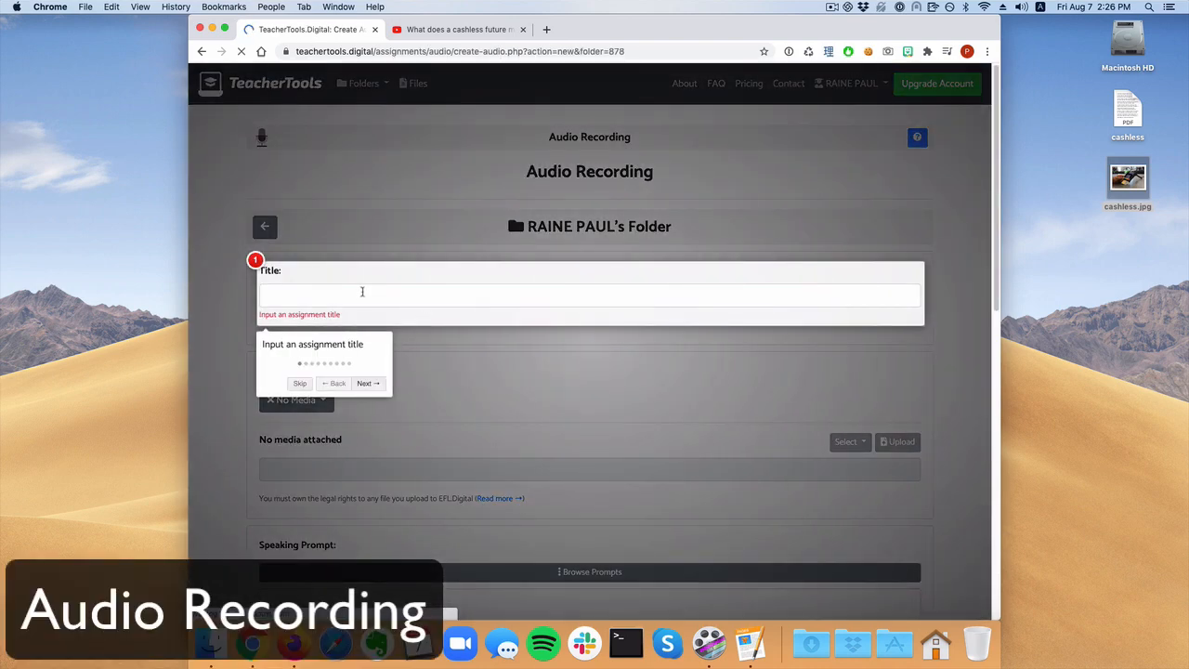
pyautogui.click(361, 289)
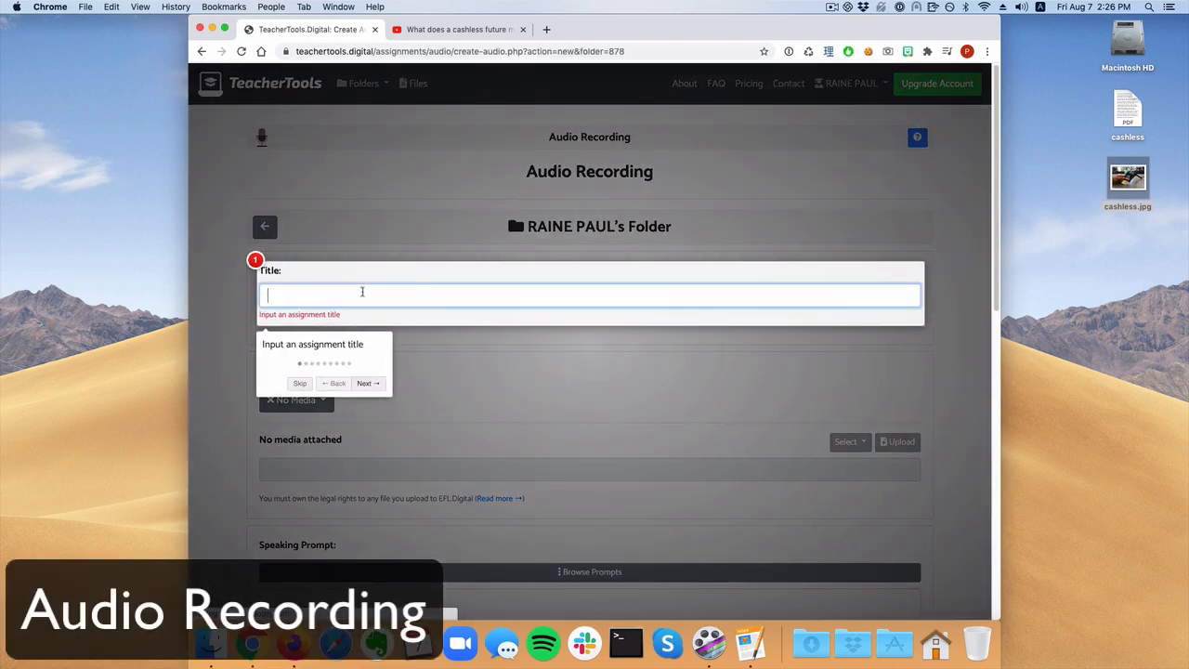
pyautogui.write('Ca')
pyautogui.press('BackSpace')
pyautogui.press('BackSpace')
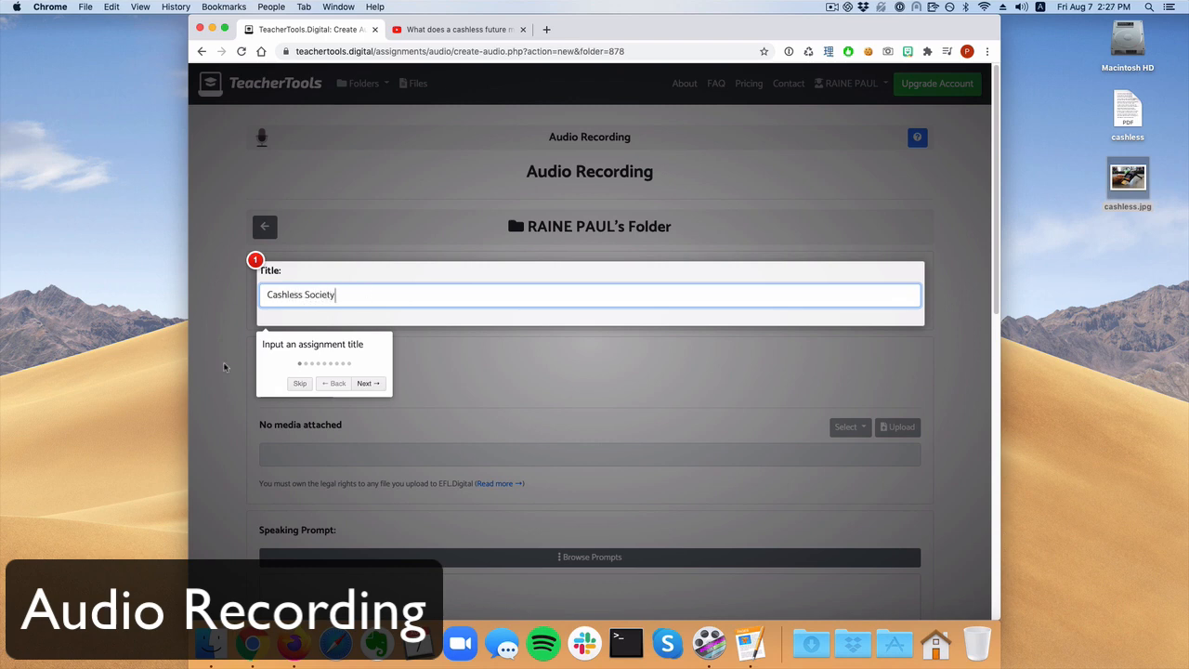
# Set the assignment's attached media type to Image and upload cashless.jpg from the Desktop.
pyautogui.click(366, 383)
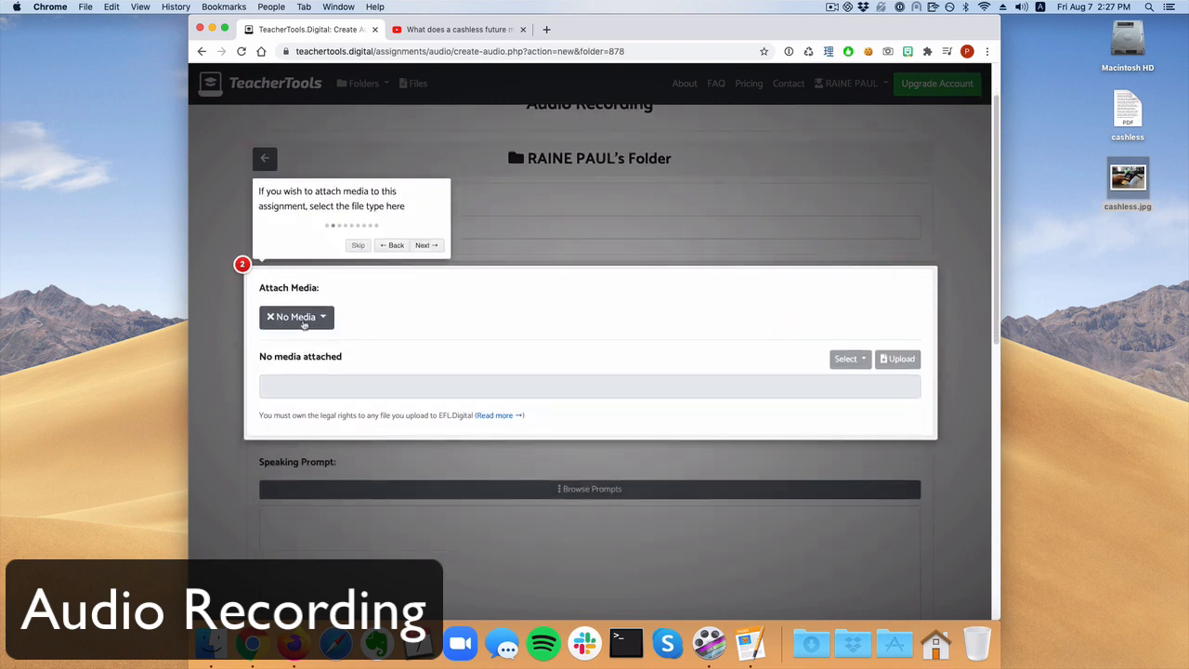
pyautogui.click(332, 324)
pyautogui.click(307, 404)
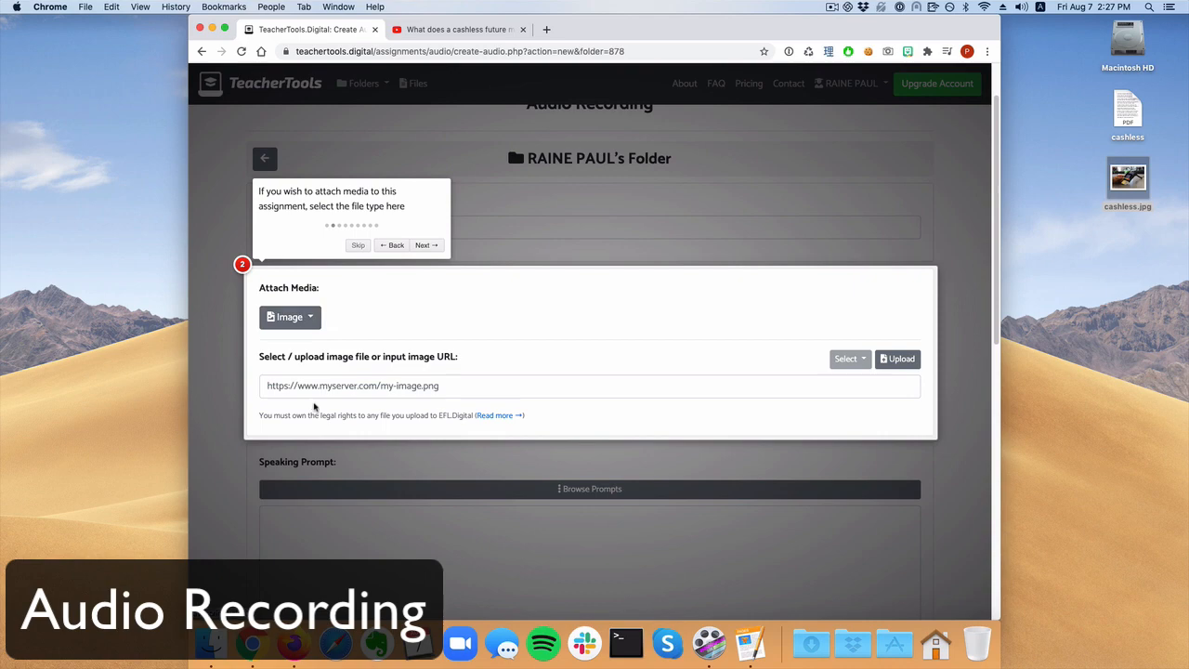
pyautogui.click(213, 432)
pyautogui.click(890, 362)
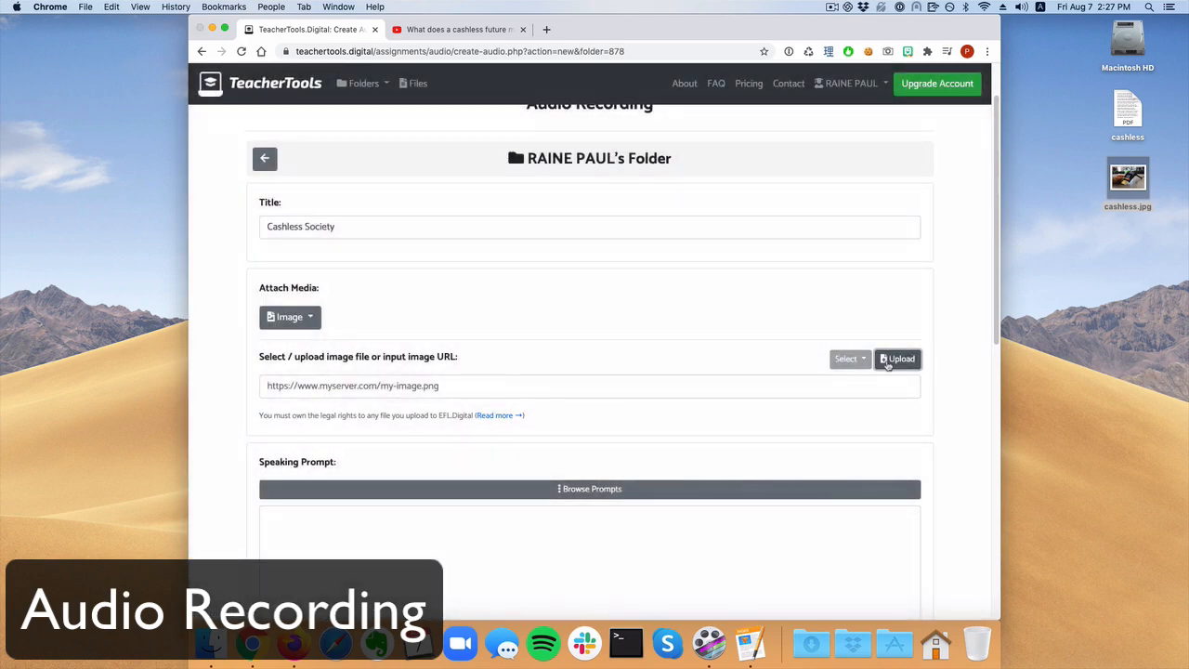
pyautogui.click(223, 120)
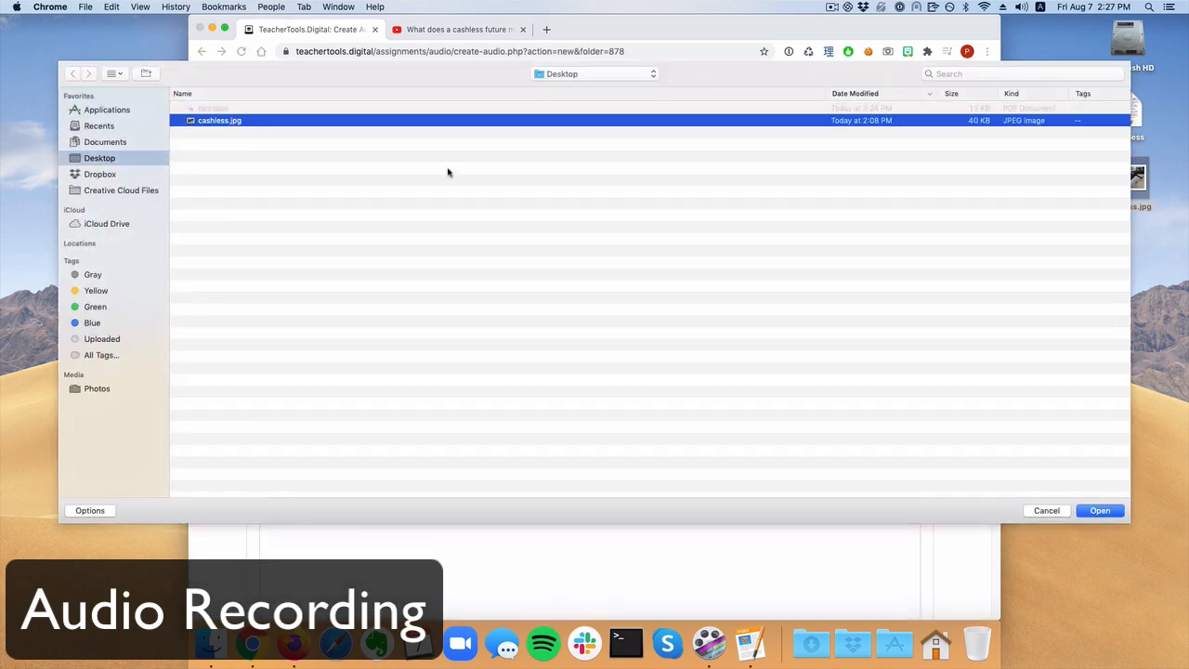
pyautogui.click(1100, 510)
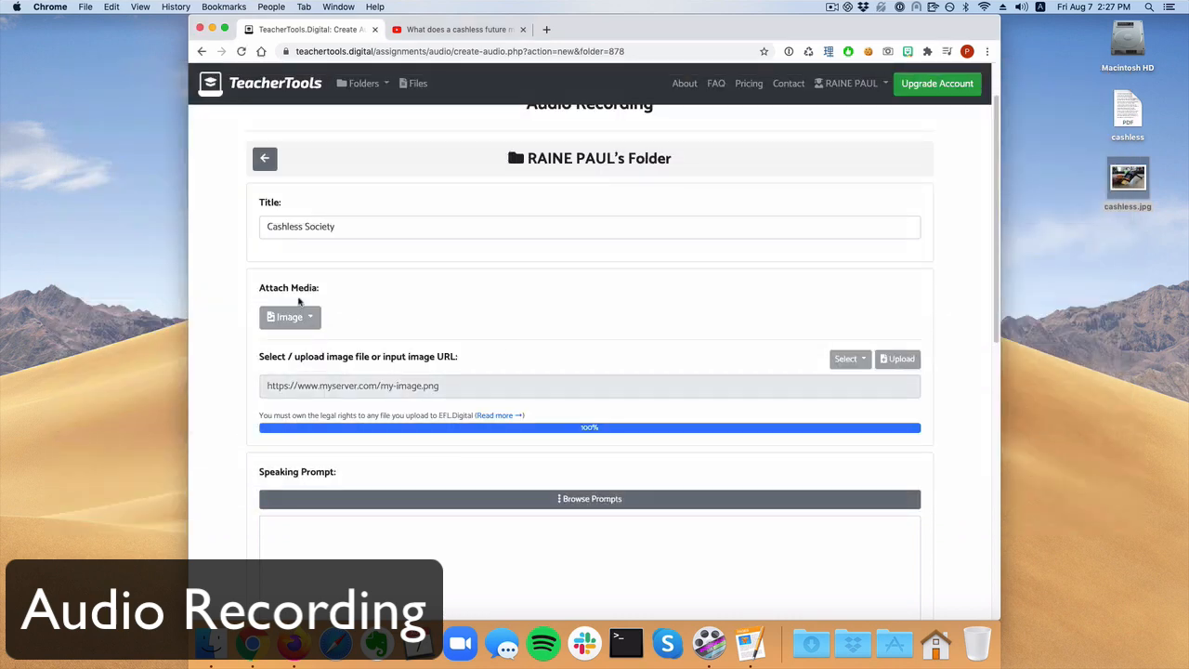
pyautogui.scroll(-4, 217, 399)
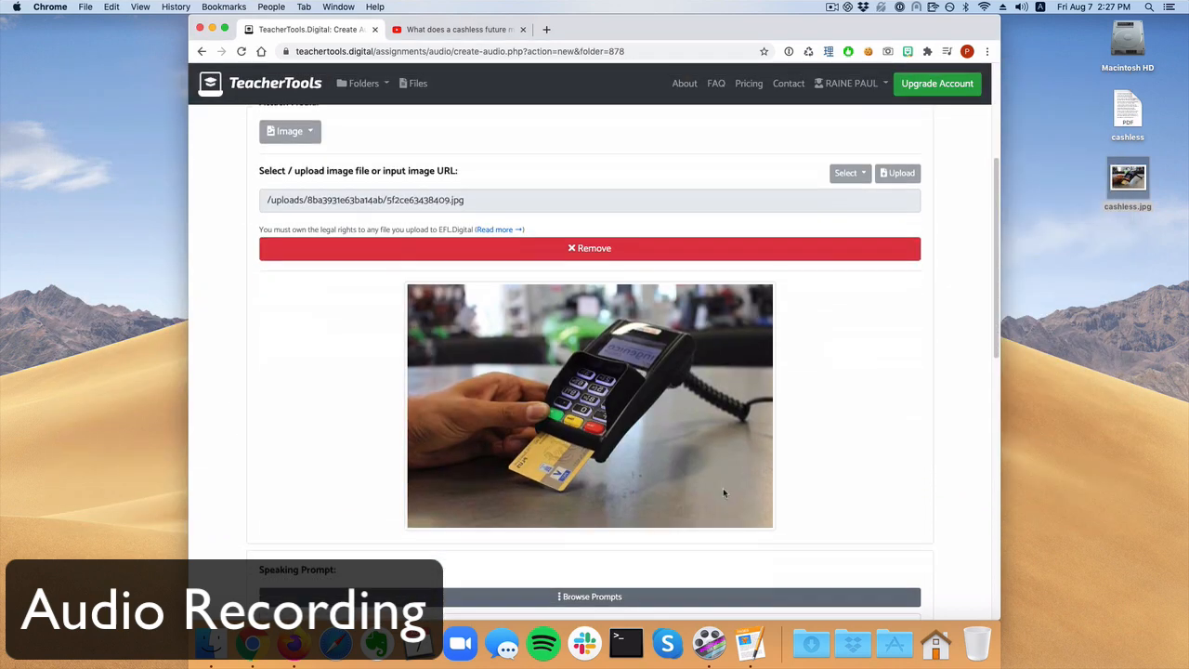
# Enter the speaking prompt "Please describe this image. Do you often do this? Why or why not?".
pyautogui.scroll(-5, 300, 404)
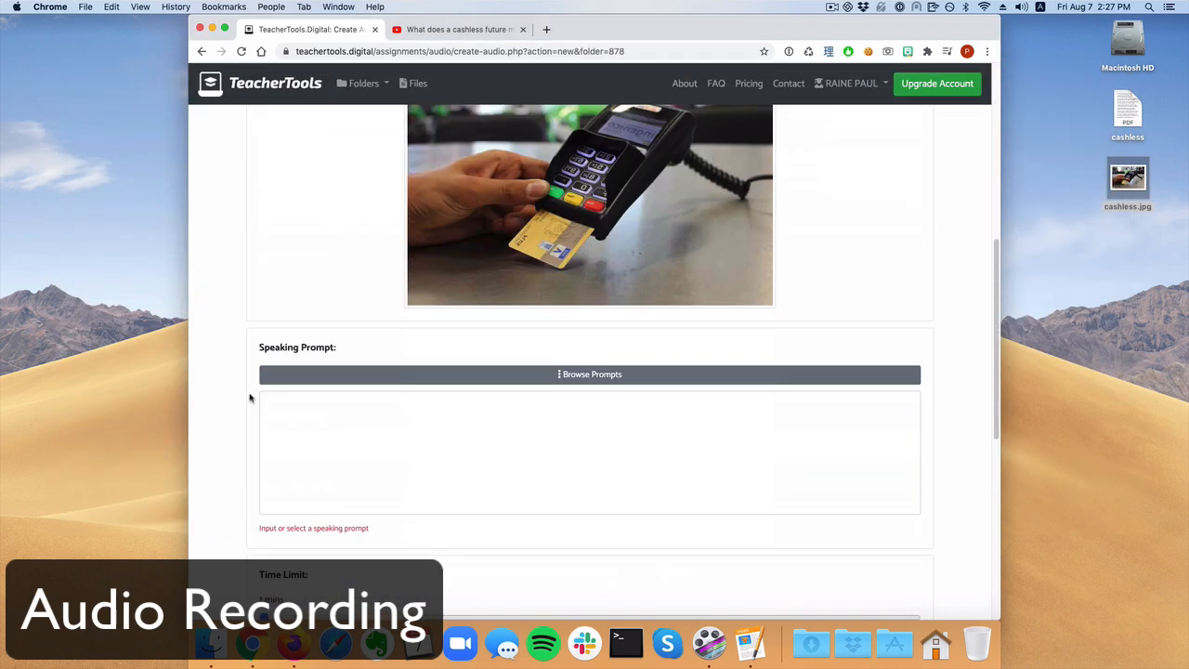
pyautogui.scroll(-2, 249, 398)
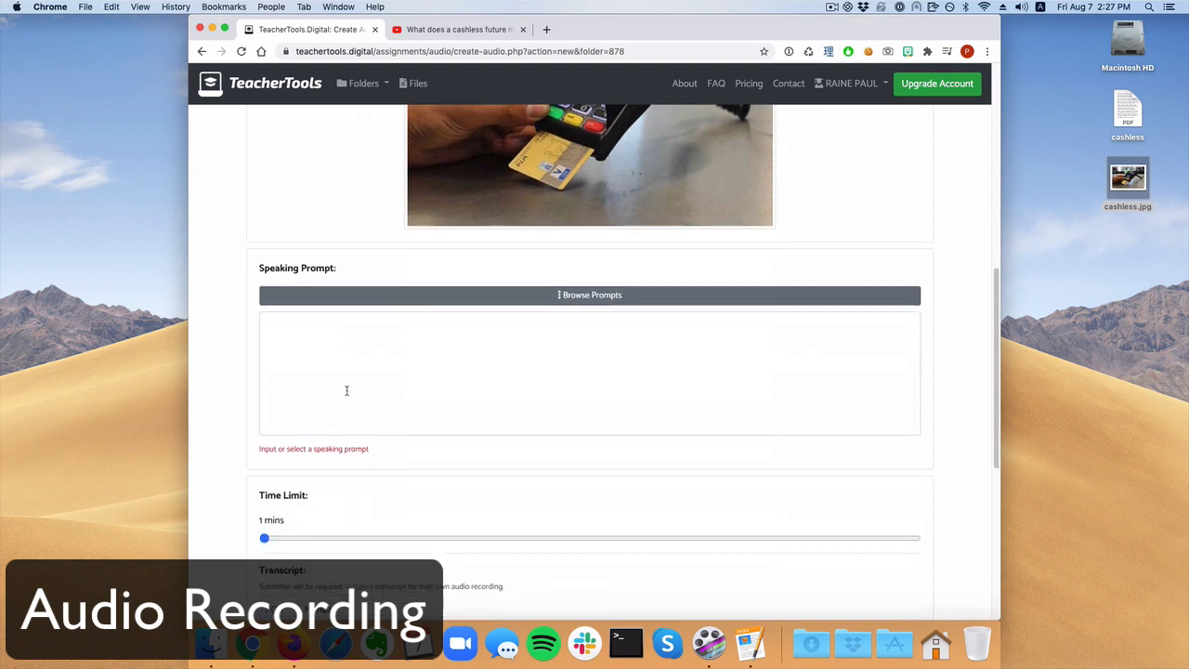
pyautogui.scroll(3, 344, 390)
pyautogui.scroll(-1, 347, 395)
pyautogui.click(364, 446)
pyautogui.write('Ple')
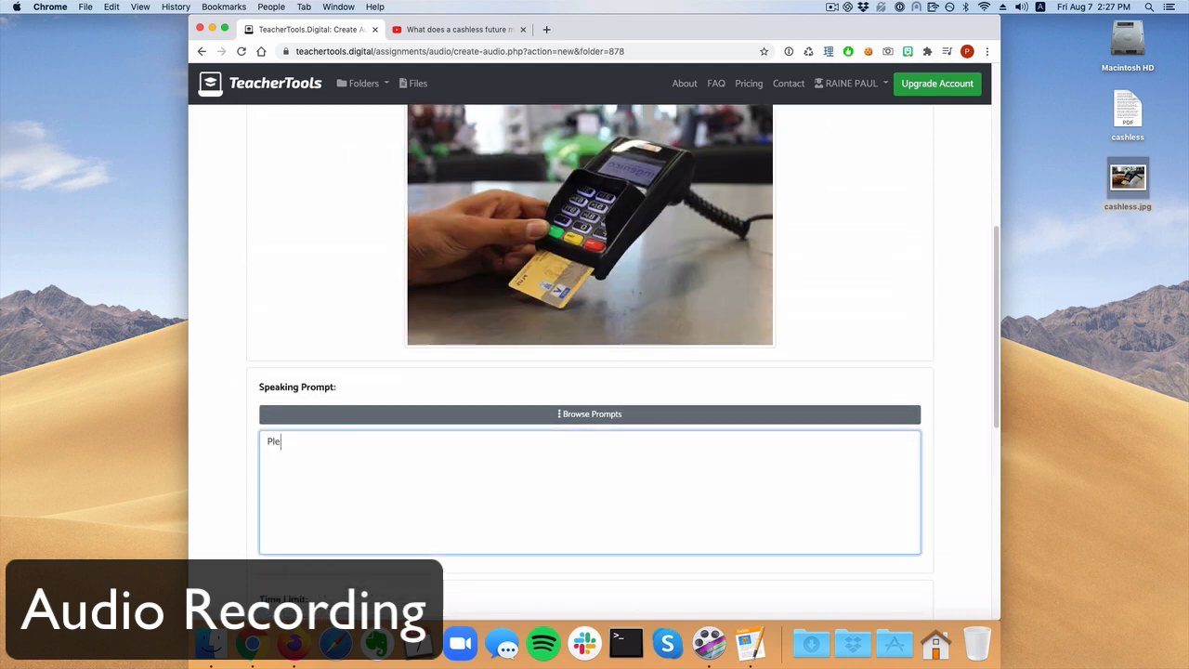
pyautogui.write('ase thi')
pyautogui.press('BackSpace')
pyautogui.press('BackSpace')
pyautogui.write('escribe this image. Do you ')
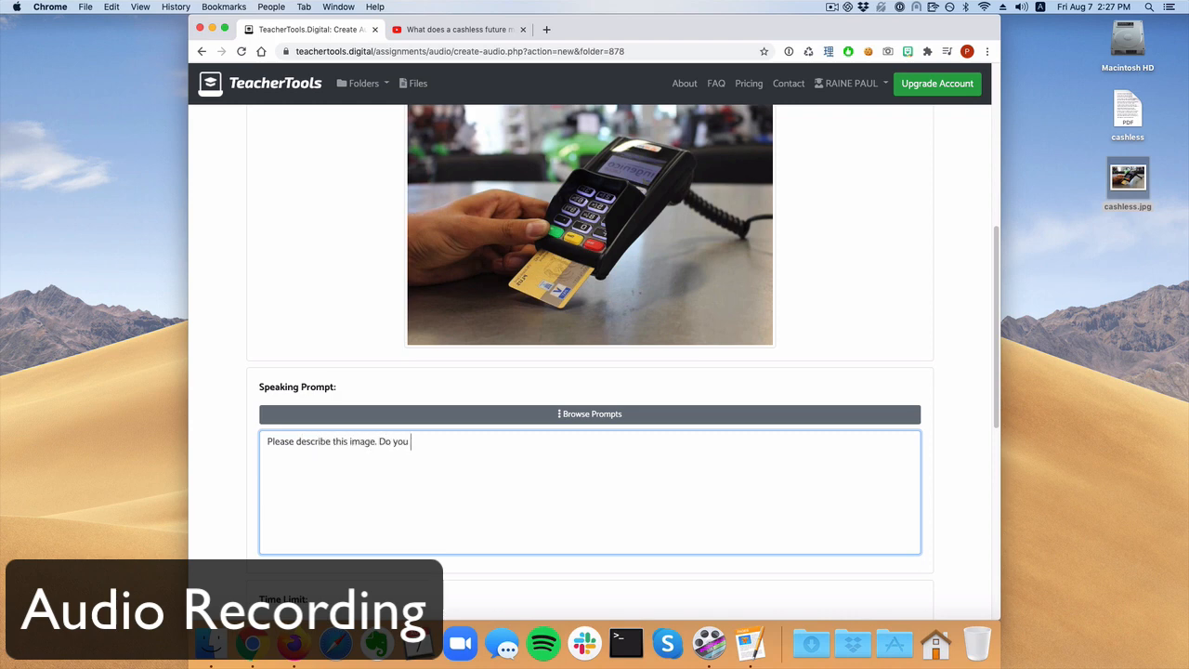
pyautogui.write('often do this? Why or why not?')
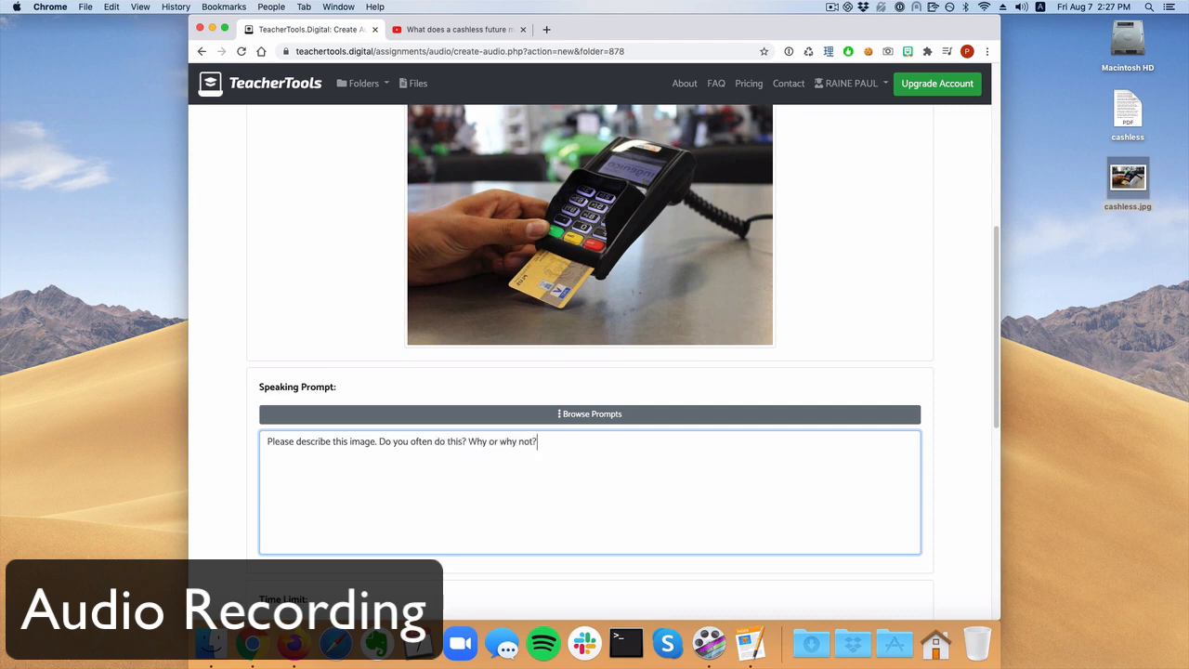
# Set the maximum word count for the manual transcript to 50 words.
pyautogui.scroll(-5, 223, 334)
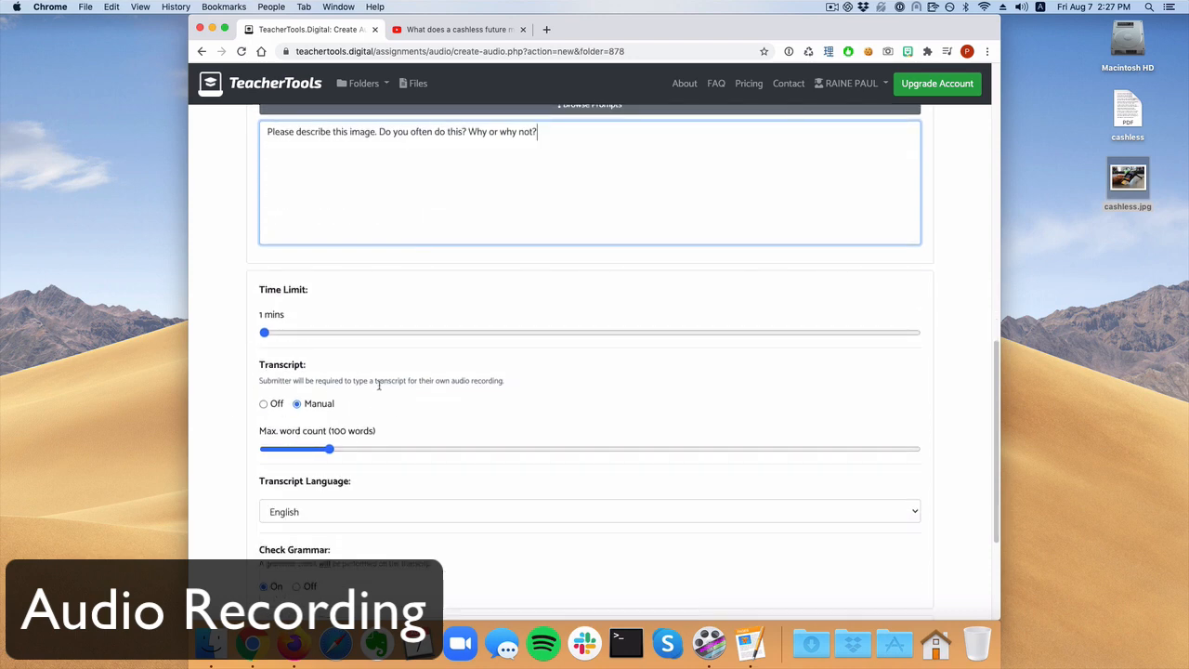
pyautogui.moveTo(261, 380); pyautogui.dragTo(594, 385)
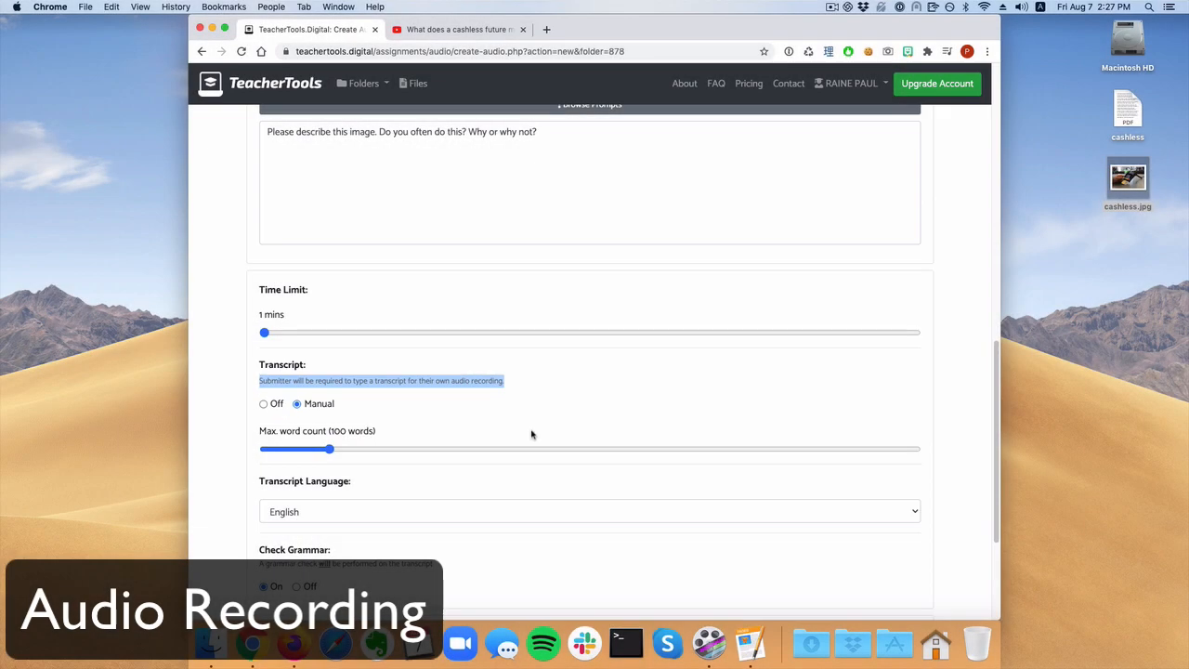
pyautogui.scroll(-1, 532, 434)
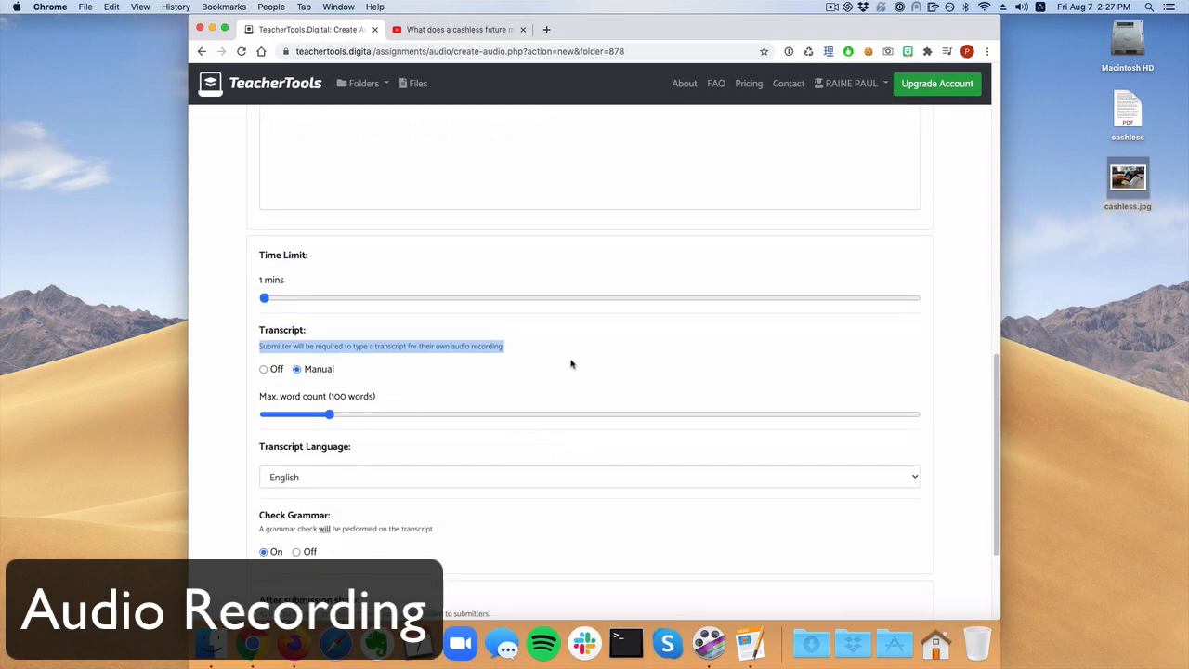
pyautogui.scroll(-2, 482, 385)
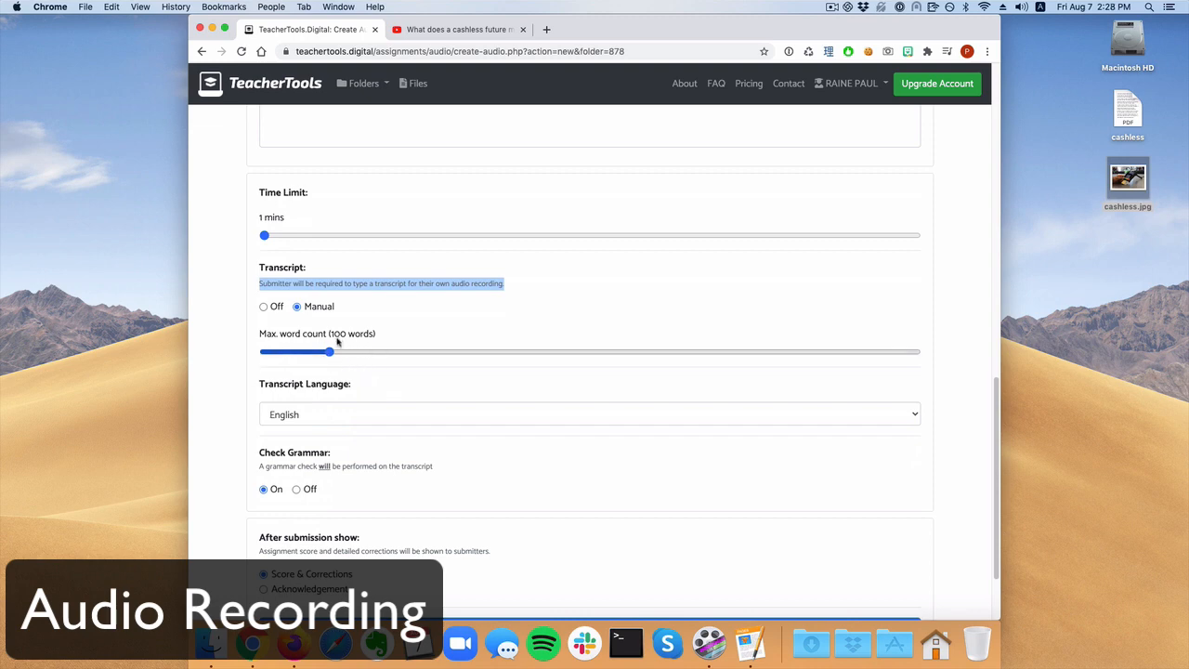
pyautogui.moveTo(330, 351); pyautogui.dragTo(296, 354)
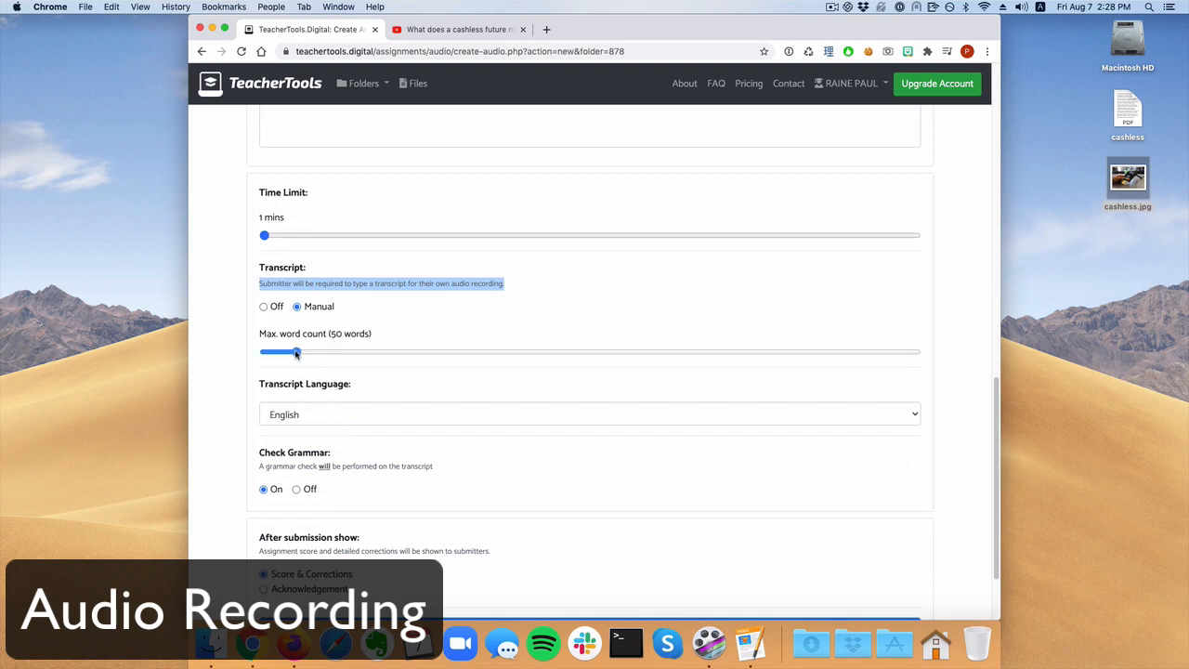
# Keep English as the transcript language and save the audio recording assignment.
pyautogui.scroll(-2, 244, 365)
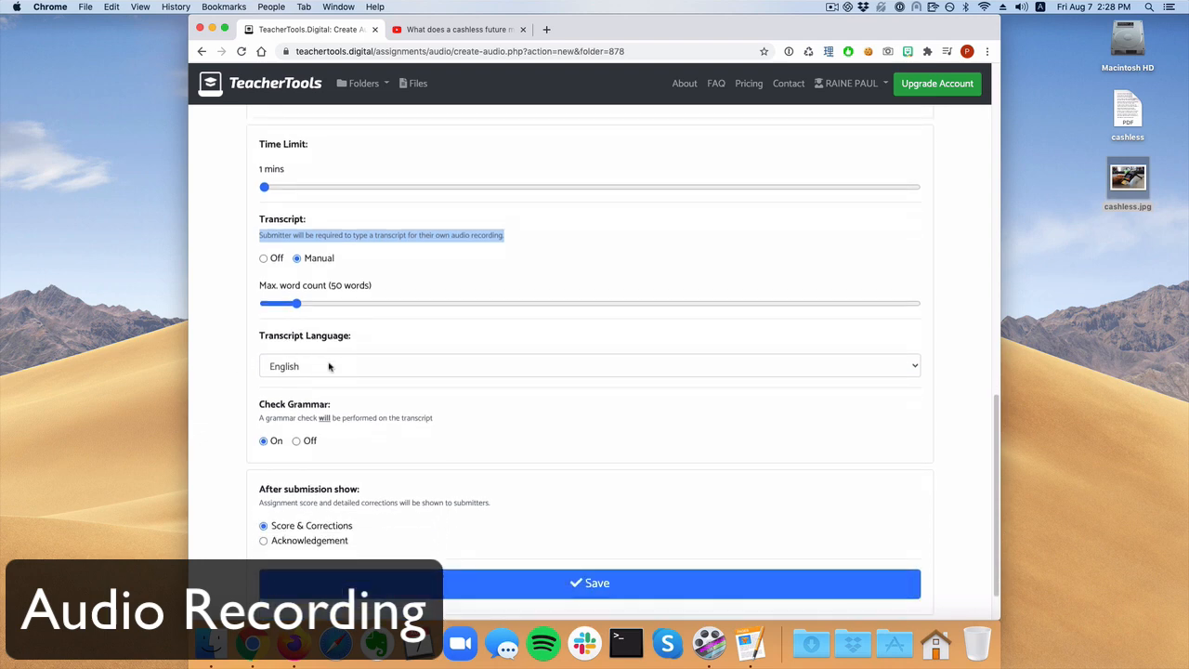
pyautogui.click(329, 366)
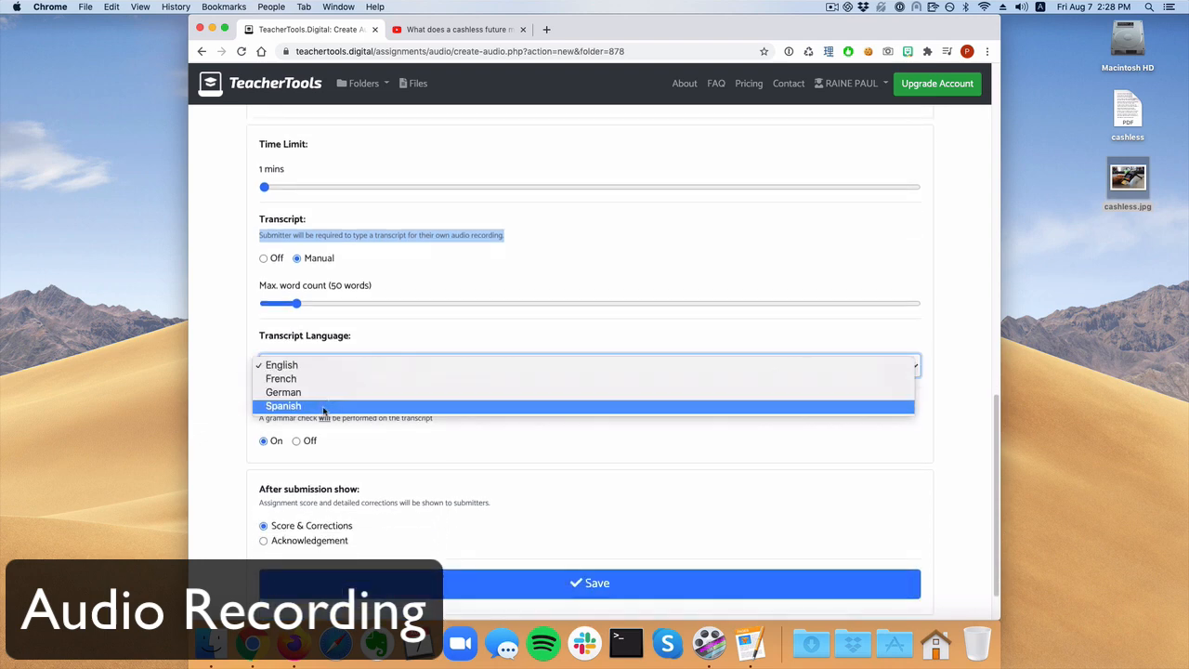
pyautogui.click(219, 386)
pyautogui.scroll(-1, 221, 386)
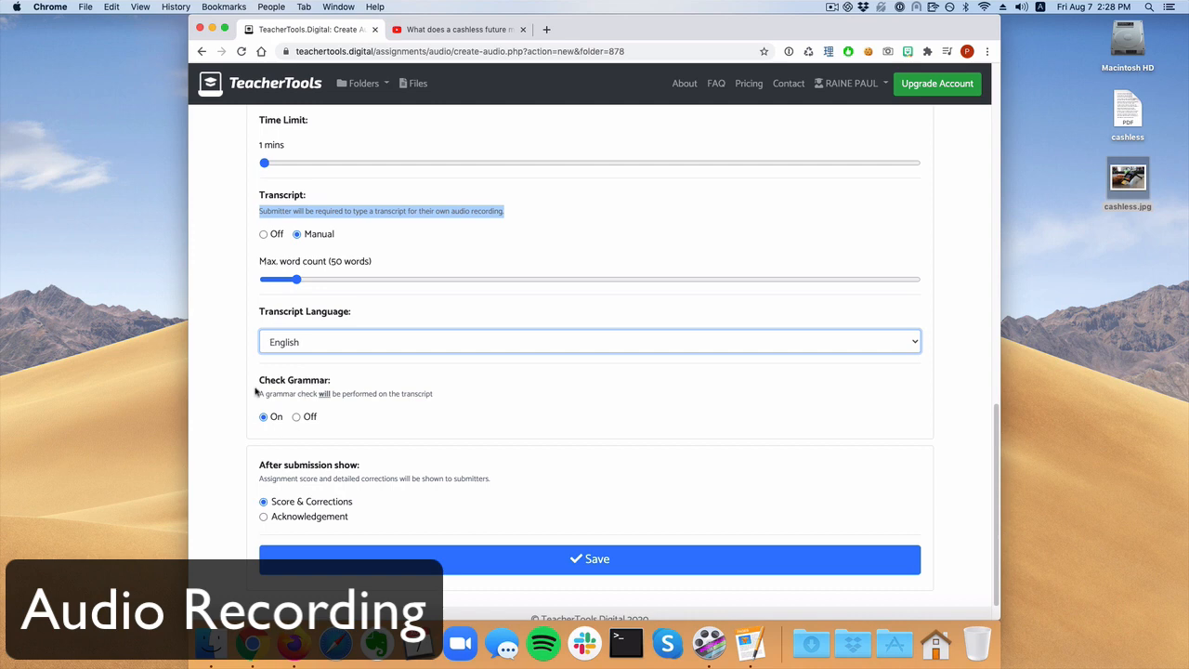
pyautogui.scroll(-2, 221, 453)
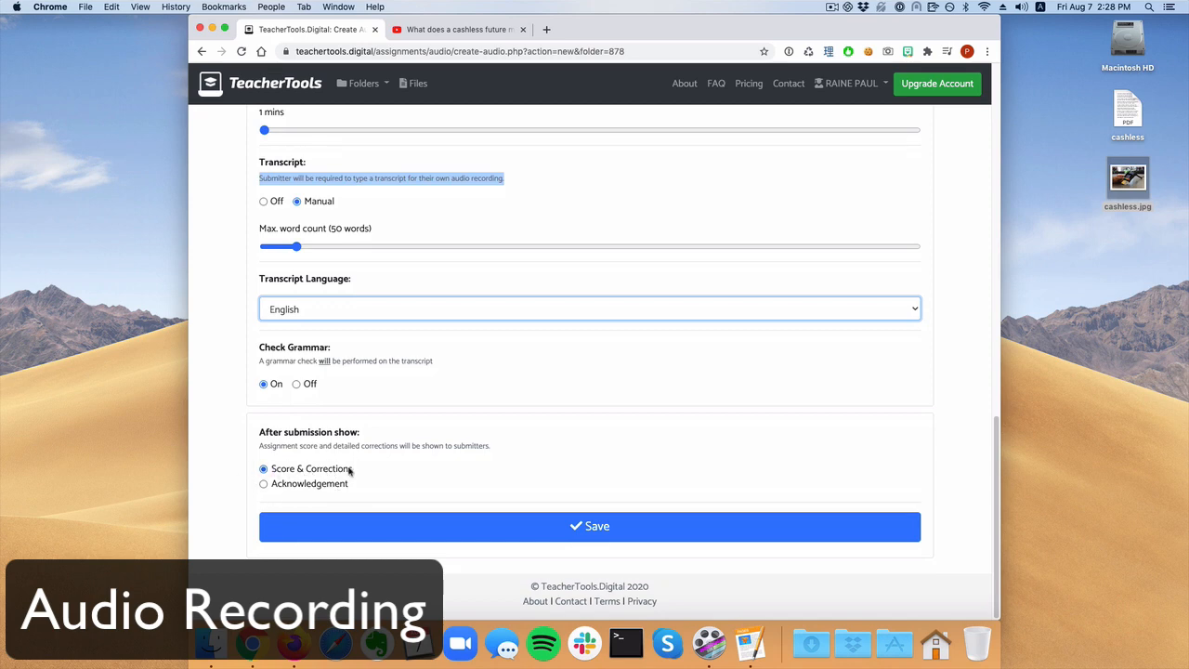
pyautogui.click(545, 518)
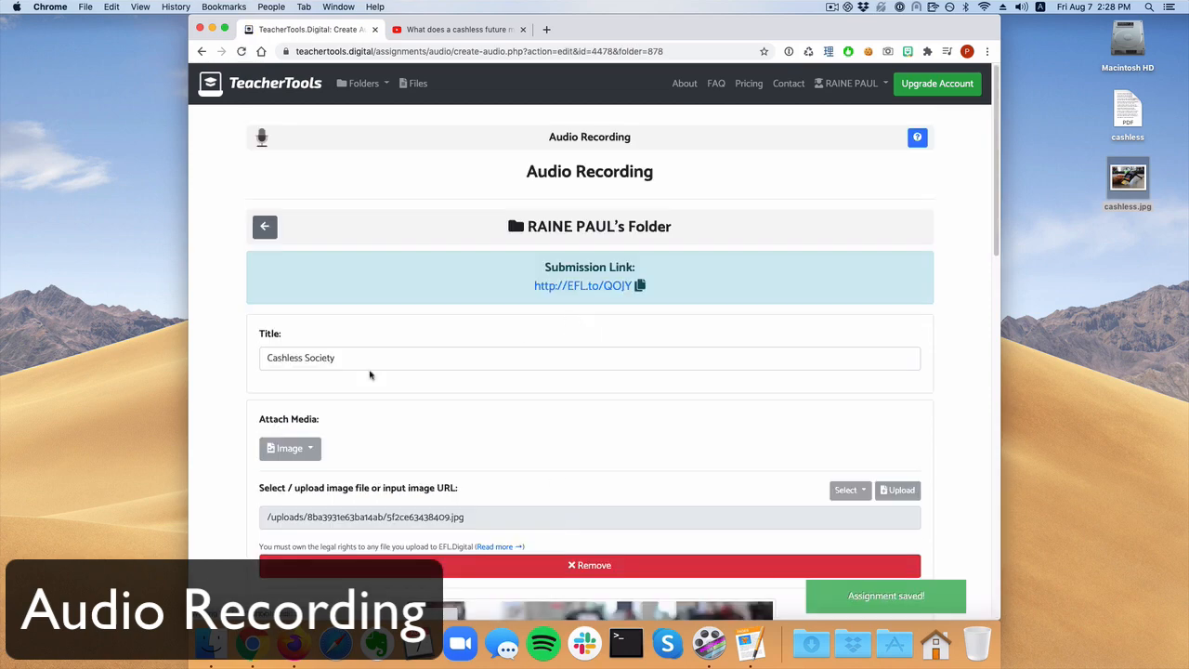
# Copy the submission link of the saved Cashless Society audio recording assignment to the clipboard.
pyautogui.scroll(-5, 370, 375)
pyautogui.scroll(3, 369, 374)
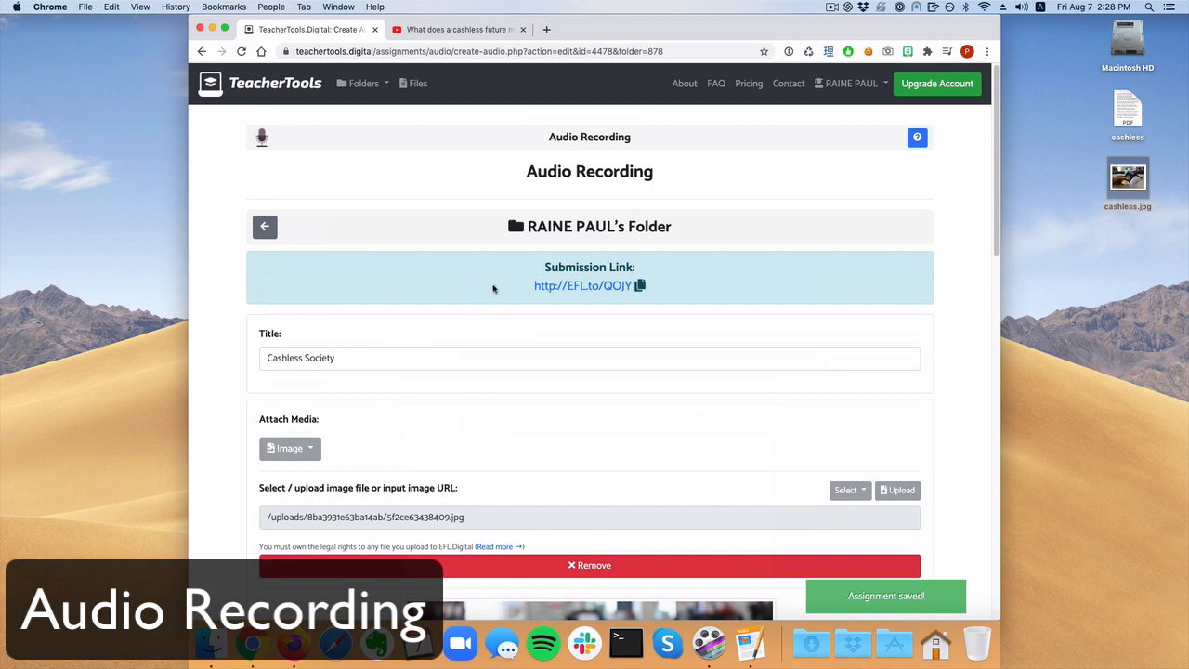
pyautogui.moveTo(496, 290); pyautogui.dragTo(664, 291)
pyautogui.click(456, 284)
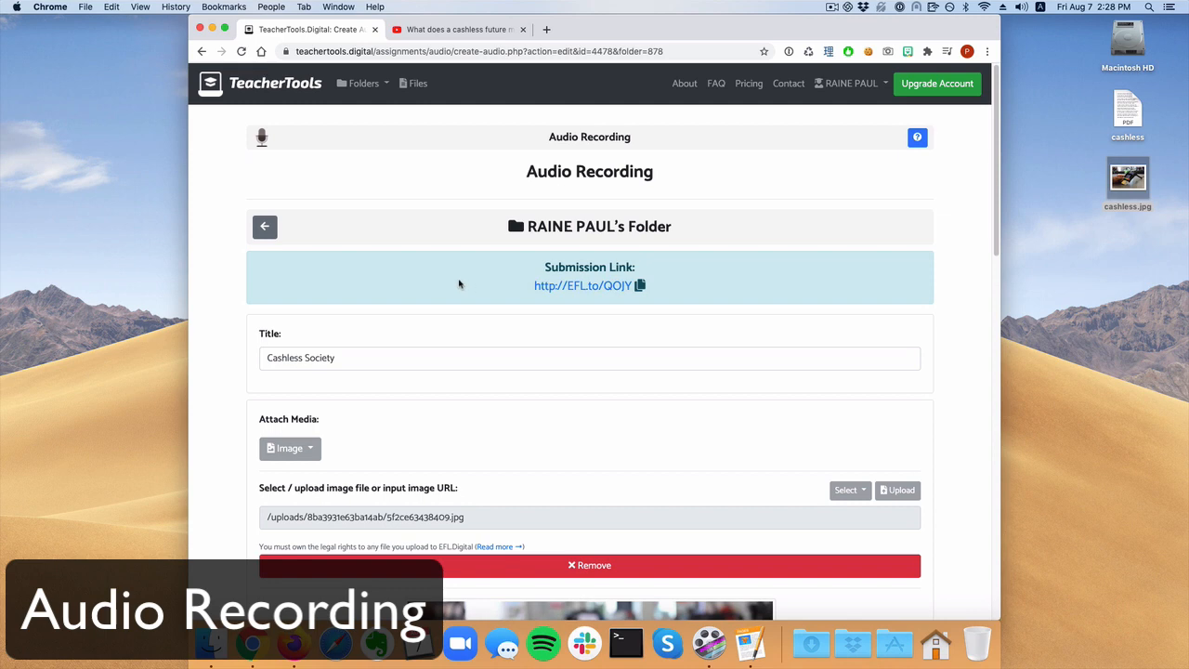
pyautogui.click(640, 287)
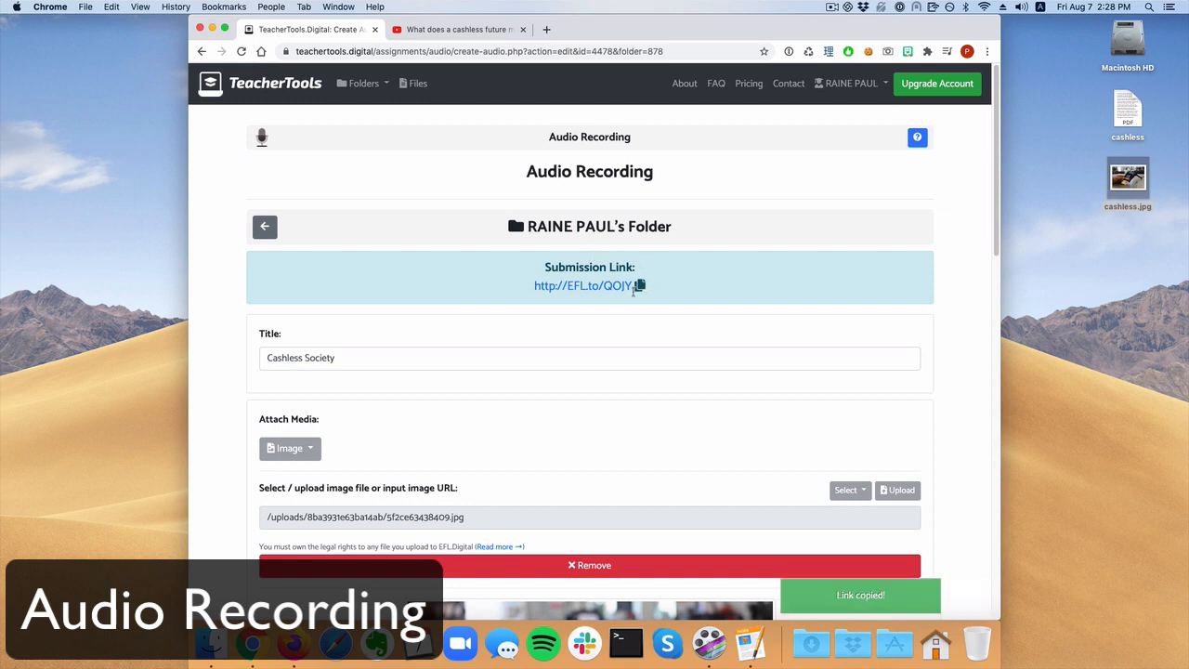
# Switch to Firefox, narrow its window from both sides, and open the copied submission link.
pyautogui.click(294, 643)
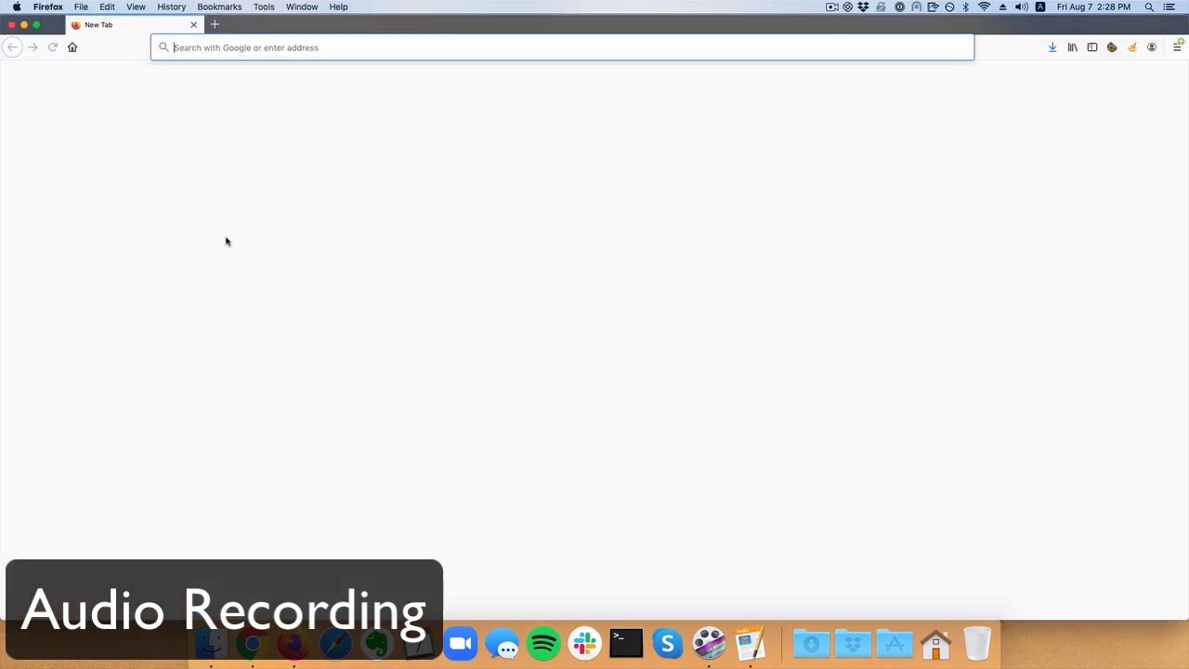
pyautogui.moveTo(3, 173); pyautogui.dragTo(194, 178)
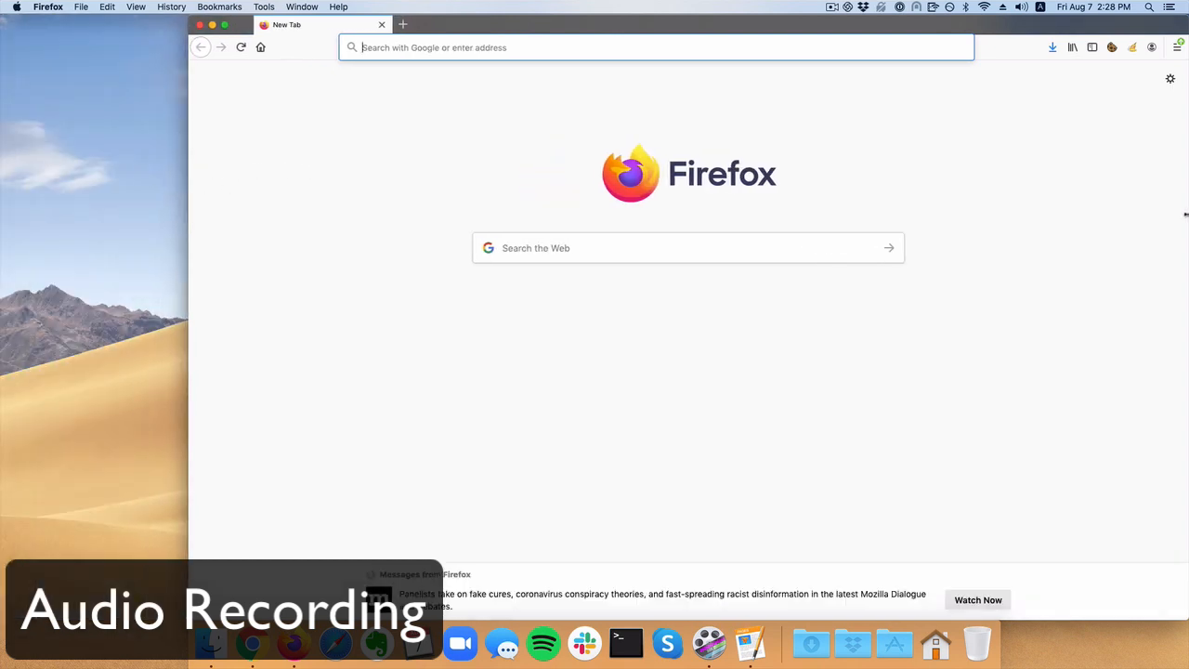
pyautogui.moveTo(1188, 223); pyautogui.dragTo(1005, 224)
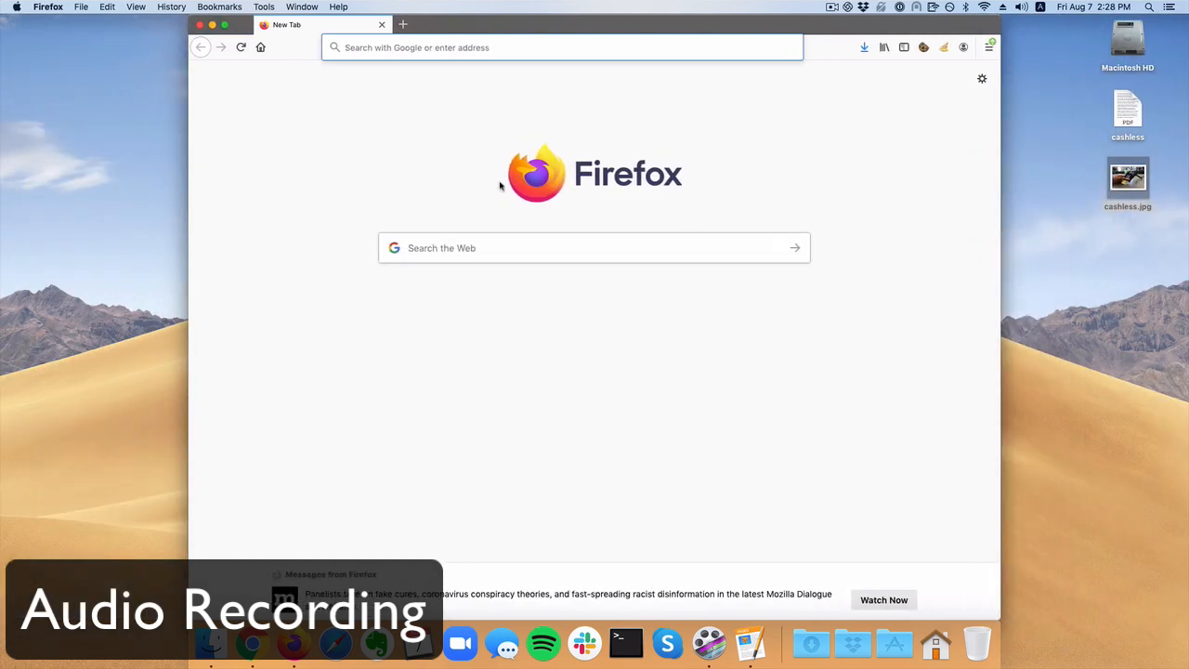
pyautogui.click(406, 48)
pyautogui.press('super+v')
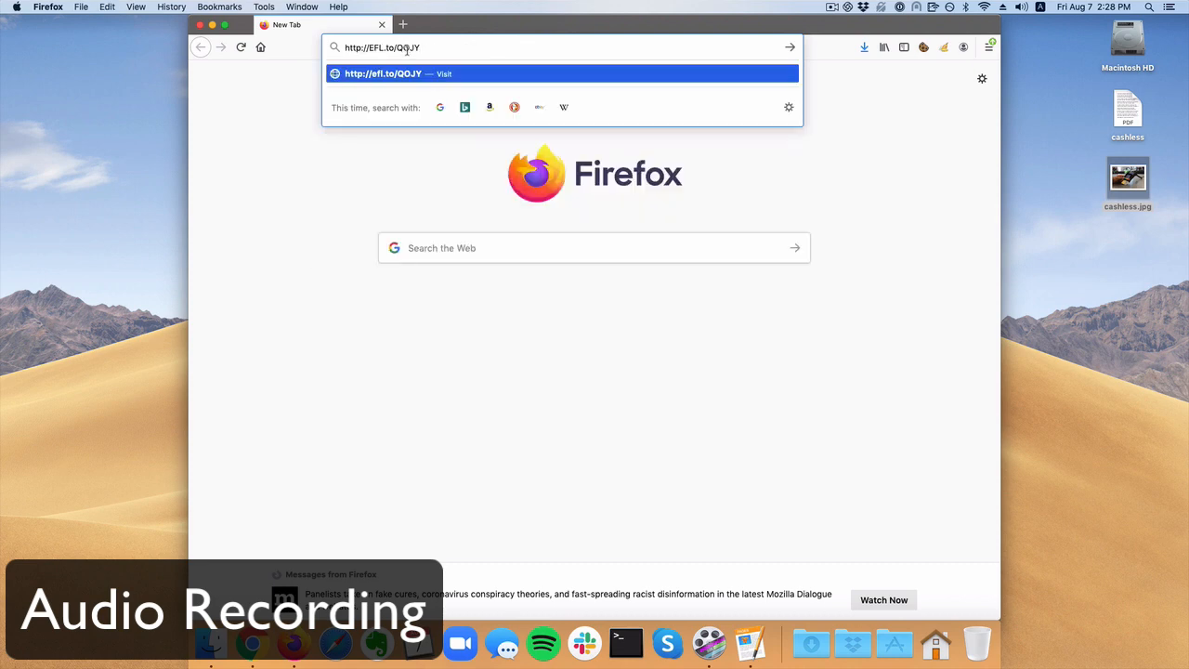
pyautogui.press('Return')
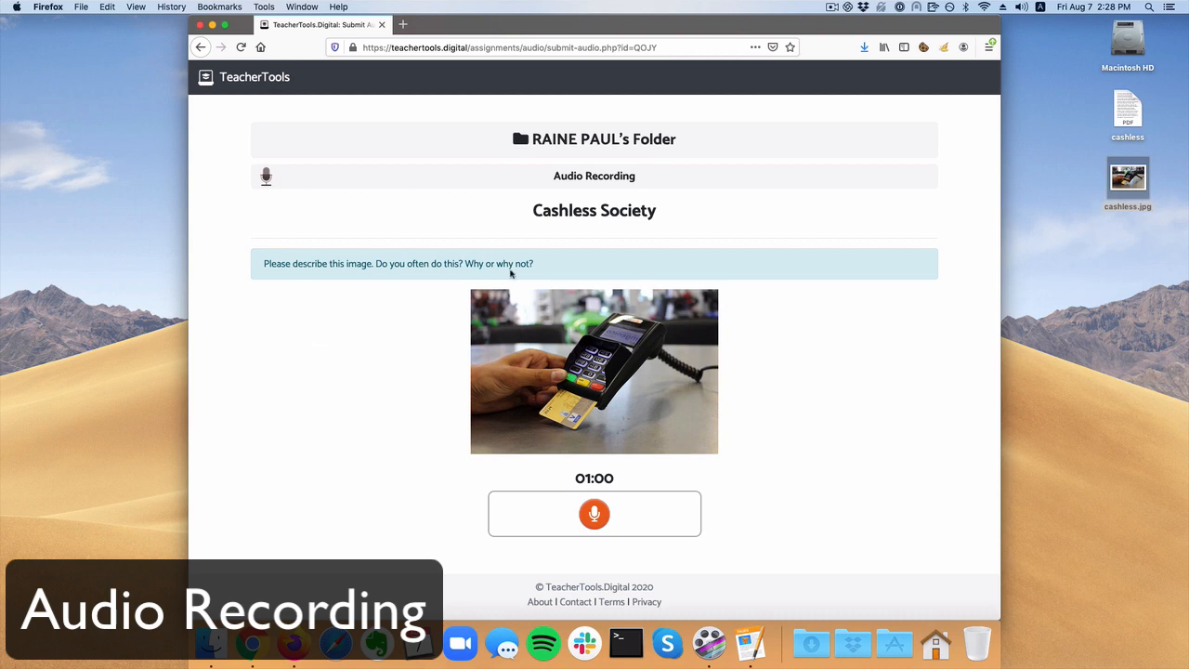
# Record a spoken answer to the image prompt, allowing microphone access with the iMic USB audio system, and stop the recording.
pyautogui.moveTo(504, 263); pyautogui.dragTo(255, 269)
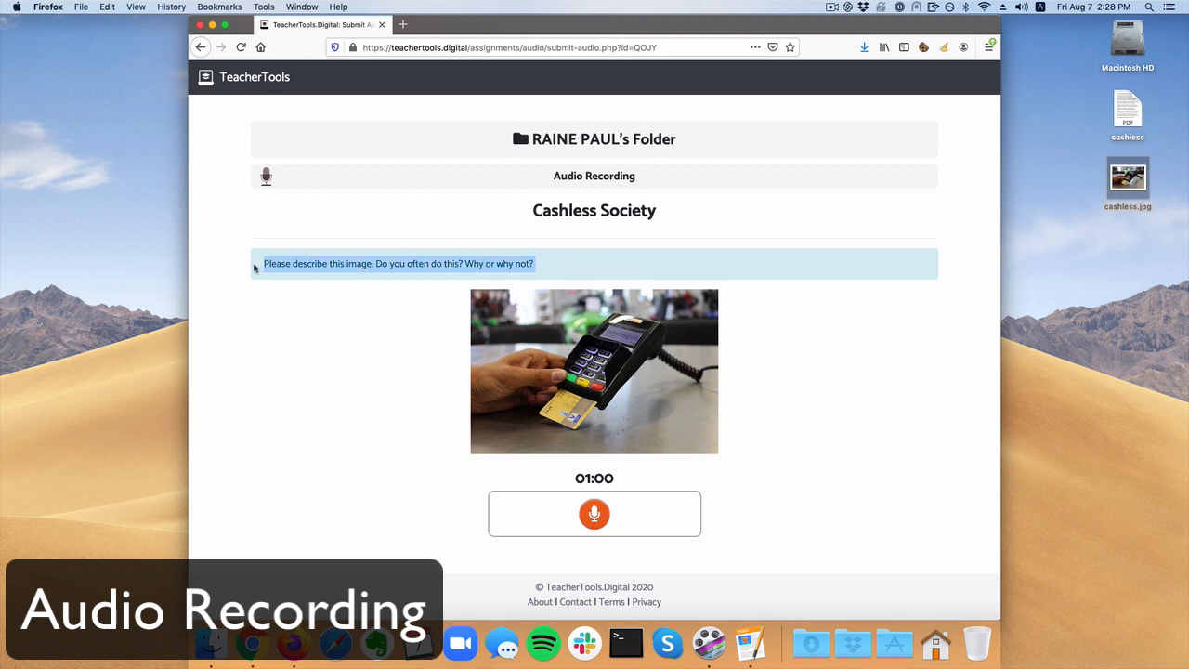
pyautogui.click(325, 342)
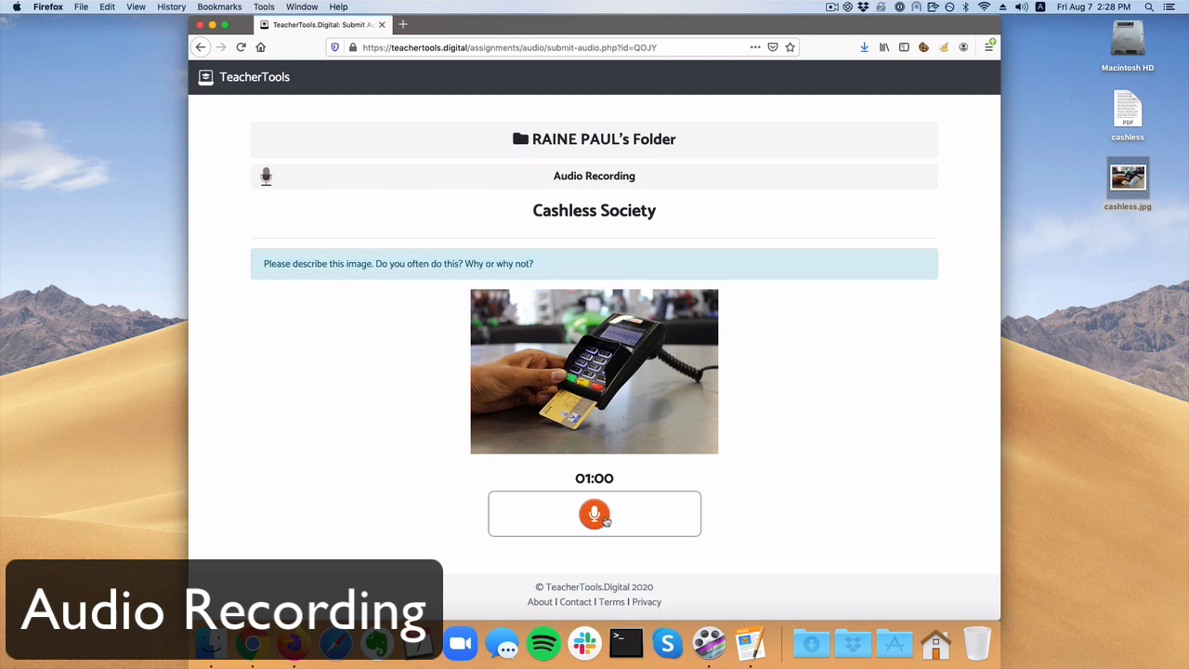
pyautogui.click(605, 521)
pyautogui.click(479, 111)
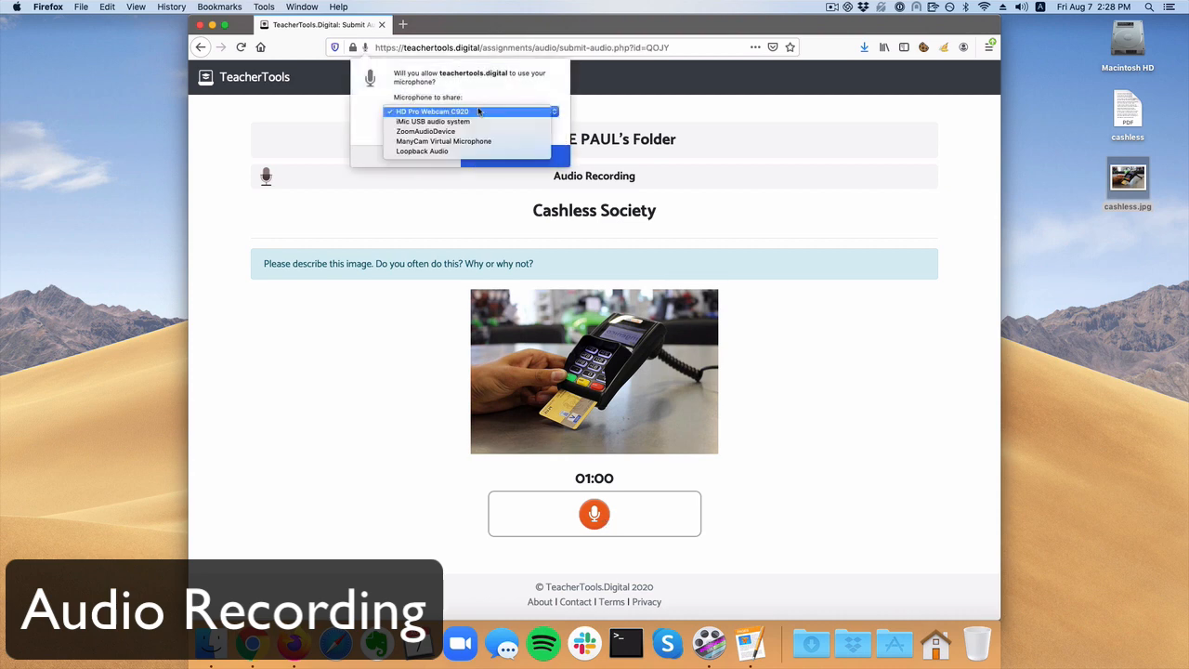
pyautogui.click(433, 121)
pyautogui.click(514, 157)
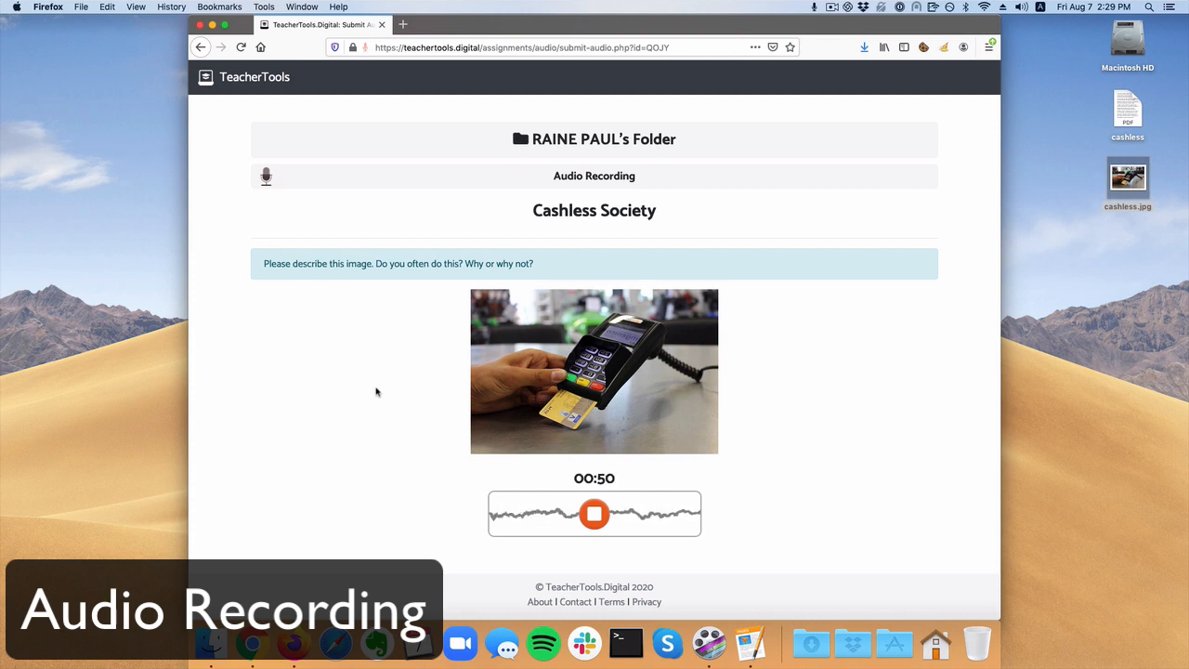
pyautogui.click(594, 517)
# Play back part of the recorded answer and pause it.
pyautogui.scroll(-4, 325, 413)
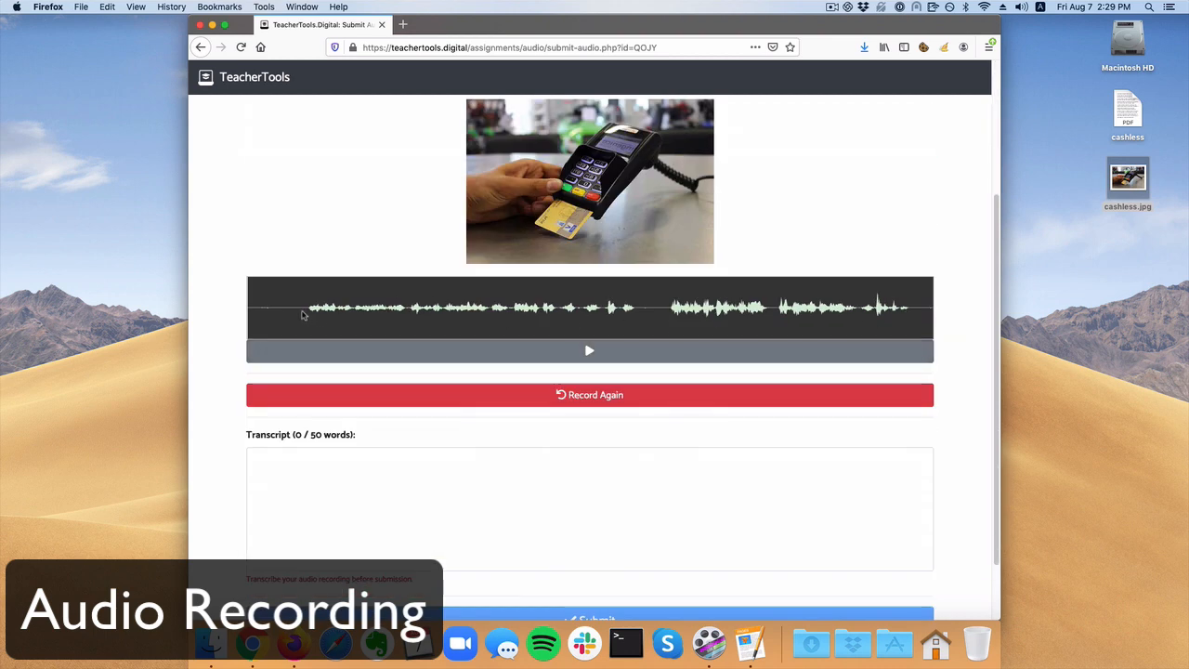
pyautogui.click(345, 348)
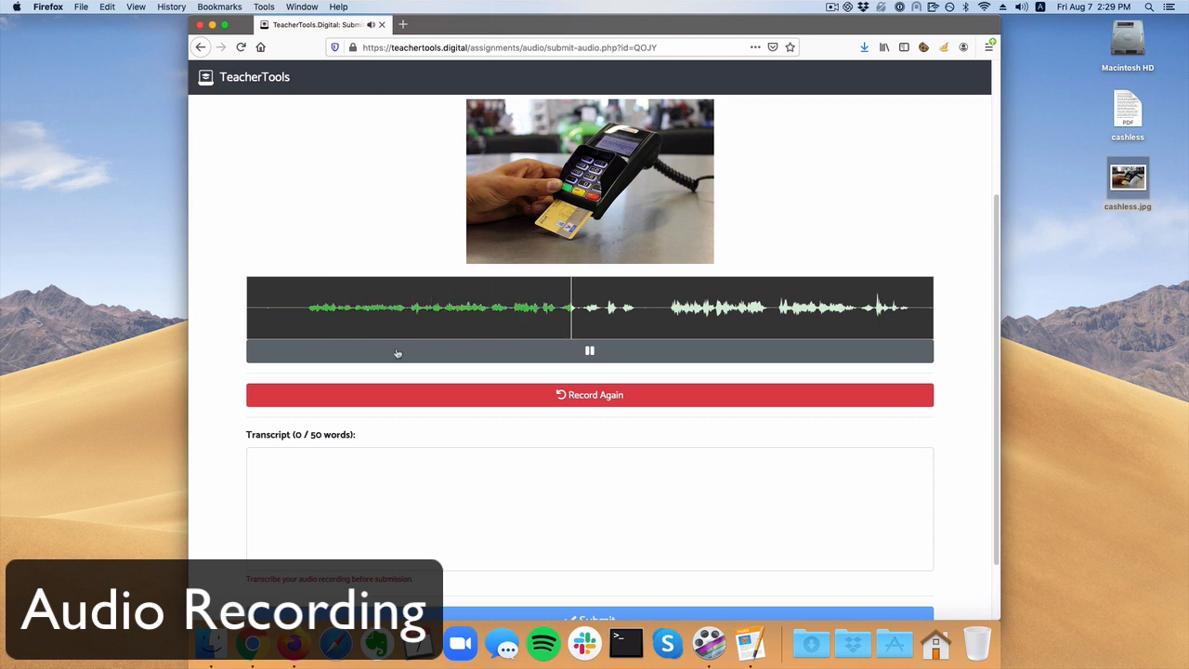
pyautogui.click(432, 357)
# Transcribe the recording, from "In this image I can see a card reader" through "I tend to use paper cash.".
pyautogui.click(535, 511)
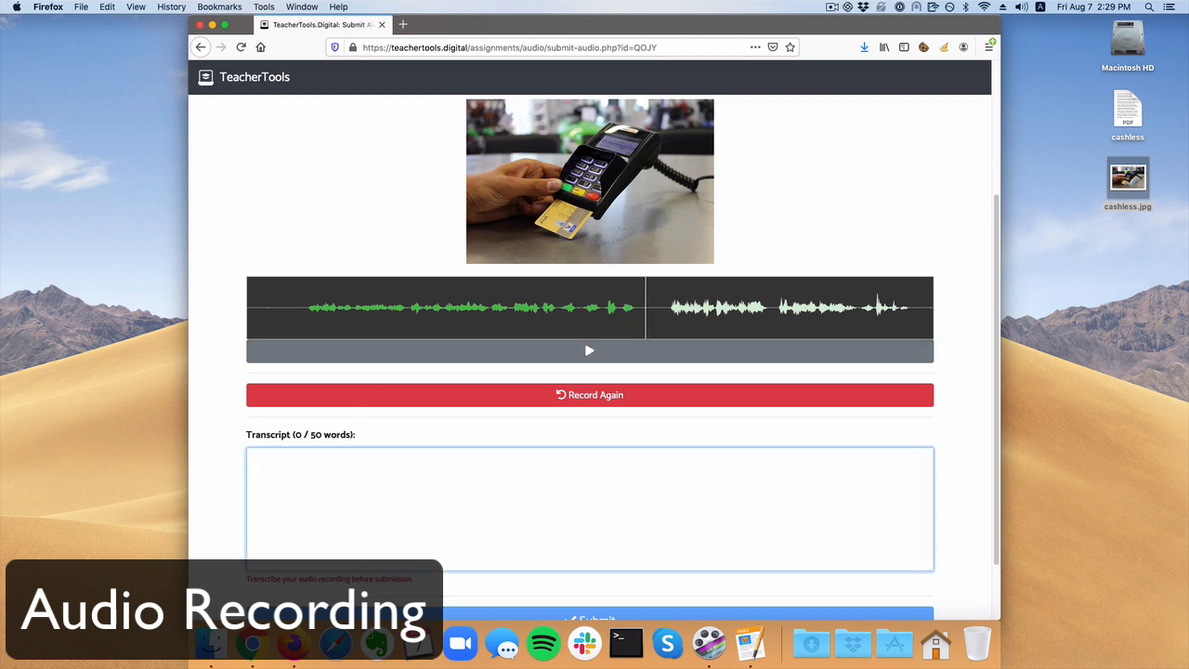
pyautogui.write('In this image ')
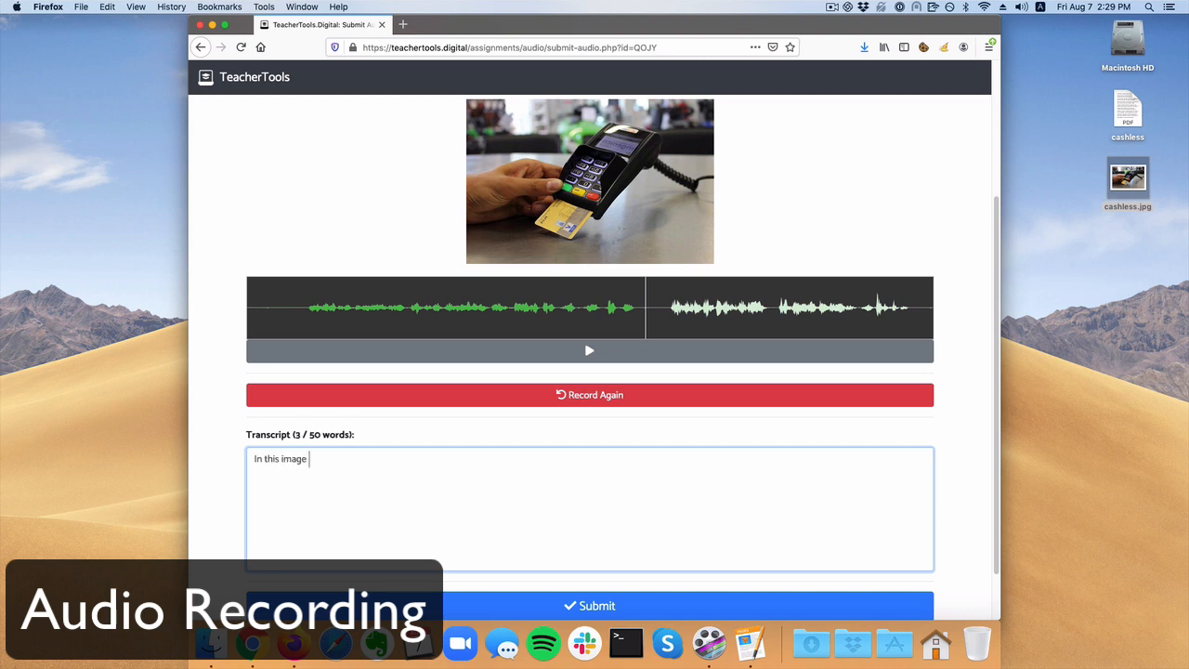
pyautogui.write('I can see')
pyautogui.scroll(-2, 296, 390)
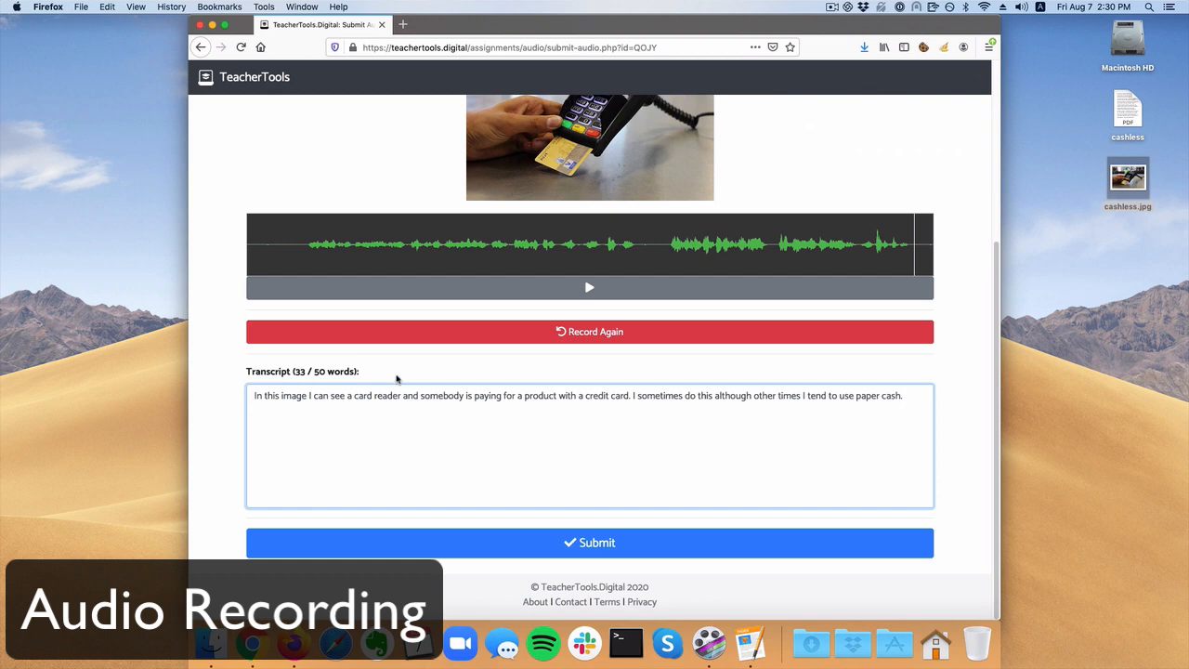
pyautogui.moveTo(397, 378); pyautogui.dragTo(225, 394)
pyautogui.click(225, 394)
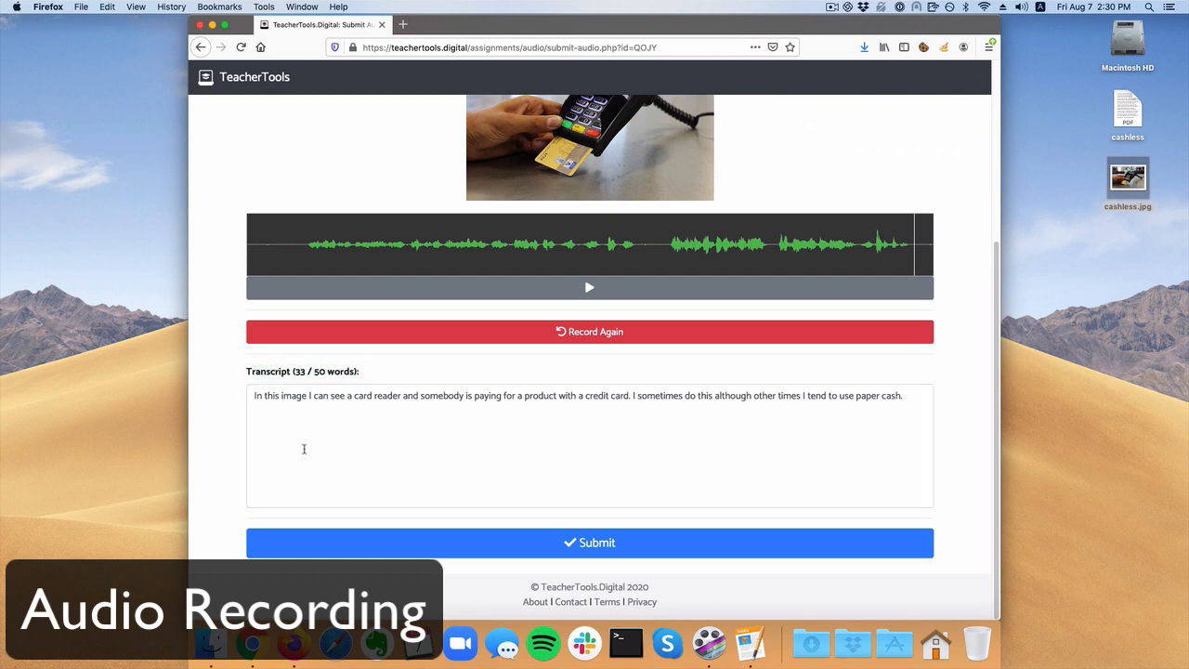
# Submit the recording and transcript with the submitter's name entered, and review the submission page.
pyautogui.click(409, 537)
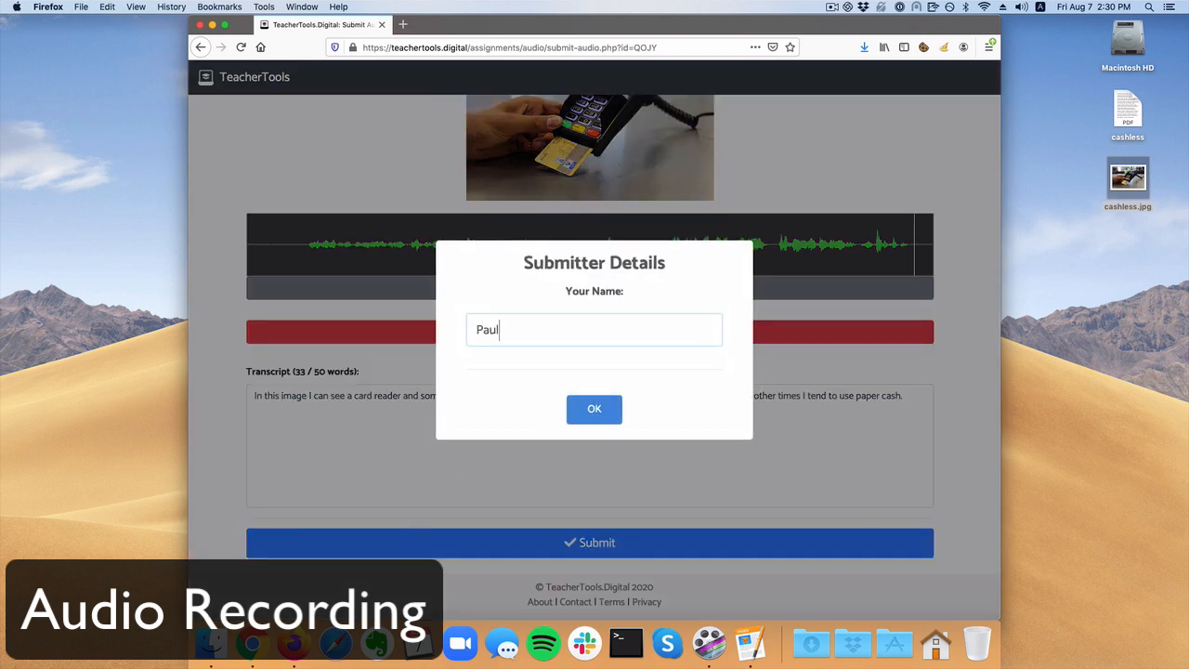
pyautogui.click(603, 407)
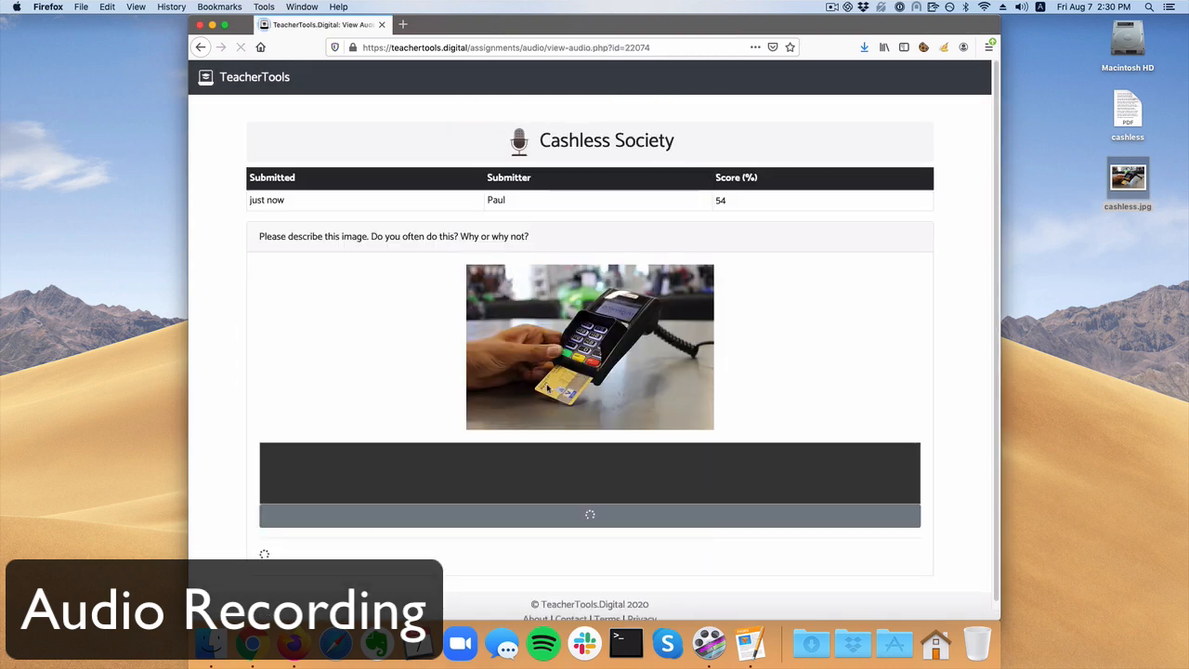
pyautogui.scroll(-2, 285, 318)
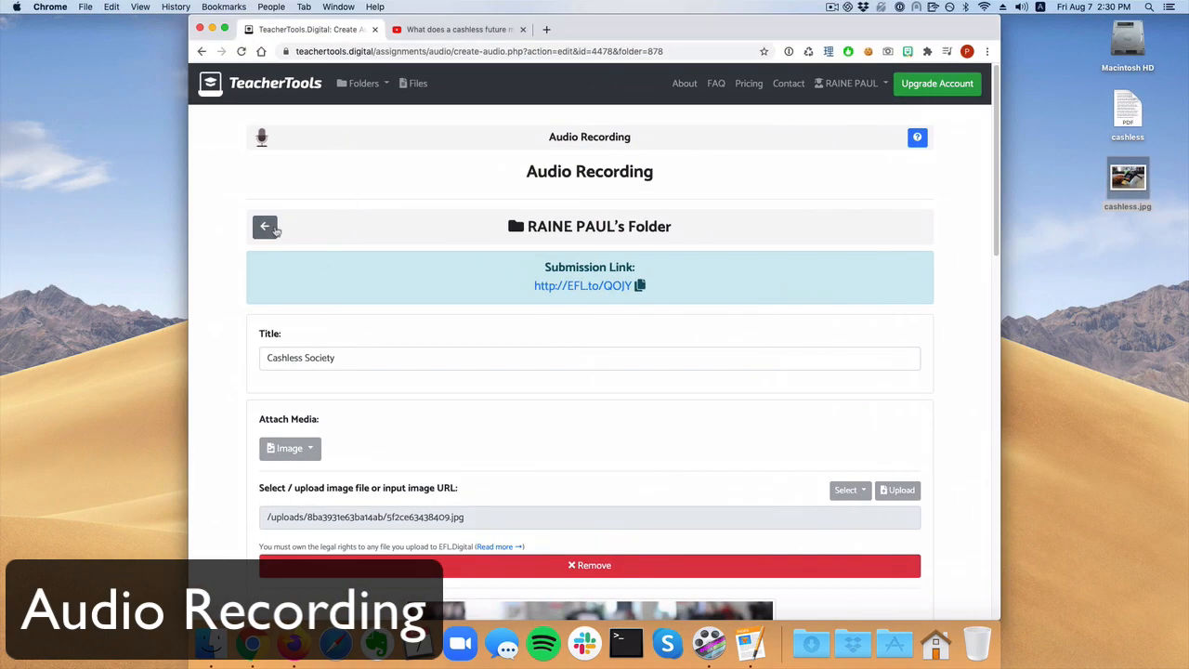
# Switch back to Chrome, return to the assignment folder, and view the submissions for the Cashless Society audio recording.
pyautogui.click(267, 227)
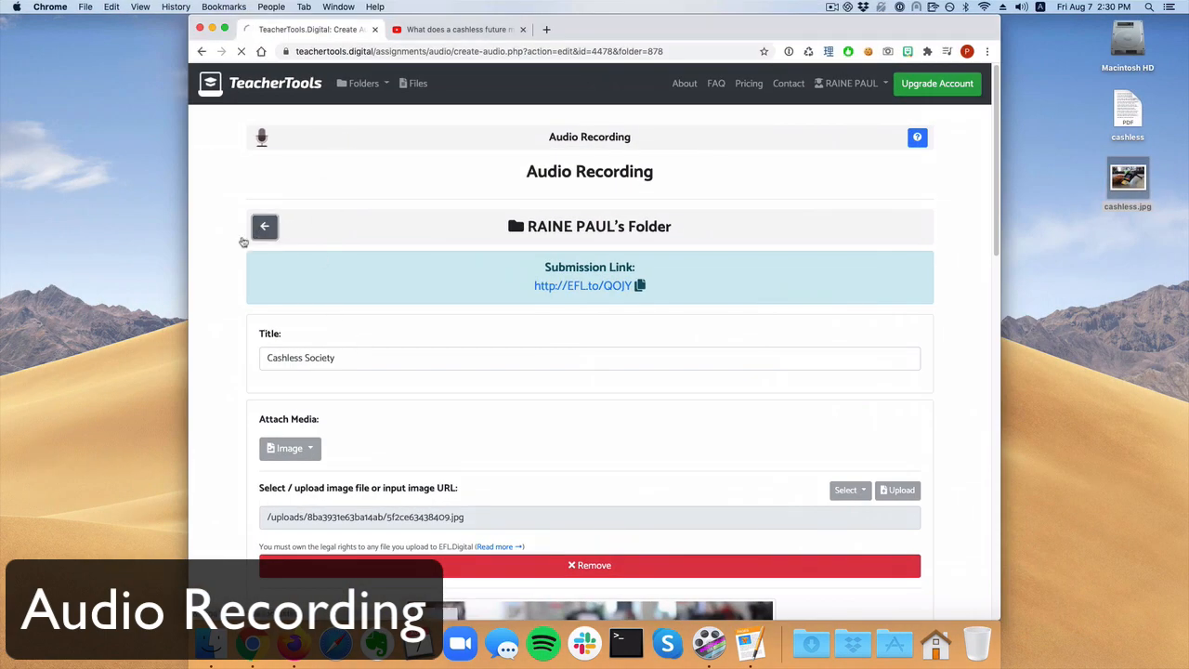
pyautogui.scroll(-3, 252, 334)
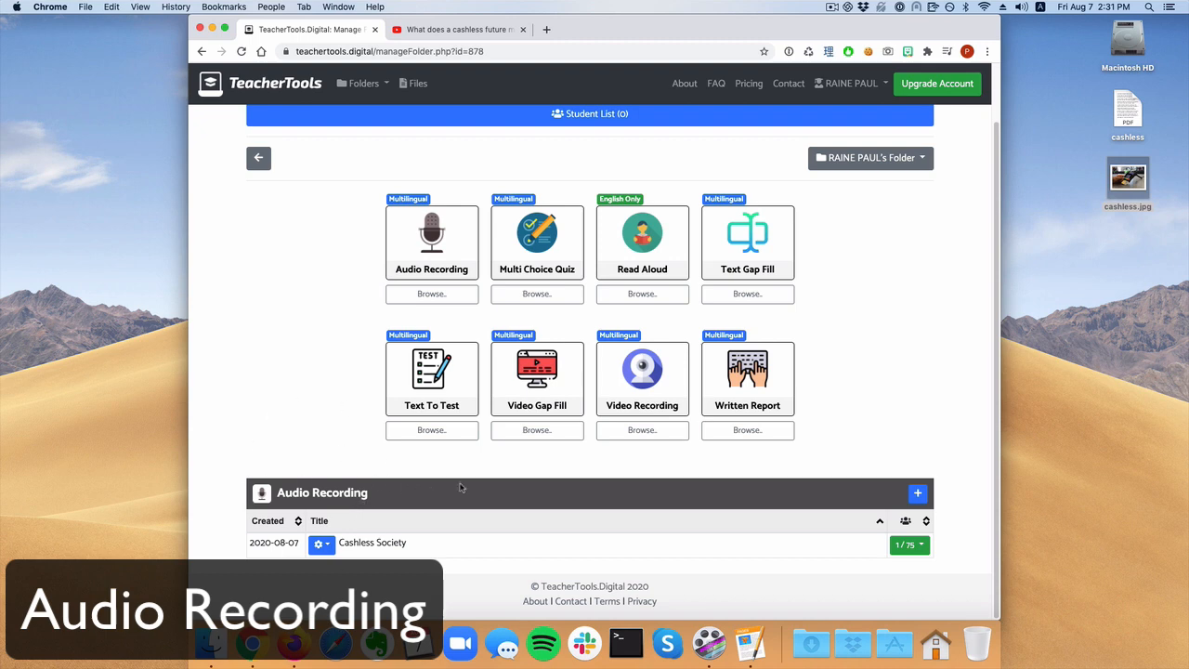
pyautogui.click(909, 544)
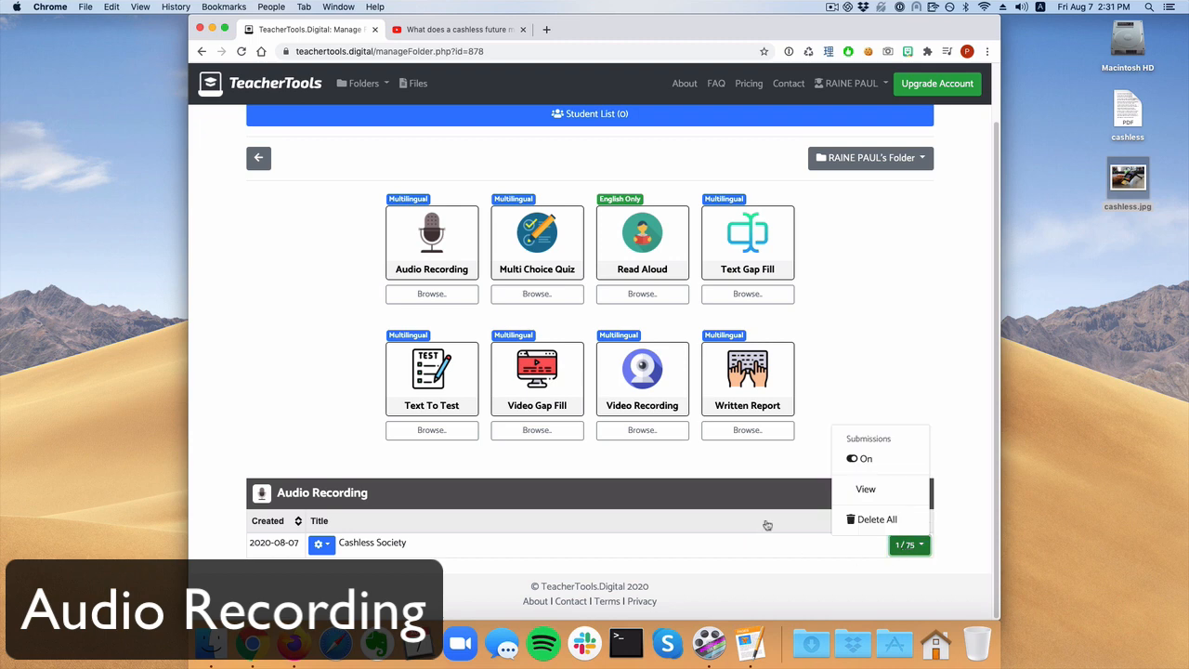
pyautogui.click(889, 490)
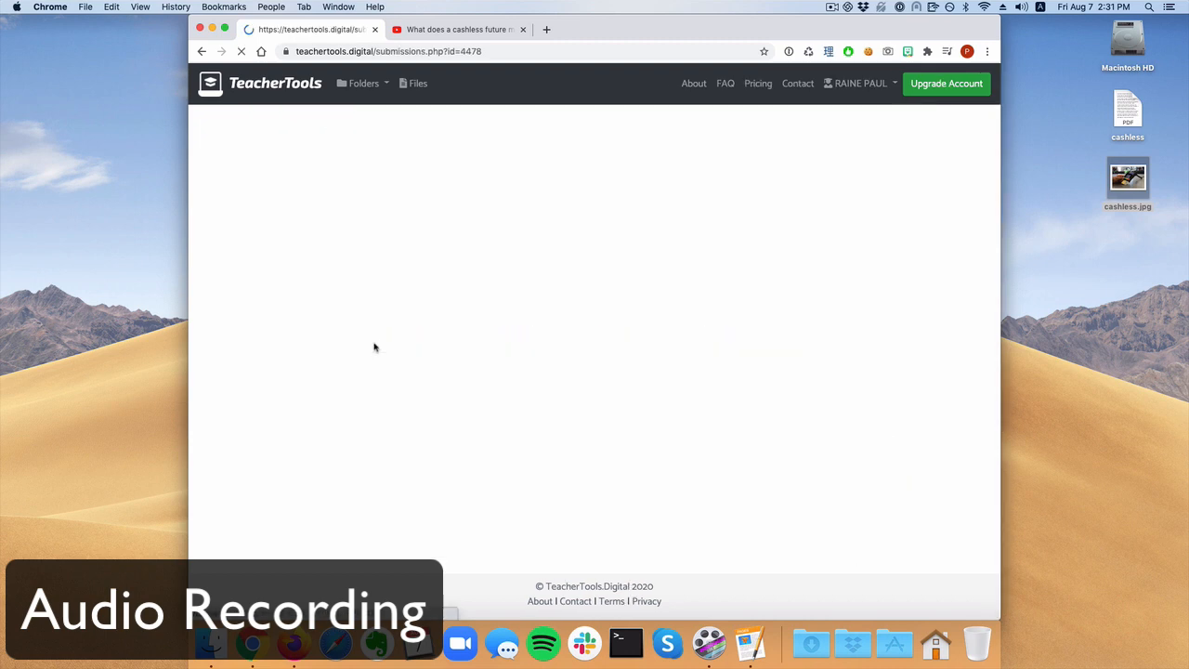
pyautogui.scroll(-3, 223, 381)
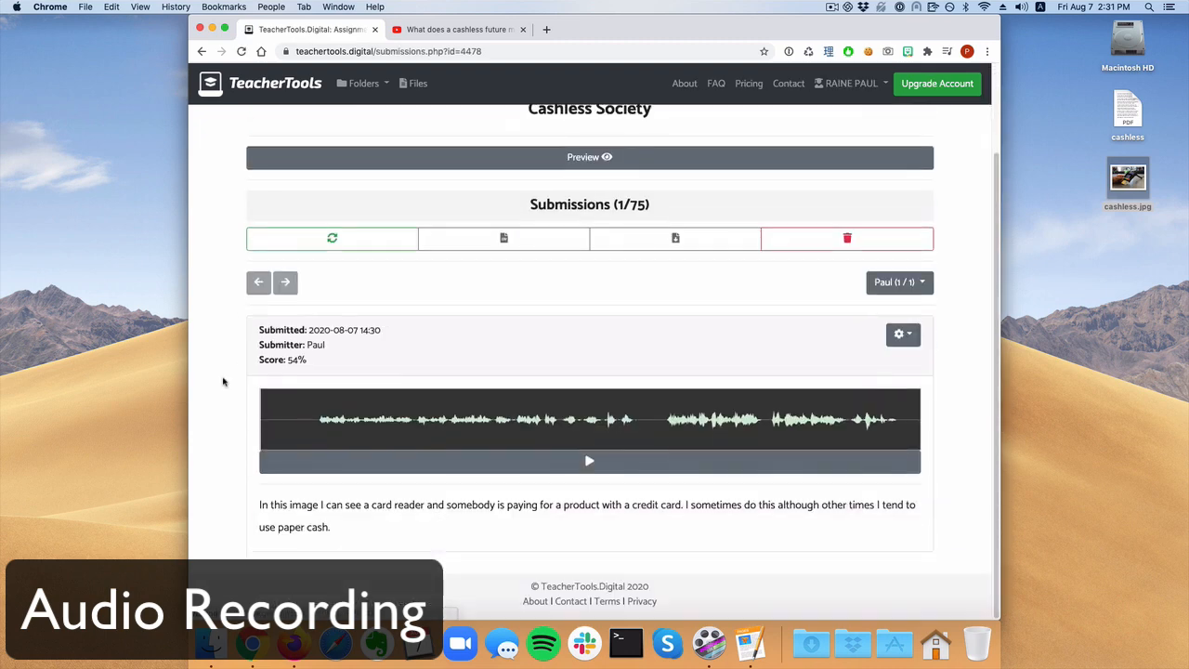
# Examine the submission's details, score and transcript.
pyautogui.moveTo(415, 337); pyautogui.dragTo(308, 344)
pyautogui.click(315, 364)
pyautogui.moveTo(334, 361); pyautogui.dragTo(261, 359)
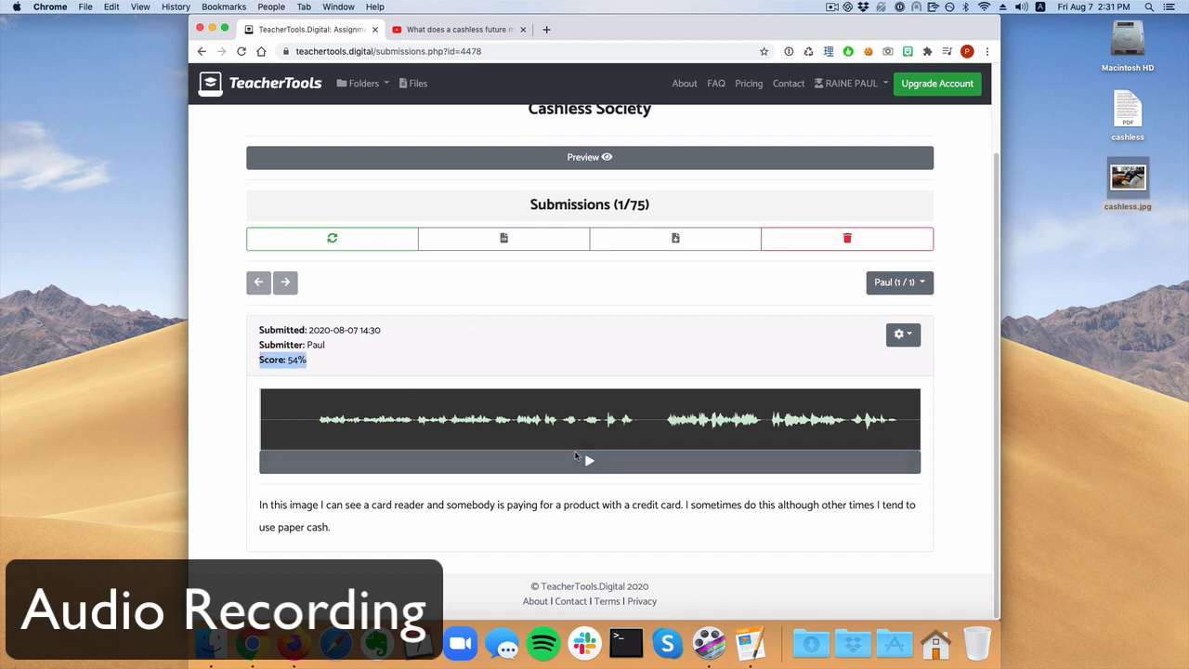
pyautogui.moveTo(336, 526); pyautogui.dragTo(249, 508)
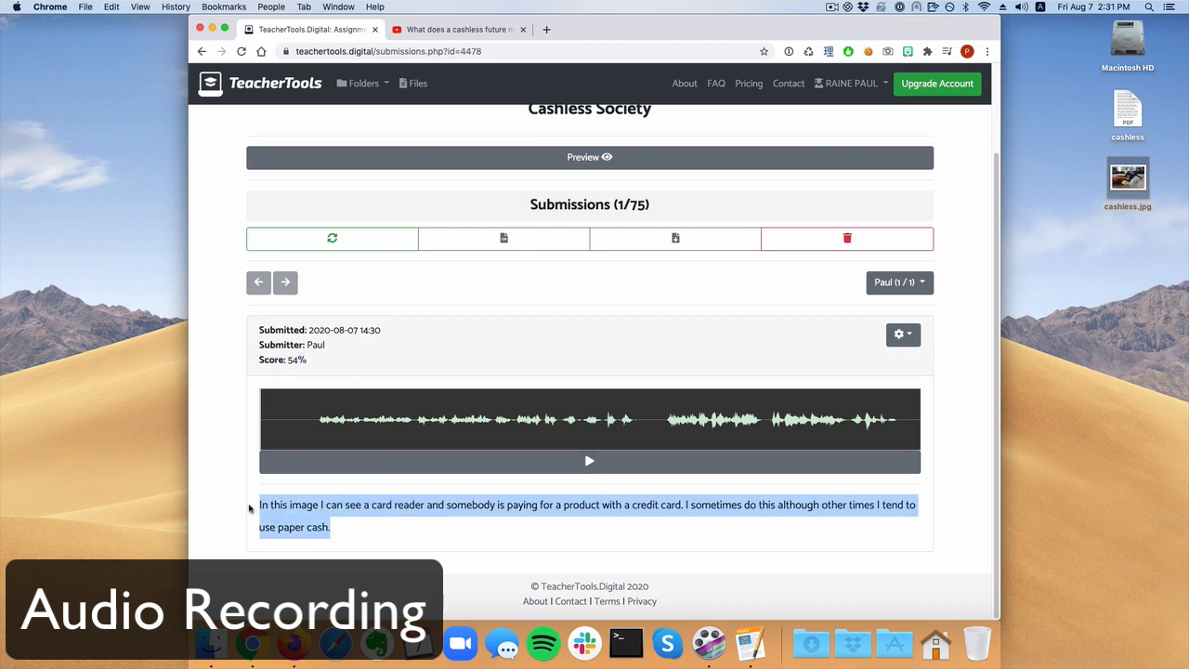
pyautogui.click(219, 456)
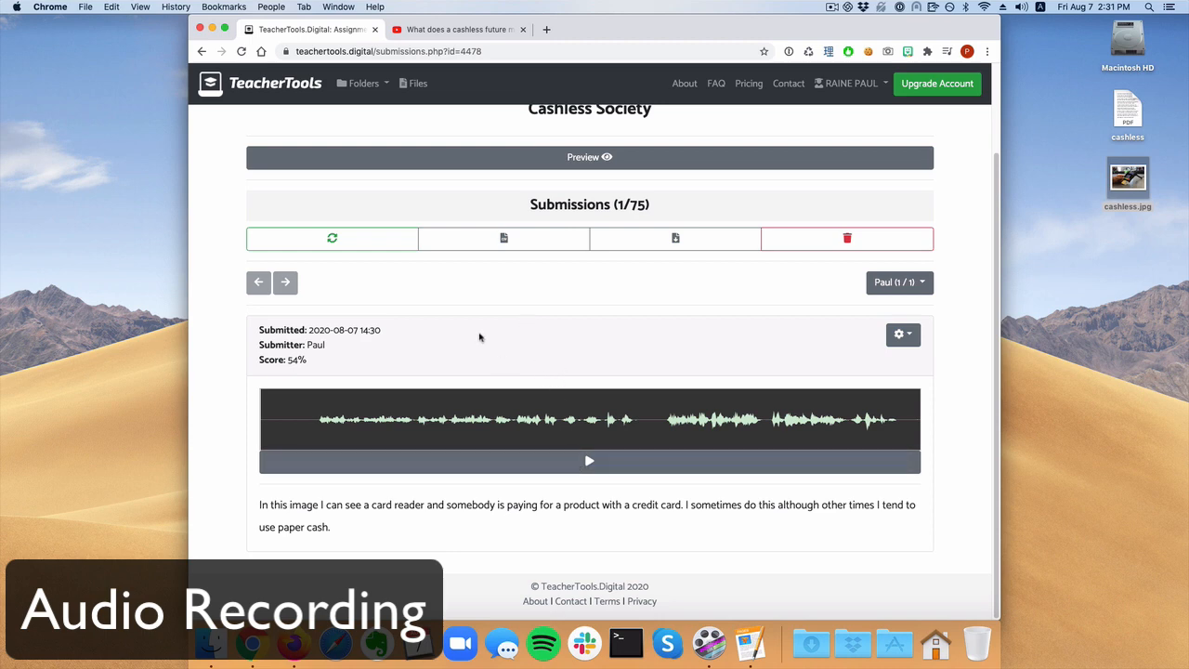
# Play the submitted recording from where the speech begins and pause it partway through.
pyautogui.click(315, 425)
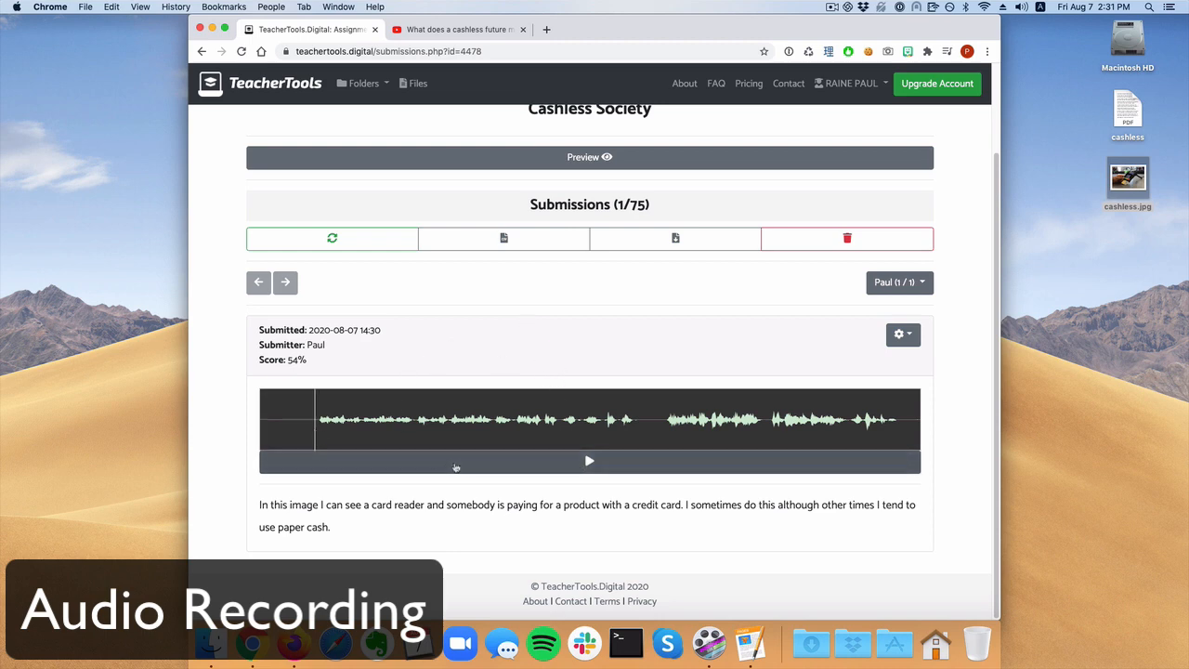
pyautogui.click(400, 460)
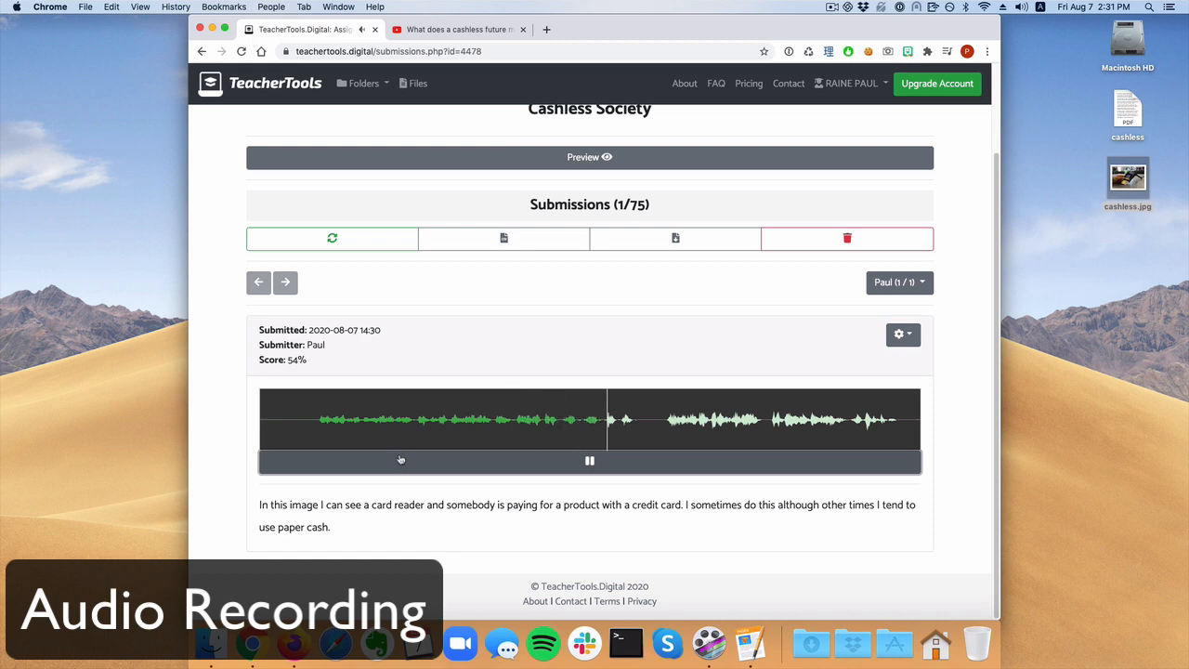
pyautogui.click(401, 460)
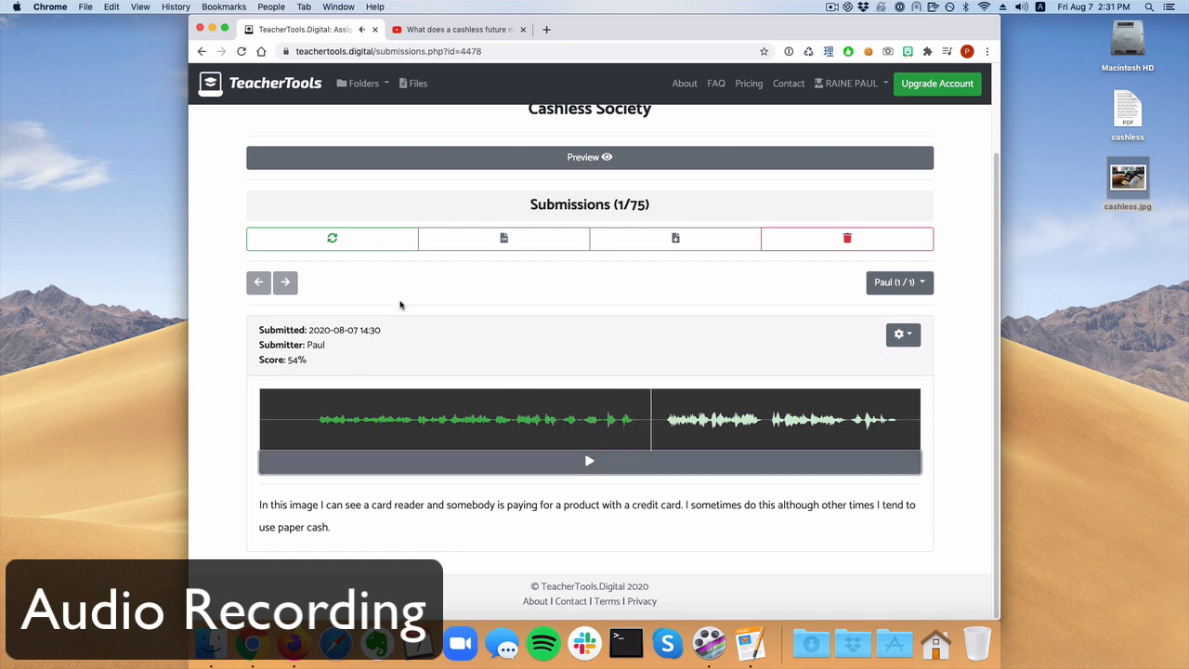
# Return to the assignment folder and start a new Multi Choice Quiz assignment.
pyautogui.scroll(3, 379, 342)
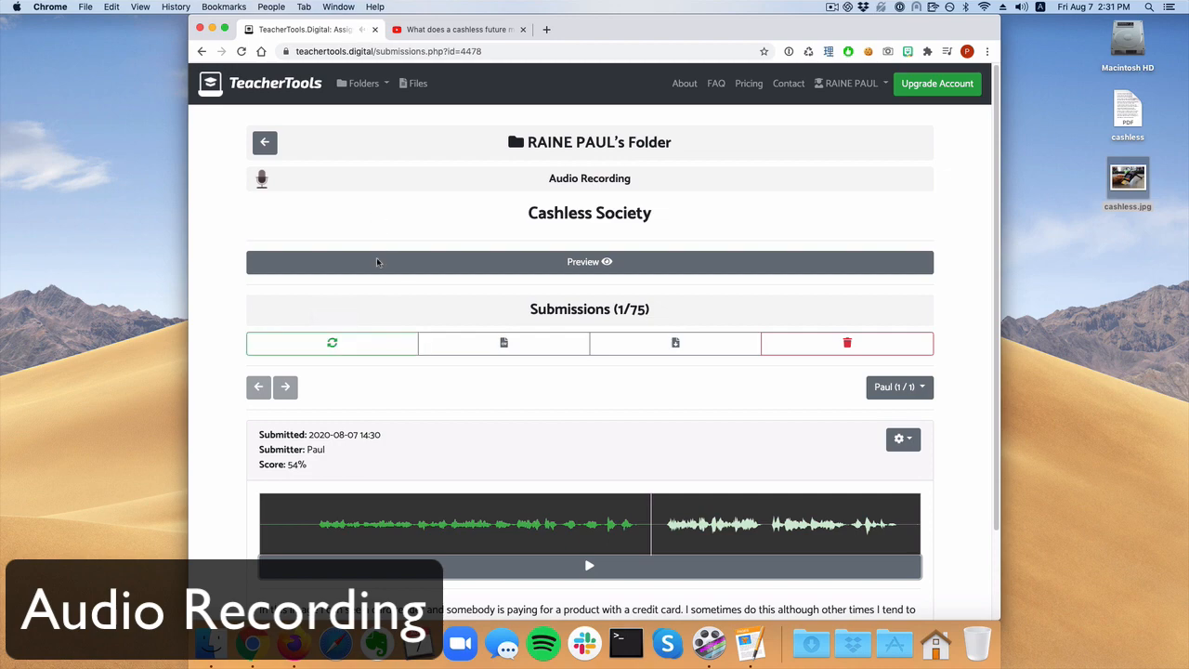
pyautogui.scroll(-3, 386, 372)
pyautogui.scroll(2, 391, 380)
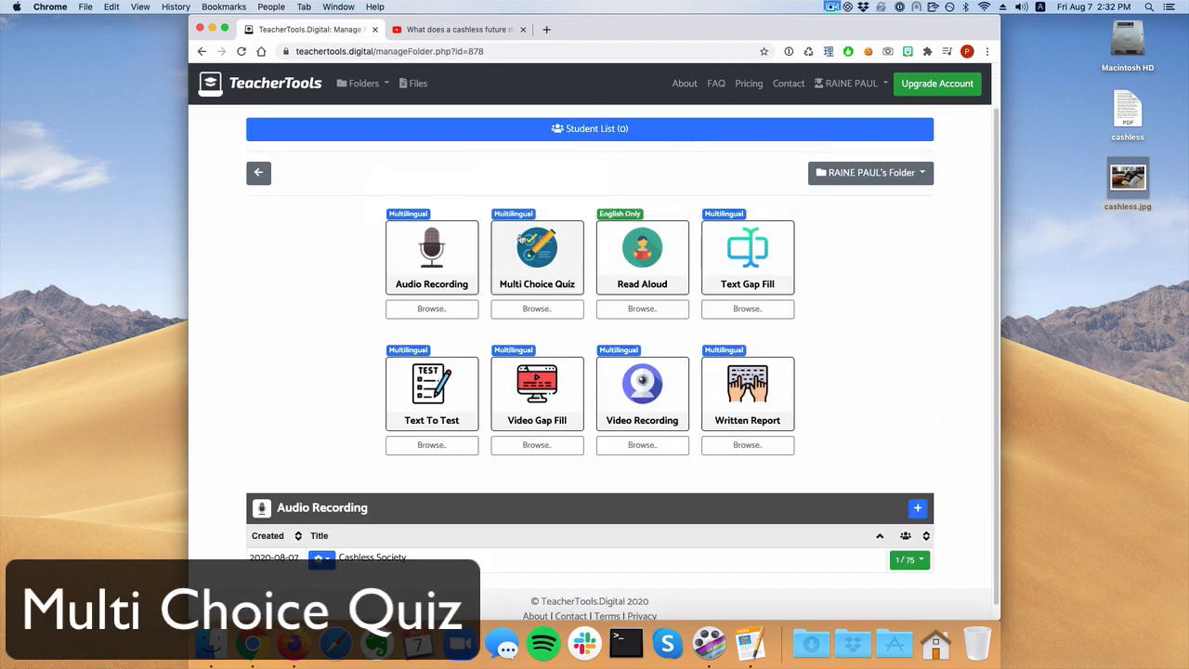
pyautogui.click(537, 249)
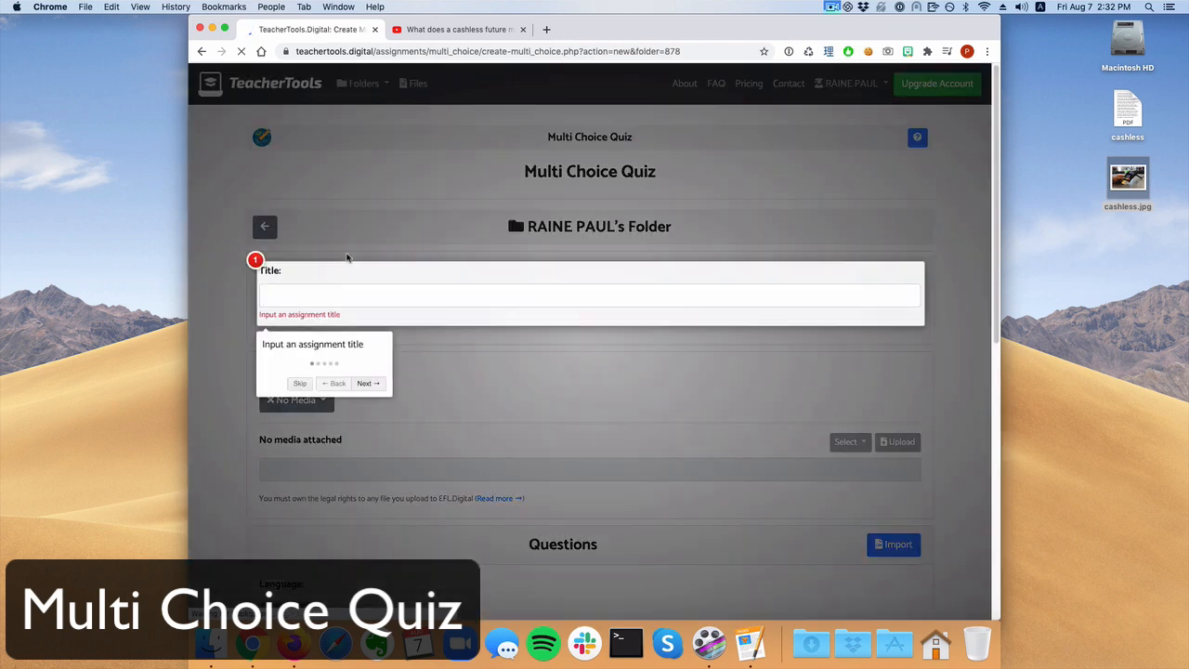
# Title the quiz "Cashless Society" and dismiss the setup guide.
pyautogui.write('Cashless Society')
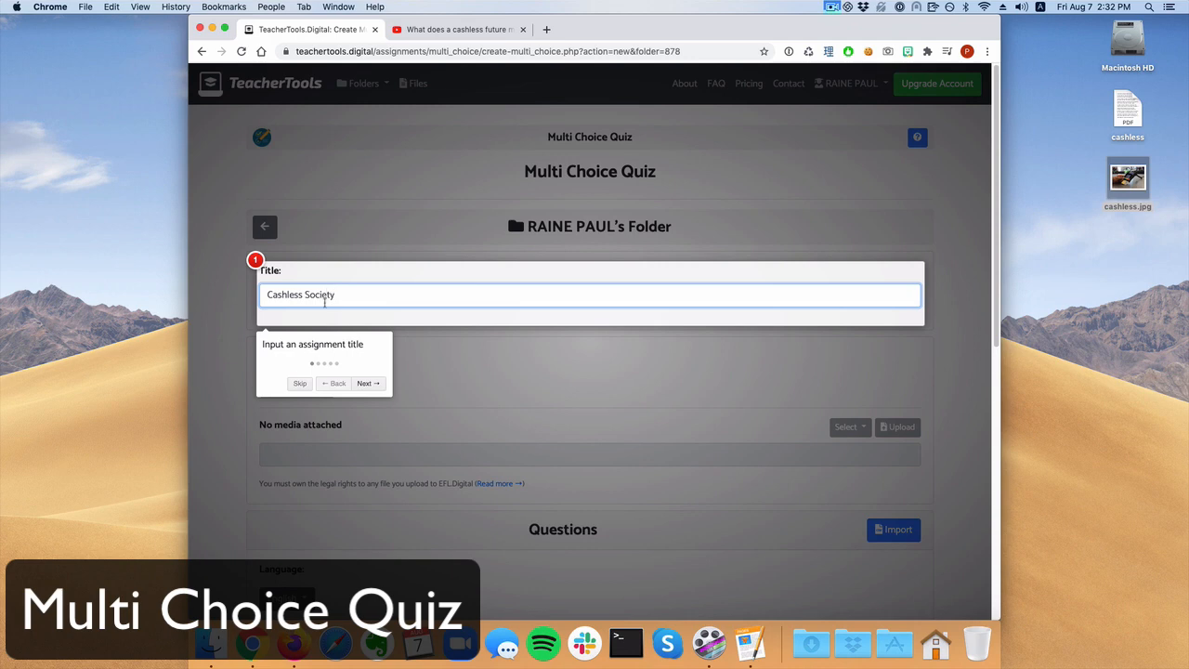
pyautogui.click(217, 377)
pyautogui.scroll(-2, 238, 342)
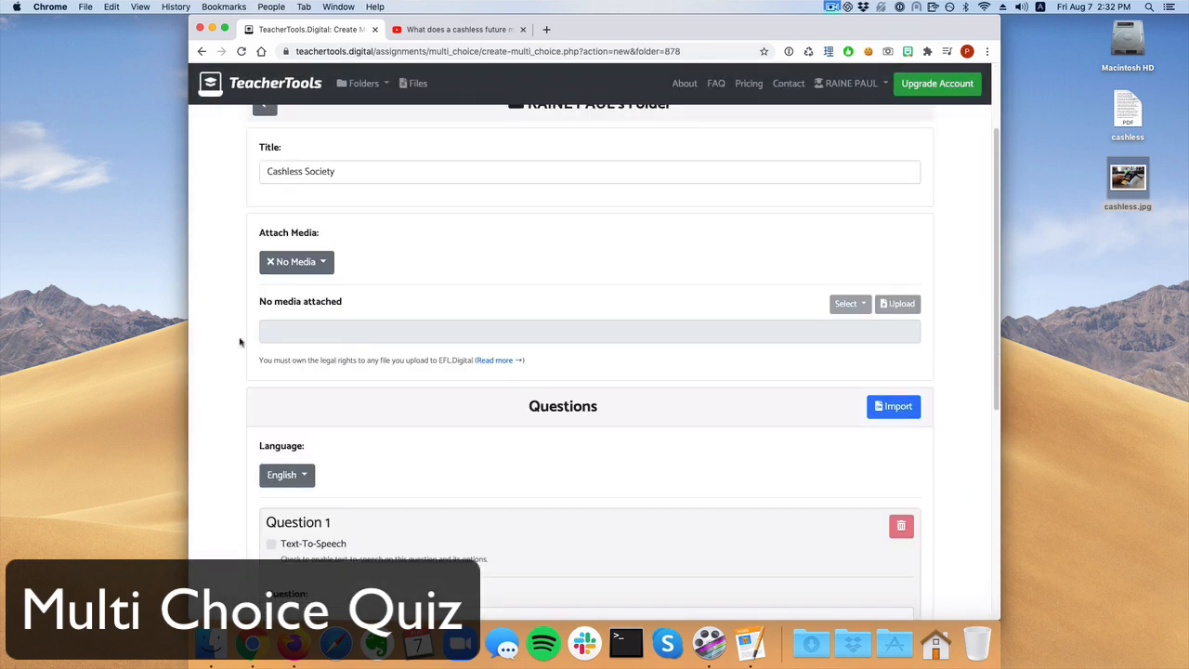
# Attach the PDF file "cashless" from the Desktop as the quiz's media.
pyautogui.click(314, 264)
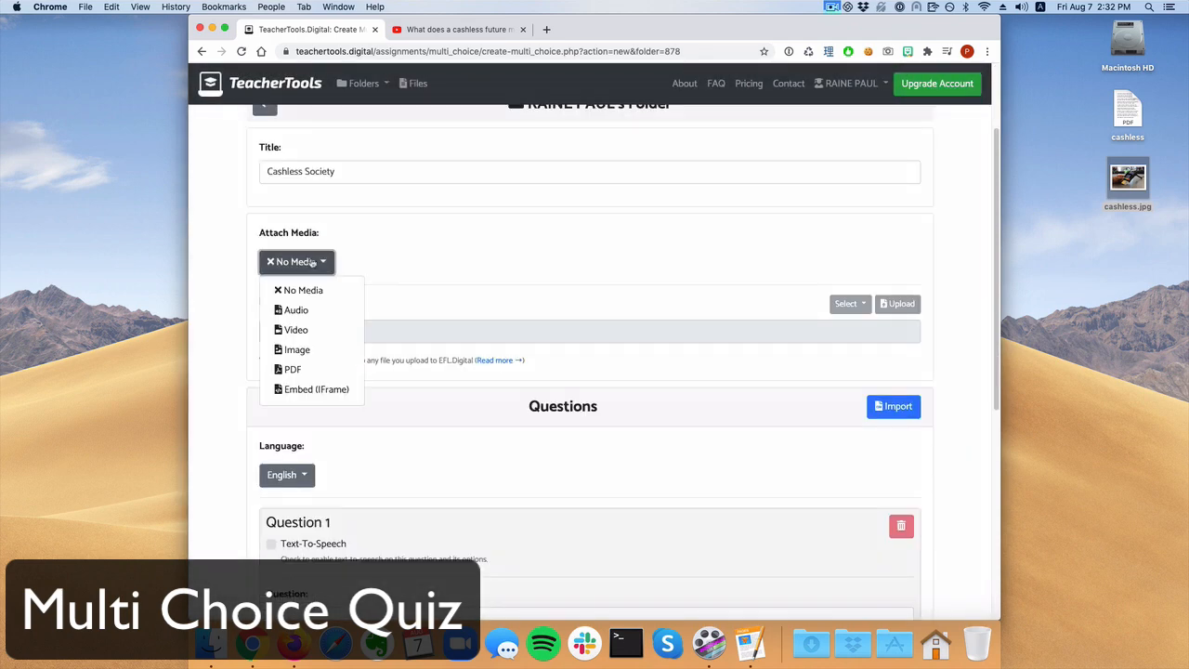
pyautogui.click(316, 371)
pyautogui.click(899, 305)
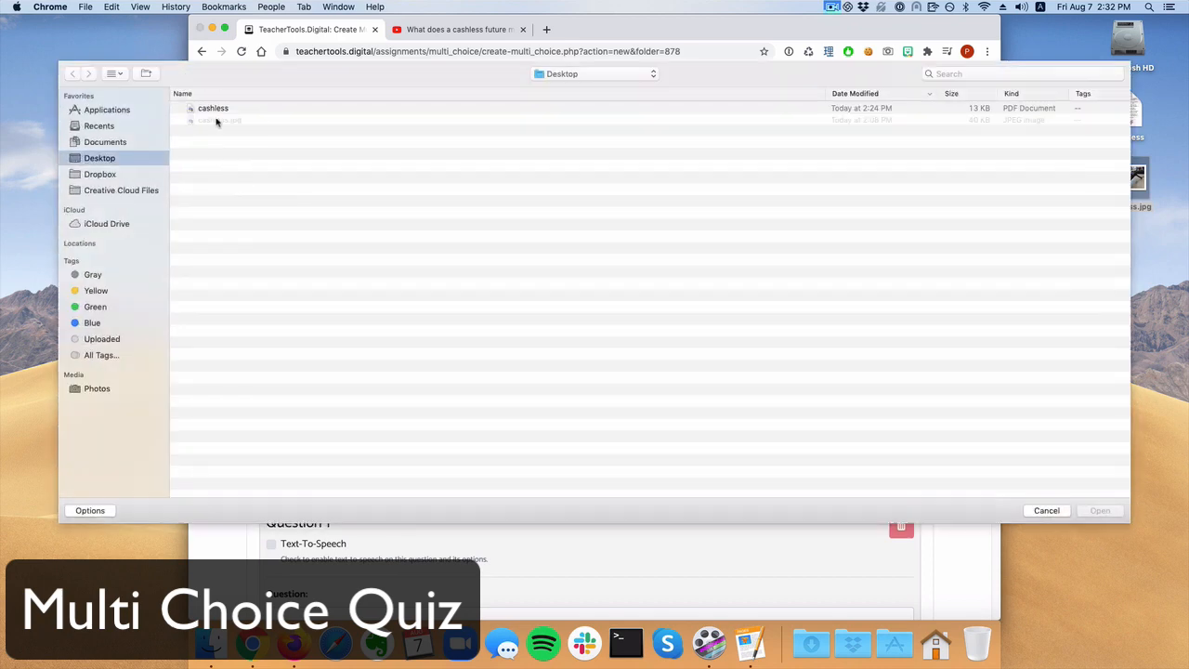
pyautogui.click(220, 109)
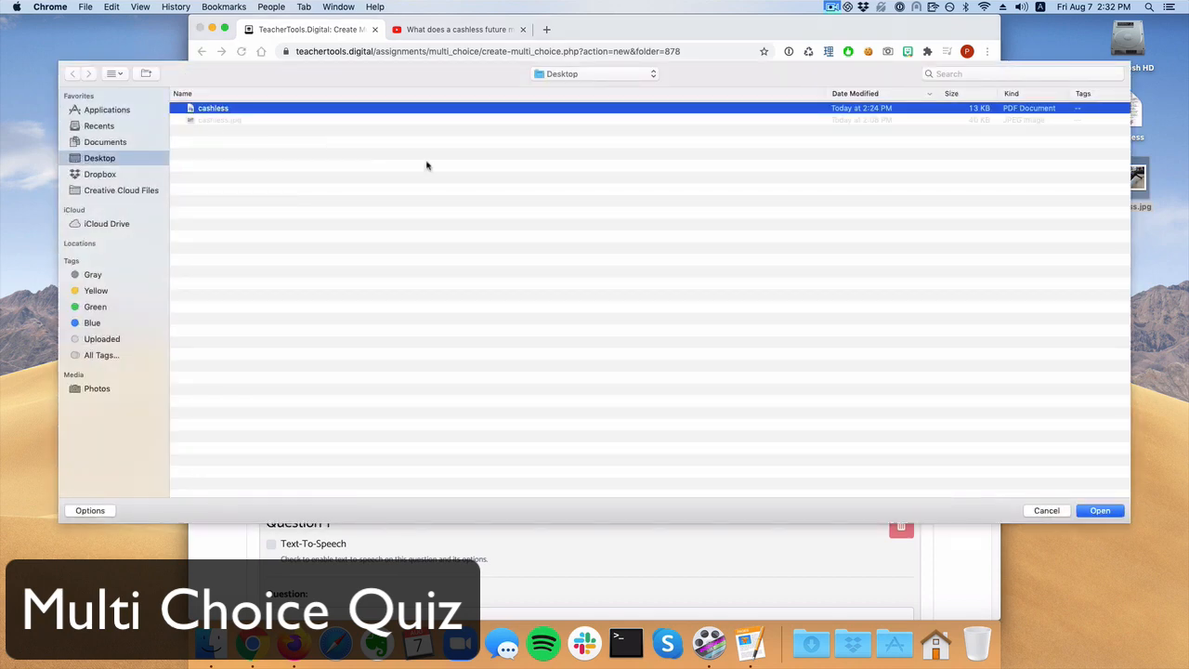
pyautogui.click(1106, 517)
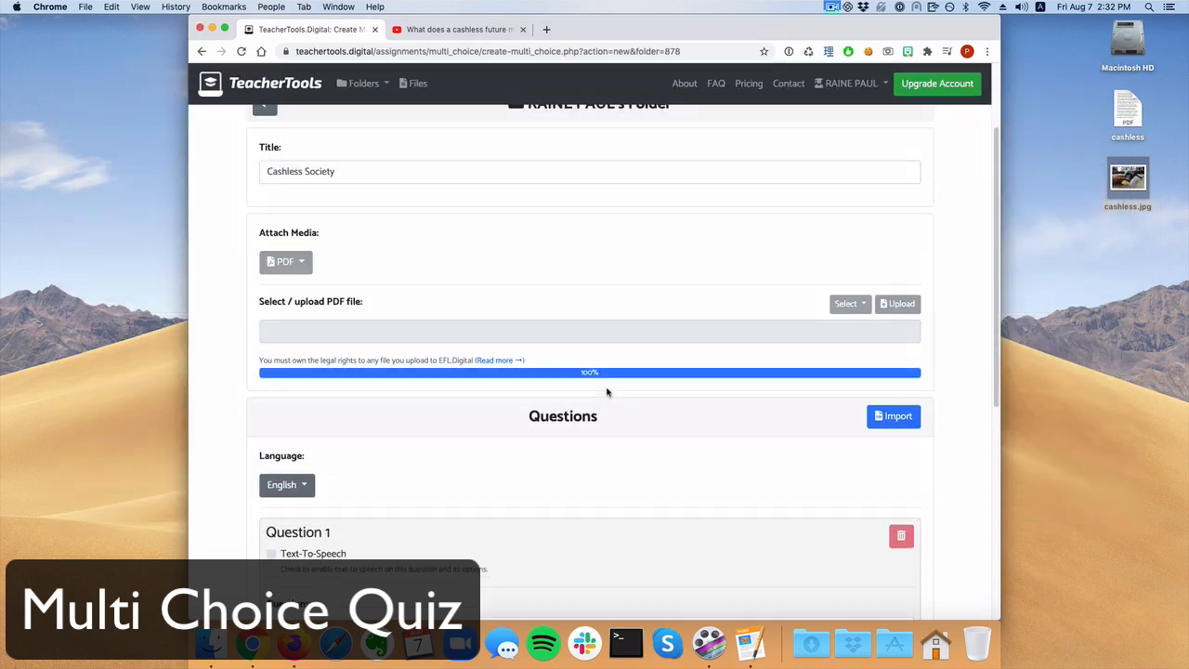
# Look through the attached PDF and highlight the sentence about how long cashless societies have existed.
pyautogui.scroll(-5, 239, 444)
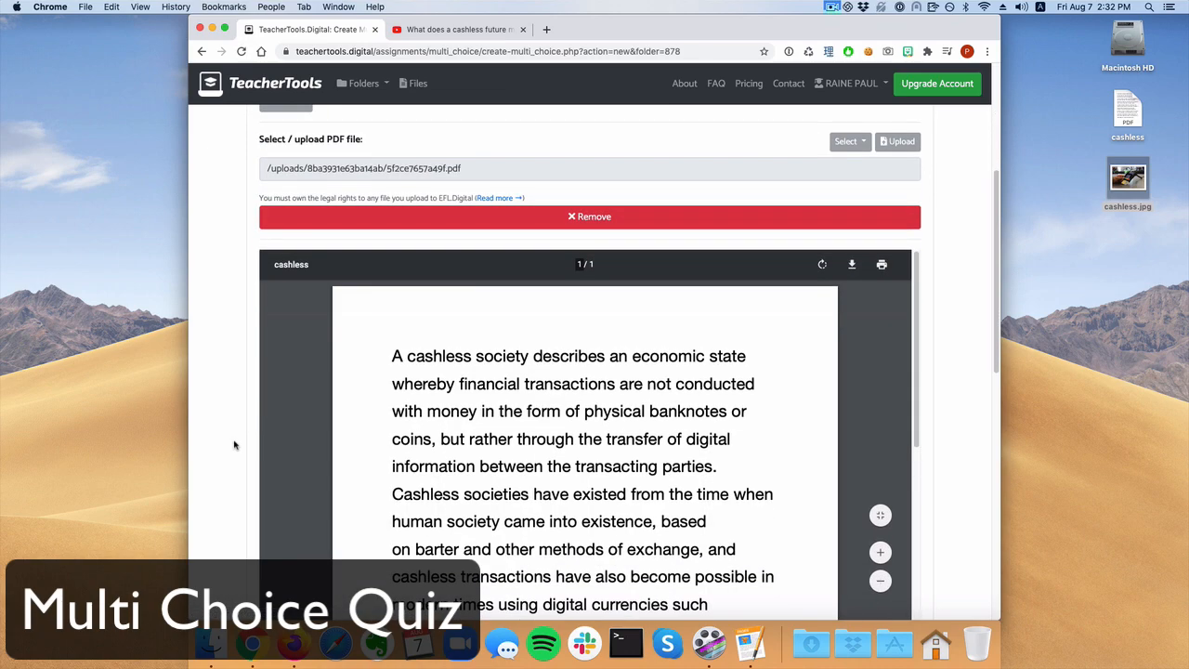
pyautogui.scroll(-6, 435, 331)
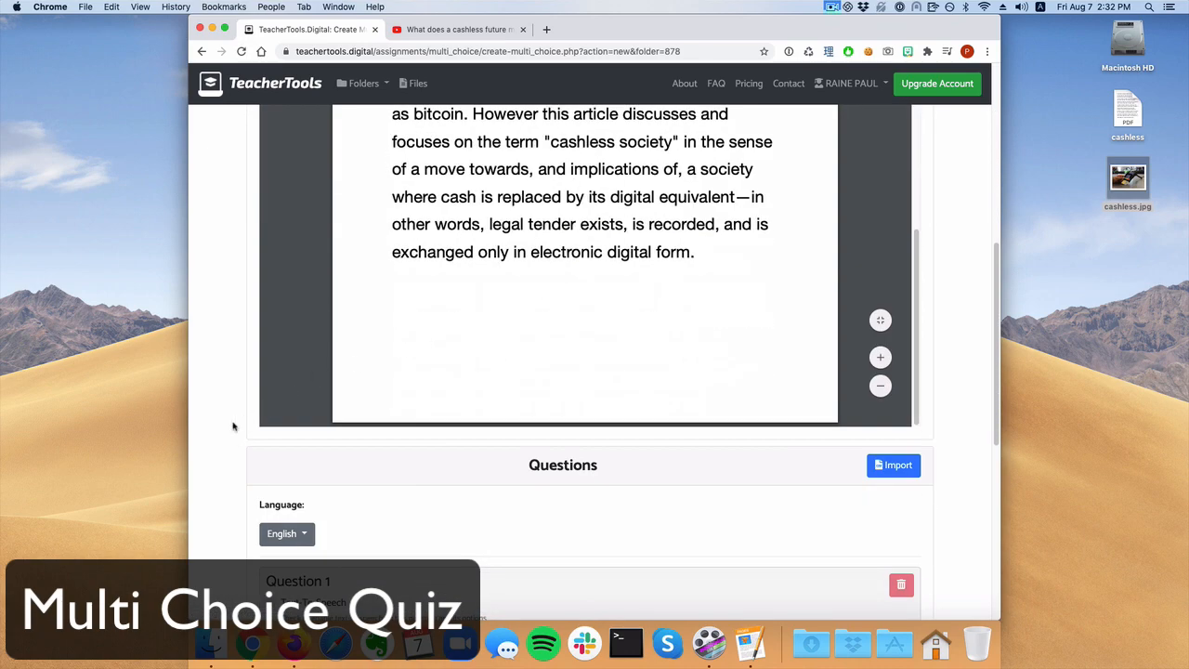
pyautogui.scroll(-3, 233, 427)
pyautogui.scroll(5, 237, 426)
pyautogui.scroll(5, 433, 413)
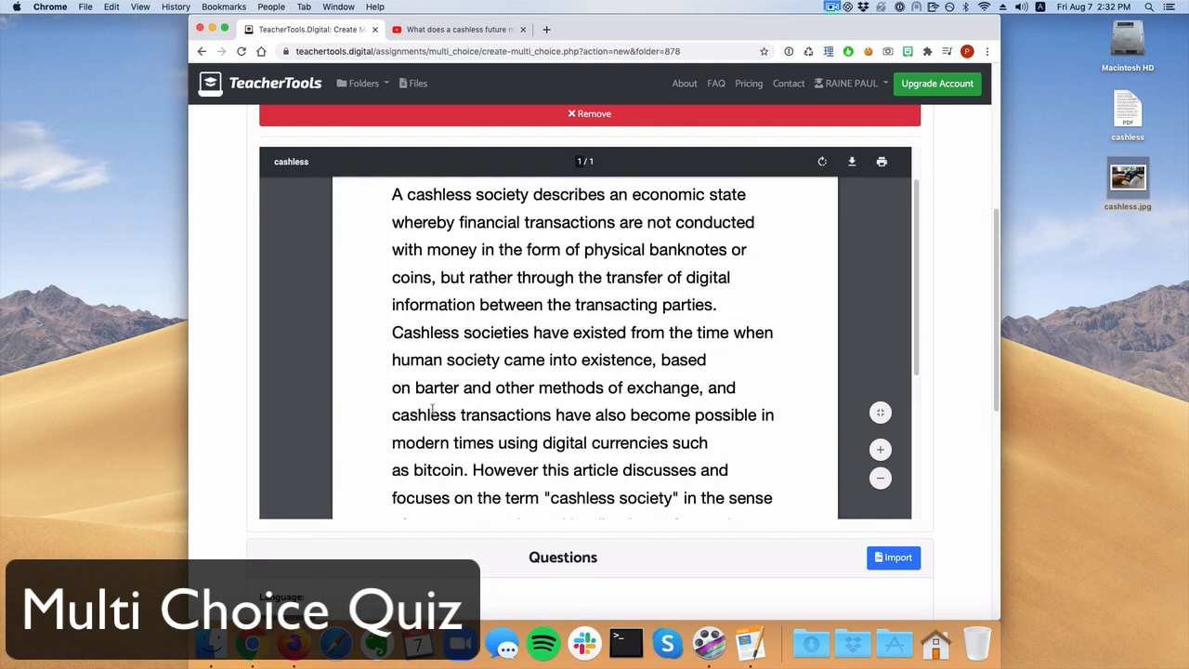
pyautogui.scroll(2, 422, 413)
pyautogui.scroll(1, 558, 239)
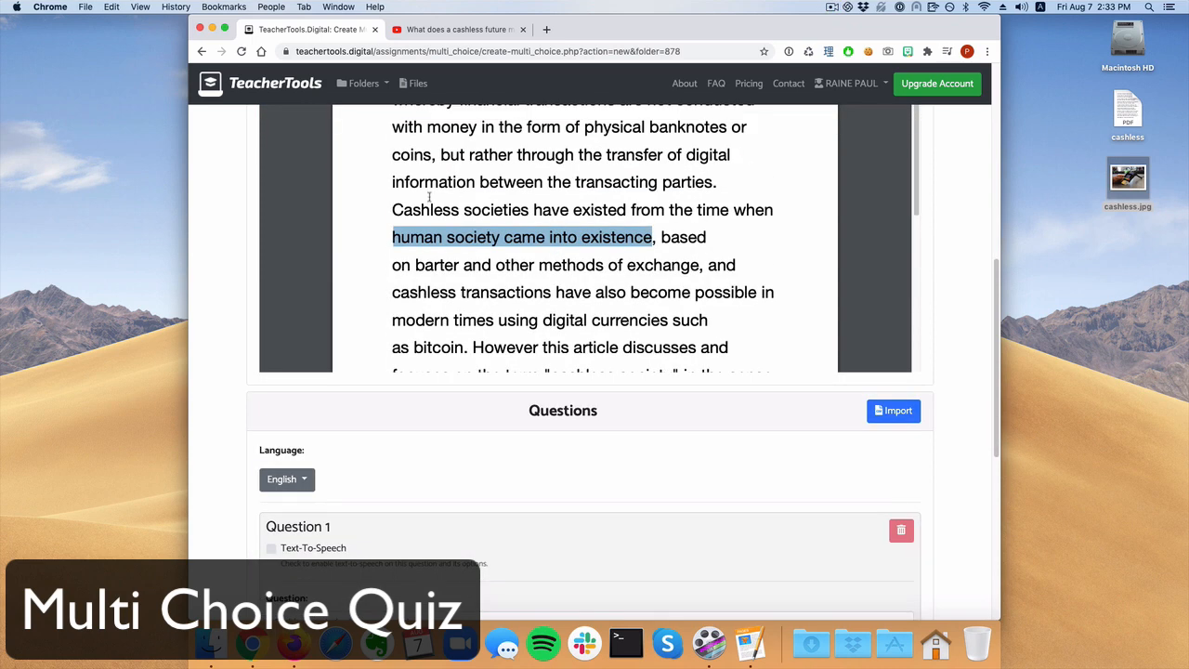
pyautogui.click(400, 208)
pyautogui.moveTo(392, 210); pyautogui.dragTo(650, 240)
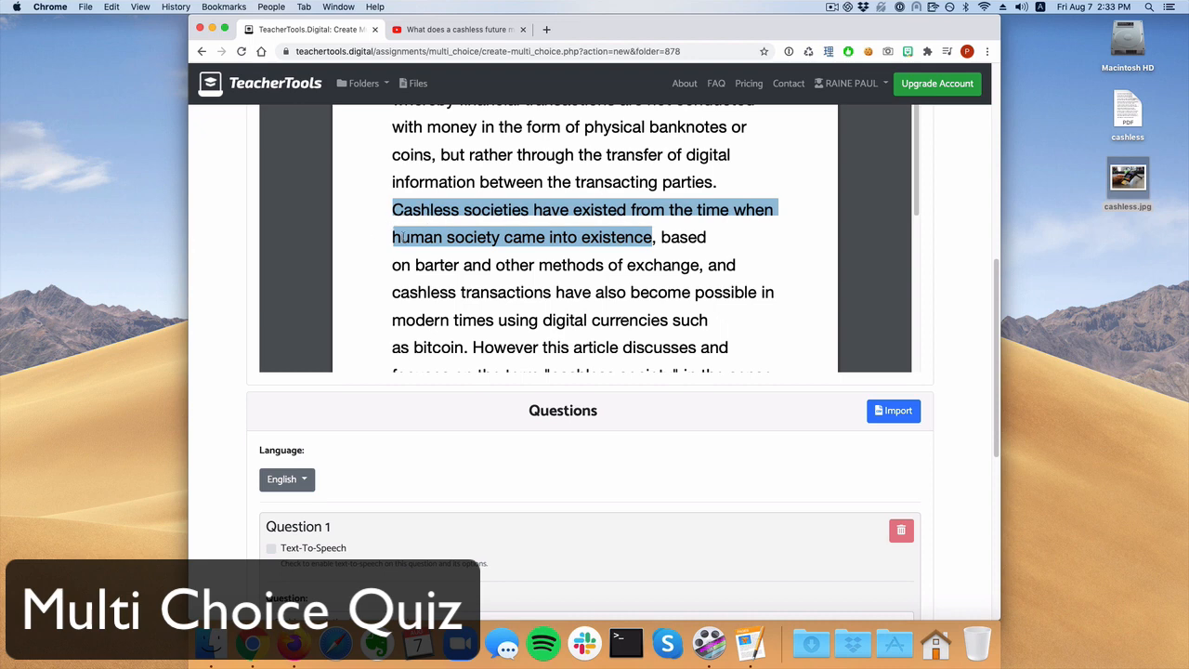
# Check question 1 with its answer and both distractors, keep Score & Corrections shown after submission, and save the quiz.
pyautogui.scroll(-5, 245, 373)
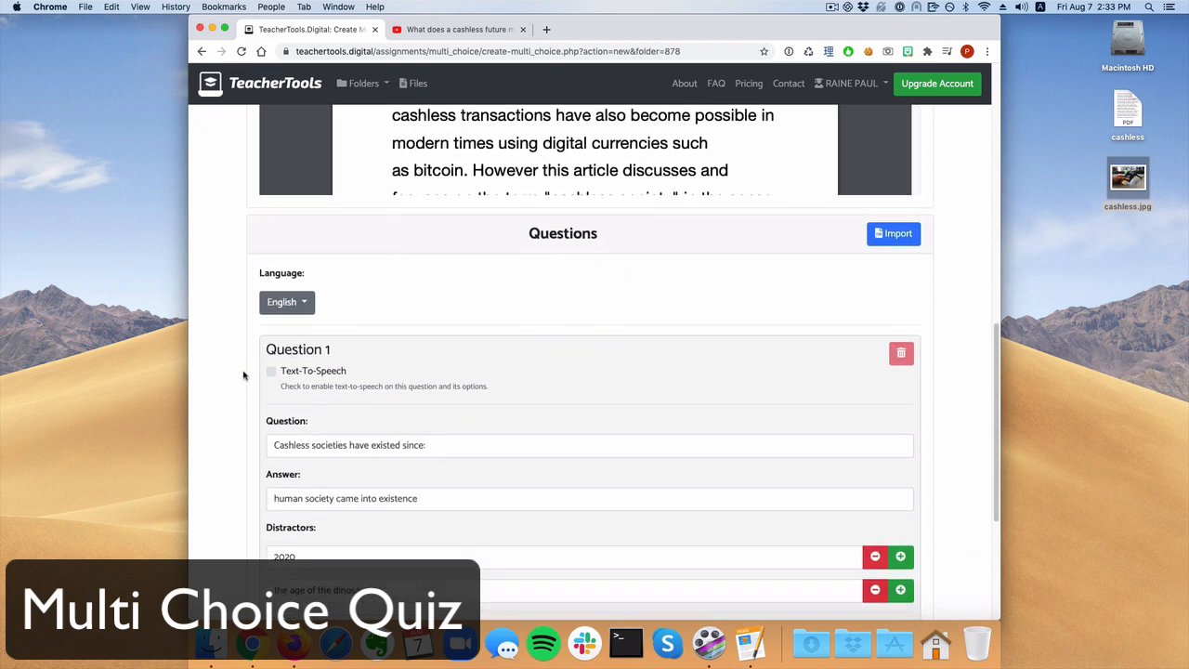
pyautogui.scroll(-1, 243, 375)
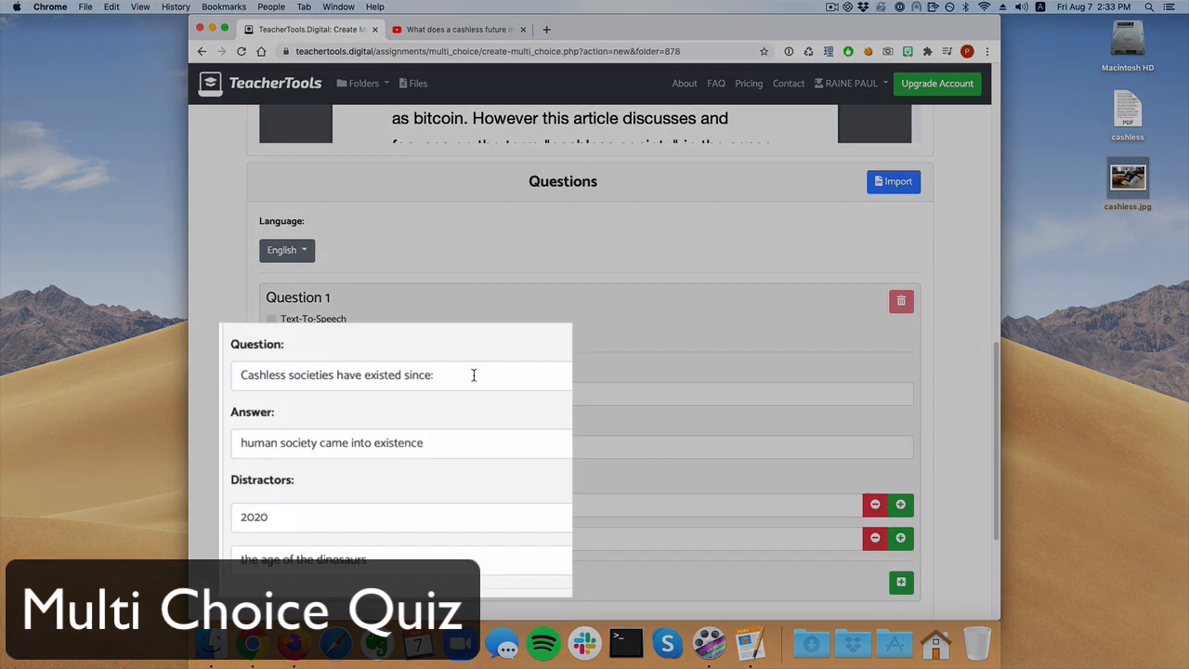
pyautogui.click(460, 393)
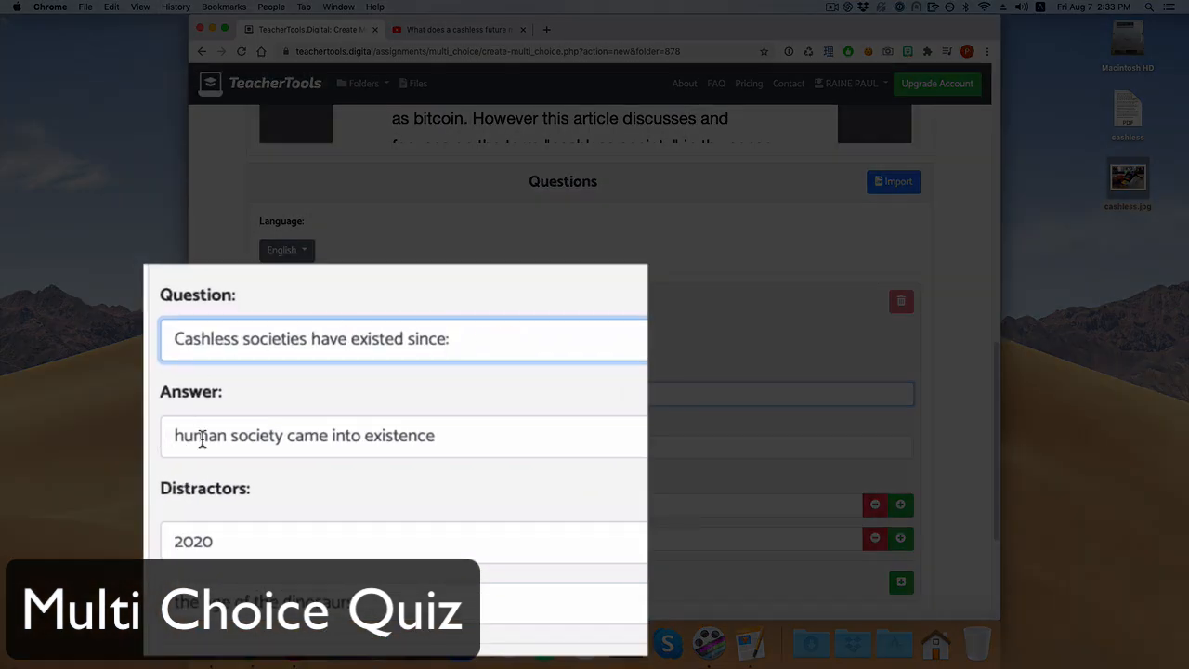
pyautogui.scroll(-1, 394, 487)
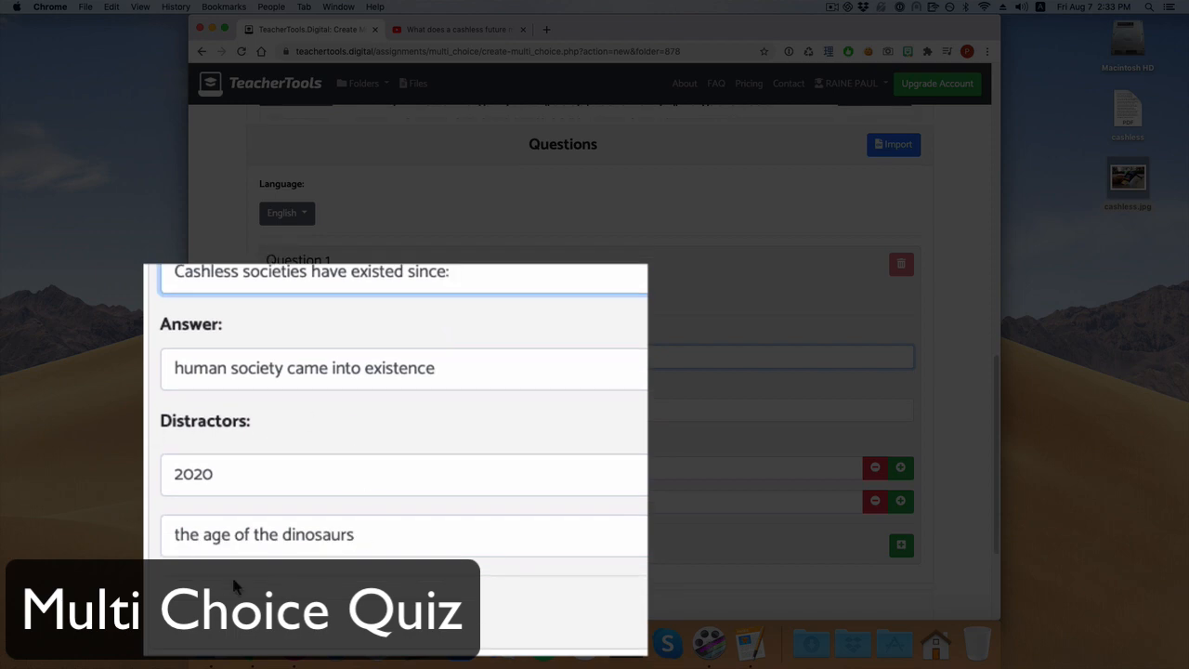
pyautogui.click(260, 473)
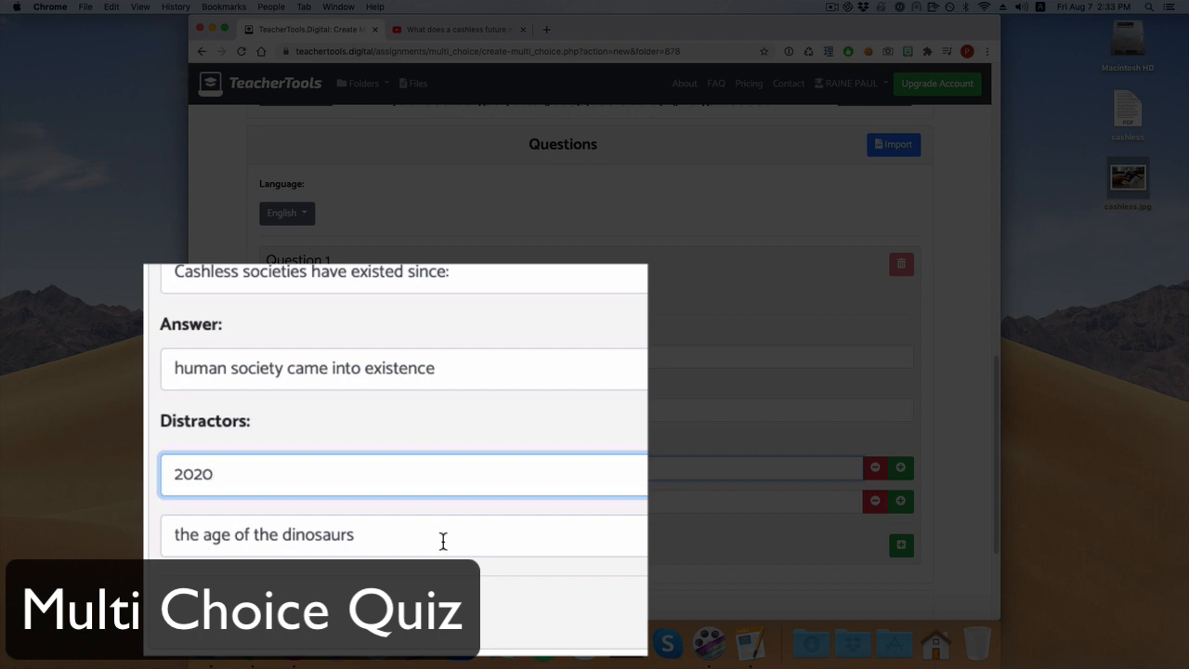
pyautogui.click(423, 503)
pyautogui.scroll(-1, 321, 472)
pyautogui.scroll(-5, 242, 483)
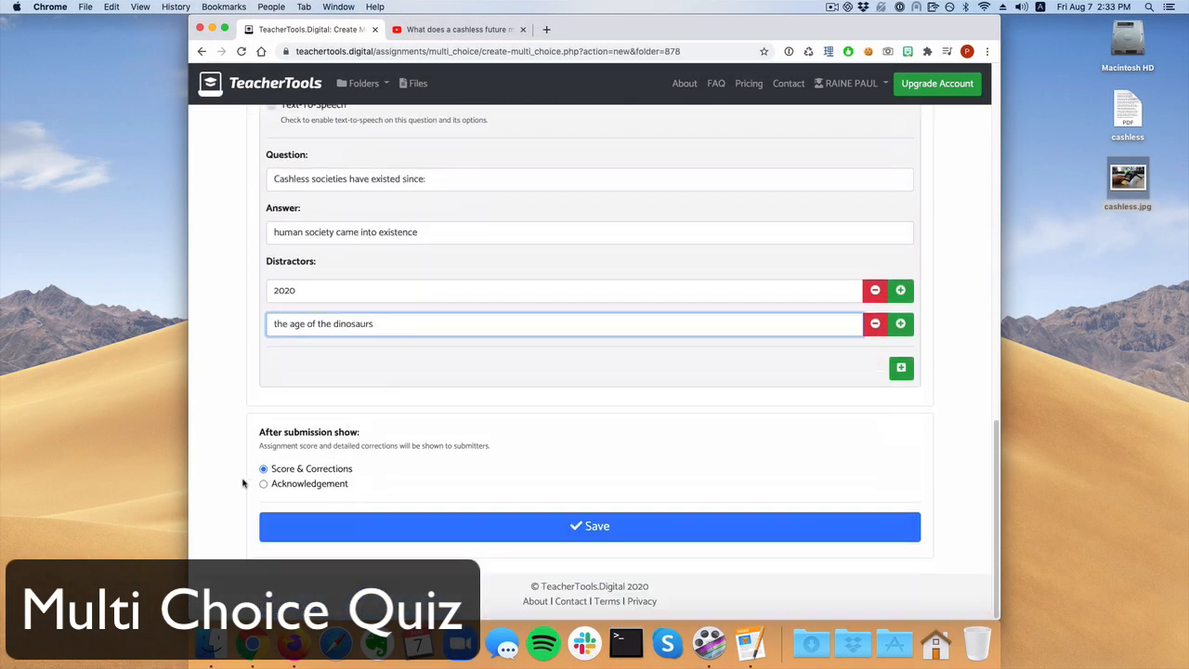
pyautogui.click(557, 528)
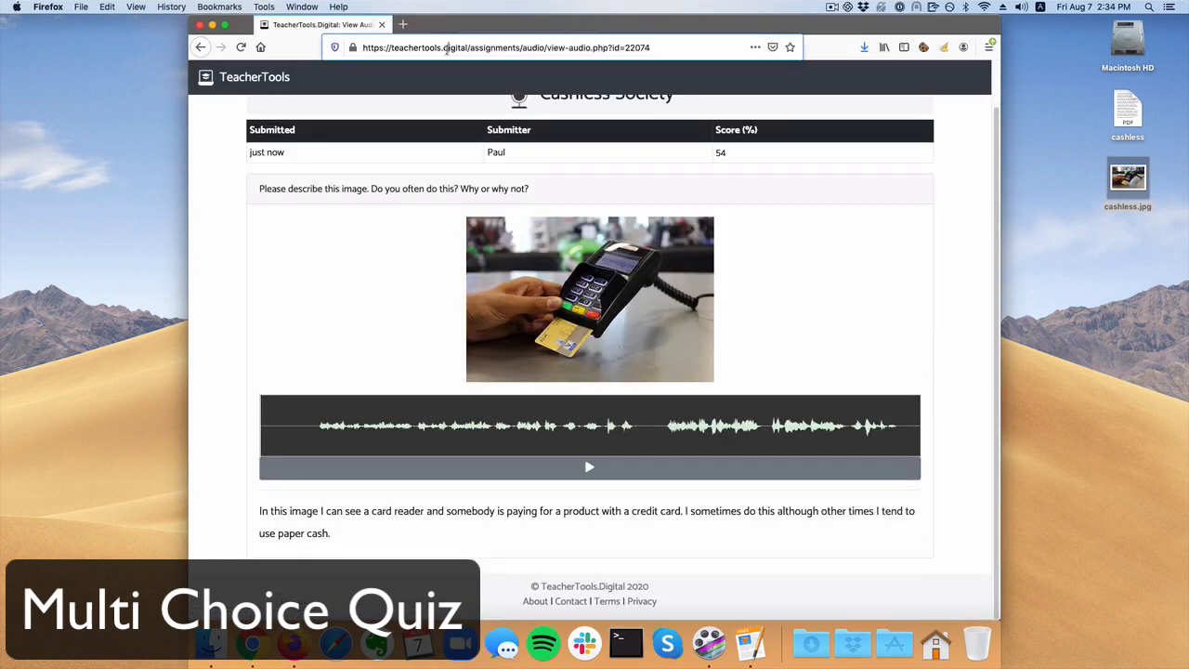
pyautogui.click(448, 48)
pyautogui.press('super+v')
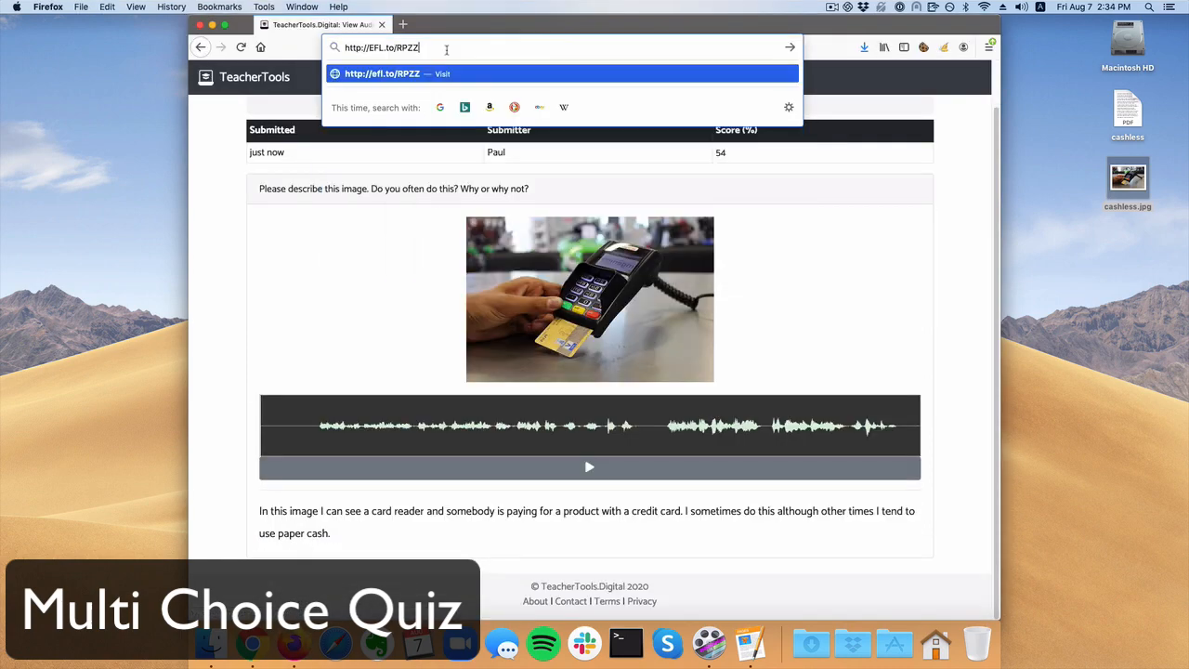
pyautogui.press('Return')
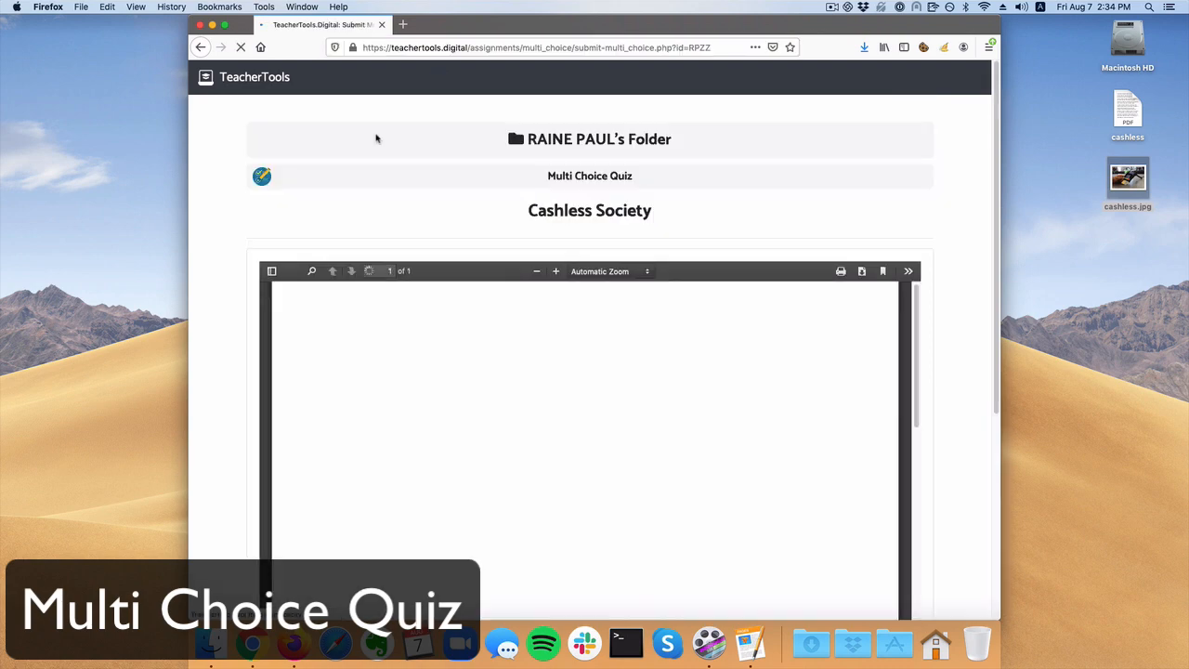
# Answer the question with "human society came into existence" and submit the quiz under the student's name.
pyautogui.scroll(-10, 212, 316)
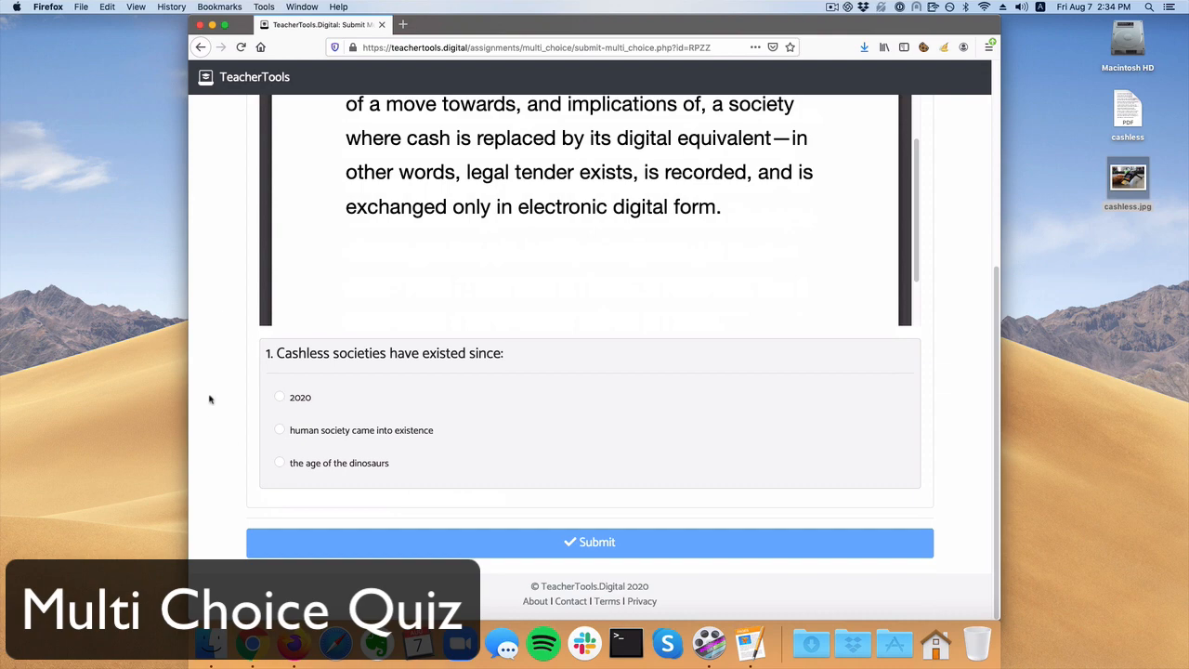
pyautogui.scroll(5, 213, 397)
pyautogui.scroll(-3, 228, 397)
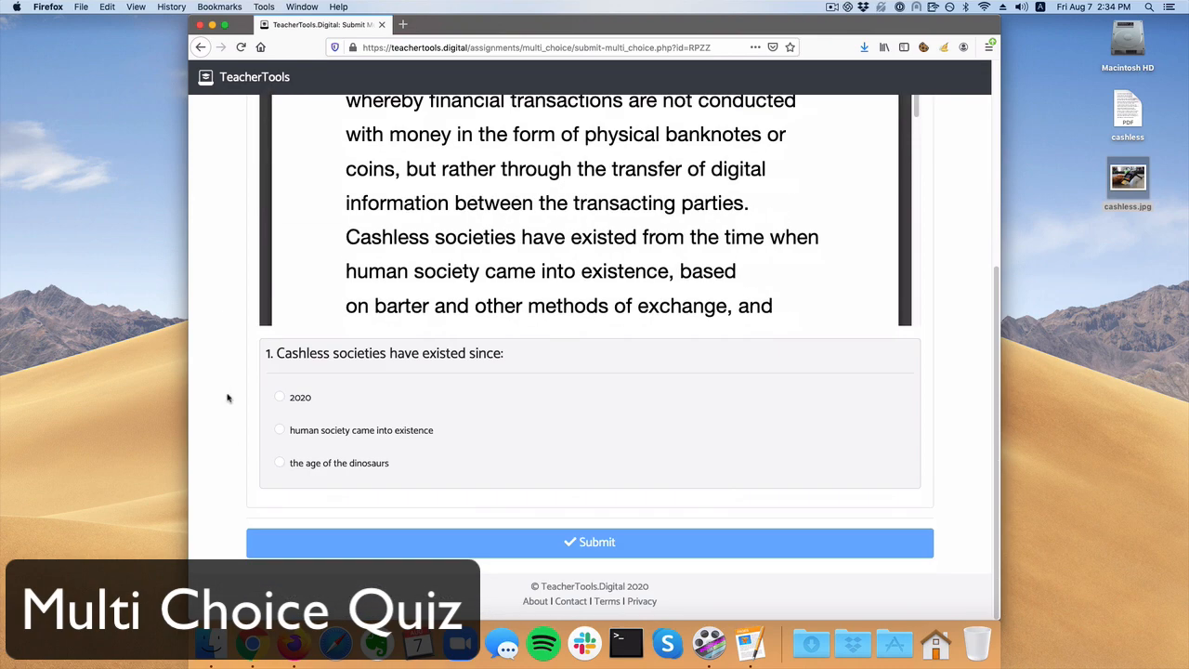
pyautogui.click(326, 435)
pyautogui.click(604, 542)
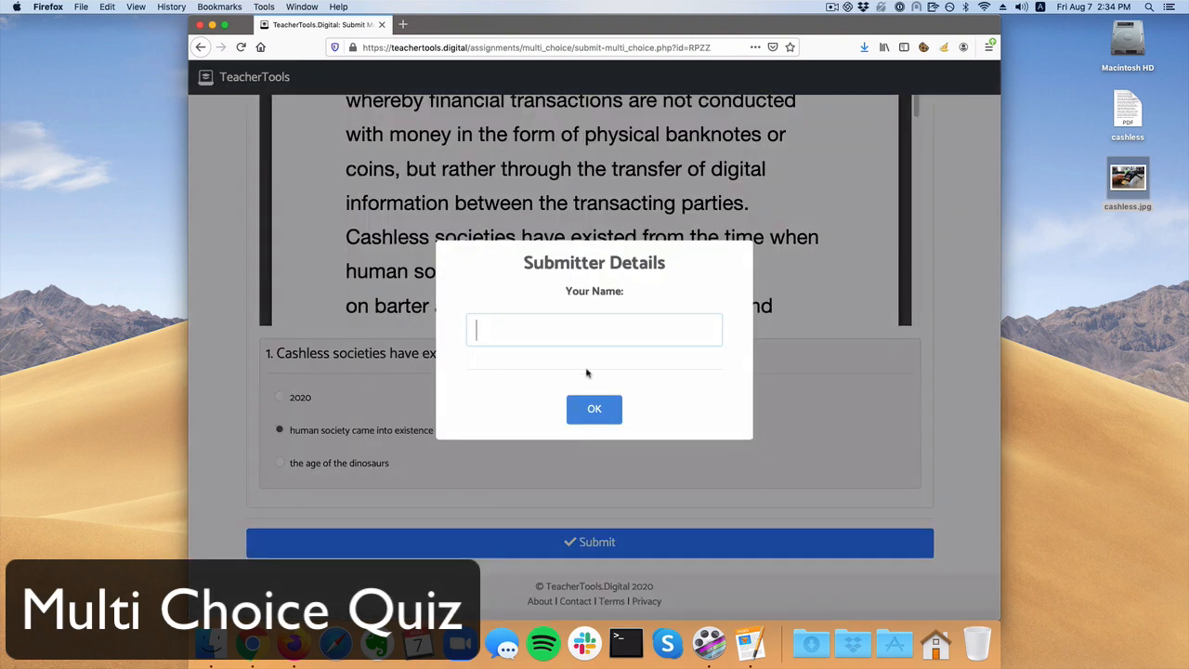
pyautogui.write('Paul')
pyautogui.click(594, 409)
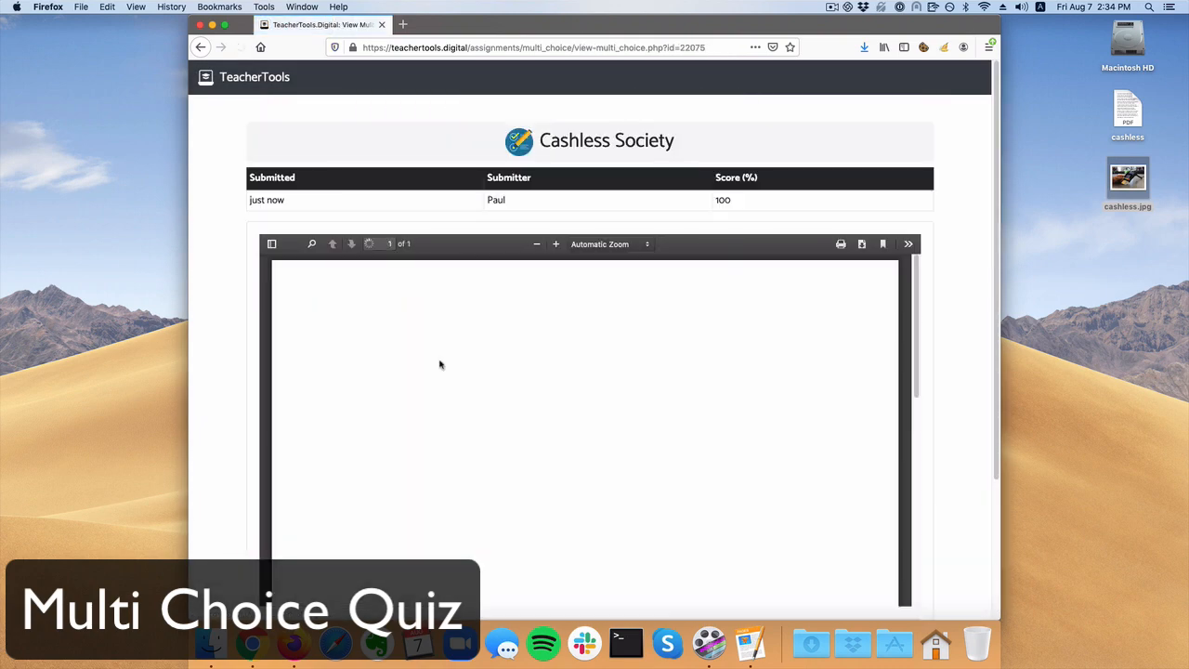
# Review the score and the corrected answer on the student's quiz result.
pyautogui.scroll(-4, 220, 411)
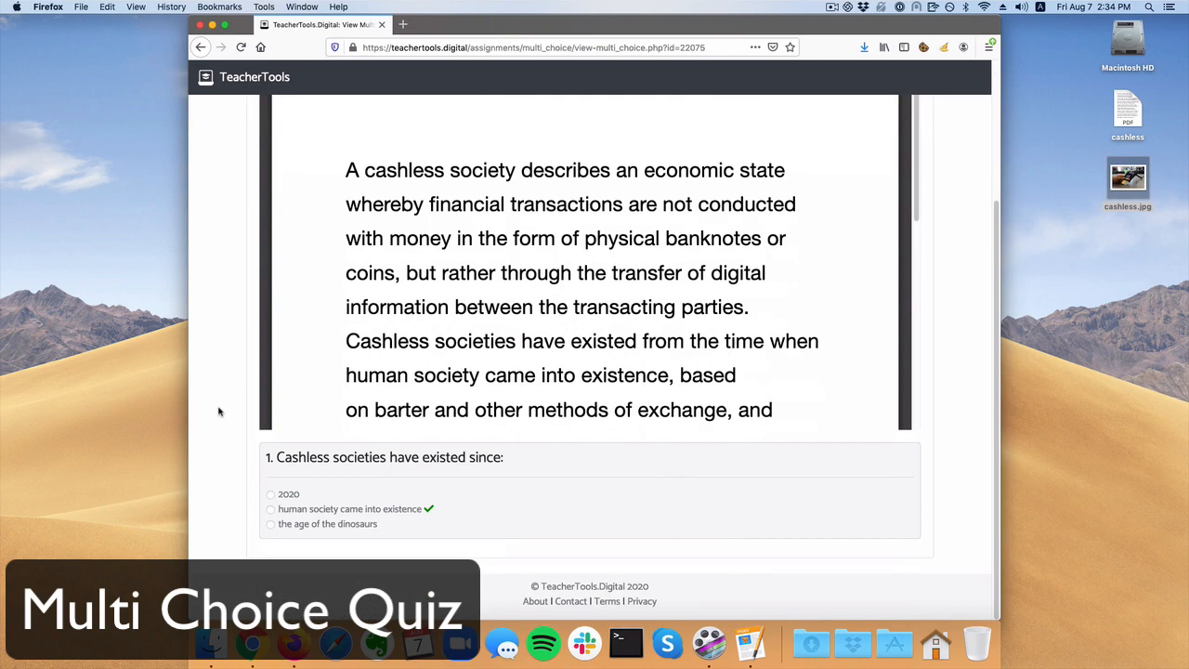
pyautogui.scroll(4, 219, 412)
pyautogui.scroll(-4, 219, 411)
pyautogui.scroll(4, 220, 479)
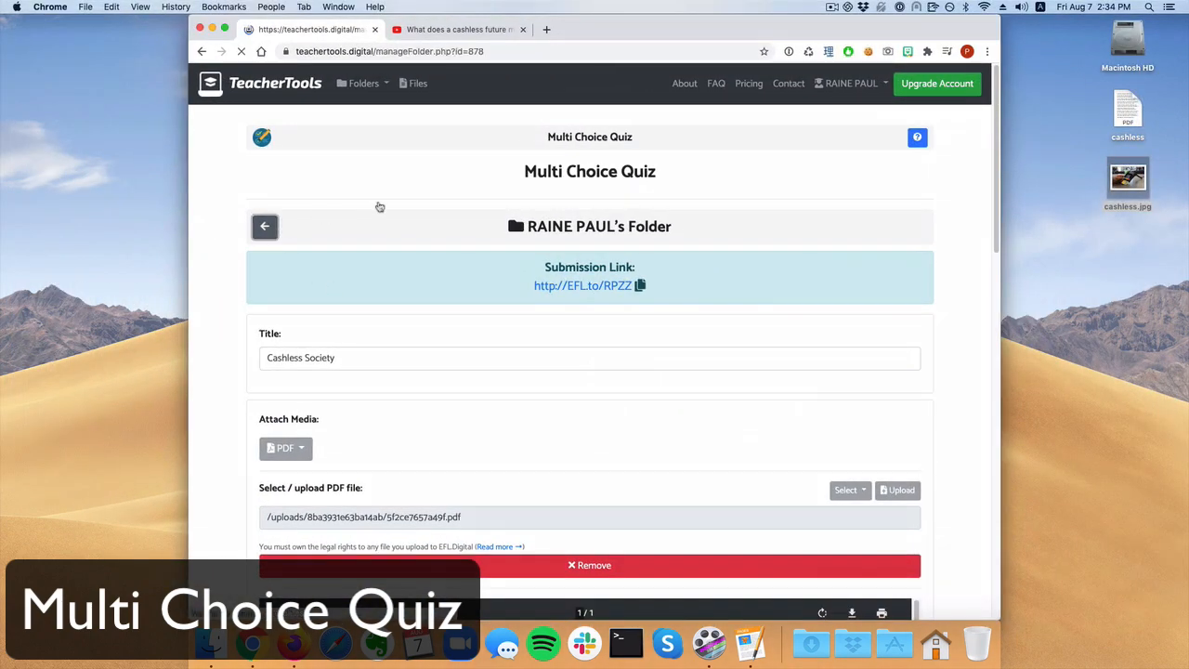
# Switch back to Chrome, return to the assignment folder, and view the submissions for the Cashless Society multi choice quiz.
pyautogui.scroll(-3, 335, 279)
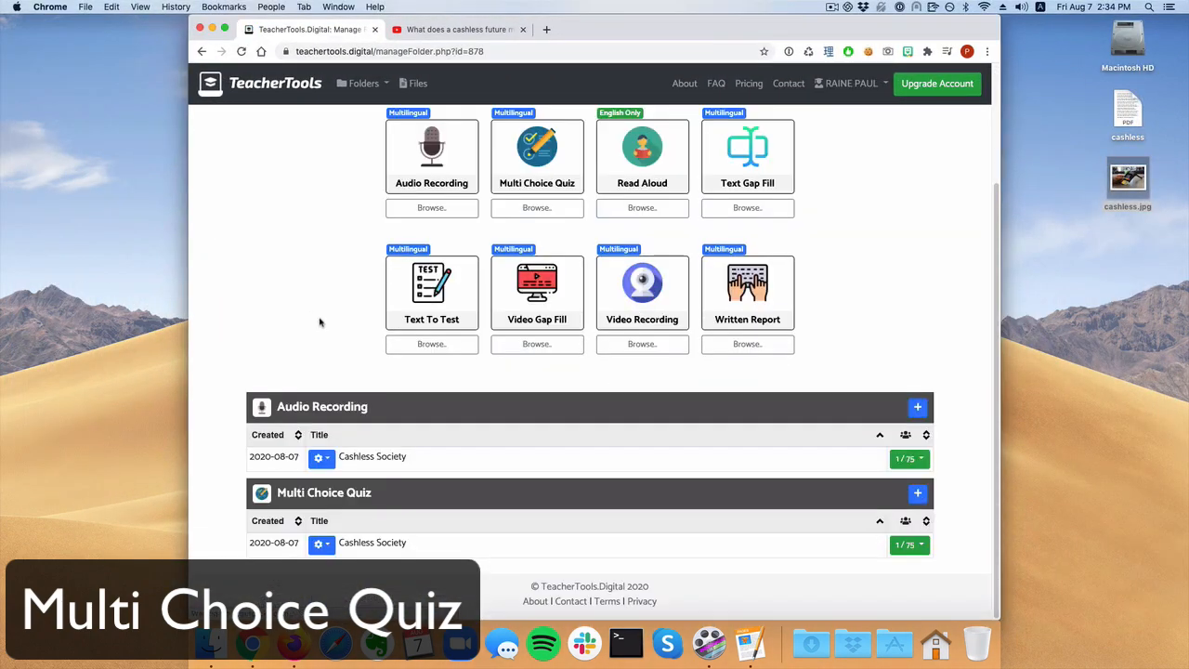
pyautogui.click(909, 545)
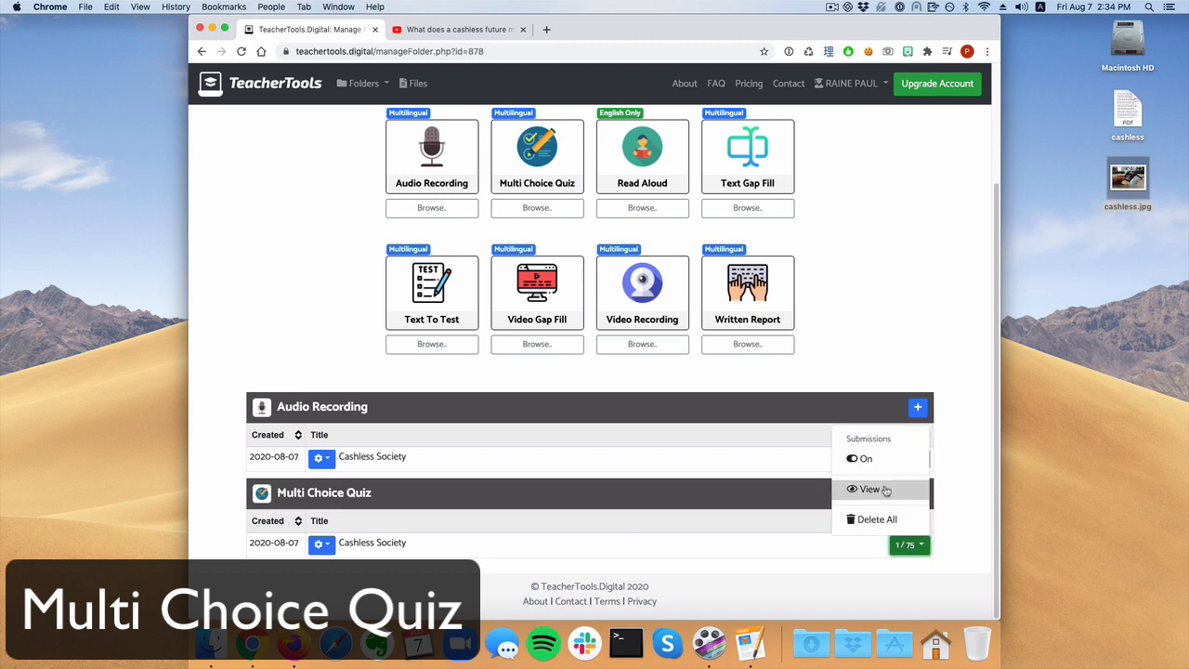
pyautogui.click(871, 489)
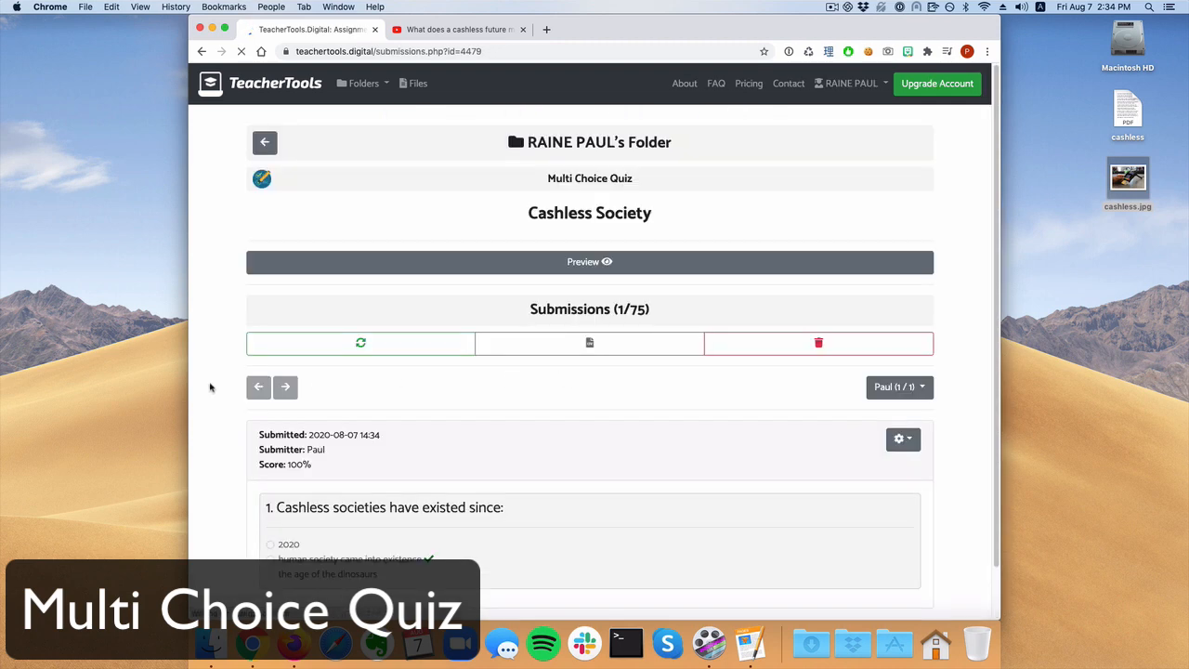
pyautogui.scroll(-3, 219, 388)
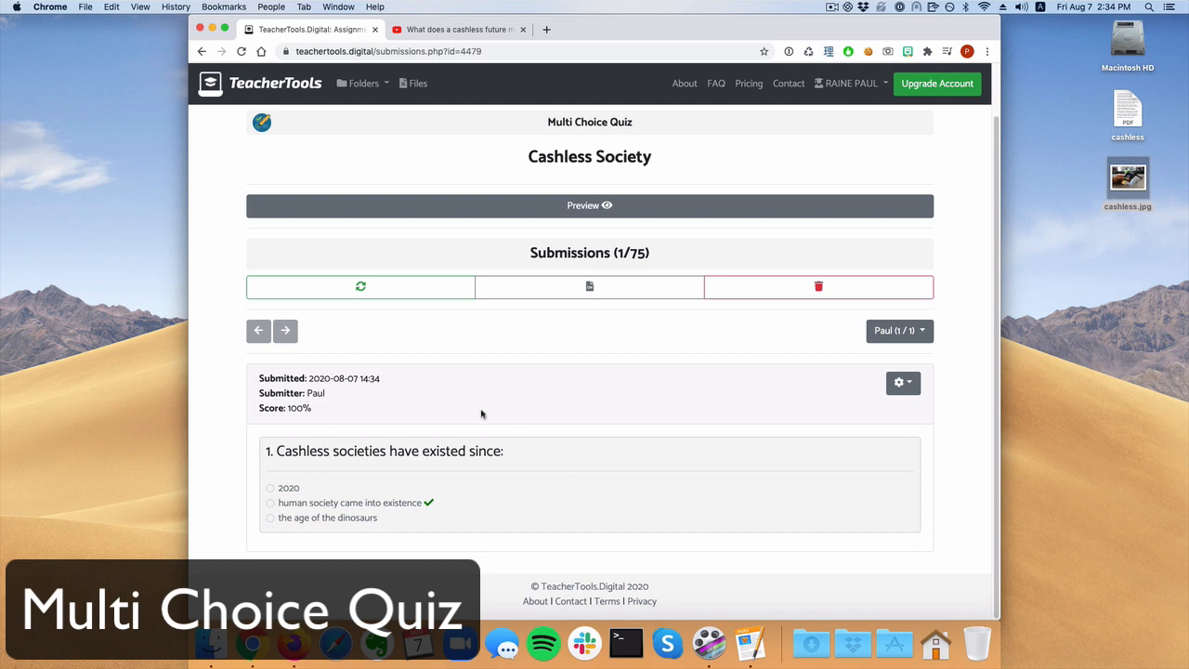
# Download all of the quiz's scores and open cashless-society.csv from the desktop.
pyautogui.click(588, 293)
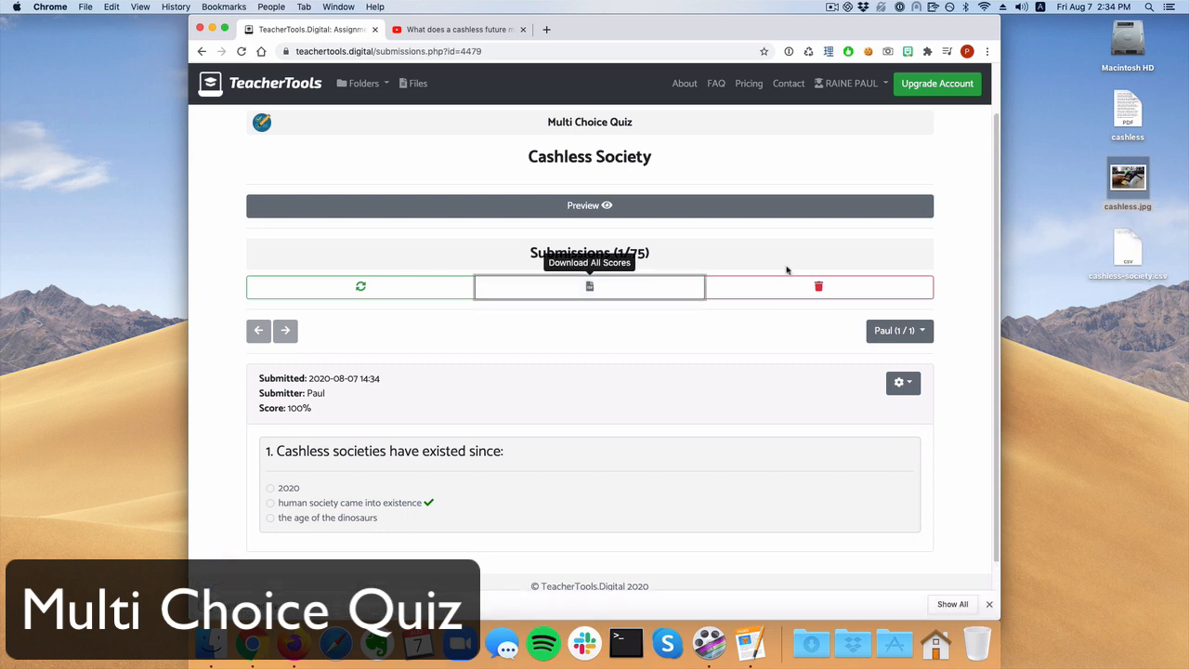
pyautogui.click(1132, 249)
pyautogui.doubleClick(1132, 249)
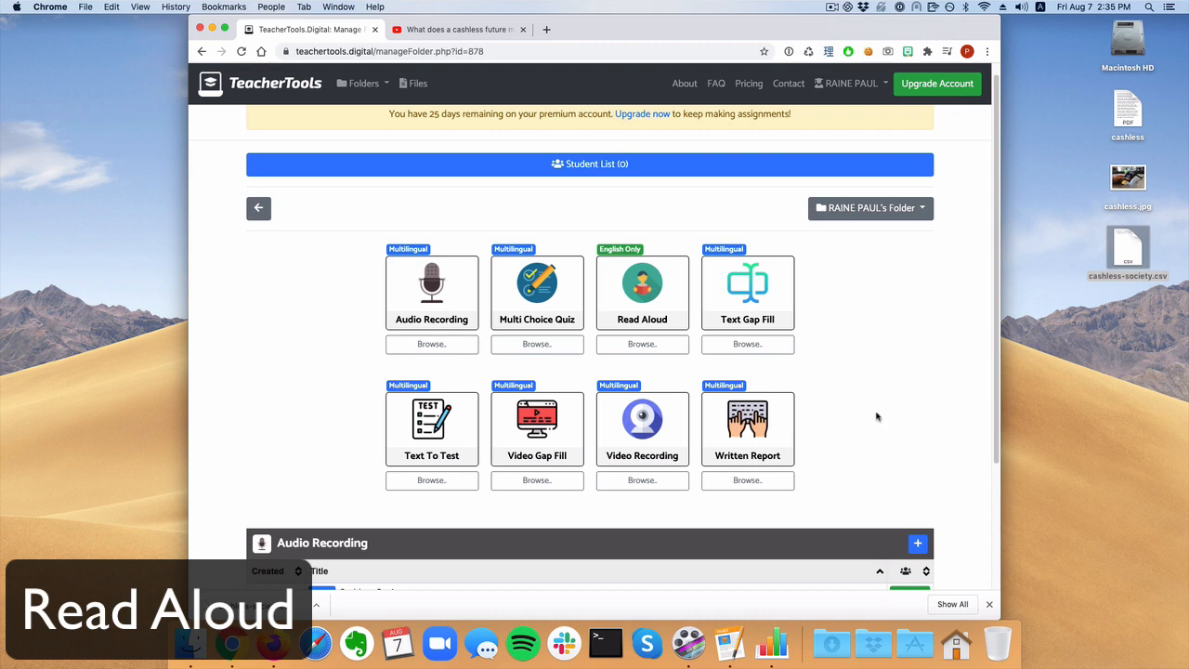
# Start a new Read Aloud assignment in the folder, title it "Cashless Society" and dismiss the setup guide.
pyautogui.click(626, 296)
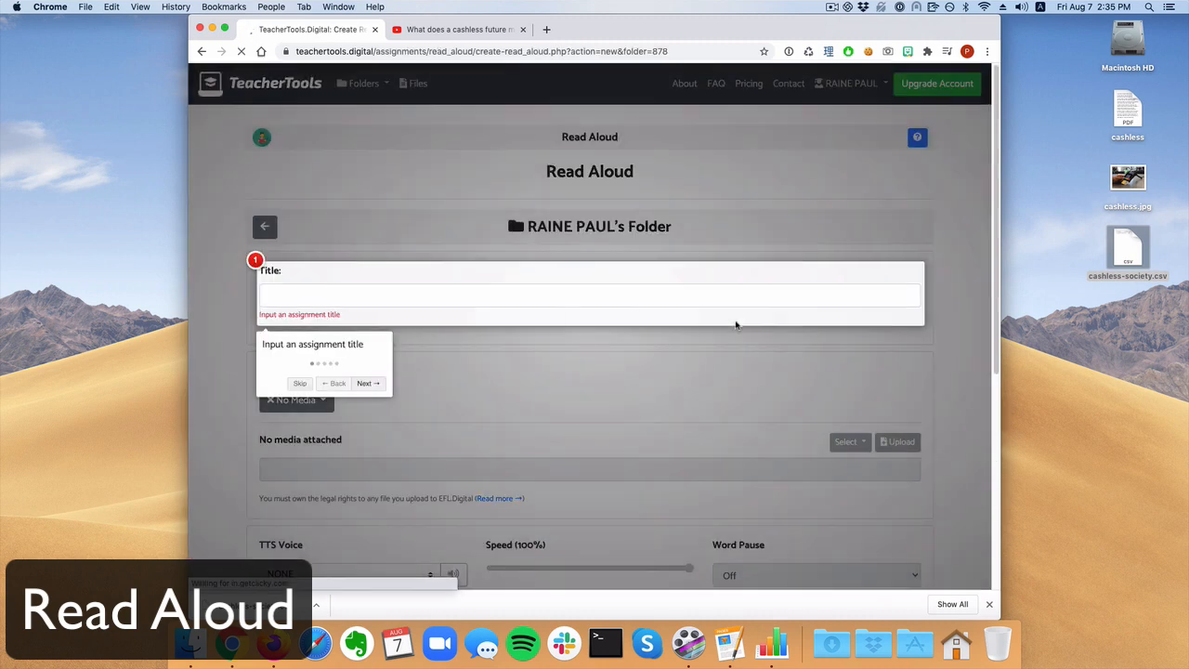
pyautogui.click(393, 294)
pyautogui.write('Ca')
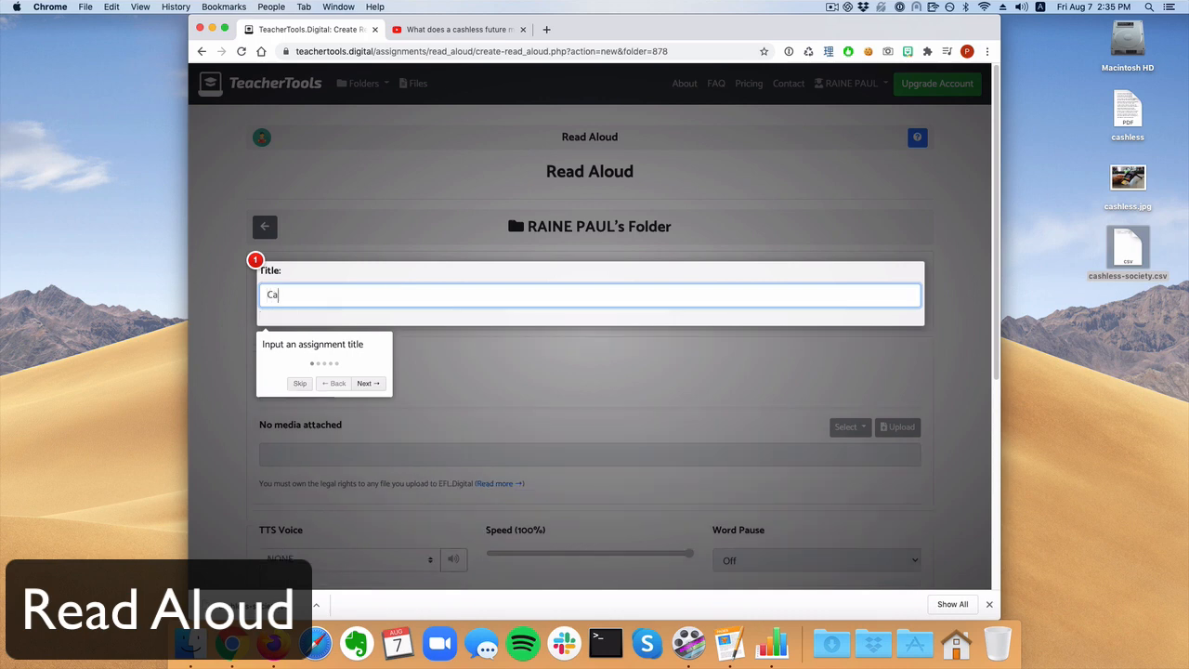
pyautogui.write('shless Societry')
pyautogui.click(535, 402)
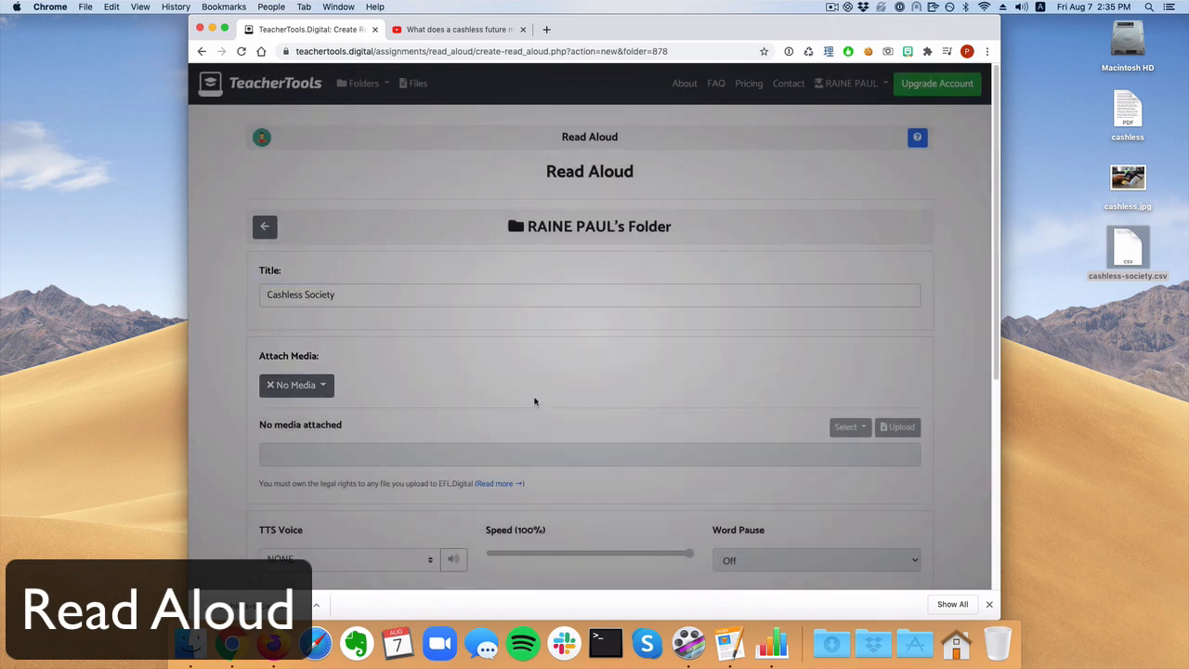
# Open the cashless PDF from the desktop and place its window beside the Read Aloud form's sentence section.
pyautogui.scroll(-3, 457, 403)
pyautogui.scroll(-2, 400, 463)
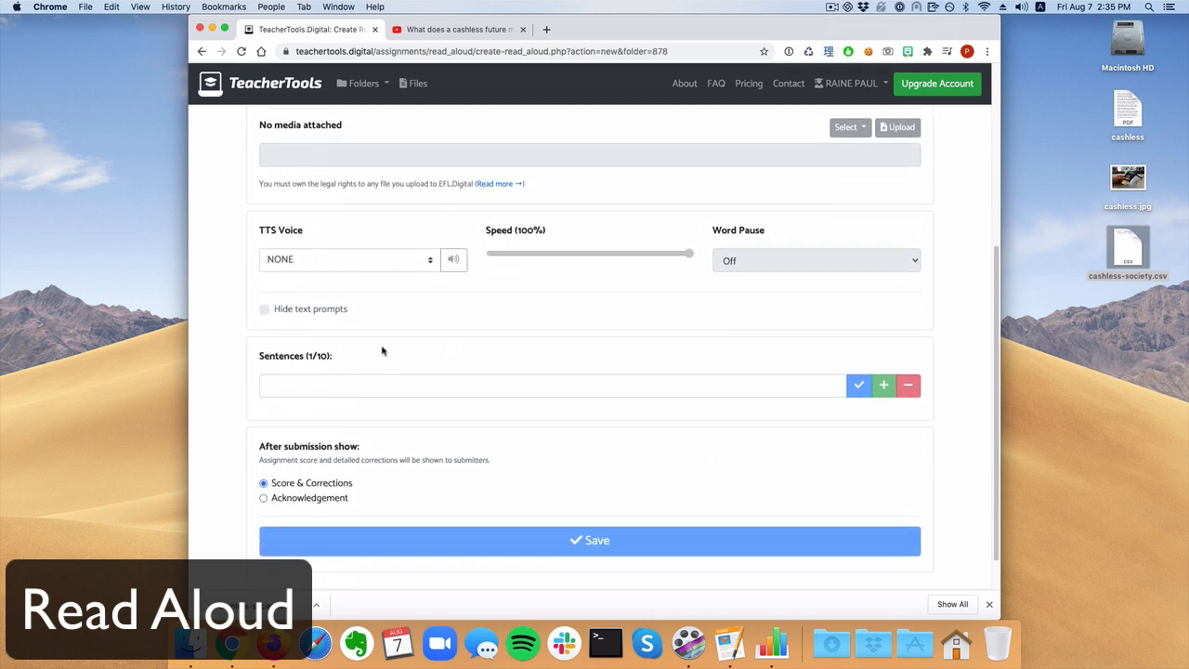
pyautogui.doubleClick(1127, 105)
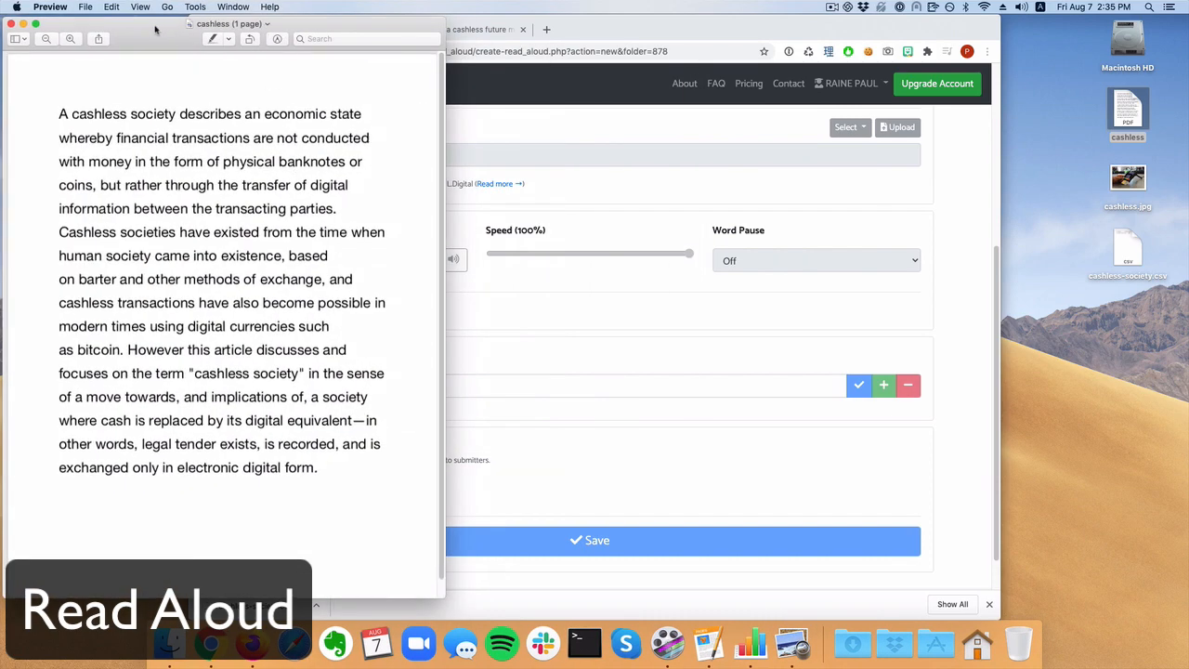
pyautogui.moveTo(289, 38); pyautogui.dragTo(961, 61)
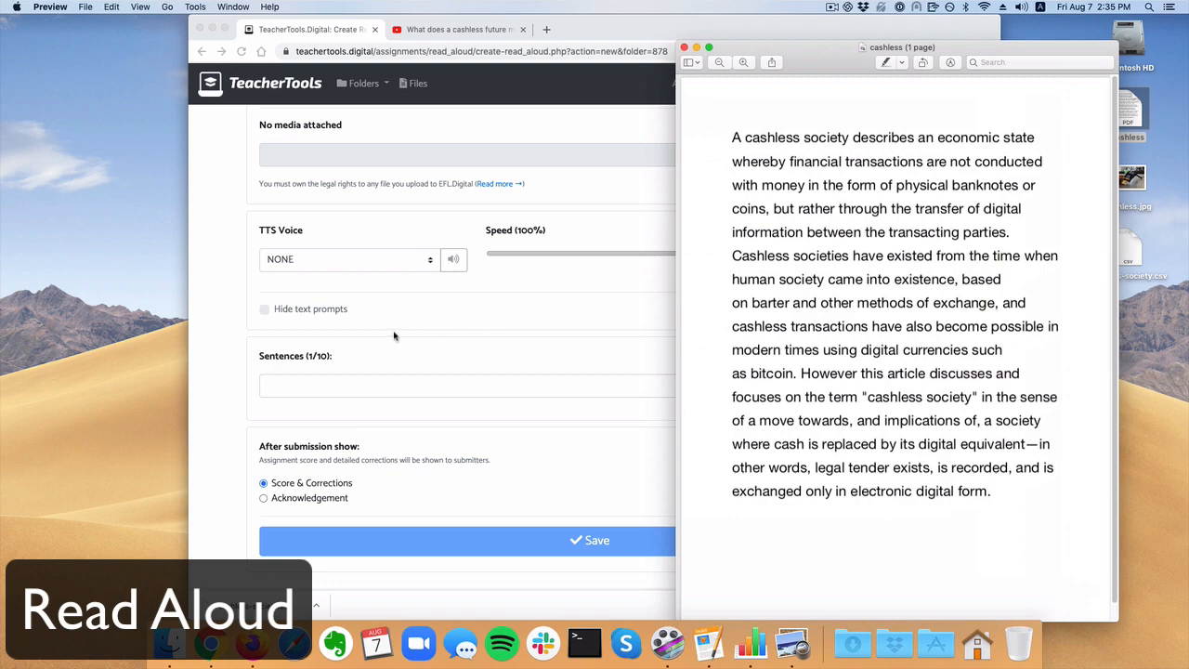
# Enter and confirm "Physical bank notes are not used in a cashless society." as the first Read Aloud sentence.
pyautogui.click(310, 378)
pyautogui.click(312, 381)
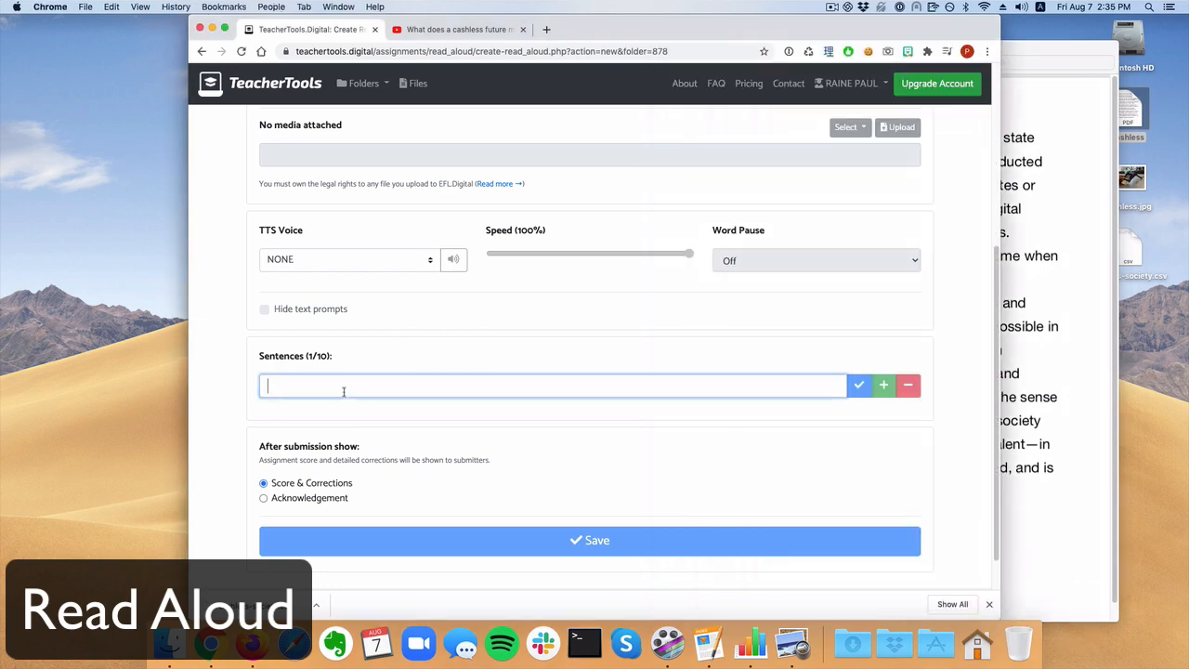
pyautogui.write('Physical ')
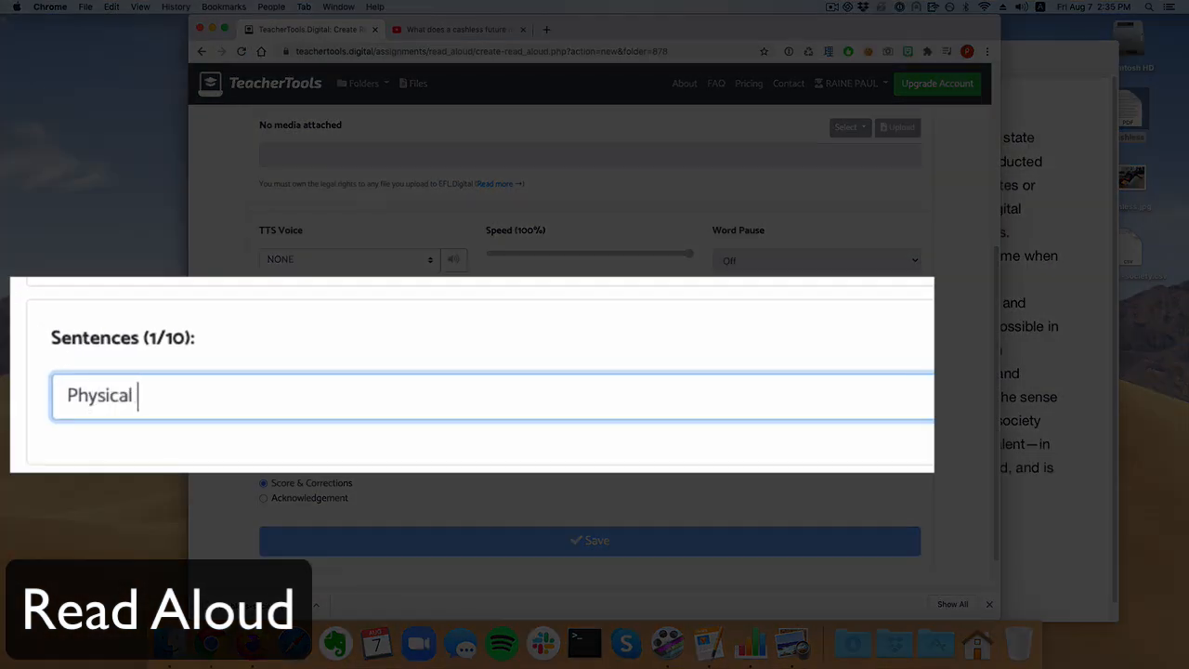
pyautogui.write('bank notes are n')
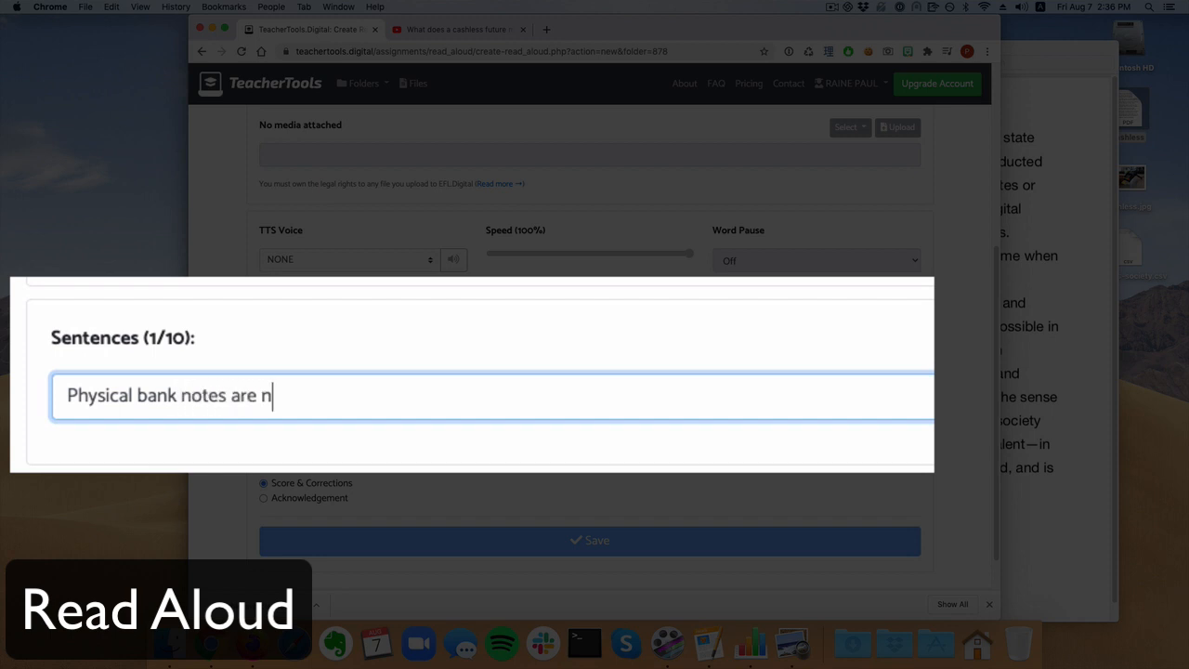
pyautogui.write('ot used in a cash')
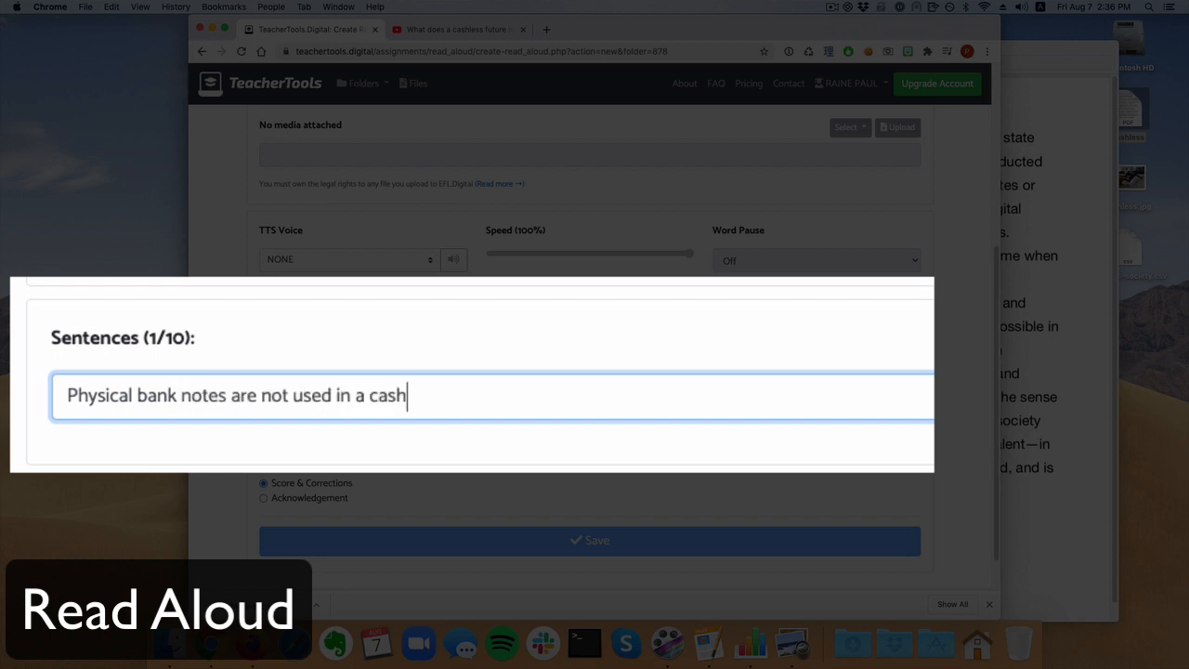
pyautogui.write('less society.')
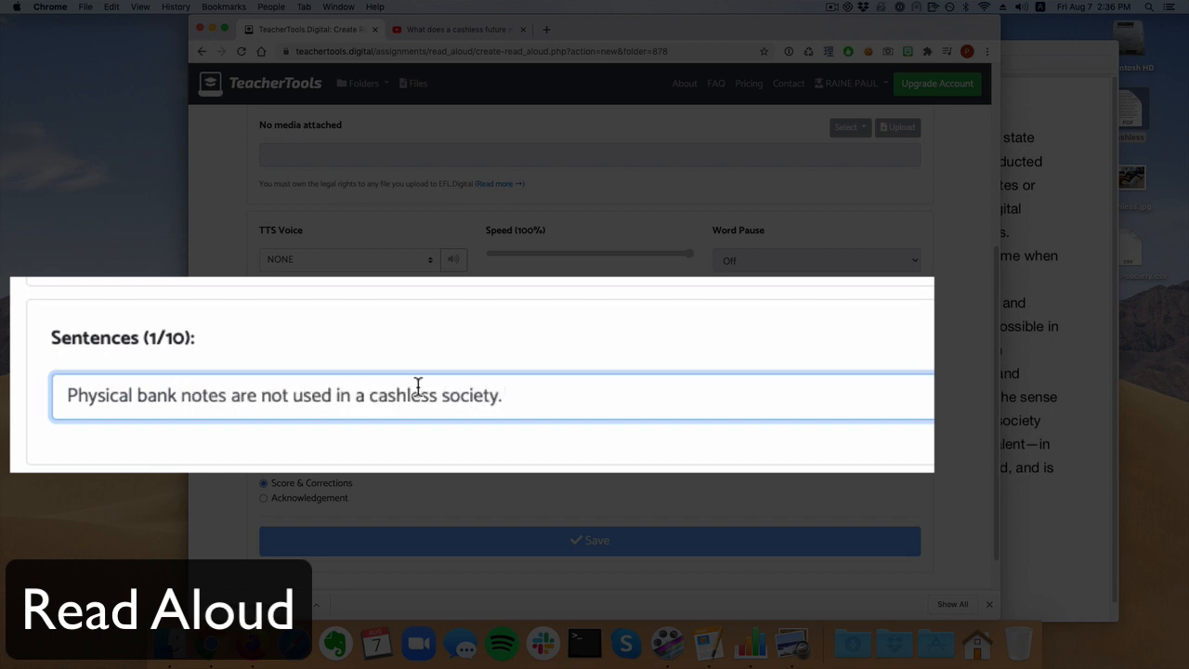
pyautogui.press('Return')
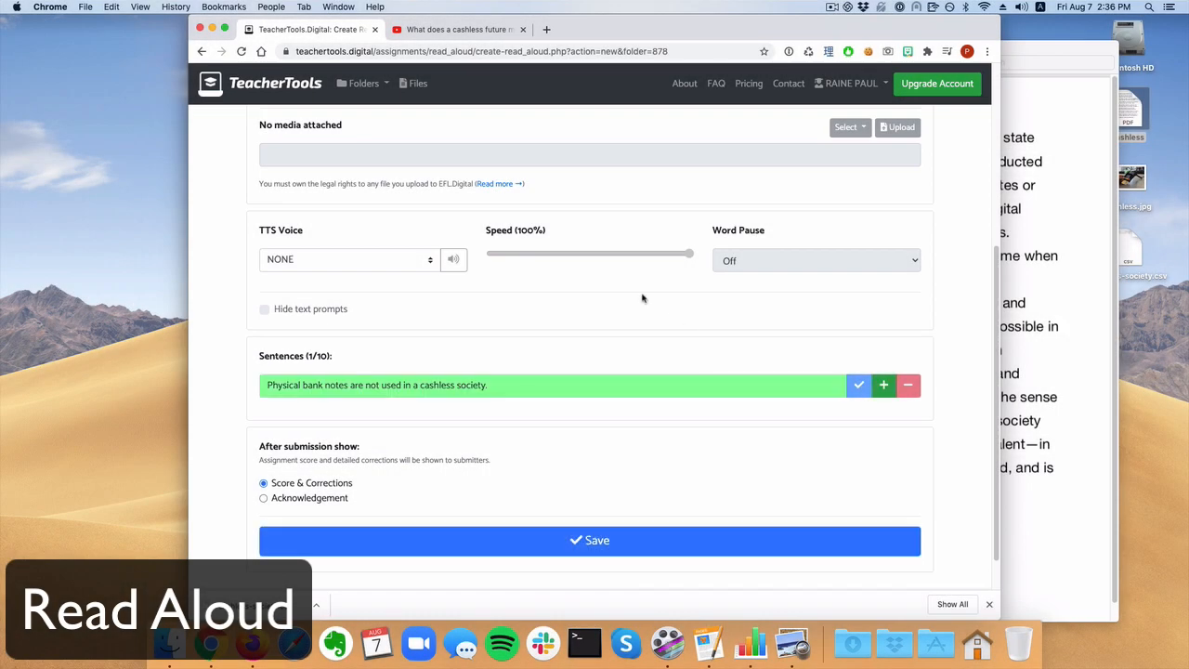
# Add a second sentence, "Cashless societies have existed for a long time.", confirm it and save the assignment.
pyautogui.click(883, 384)
pyautogui.click(1069, 255)
pyautogui.scroll(-2, 888, 345)
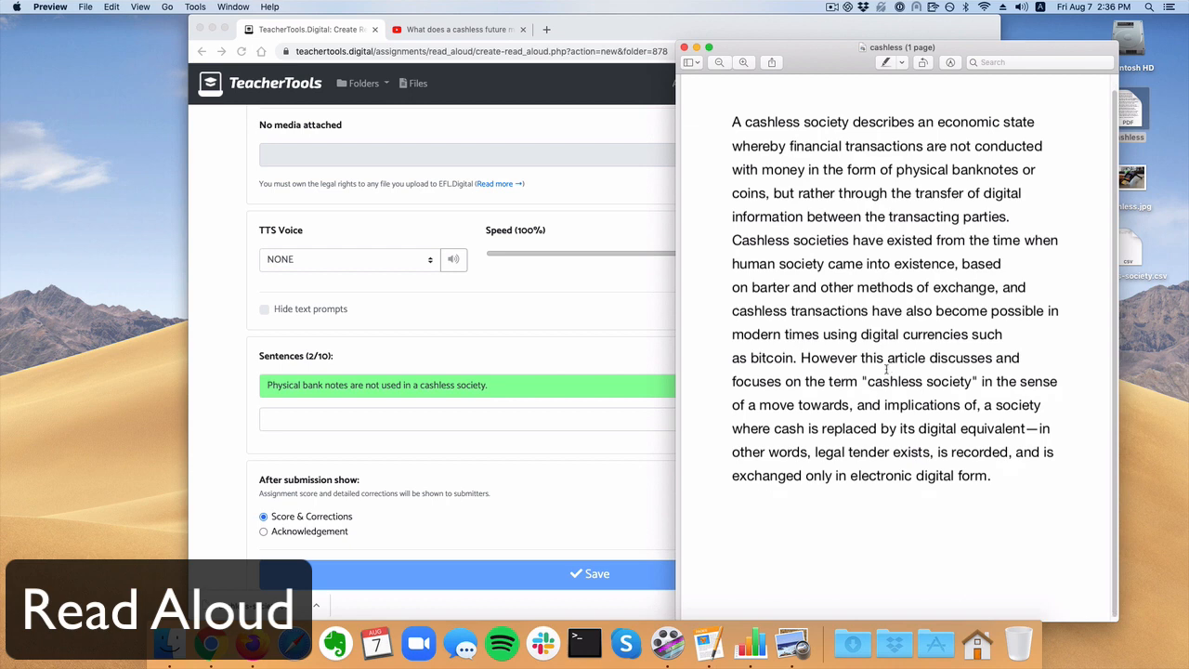
pyautogui.scroll(2, 804, 372)
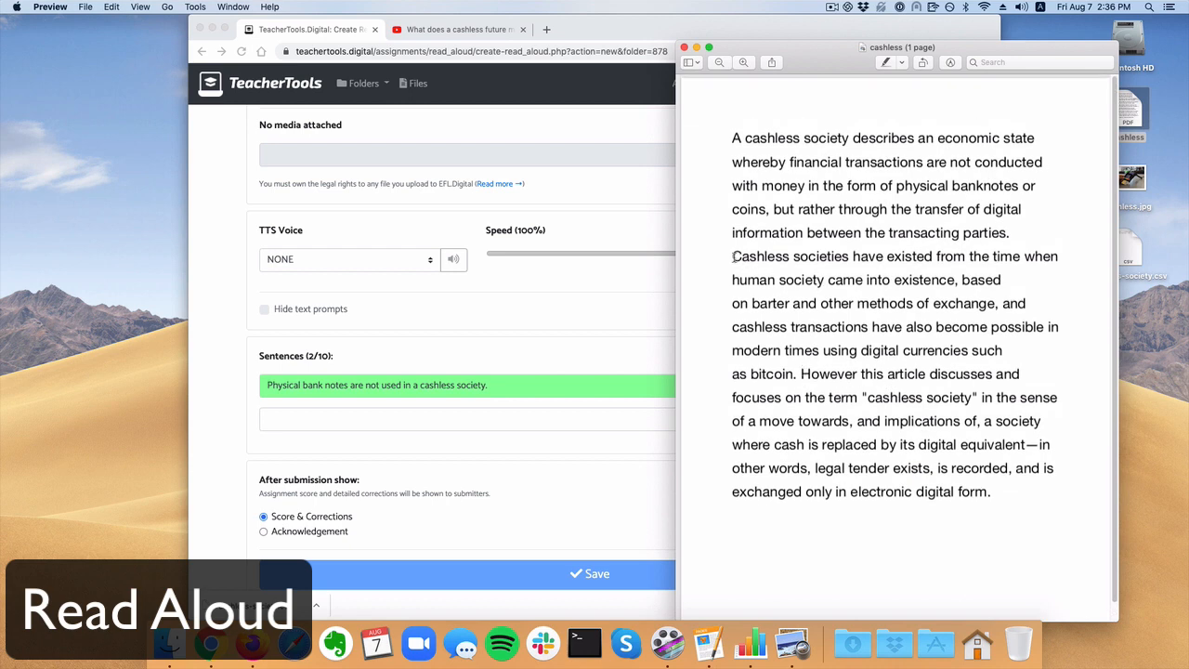
pyautogui.click(399, 419)
pyautogui.click(404, 417)
pyautogui.write('Ca')
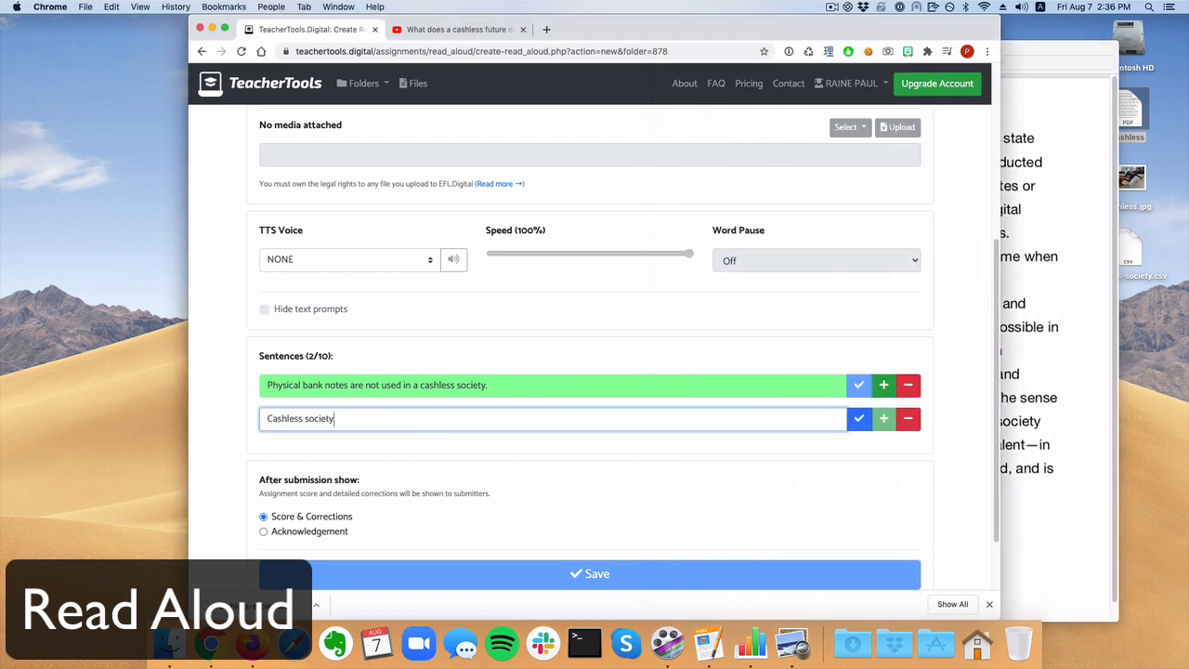
pyautogui.write('shless societies have existed for a long time.')
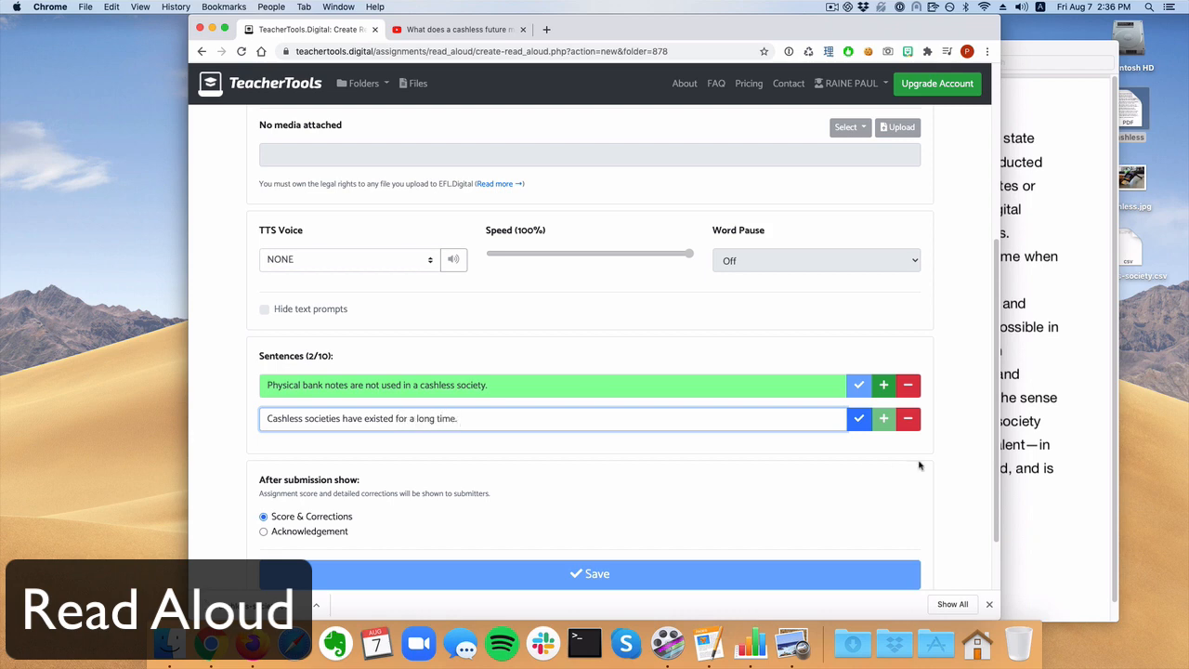
pyautogui.click(859, 418)
pyautogui.scroll(-1, 330, 402)
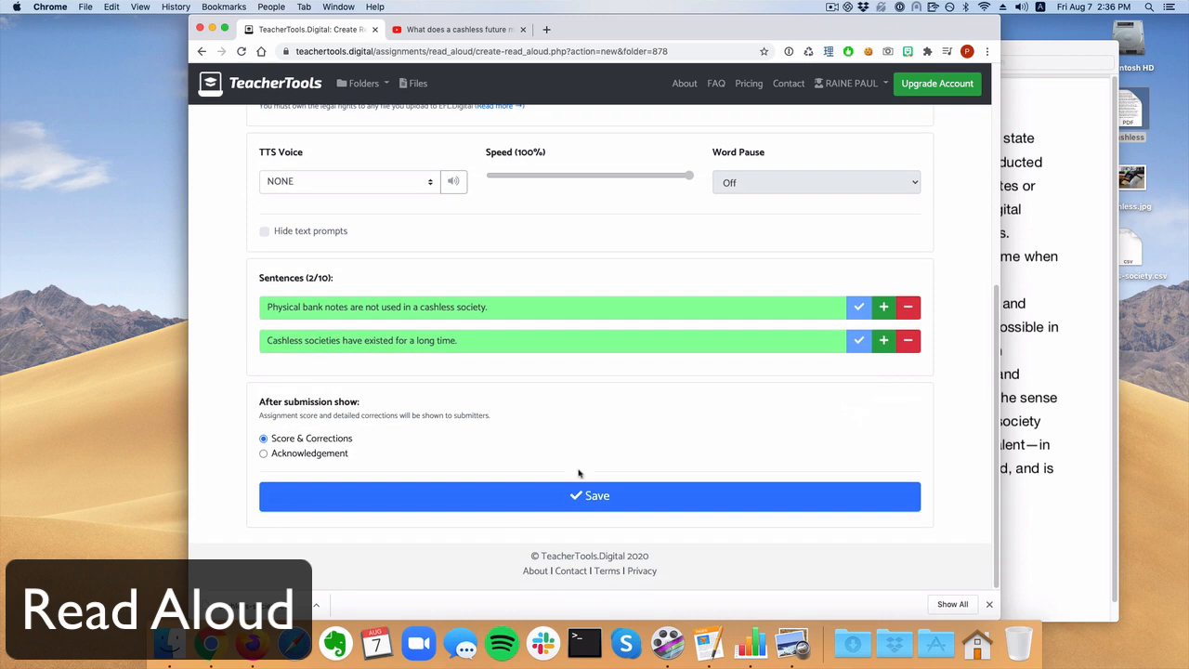
pyautogui.click(577, 502)
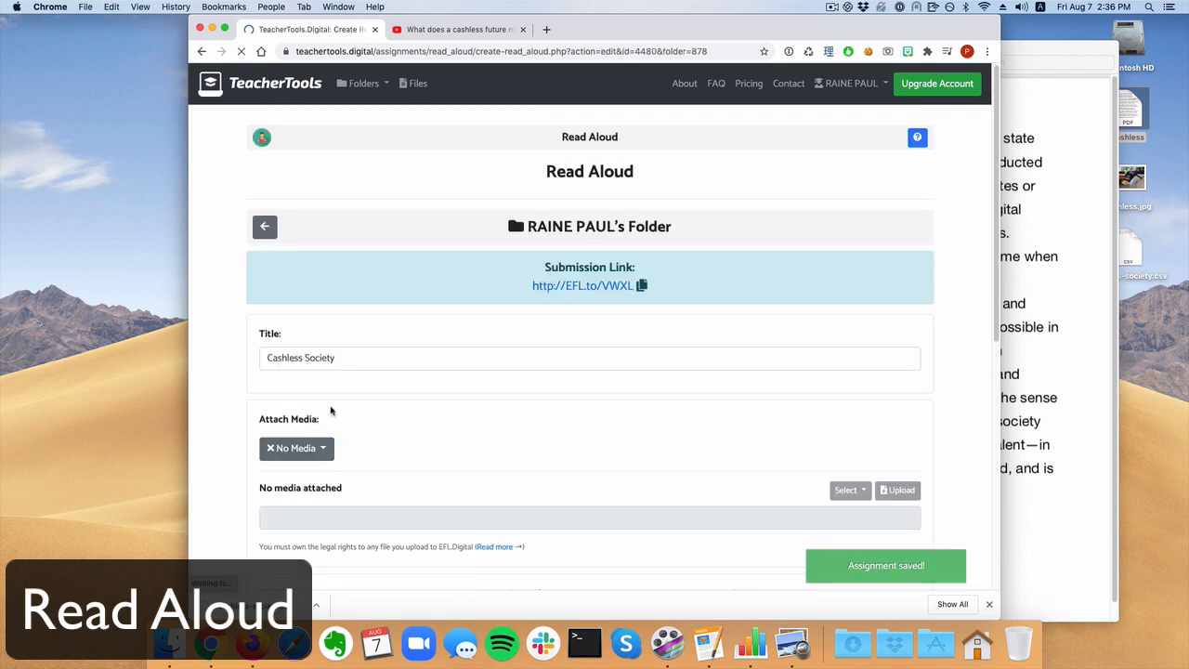
# Set the TTS voice to Joanna (US), listen to its sample and update the assignment.
pyautogui.scroll(-5, 330, 410)
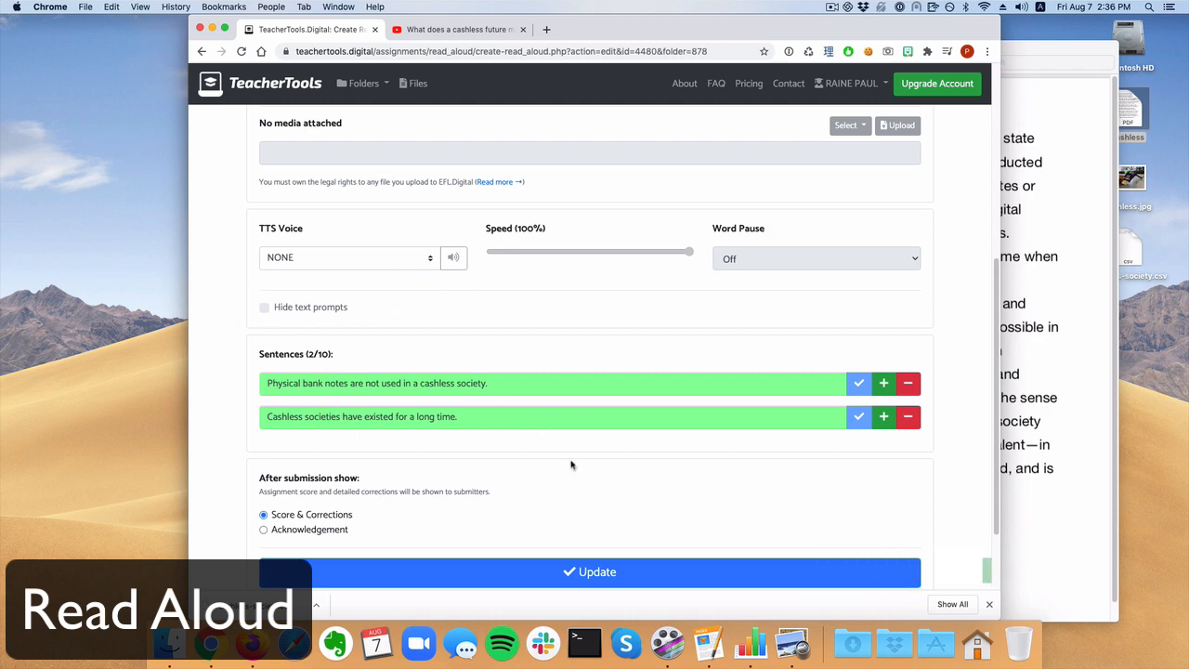
pyautogui.click(320, 262)
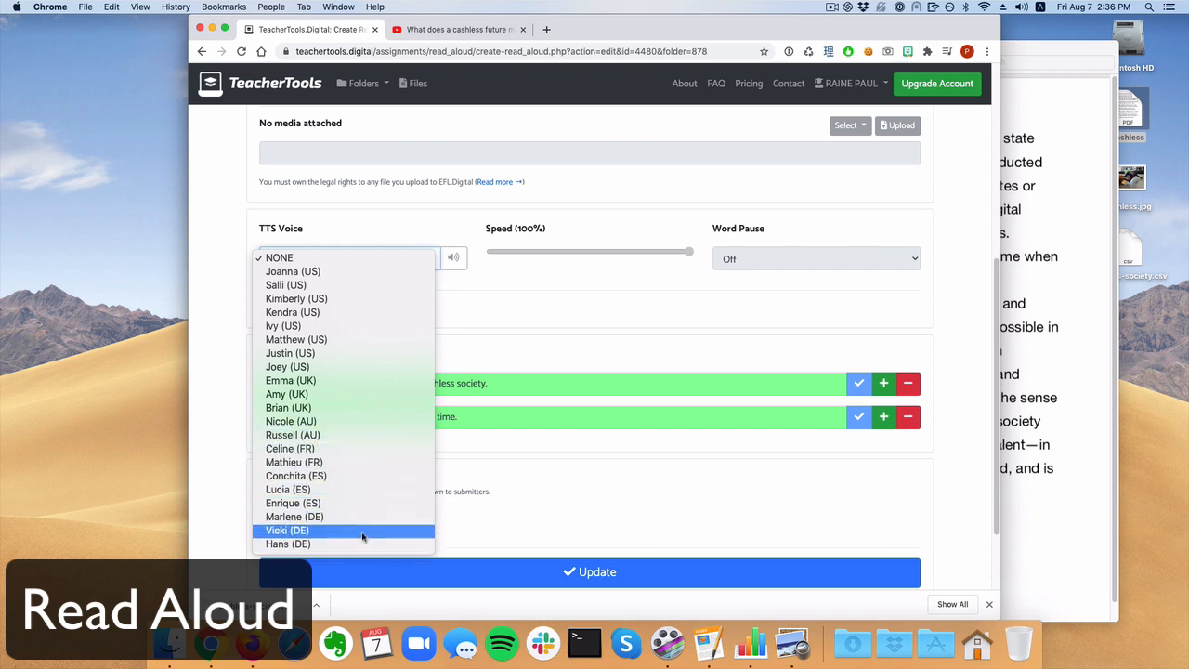
pyautogui.click(388, 276)
pyautogui.click(453, 259)
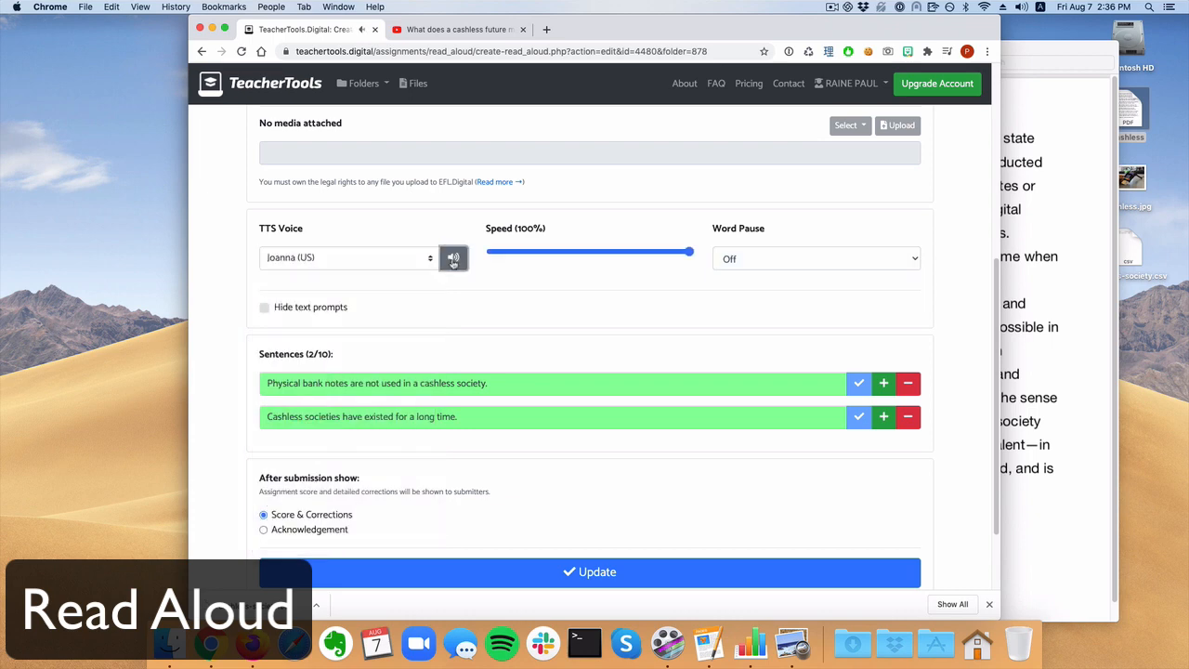
pyautogui.click(222, 302)
pyautogui.scroll(-2, 223, 409)
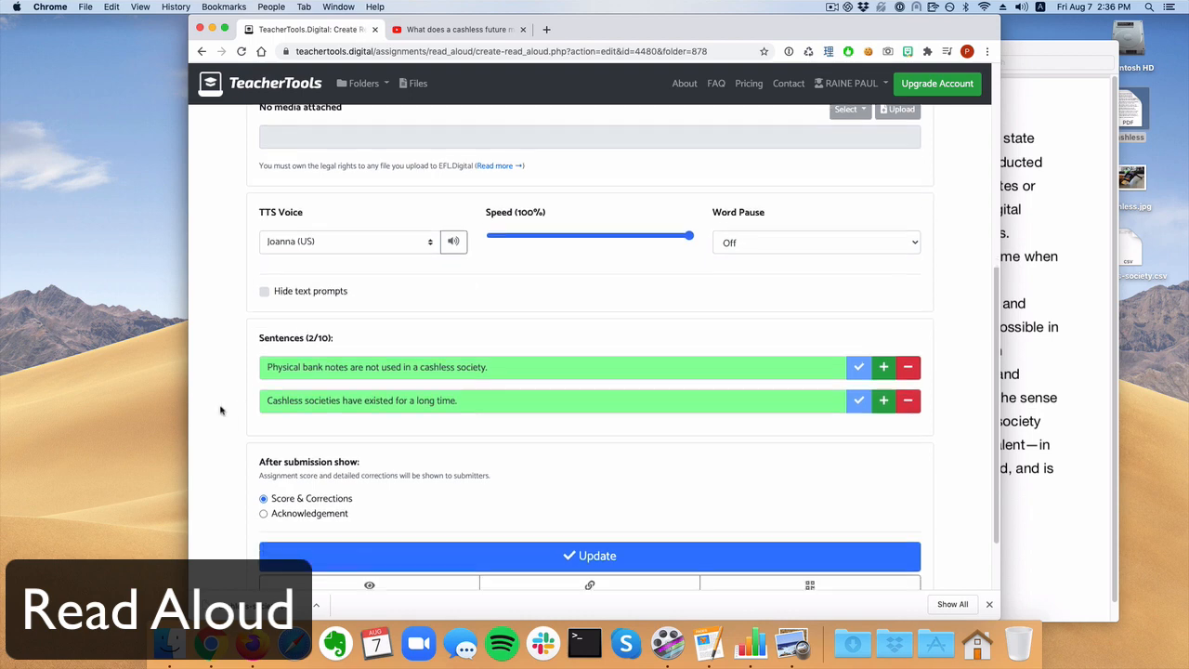
pyautogui.click(508, 501)
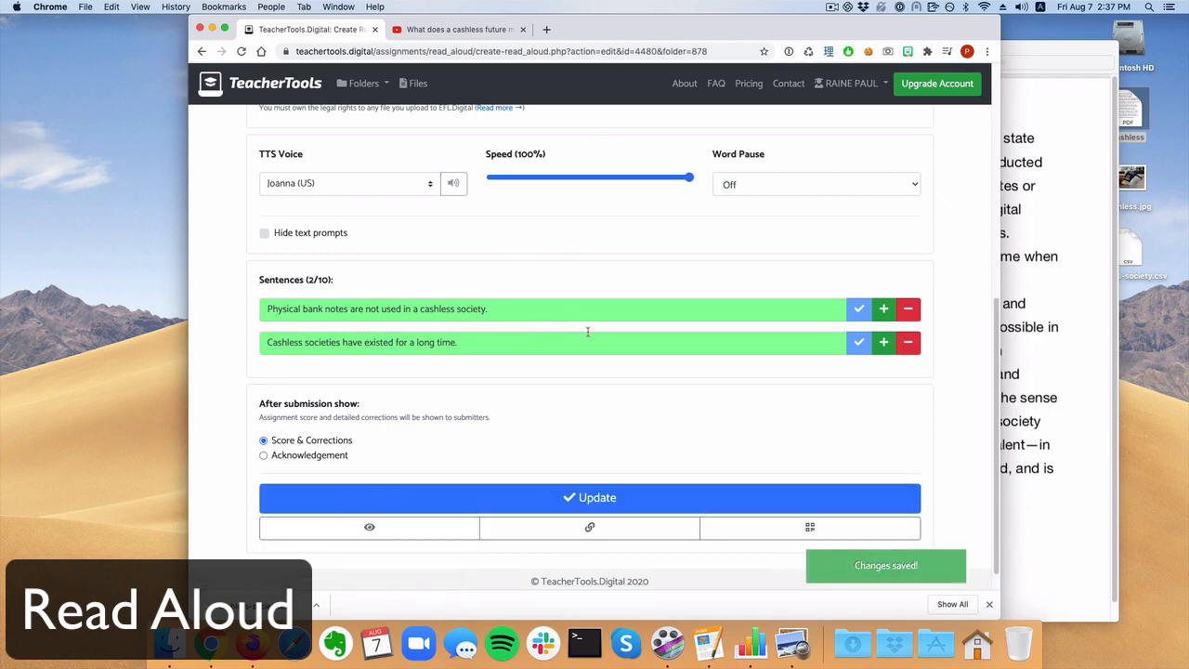
# Copy the Read Aloud submission link and open it in Firefox as a student.
pyautogui.scroll(10, 588, 333)
pyautogui.click(642, 286)
pyautogui.hotkey('ctrl', 'Up')
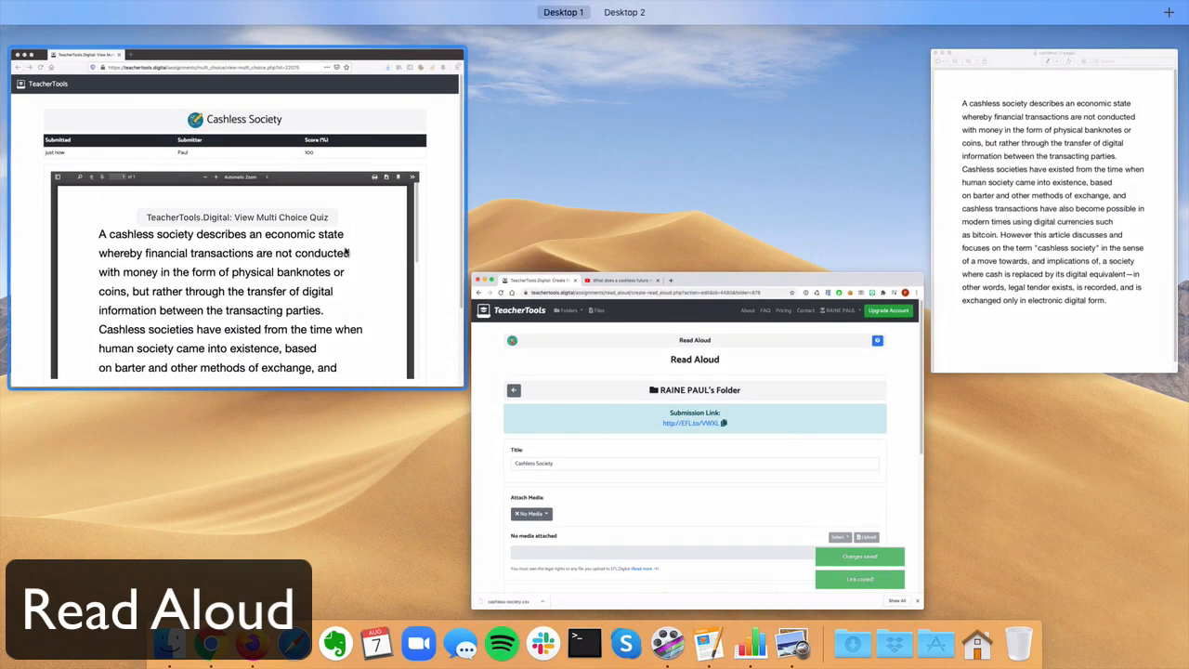
pyautogui.click(233, 318)
pyautogui.click(446, 47)
pyautogui.press('super+v')
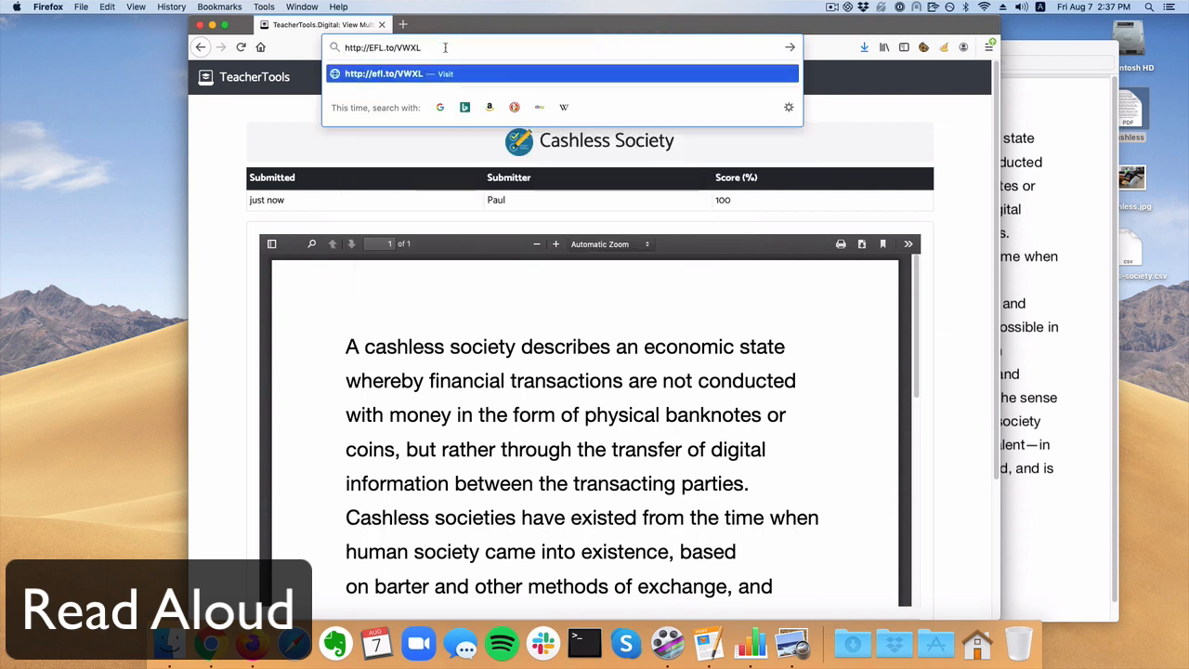
pyautogui.press('Return')
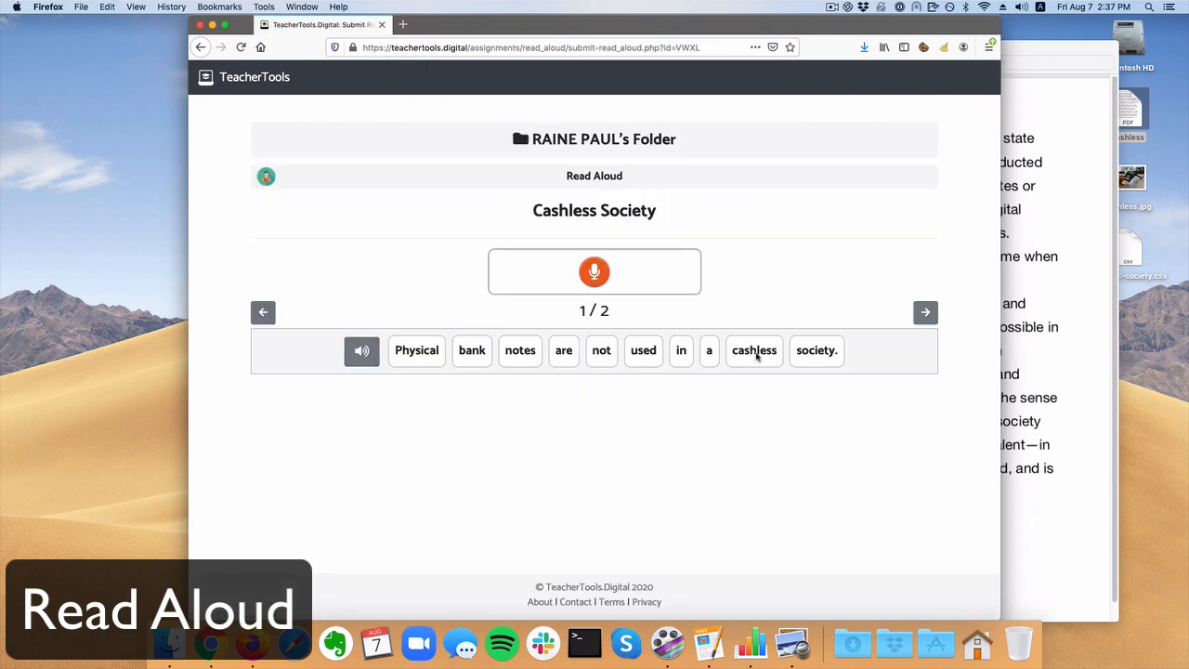
# Play the first sentence's model audio, then start recording it, allowing the iMic USB audio system as microphone.
pyautogui.click(360, 353)
pyautogui.click(367, 355)
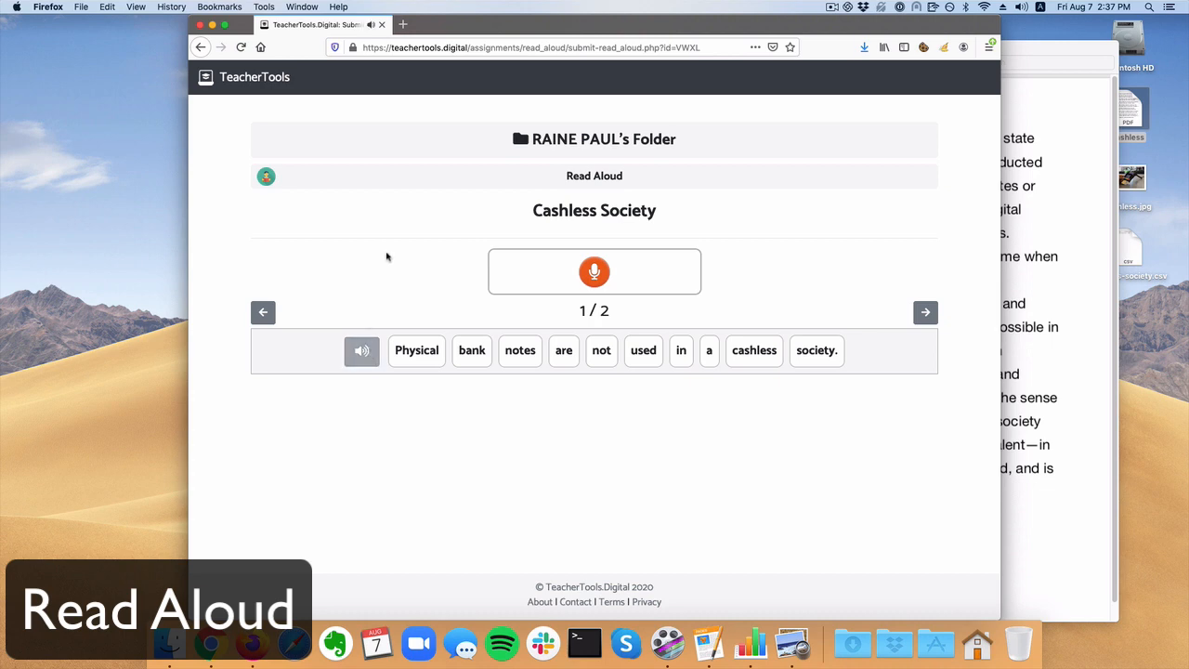
pyautogui.click(593, 272)
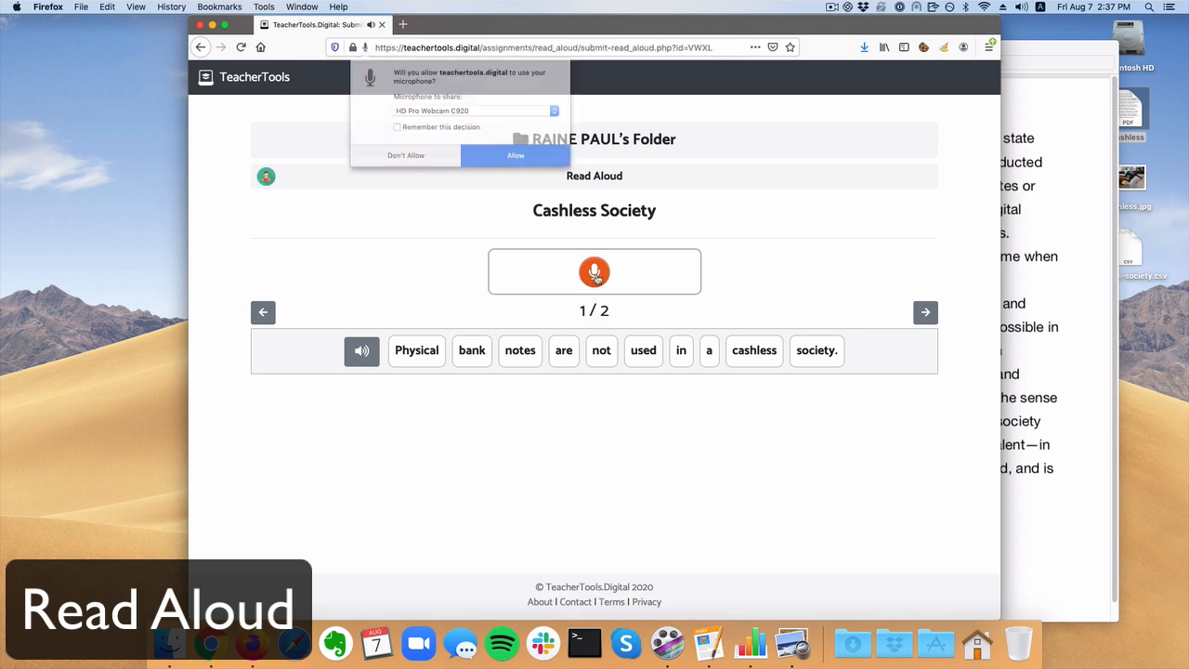
pyautogui.click(470, 113)
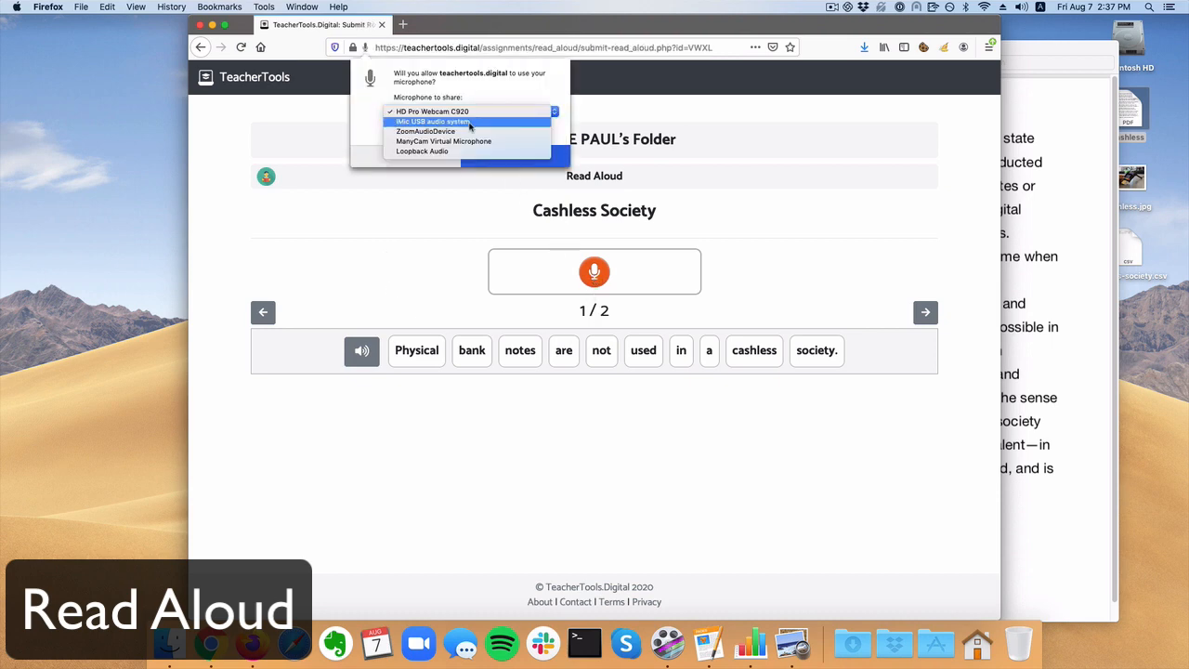
pyautogui.click(474, 122)
pyautogui.click(541, 156)
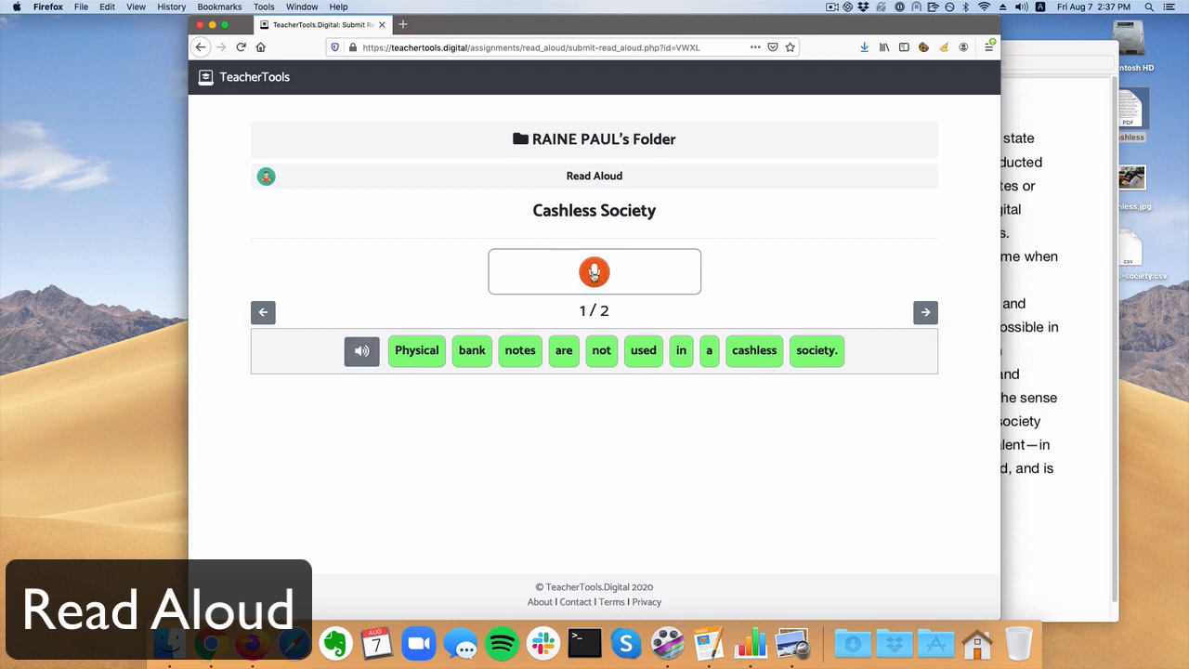
# Record the first sentence again, stop the recording and go to the second sentence.
pyautogui.click(594, 272)
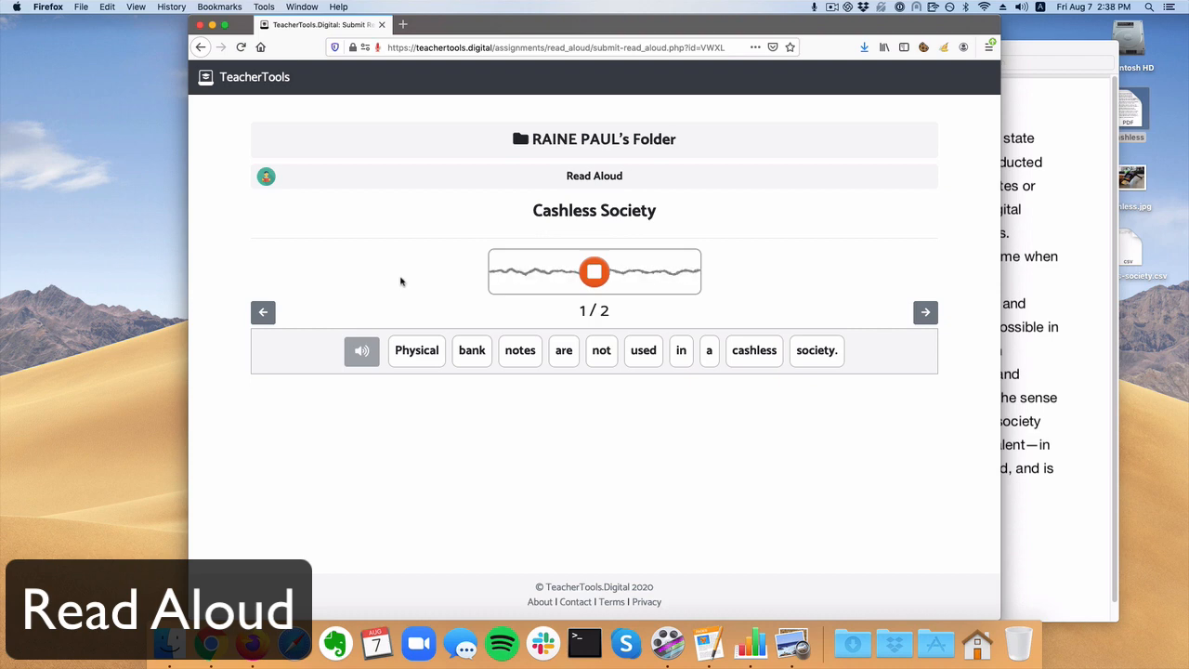
pyautogui.click(596, 273)
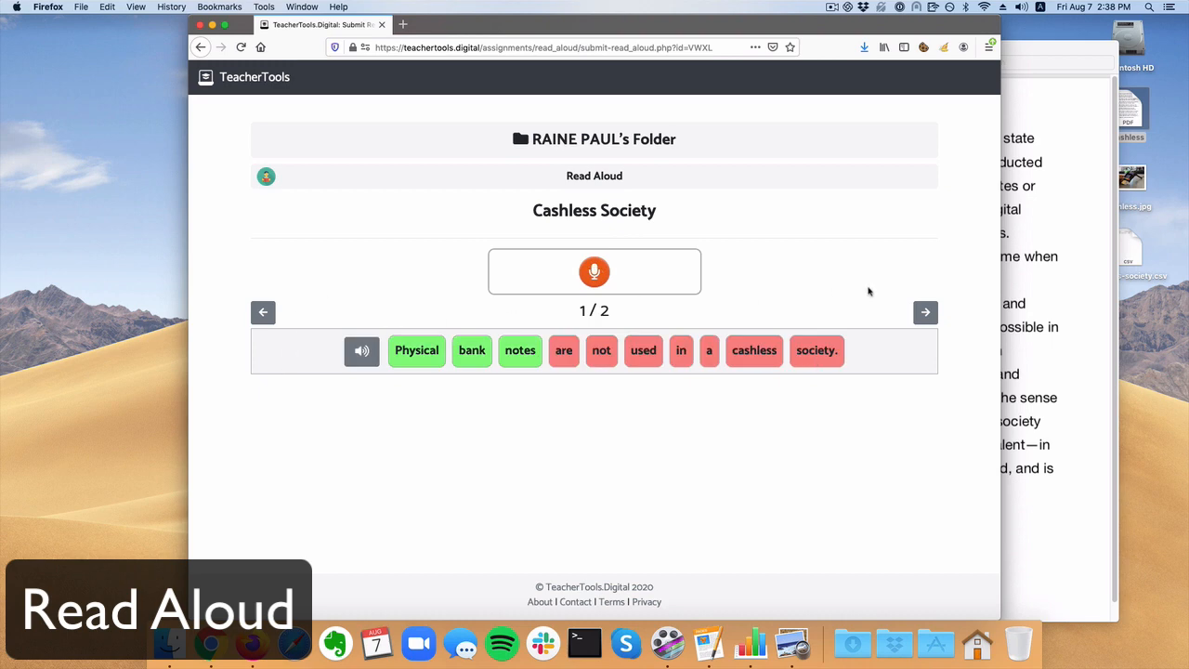
pyautogui.click(924, 312)
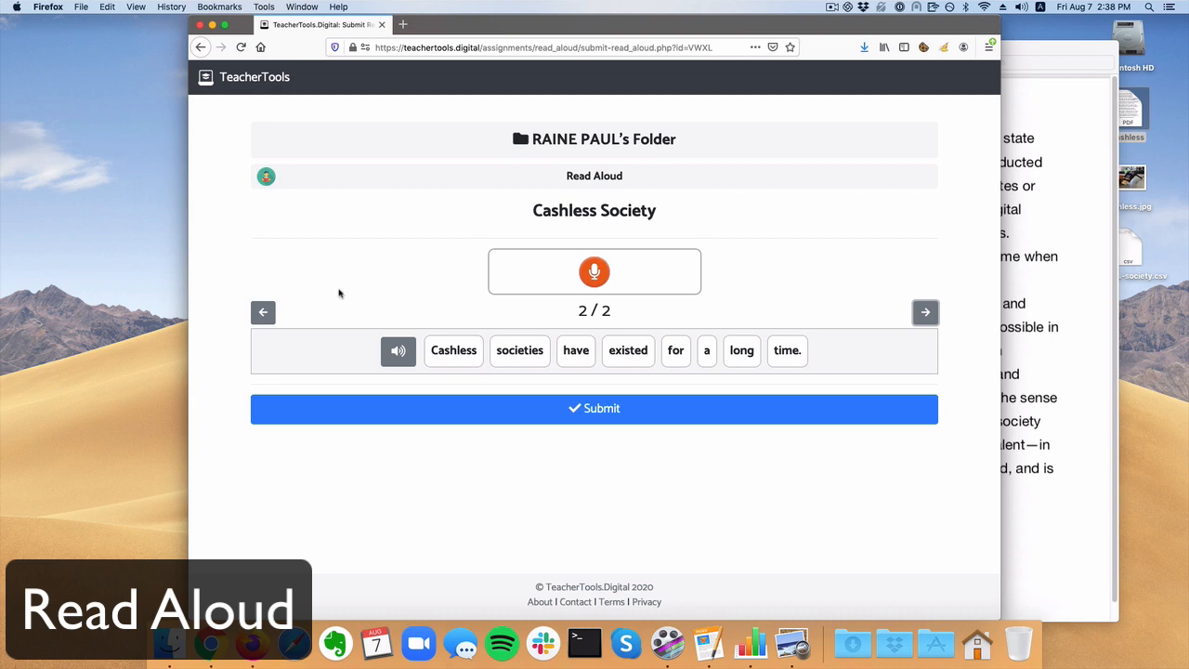
# Submit the Read Aloud assignment with the student's name and check the score on the result page.
pyautogui.click(601, 412)
pyautogui.write('Paul')
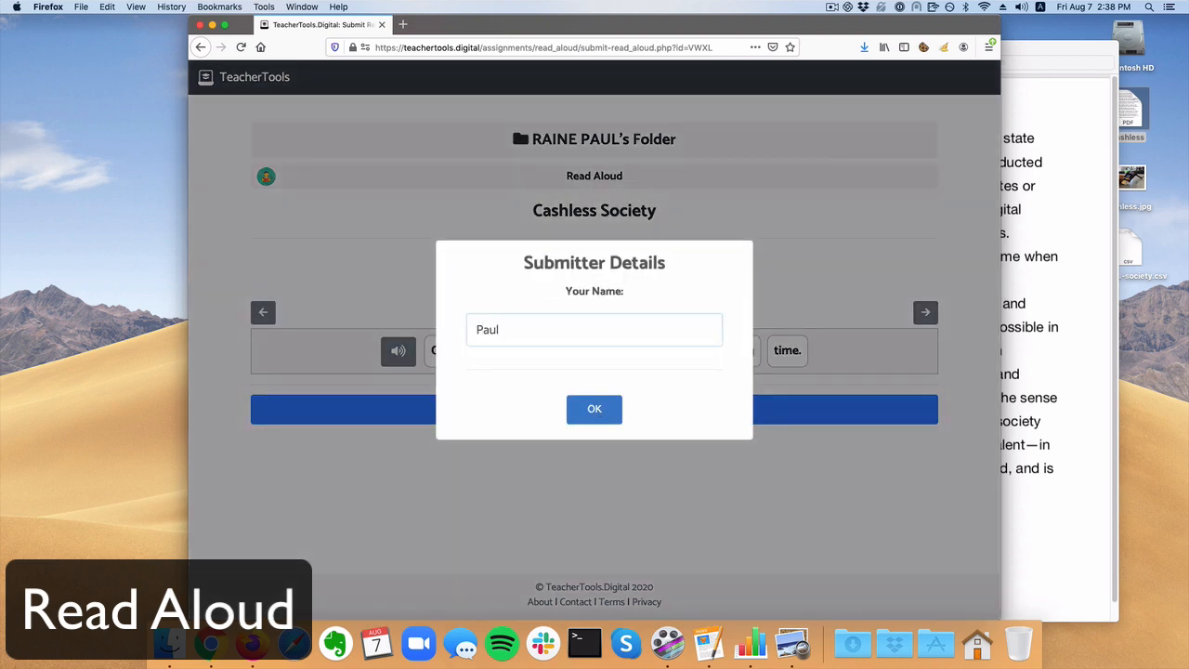
pyautogui.click(600, 410)
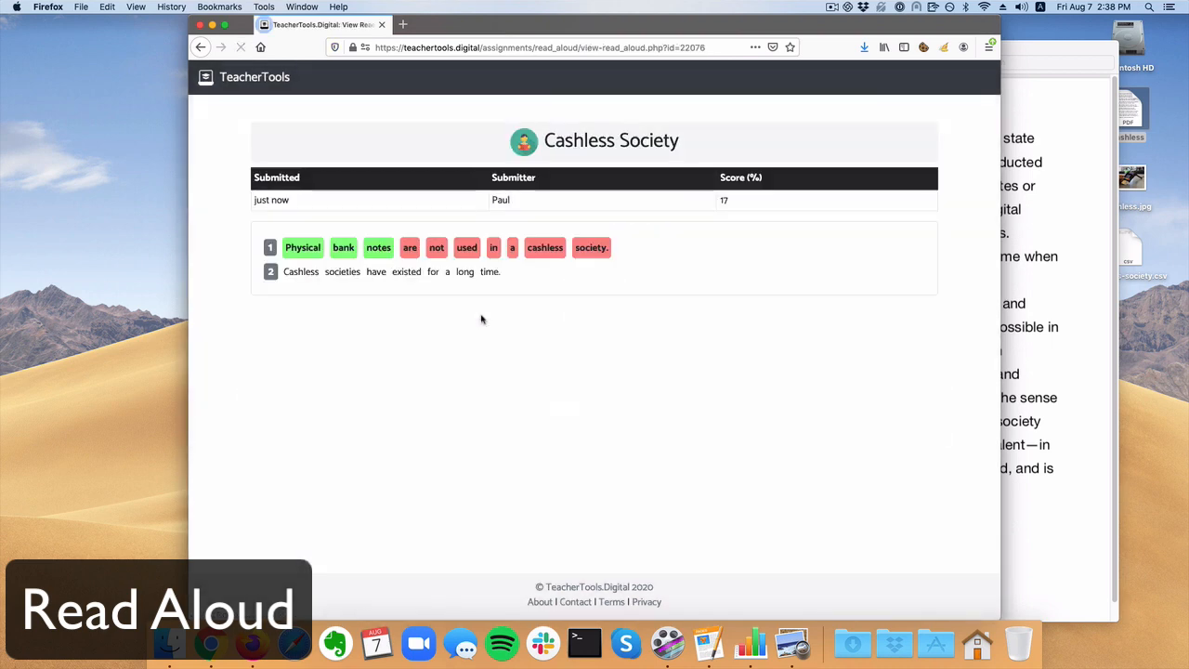
pyautogui.doubleClick(723, 200)
# Switch back to Chrome and return to the folder's assignment list to find the Read Aloud entry.
pyautogui.hotkey('ctrl', 'Up')
pyautogui.click(324, 239)
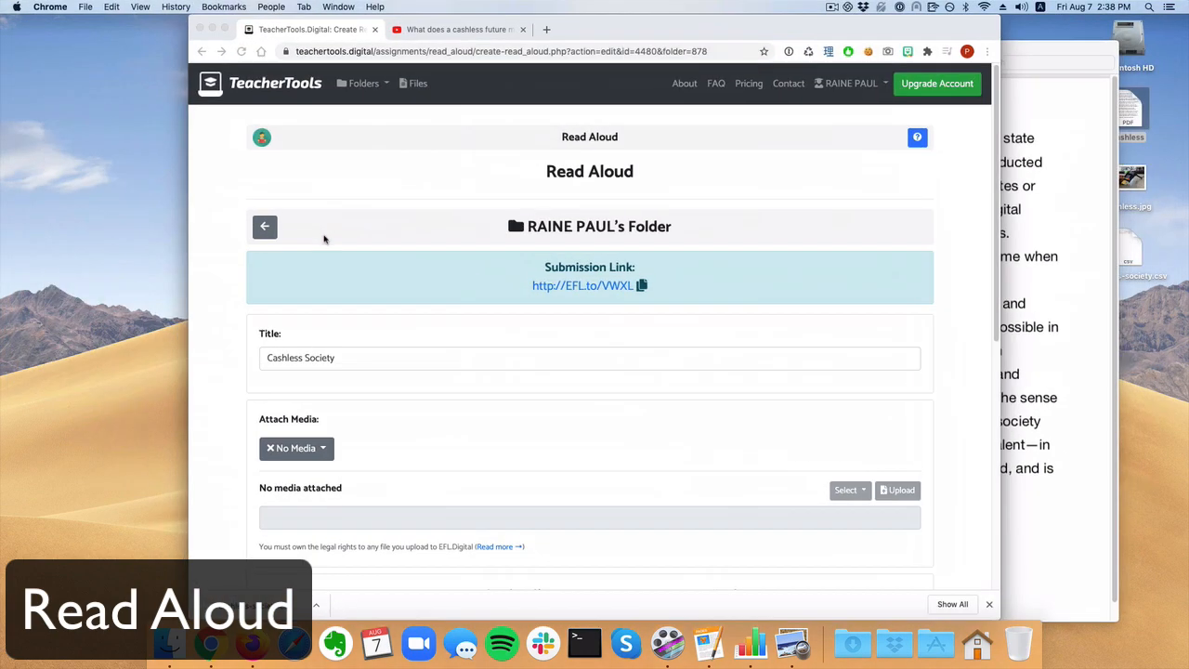
pyautogui.click(267, 226)
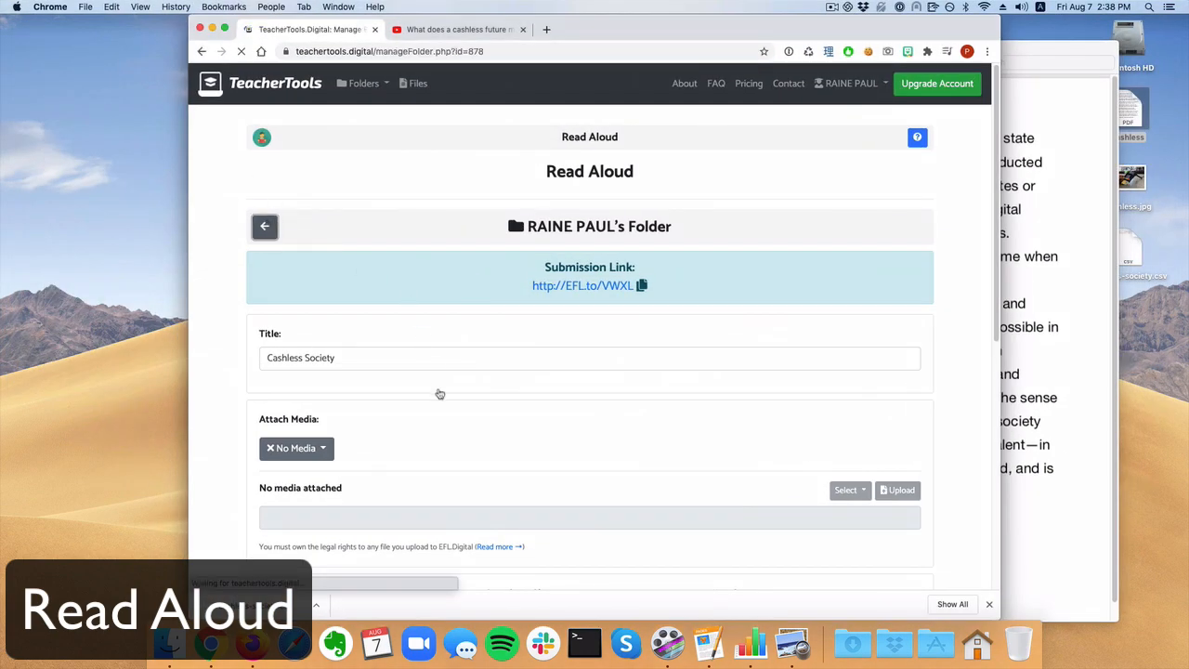
pyautogui.scroll(-5, 341, 400)
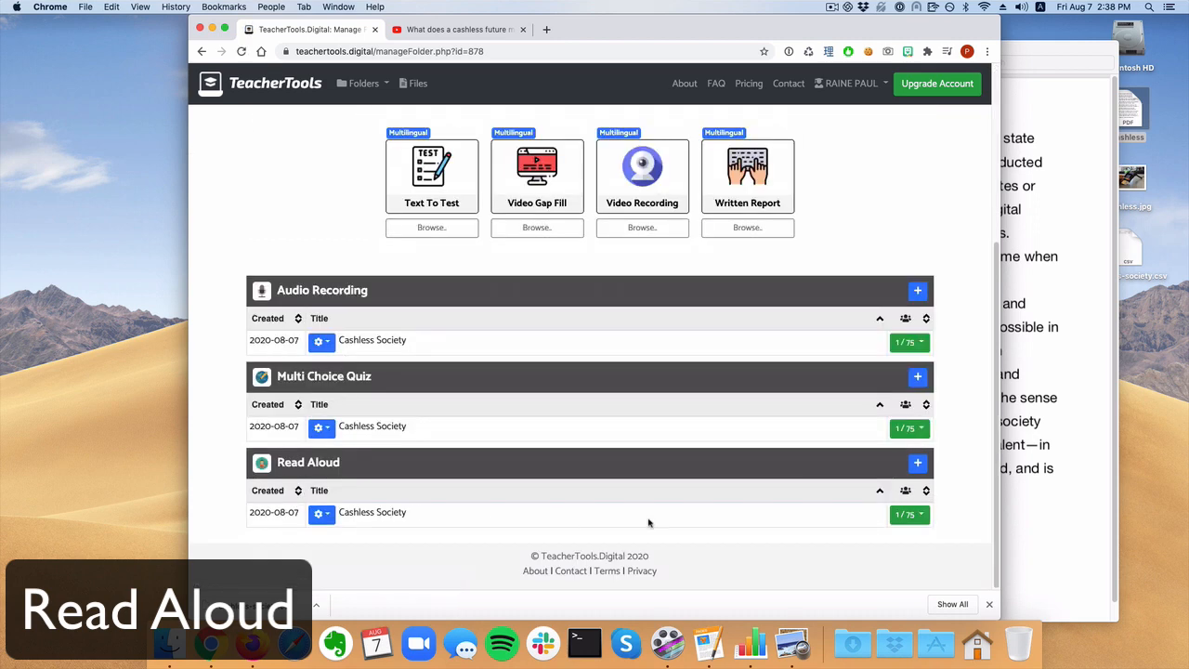
# Open the Read Aloud assignment's submissions, review the student's word-by-word result, and return to the folder.
pyautogui.click(910, 514)
pyautogui.click(894, 457)
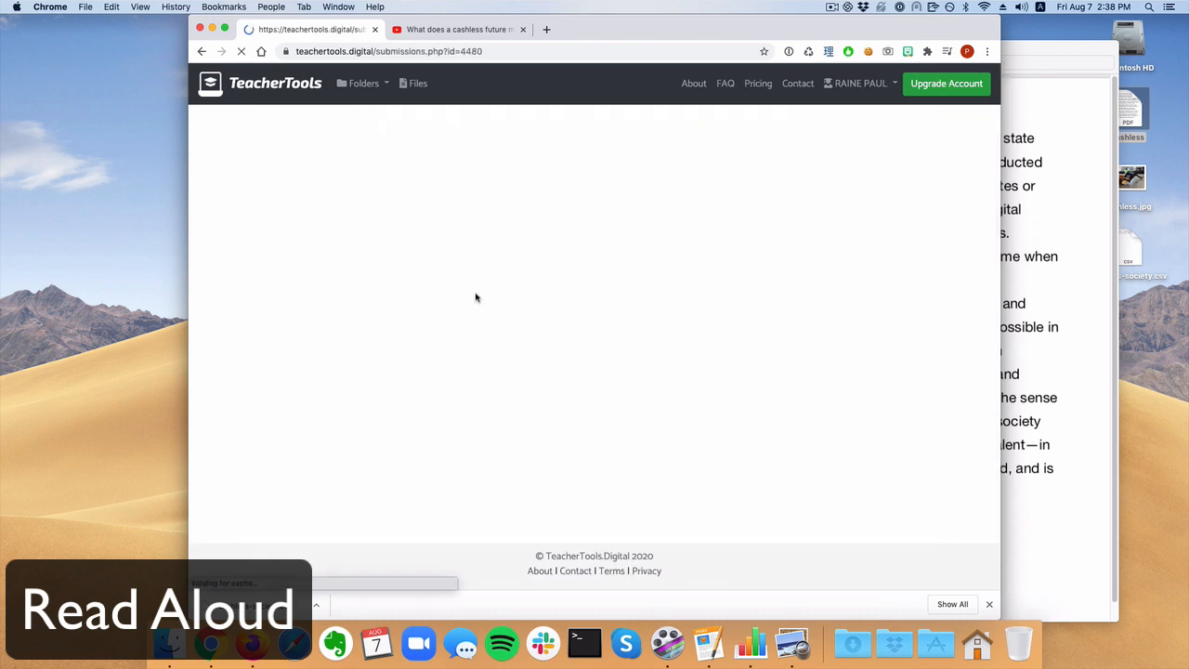
pyautogui.scroll(-1, 358, 369)
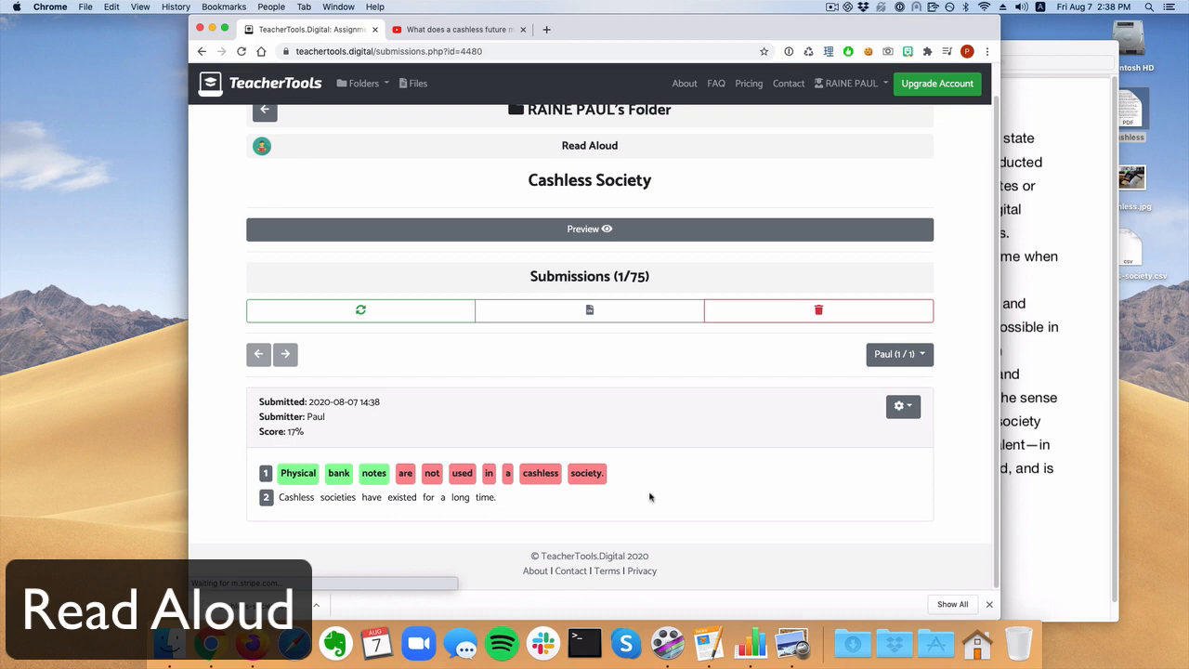
pyautogui.scroll(1, 512, 419)
pyautogui.click(264, 141)
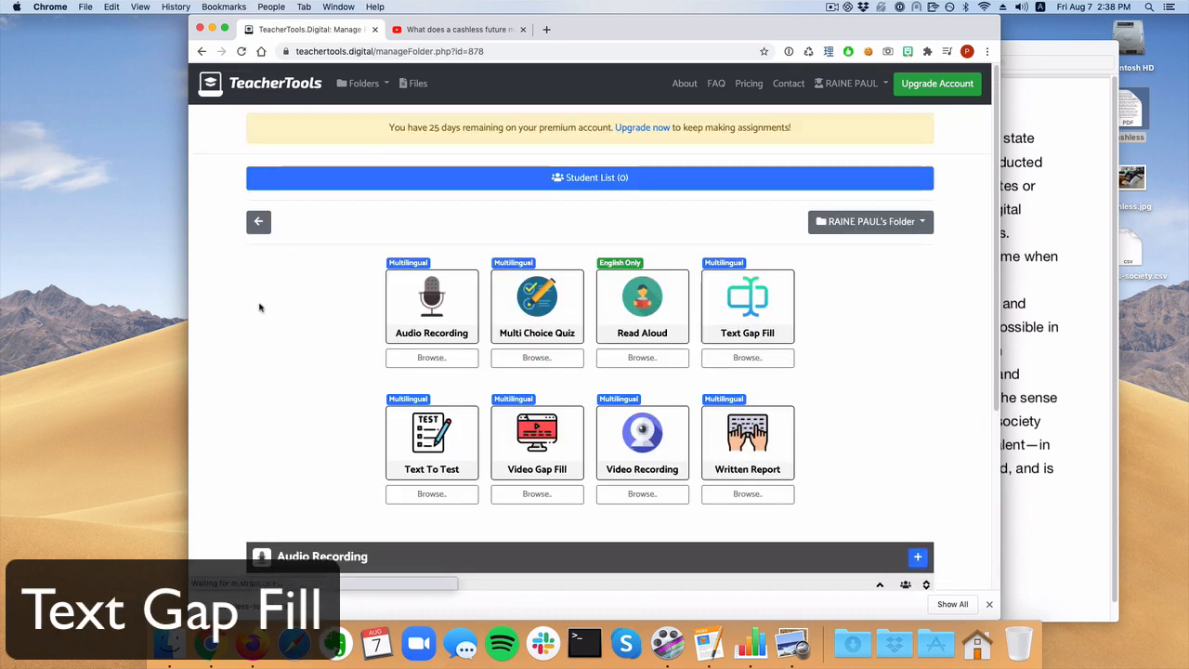
# Create a new Text Gap Fill assignment titled "Cashless Society" and dismiss the guided tour.
pyautogui.scroll(-2, 279, 385)
pyautogui.scroll(1, 283, 384)
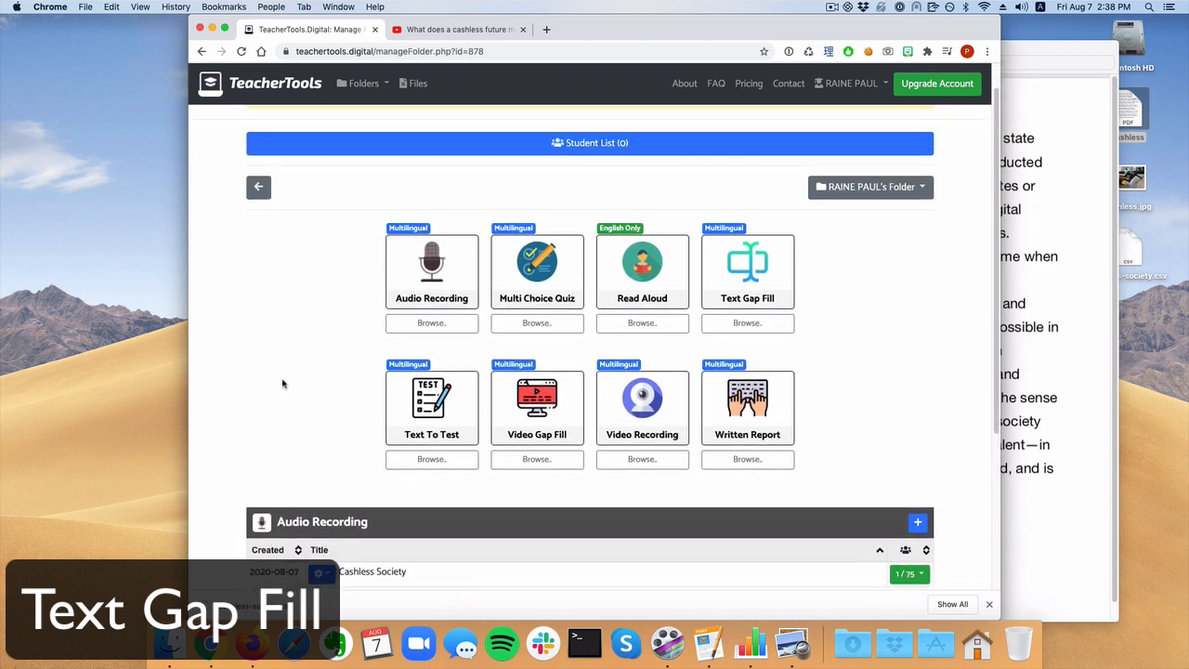
pyautogui.click(754, 280)
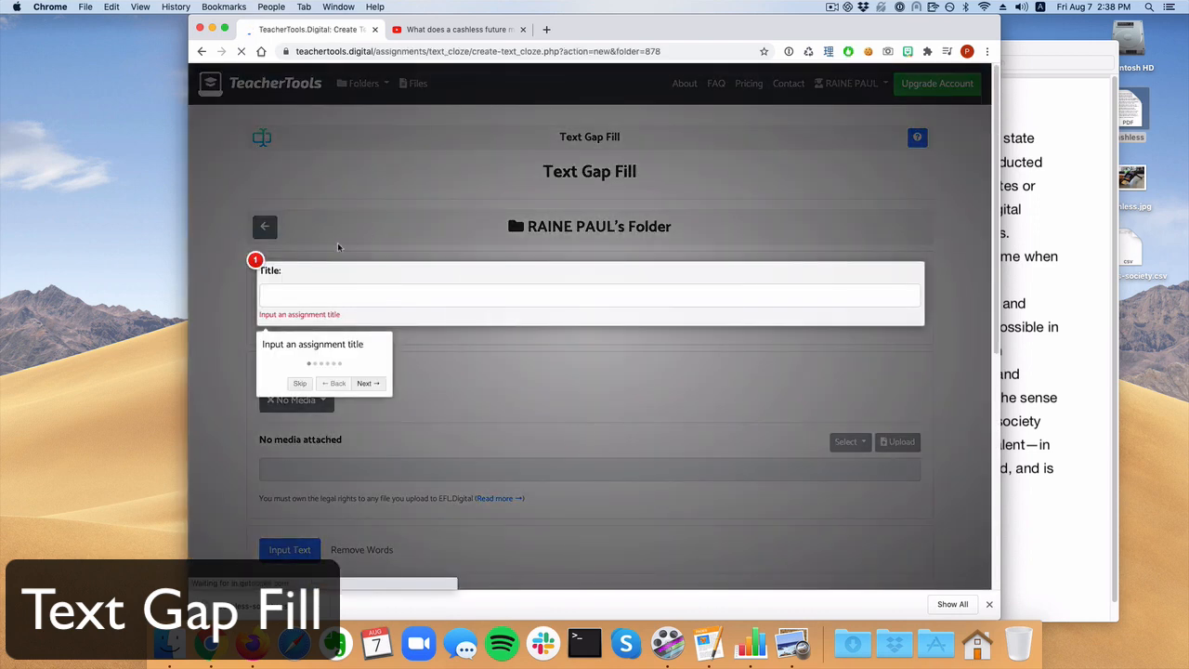
pyautogui.click(301, 297)
pyautogui.write('Cashless Society')
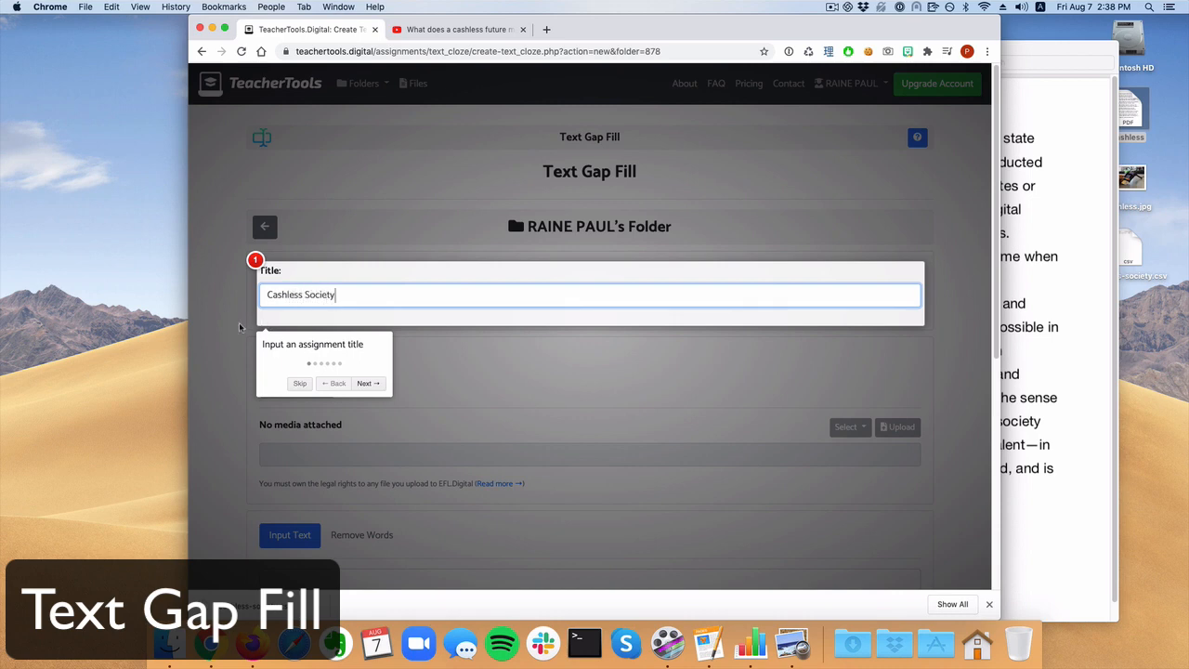
pyautogui.click(239, 327)
# Copy the whole passage from the cashless PDF in Preview into the assignment text and remove the stray line breaks.
pyautogui.scroll(-4, 228, 342)
pyautogui.click(1060, 294)
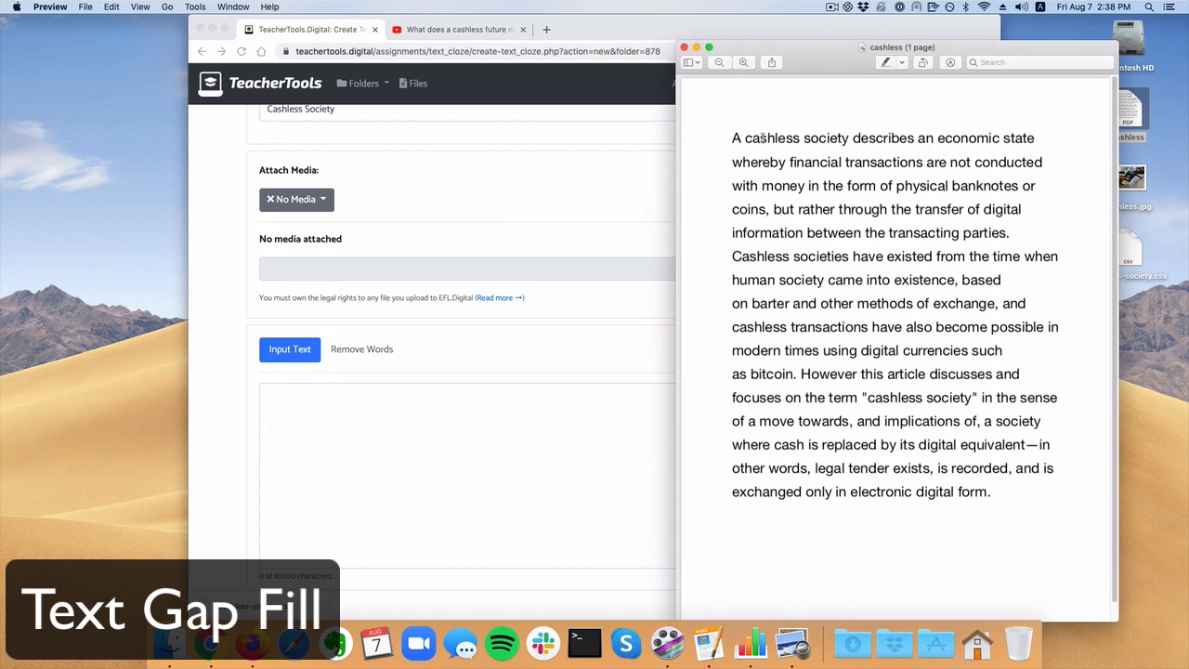
pyautogui.moveTo(732, 138); pyautogui.dragTo(1004, 493)
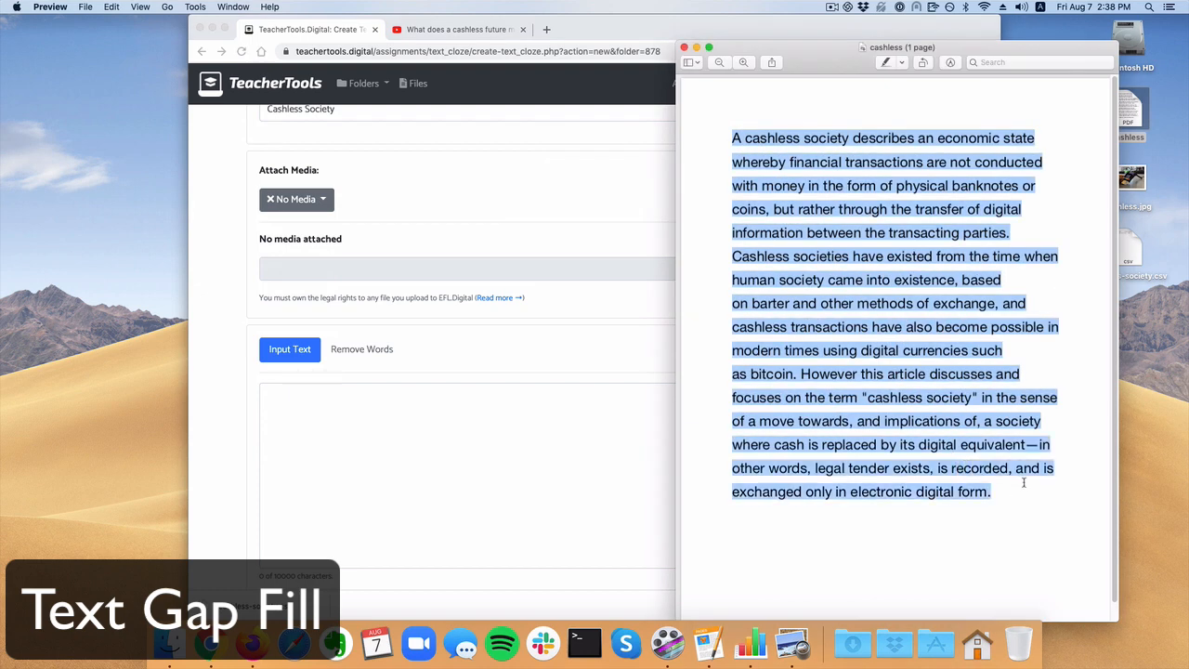
pyautogui.press('super+c')
pyautogui.click(325, 426)
pyautogui.press('super+v')
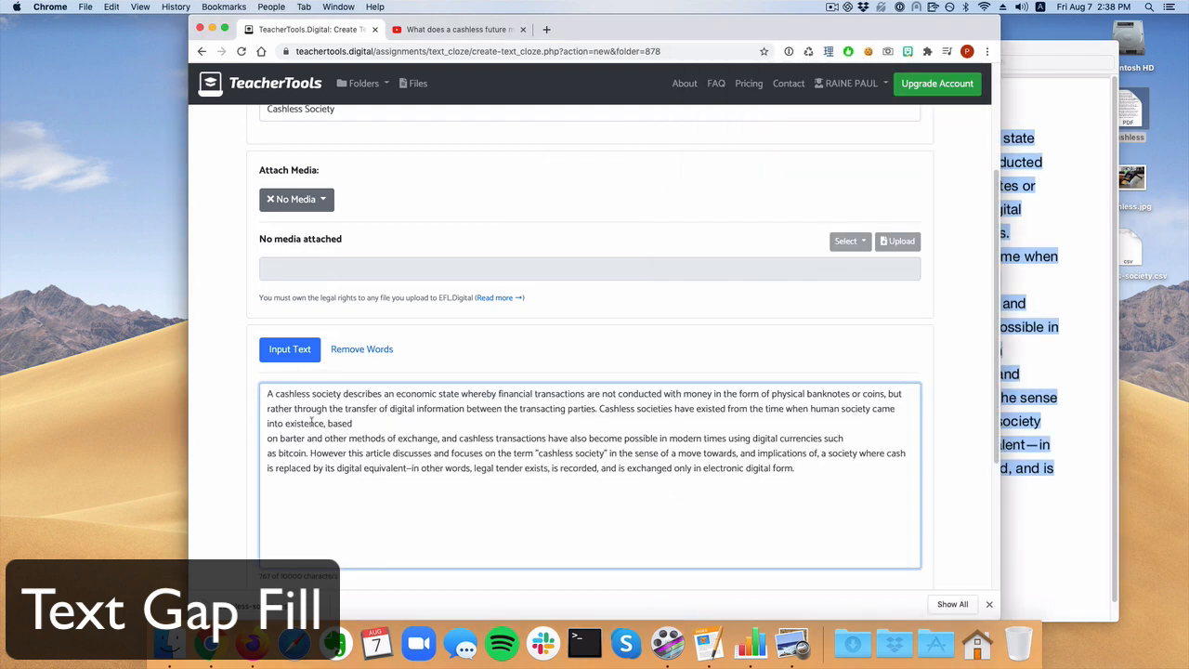
pyautogui.press('BackSpace')
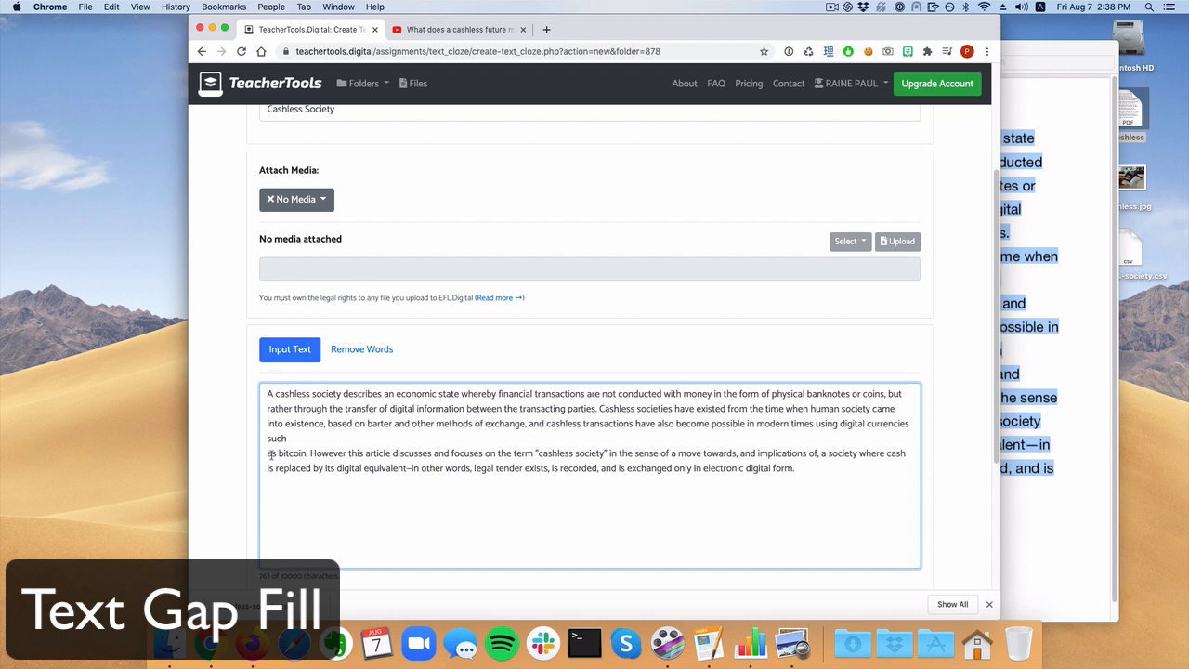
pyautogui.press('BackSpace')
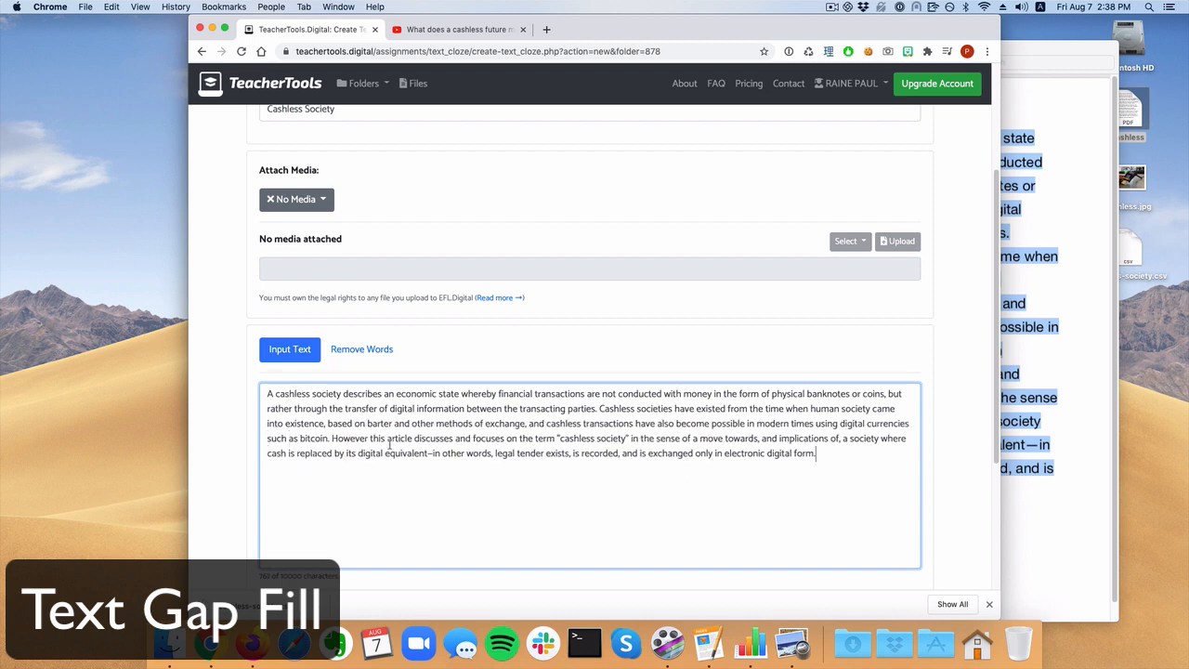
# Look over the word removal view, including the voice options and the selectable word boxes.
pyautogui.scroll(-1, 228, 449)
pyautogui.click(380, 332)
pyautogui.scroll(-1, 235, 414)
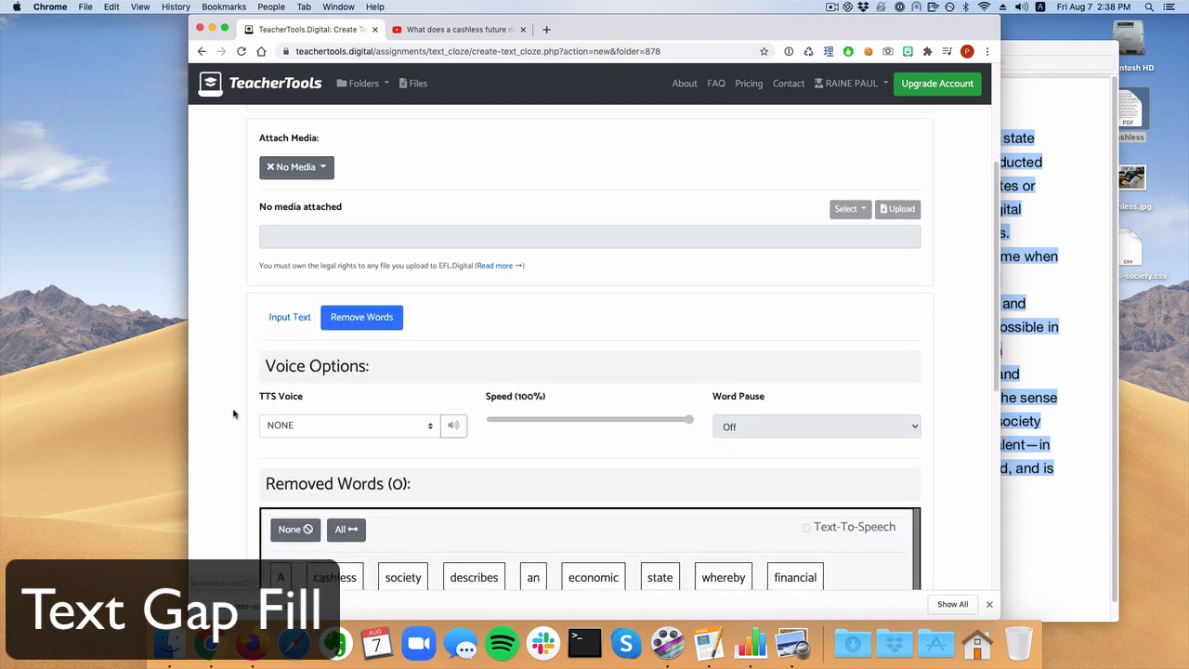
pyautogui.scroll(-5, 234, 415)
pyautogui.scroll(-5, 403, 472)
pyautogui.scroll(5, 402, 472)
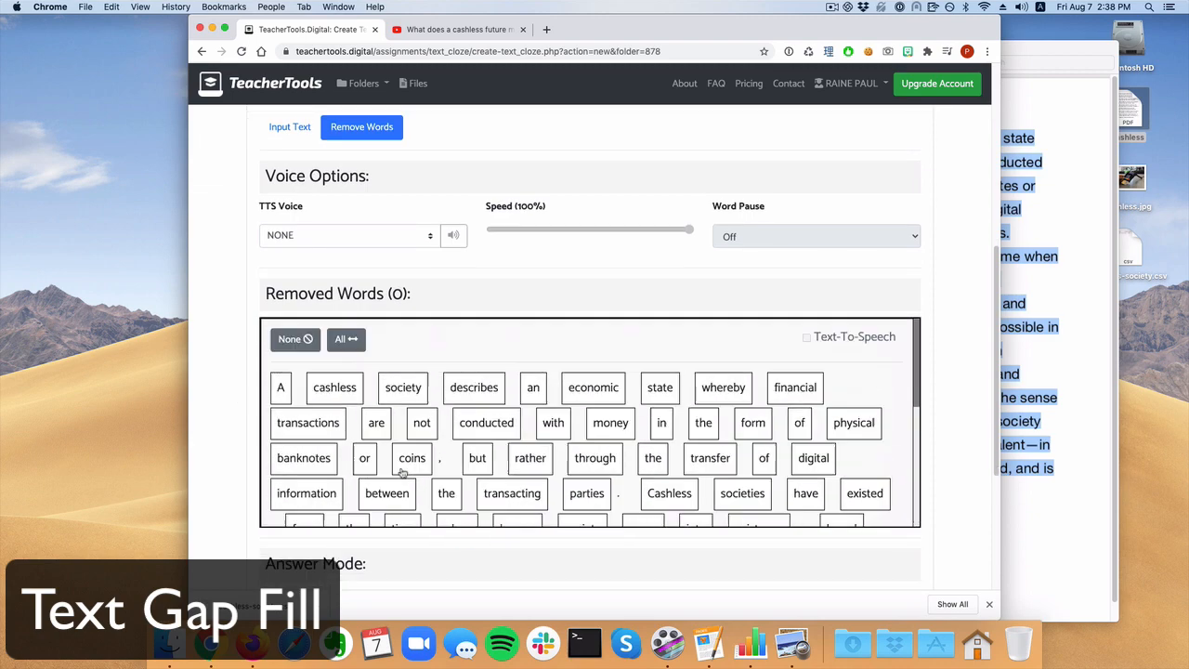
pyautogui.scroll(4, 228, 269)
# Reopen the input text for editing and split it into paragraphs before "Cashless societies" and "However this article".
pyautogui.click(293, 264)
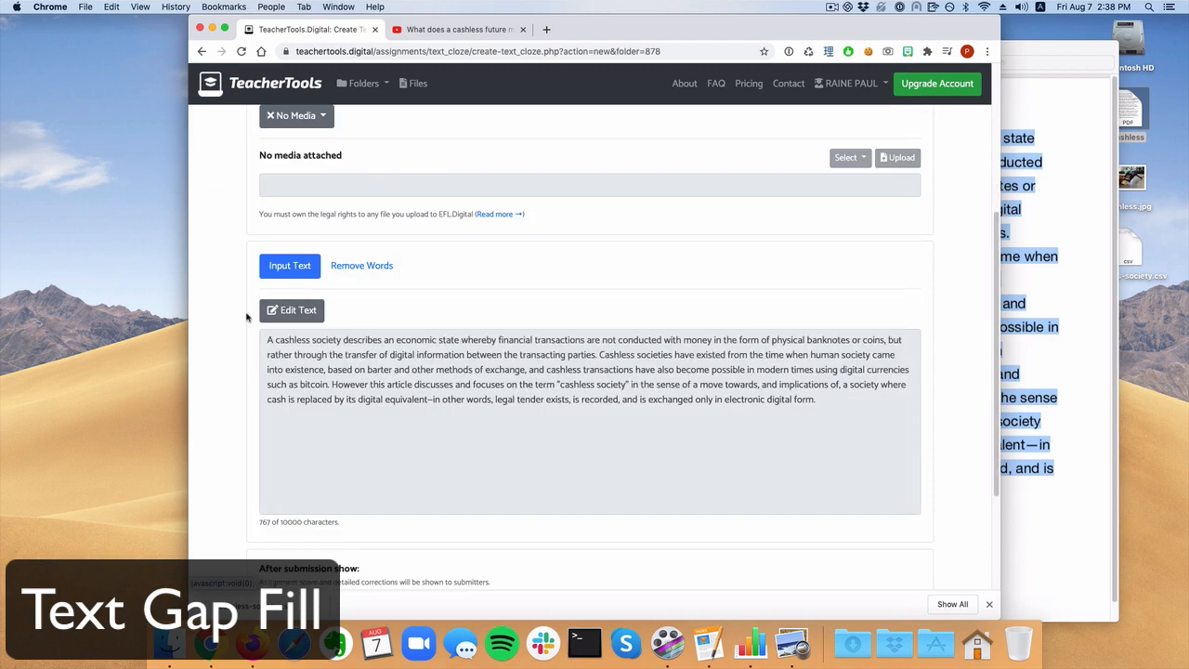
pyautogui.scroll(-3, 294, 270)
pyautogui.click(295, 220)
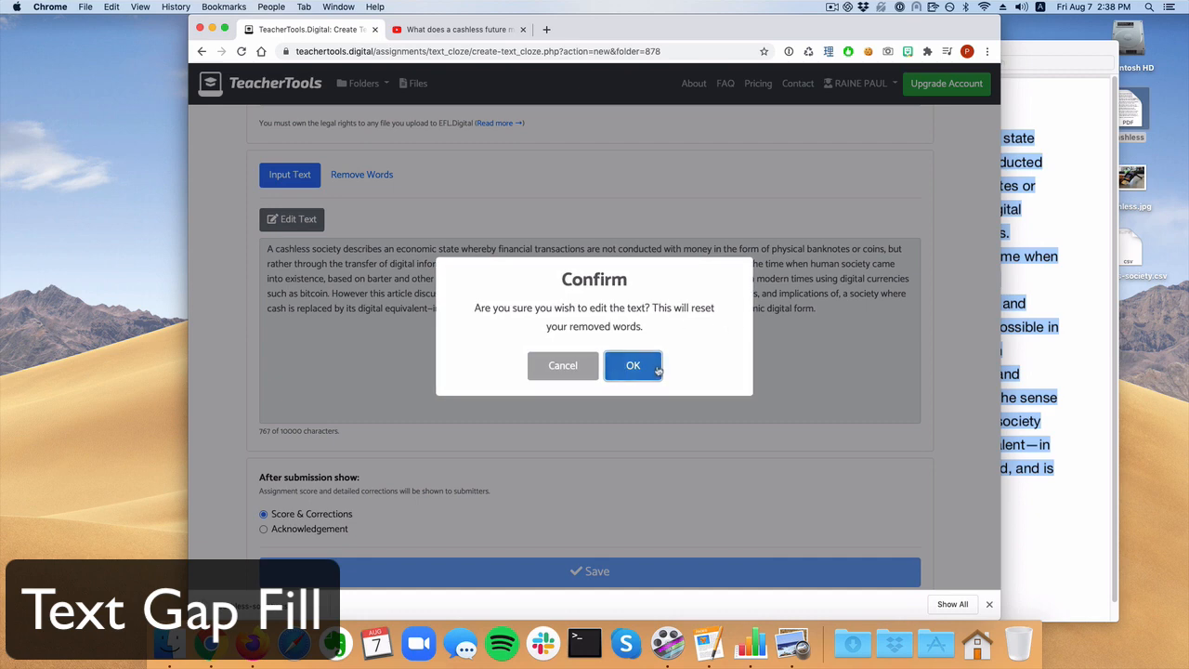
pyautogui.click(629, 363)
pyautogui.click(678, 279)
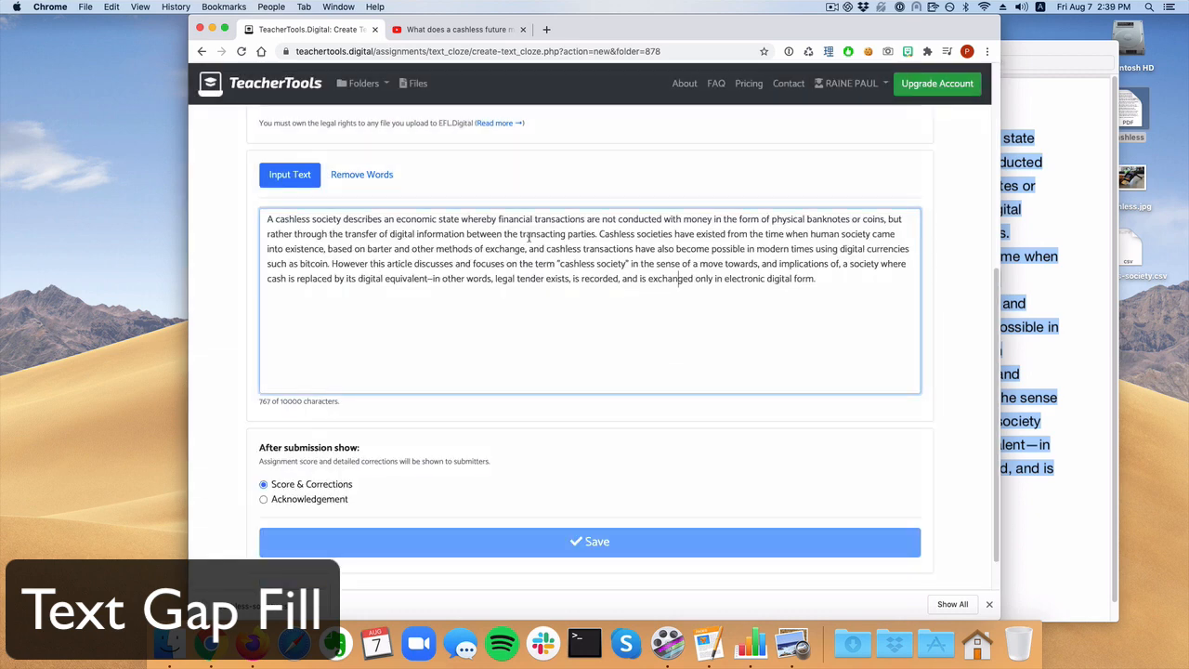
pyautogui.press('Return')
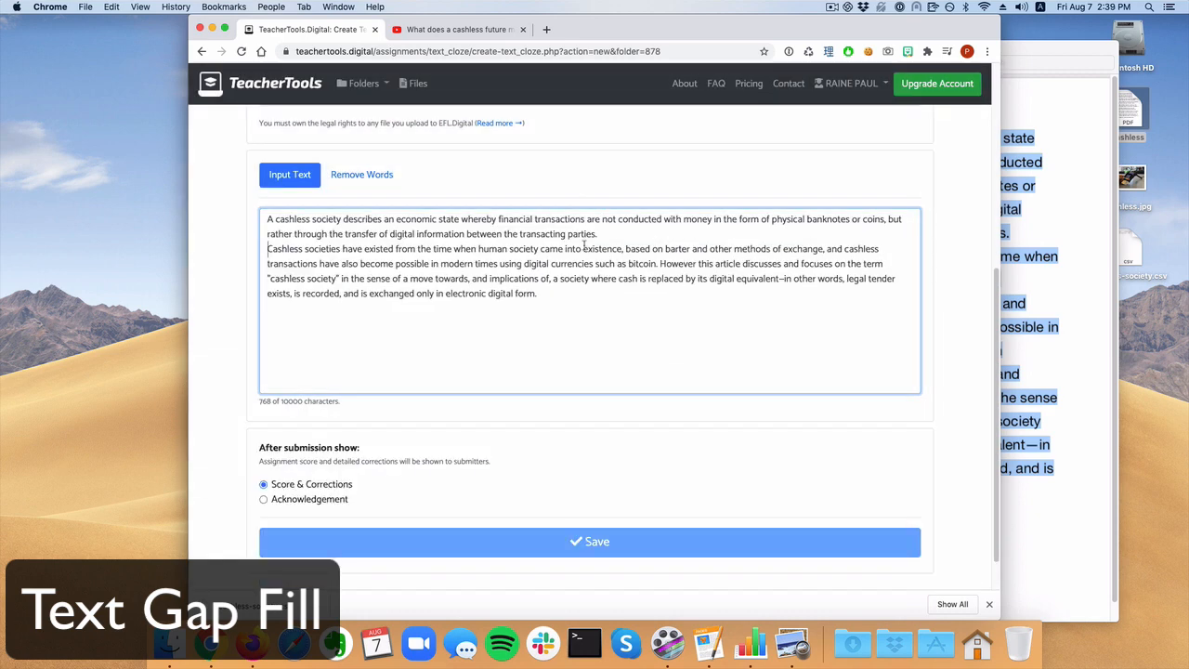
pyautogui.click(661, 264)
pyautogui.press('Return')
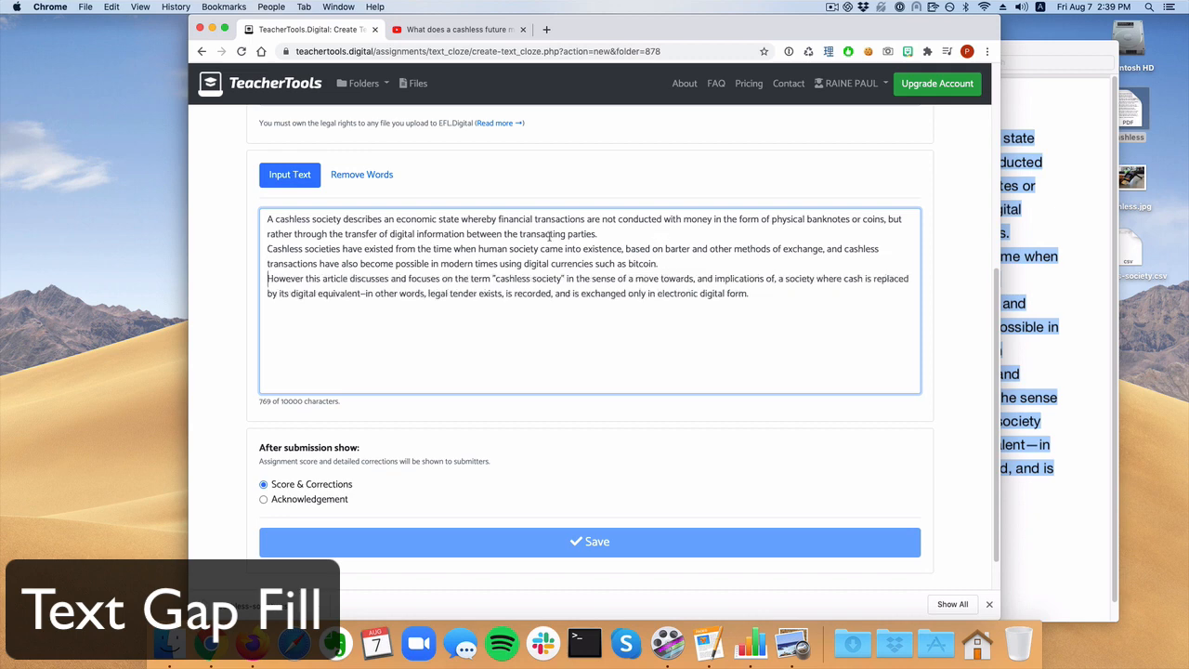
# Return to word removal and mark "cashless" and "transacting" as gaps in the first paragraph.
pyautogui.click(385, 181)
pyautogui.scroll(-10, 605, 433)
pyautogui.scroll(6, 600, 429)
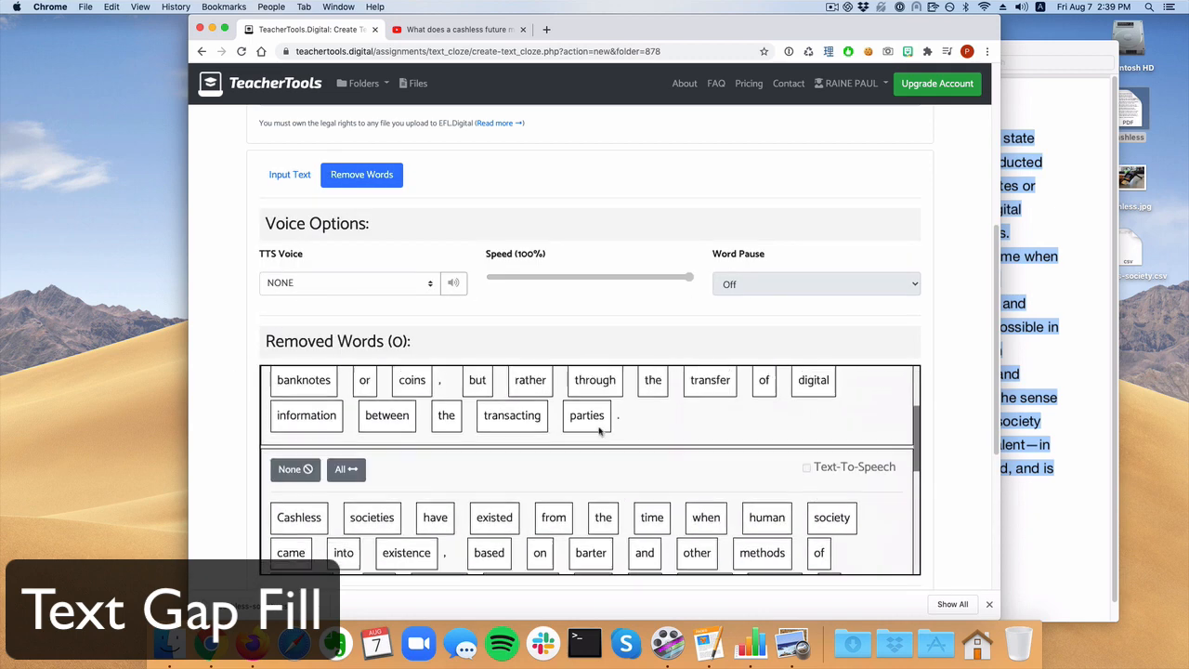
pyautogui.scroll(3, 600, 429)
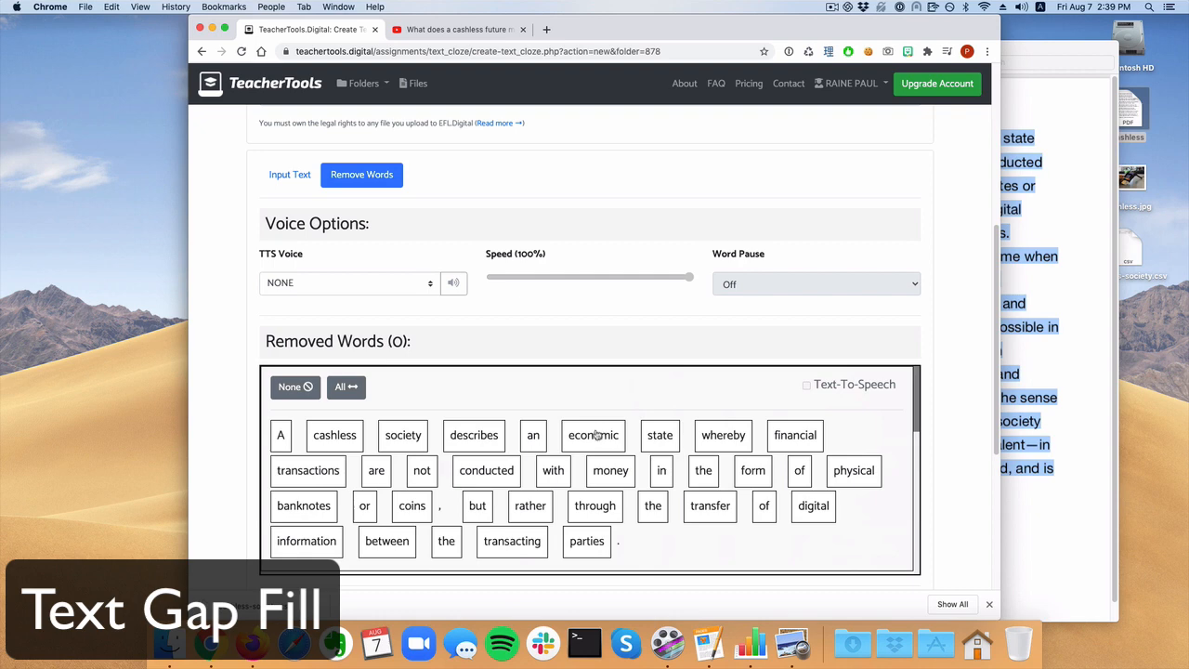
pyautogui.scroll(-1, 232, 446)
pyautogui.click(345, 429)
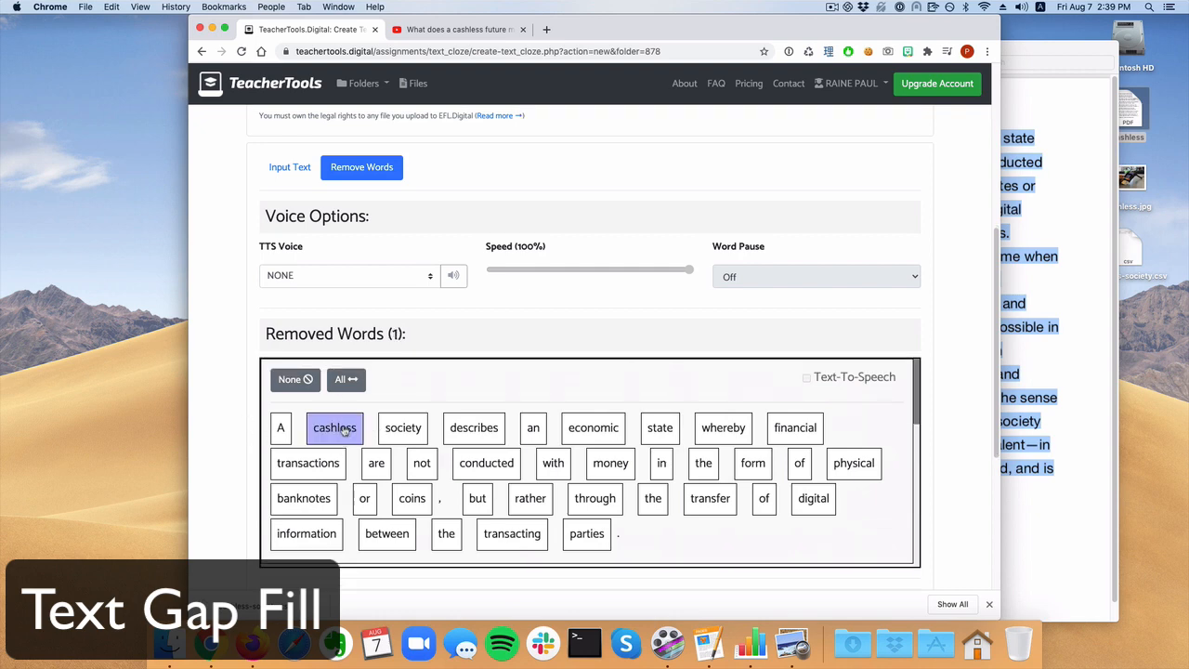
pyautogui.click(518, 534)
# Mark "possible" and "human" as gaps in the second paragraph.
pyautogui.scroll(-5, 396, 465)
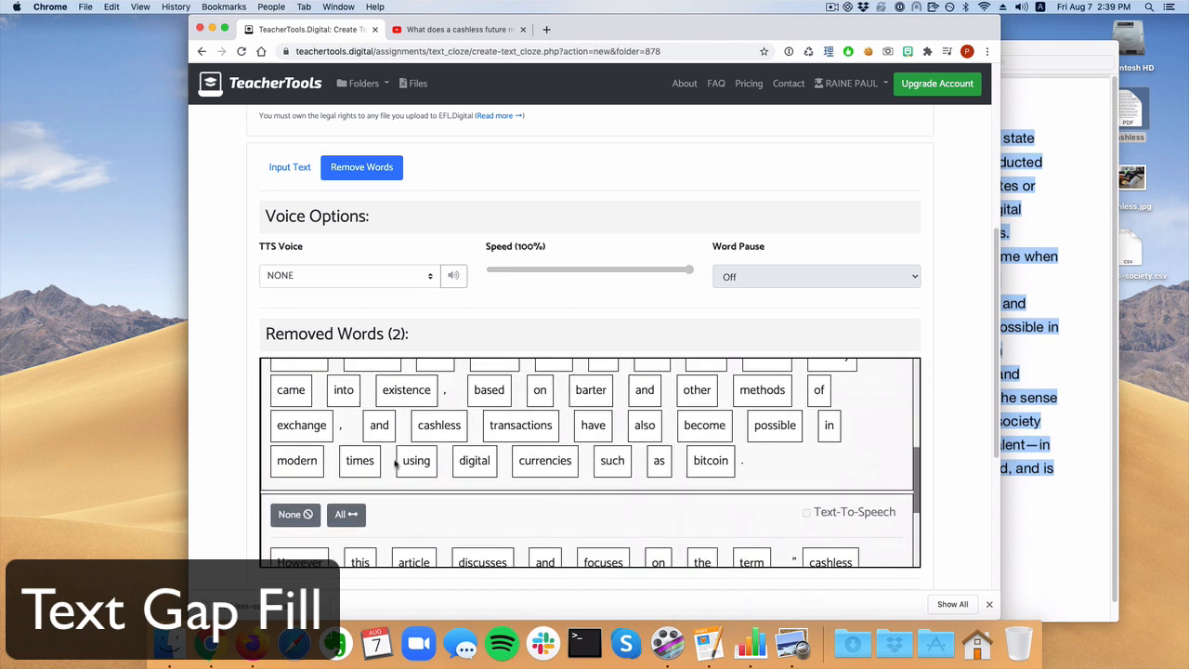
pyautogui.scroll(2, 396, 465)
pyautogui.click(785, 464)
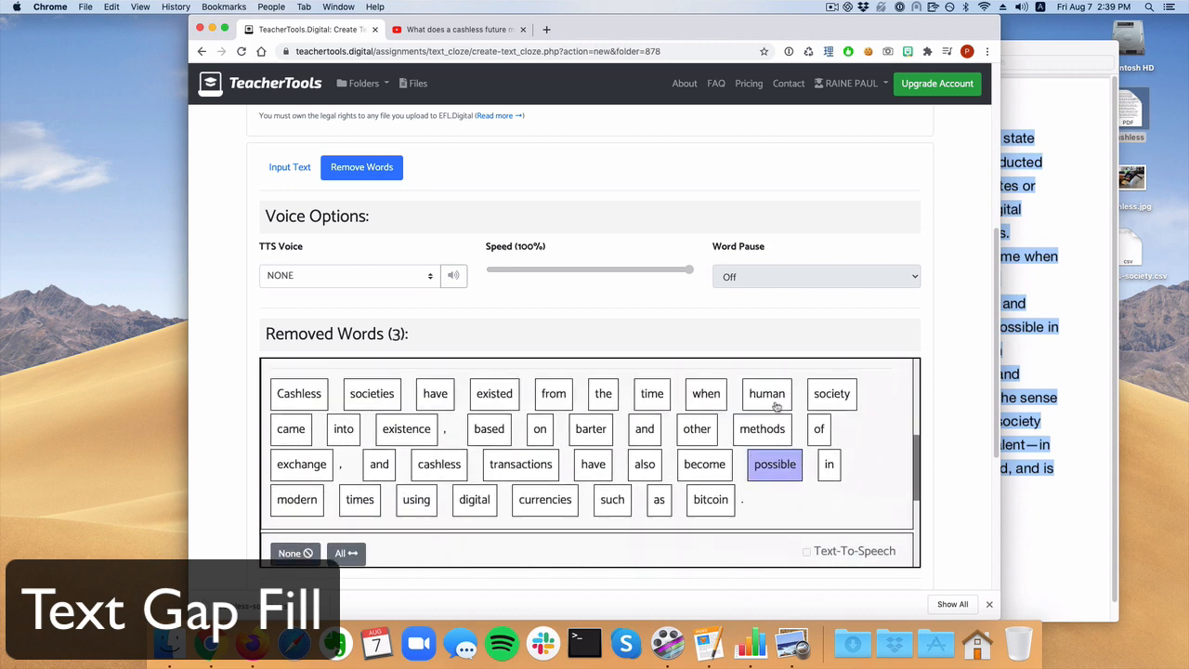
pyautogui.click(776, 406)
# Mark "discusses" and "equivalent" as gaps in the third paragraph.
pyautogui.scroll(-5, 557, 455)
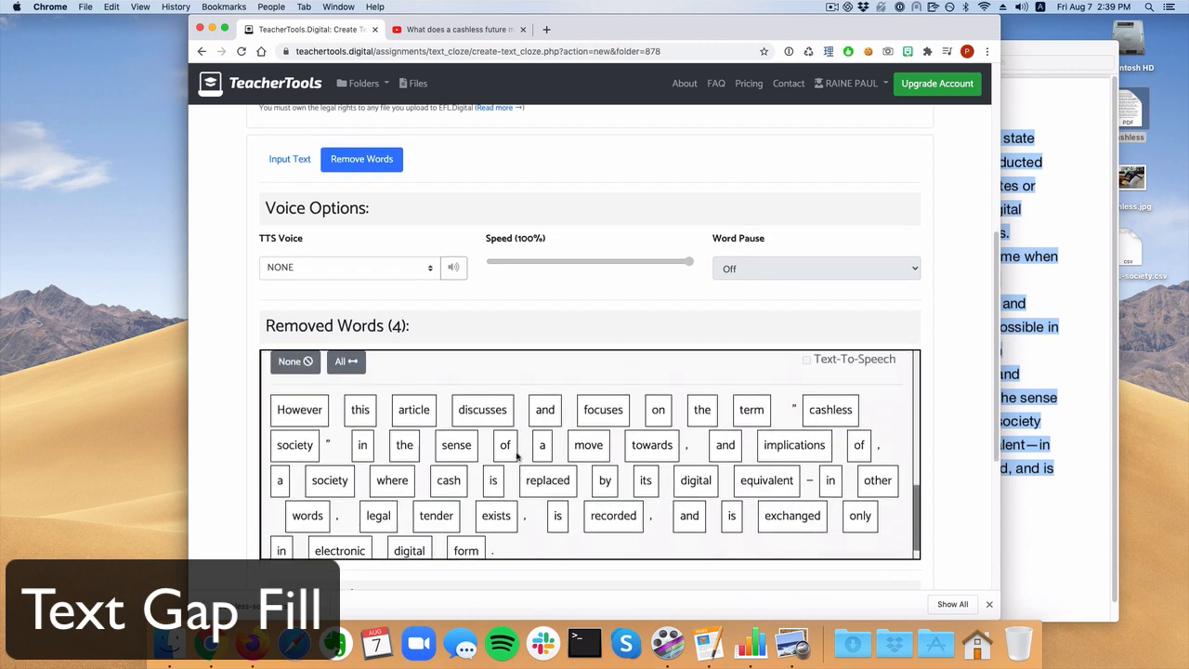
pyautogui.scroll(1, 515, 454)
pyautogui.click(479, 444)
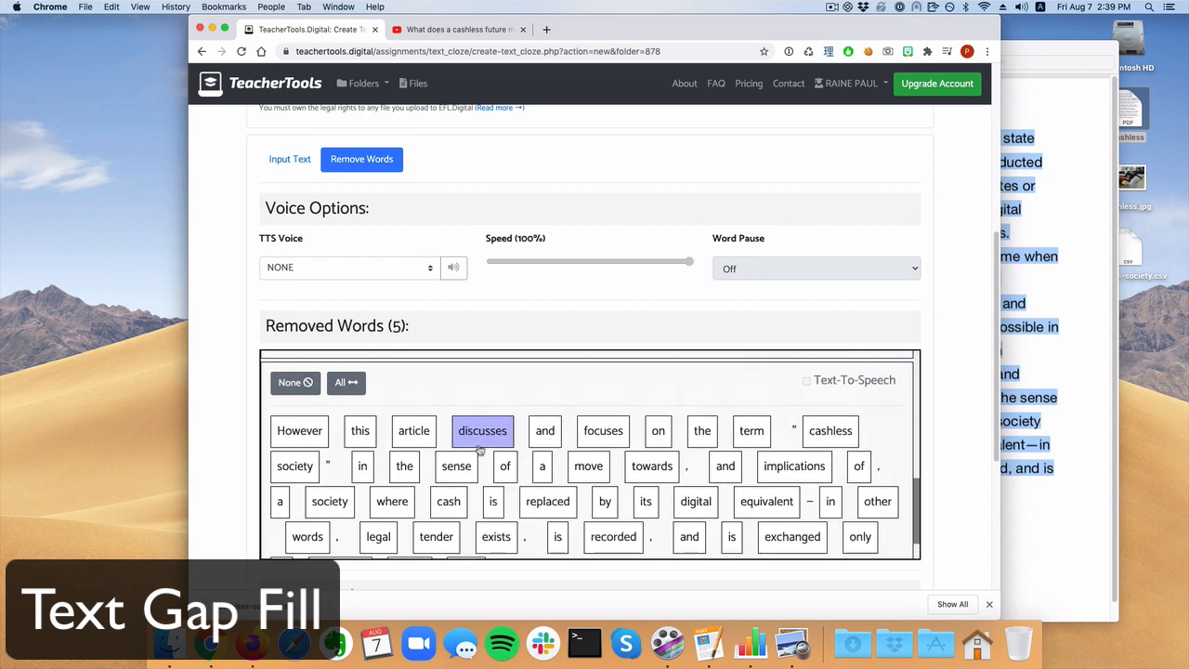
pyautogui.scroll(-2, 480, 450)
pyautogui.click(749, 458)
# Set the TTS voice to Brian (UK) and play the voice sample.
pyautogui.scroll(10, 557, 451)
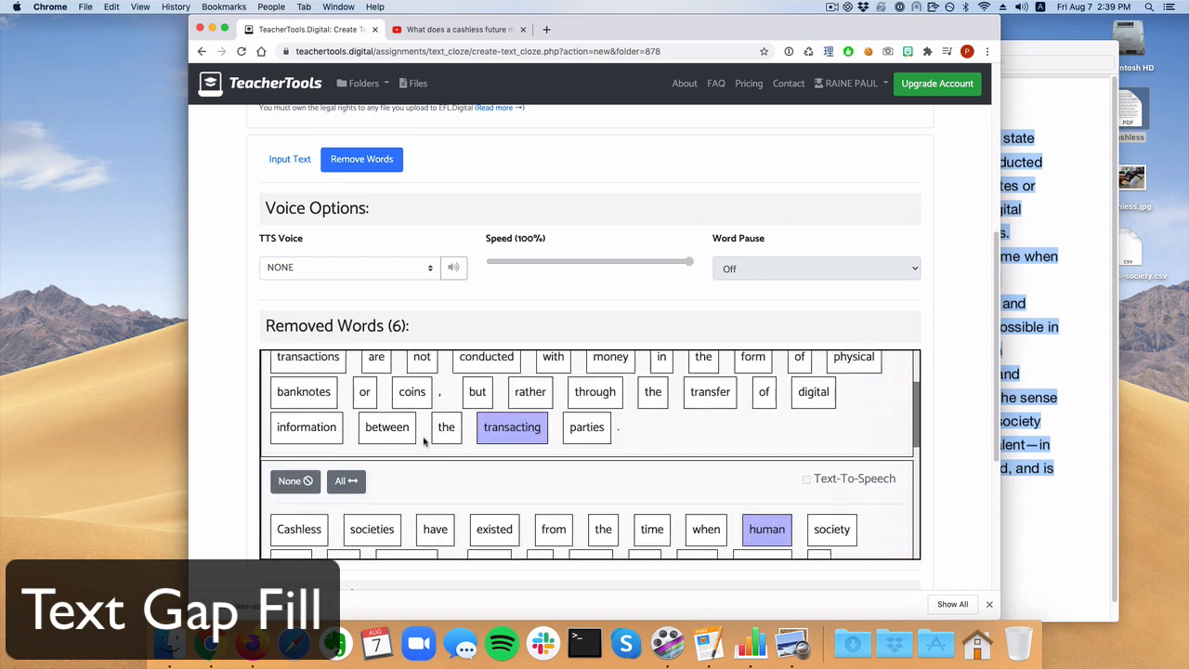
pyautogui.click(414, 273)
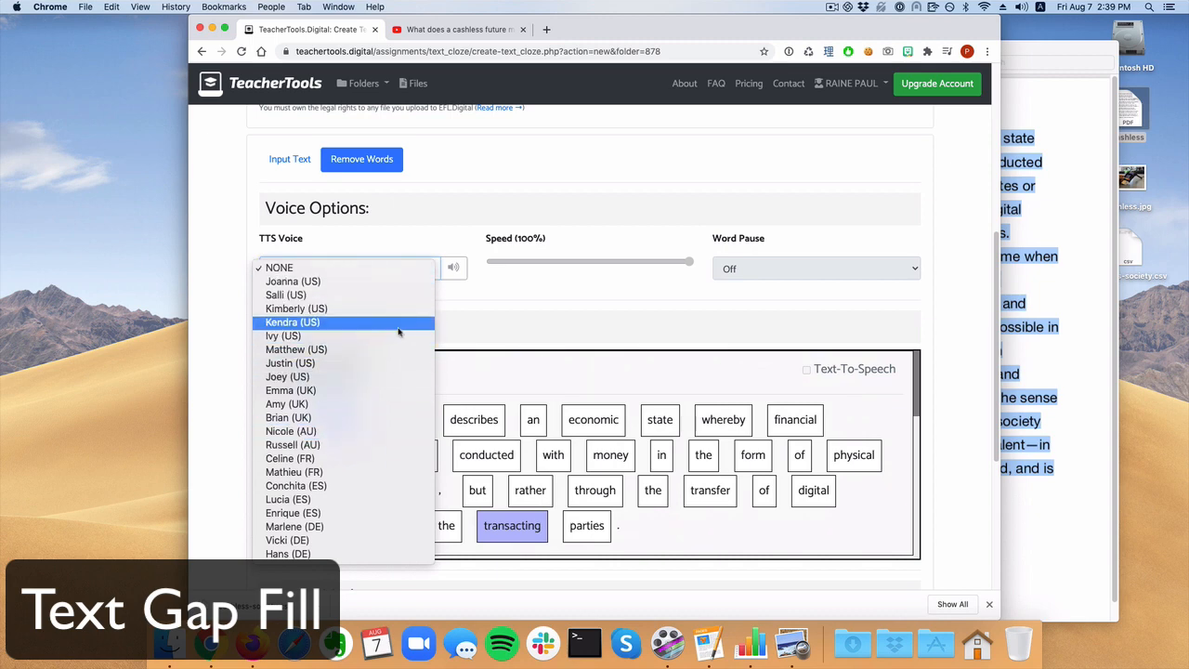
pyautogui.click(347, 417)
pyautogui.click(453, 268)
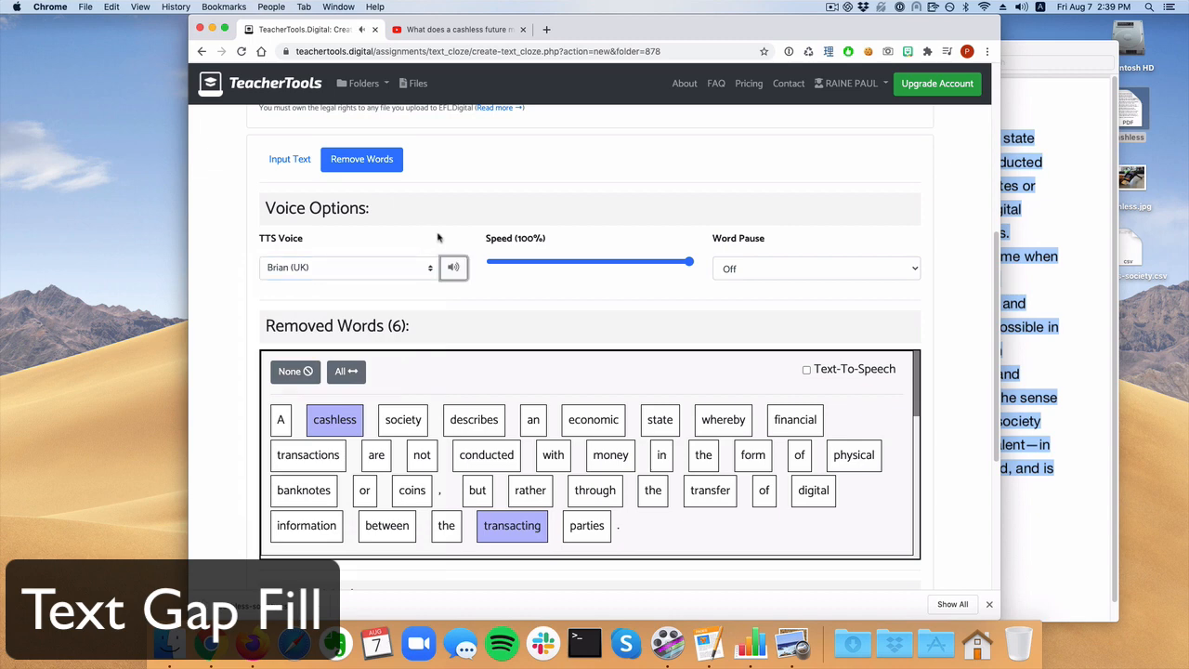
# Enable Text-To-Speech for each of the three paragraphs.
pyautogui.click(852, 370)
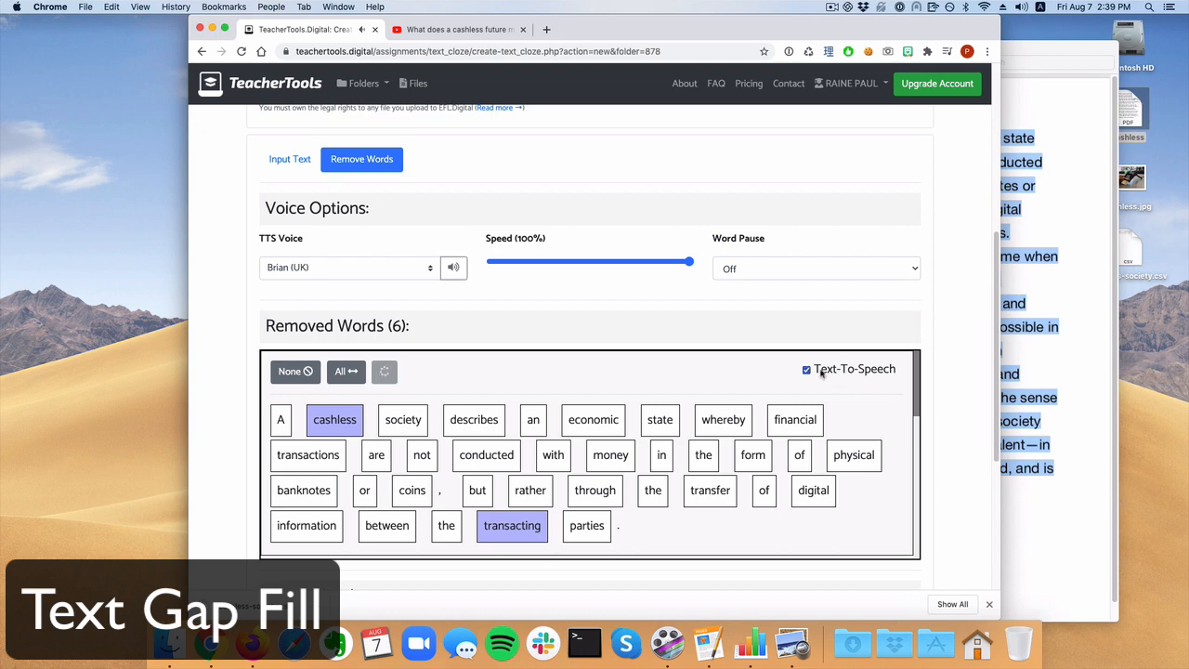
pyautogui.scroll(-3, 916, 379)
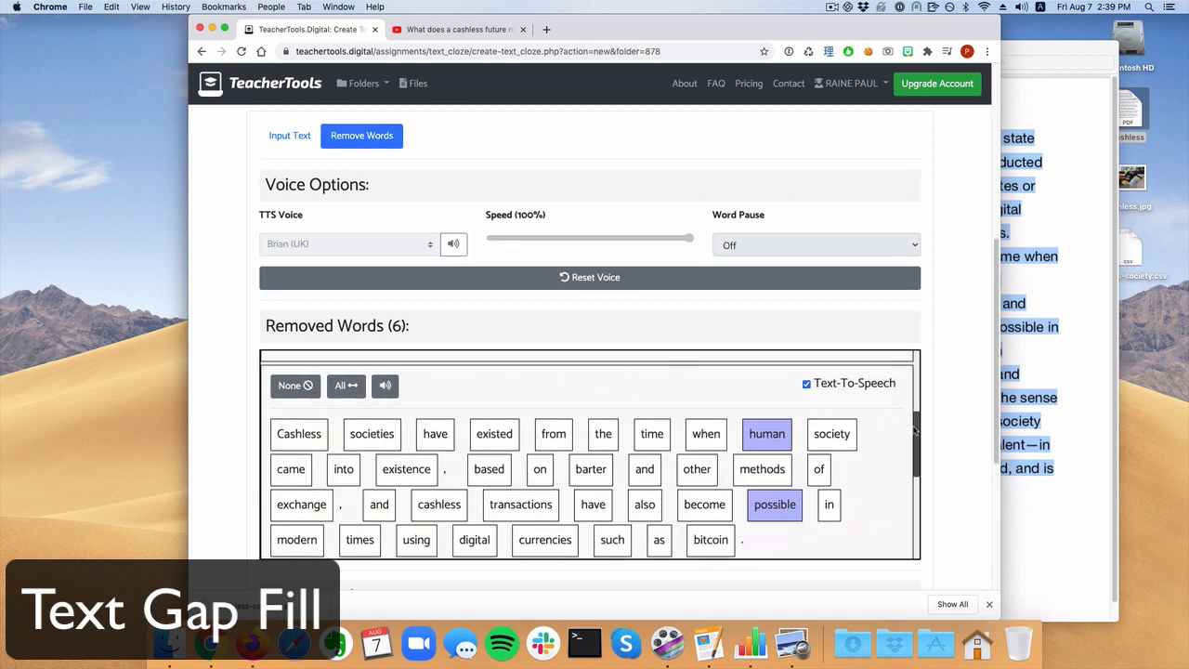
pyautogui.scroll(-3, 912, 418)
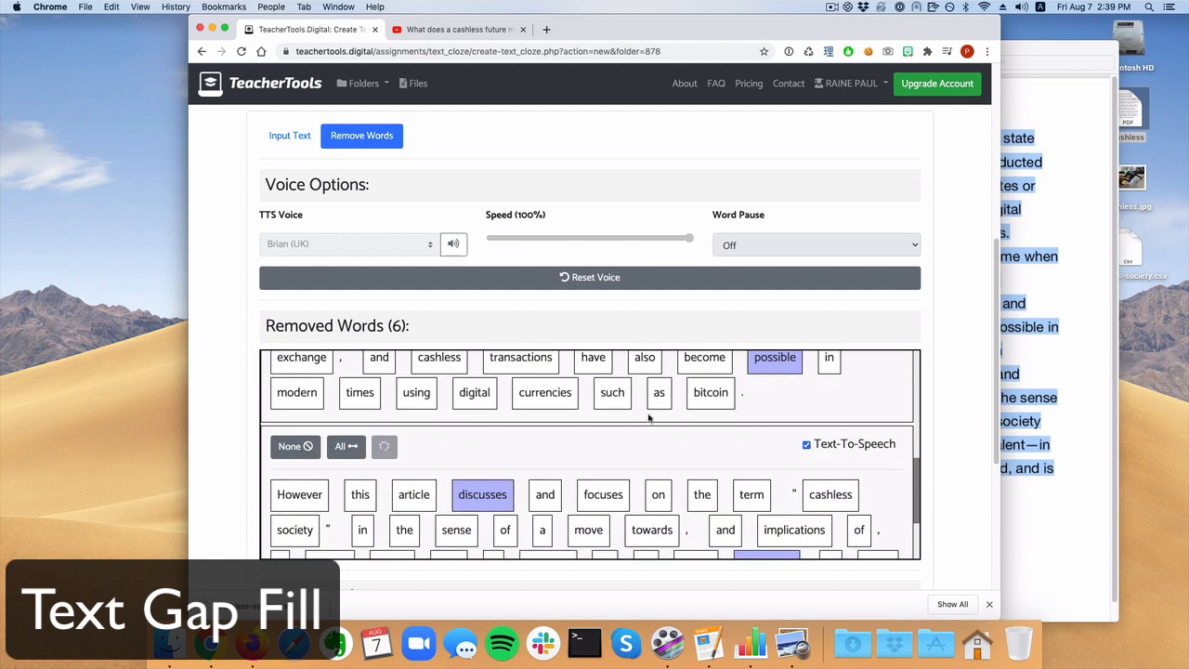
pyautogui.scroll(10, 488, 431)
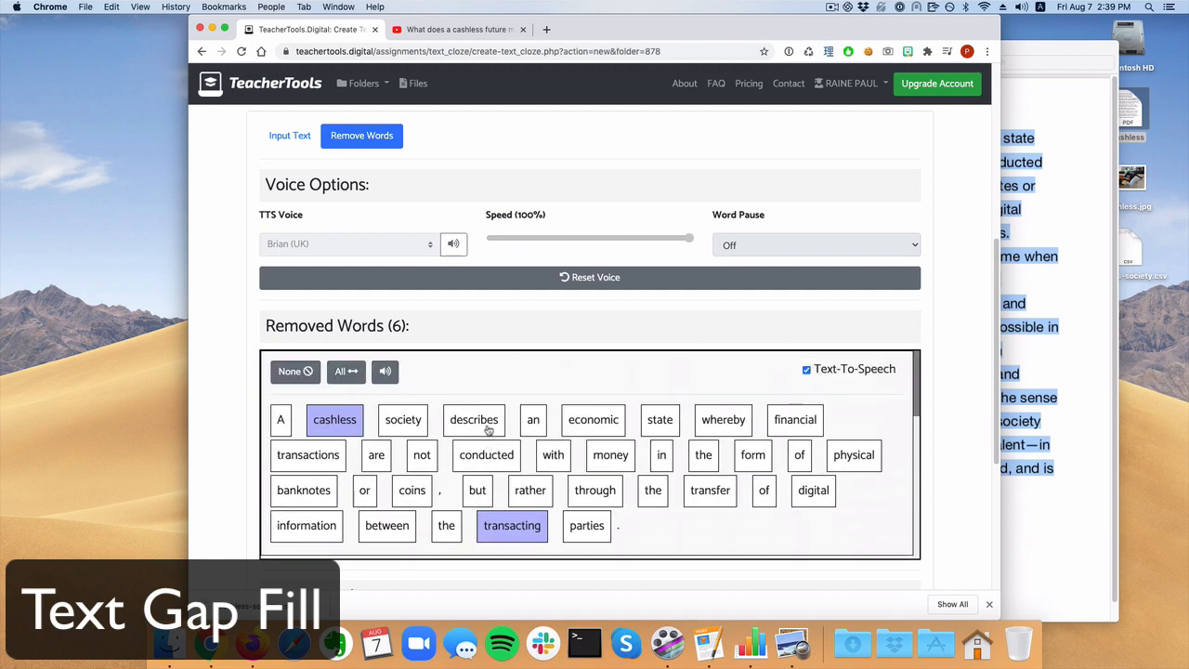
# Save the Text Gap Fill assignment and copy its submission link.
pyautogui.scroll(-5, 237, 458)
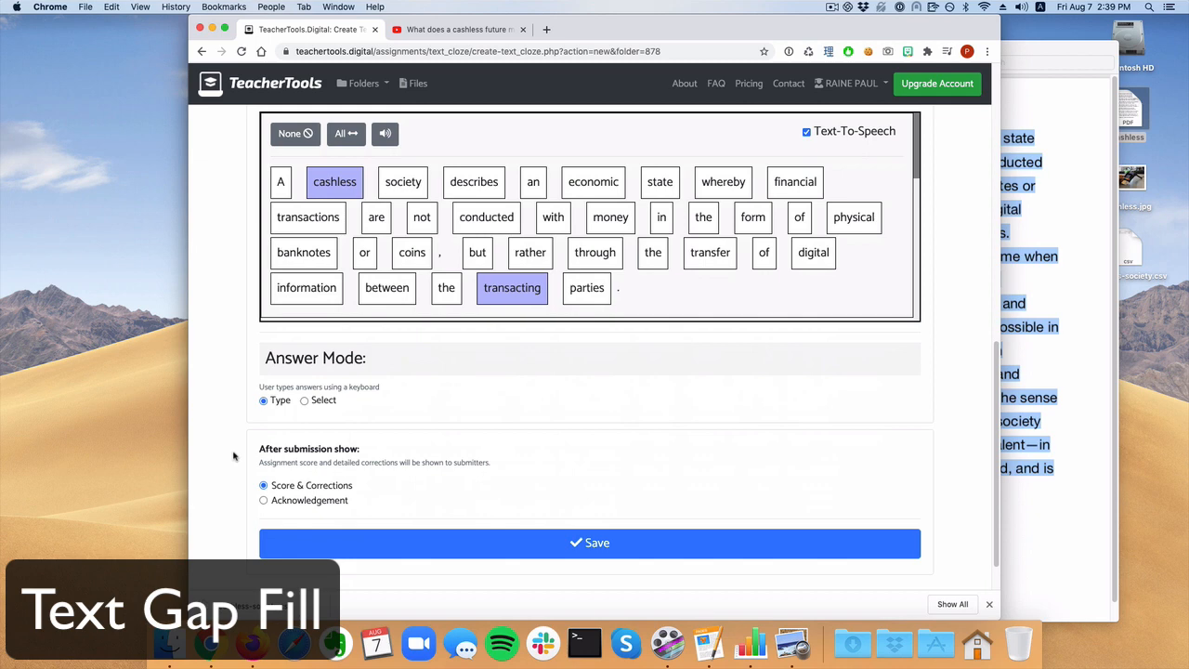
pyautogui.click(544, 535)
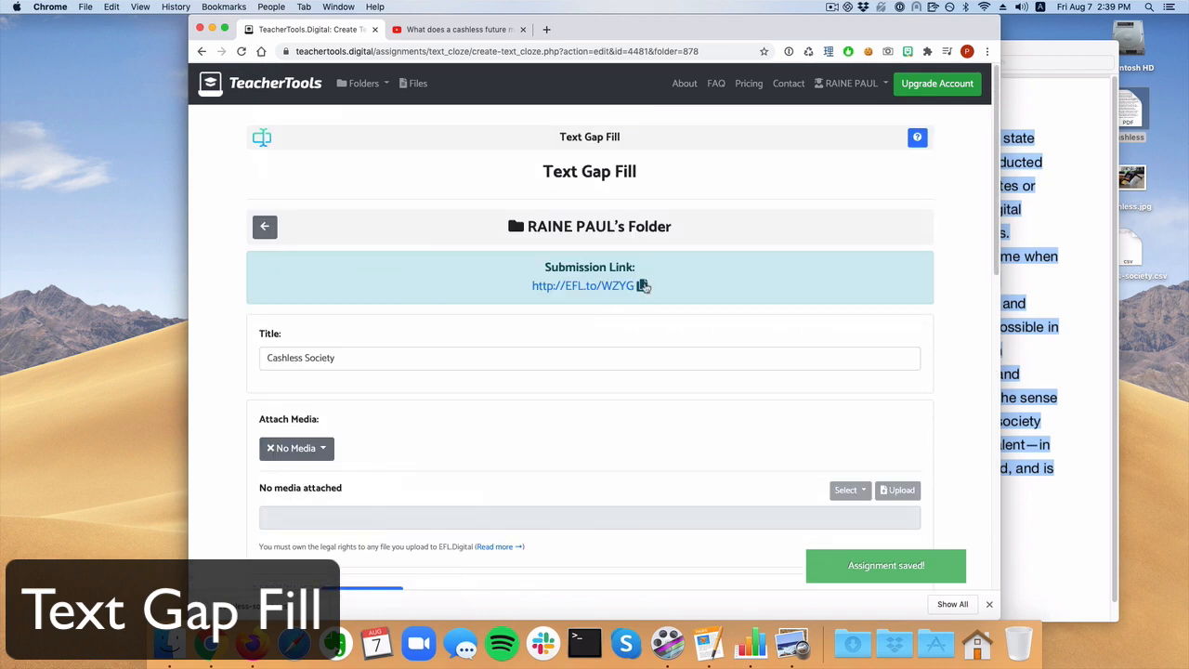
pyautogui.click(642, 288)
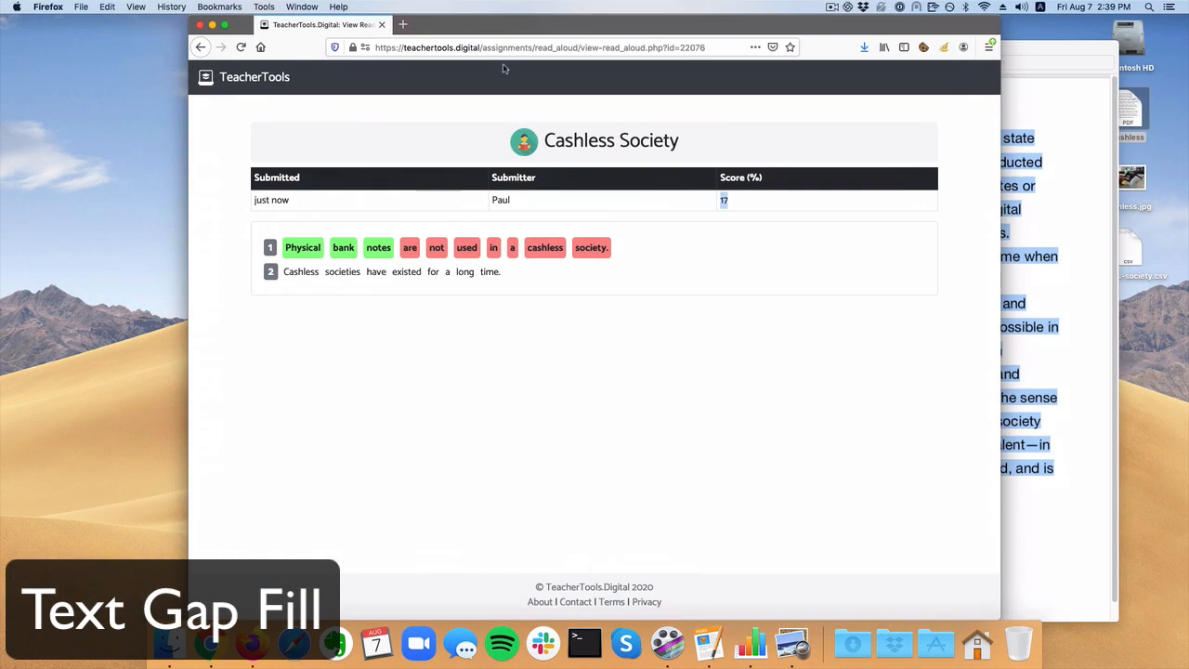
# Open the copied Text Gap Fill submission link in Firefox.
pyautogui.click(509, 47)
pyautogui.press('super+v')
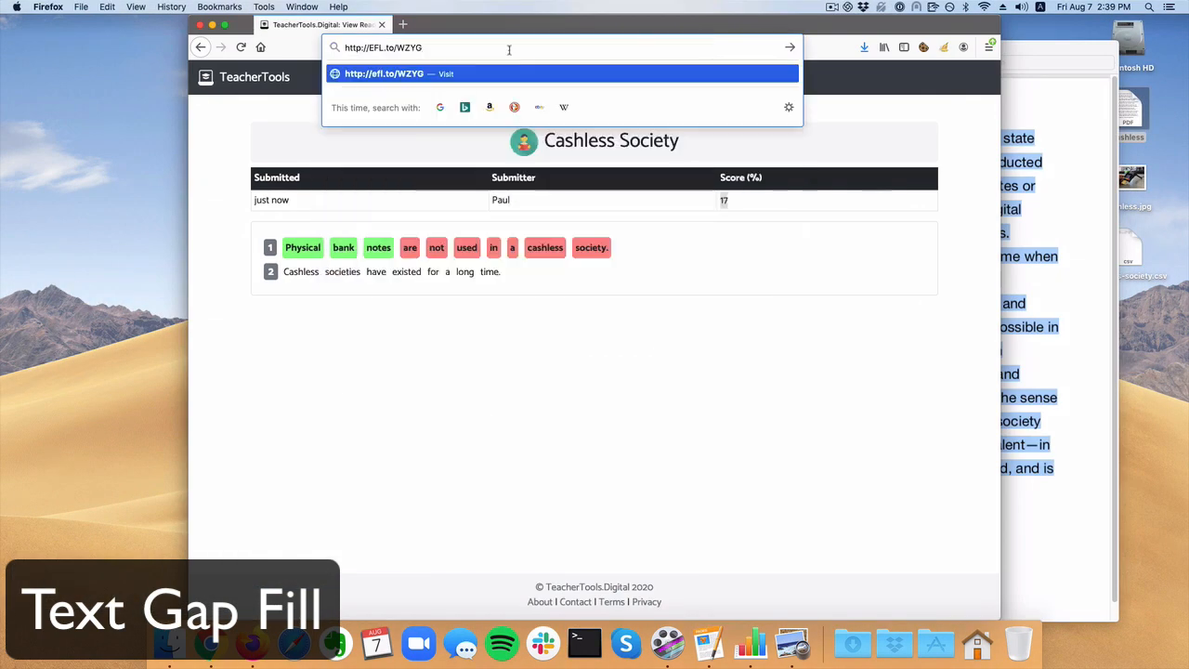
pyautogui.press('Return')
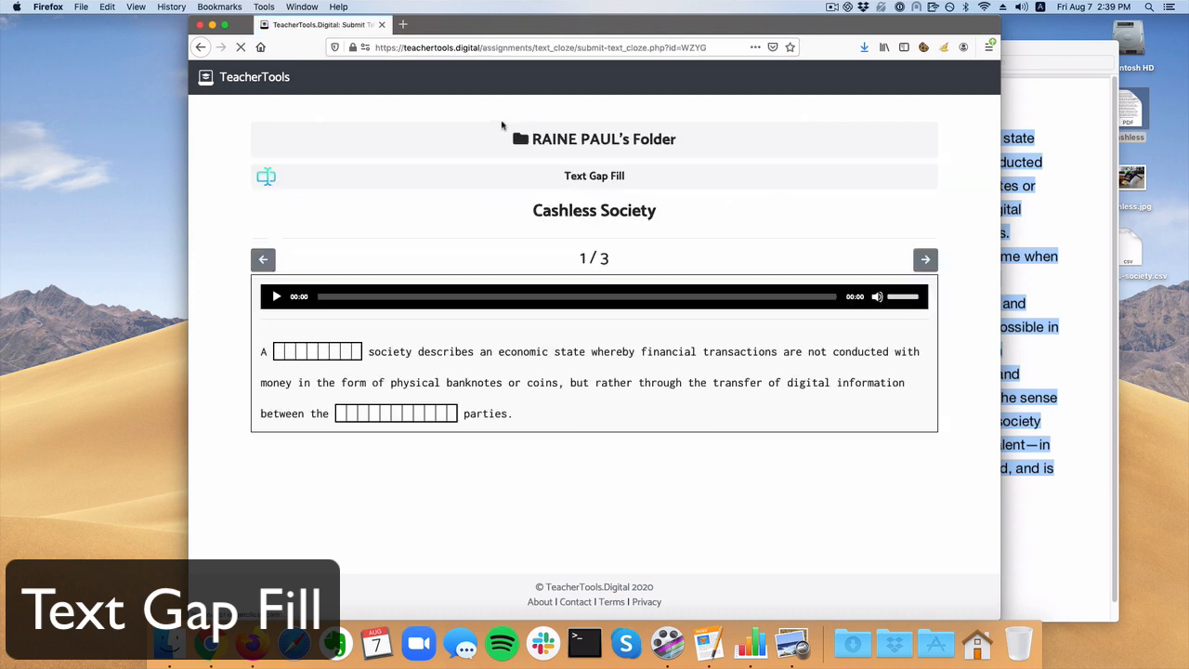
# Play a moment of the first paragraph's audio, pause it, and fill the first gap with "cashless".
pyautogui.click(277, 297)
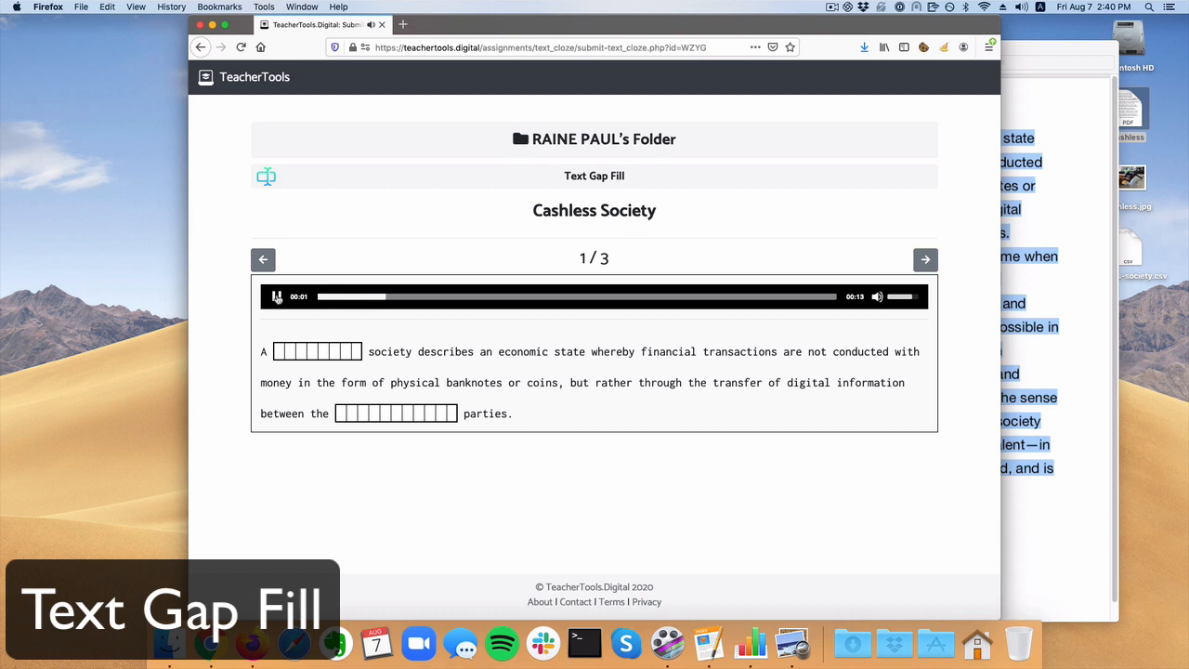
pyautogui.click(277, 296)
pyautogui.press('Tab')
pyautogui.write('cash')
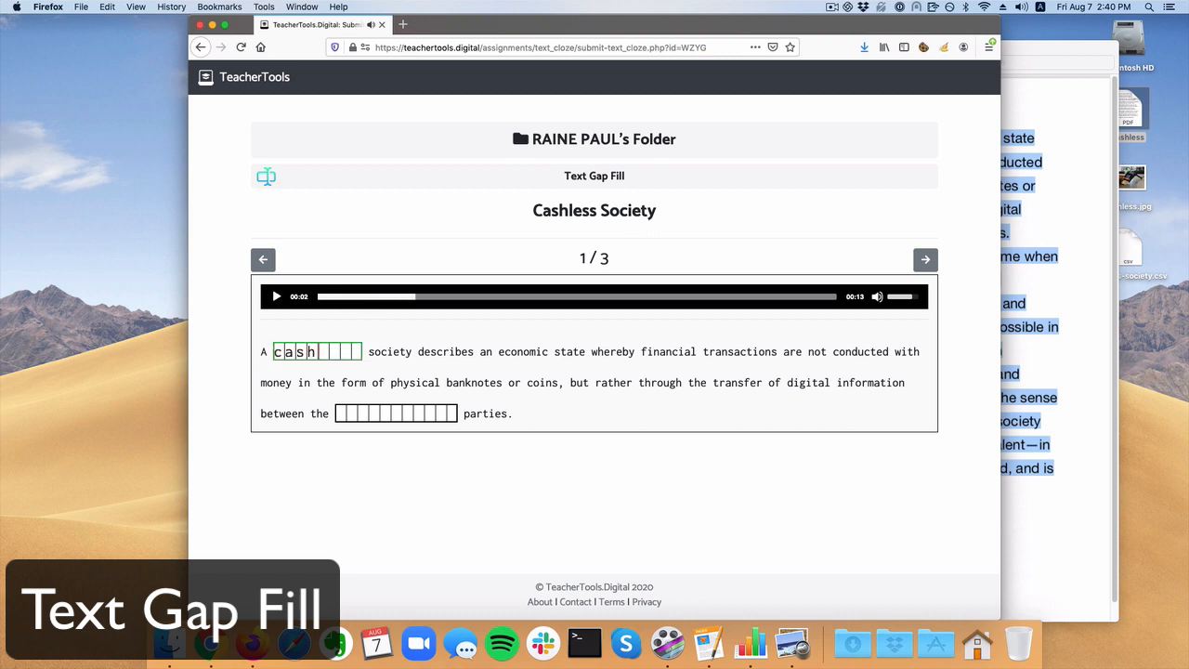
pyautogui.write('less')
pyautogui.click(331, 492)
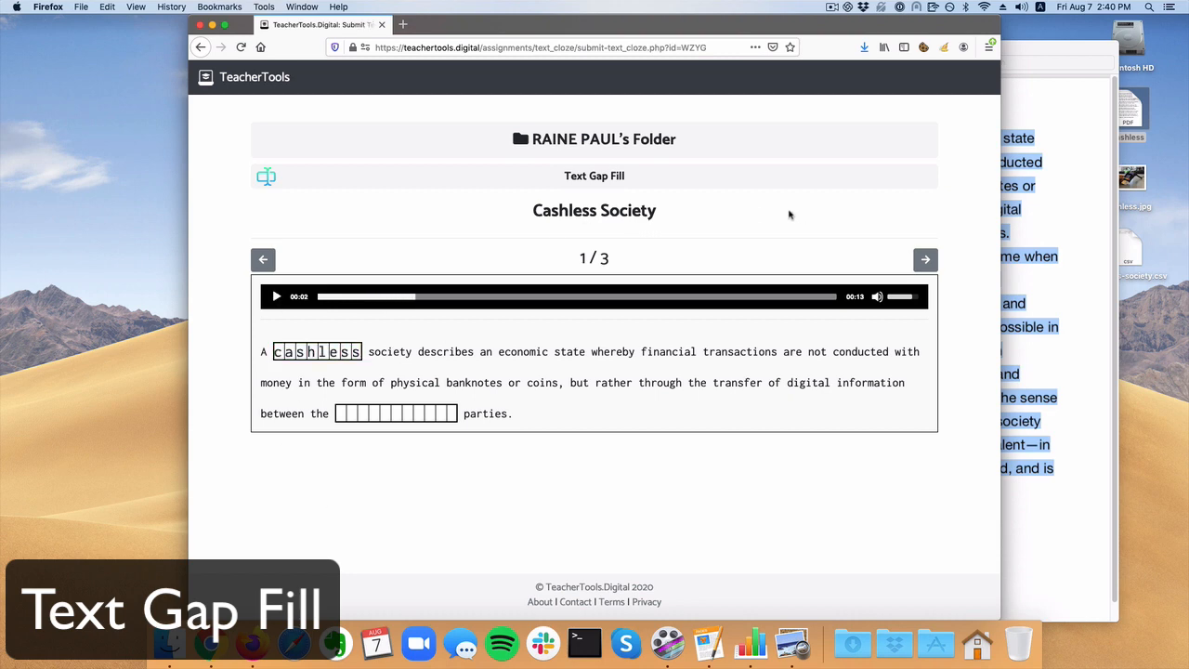
# Advance to the third paragraph and submit the assignment with the student's name, leaving the remaining gaps empty.
pyautogui.click(925, 259)
pyautogui.click(926, 260)
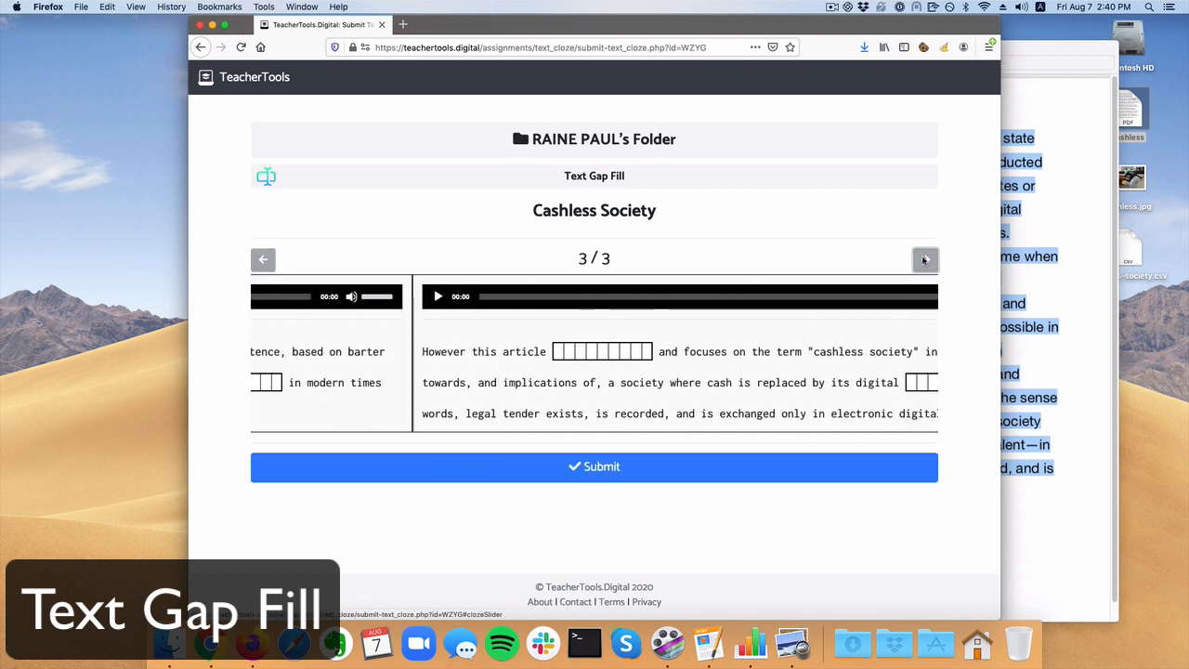
pyautogui.click(595, 471)
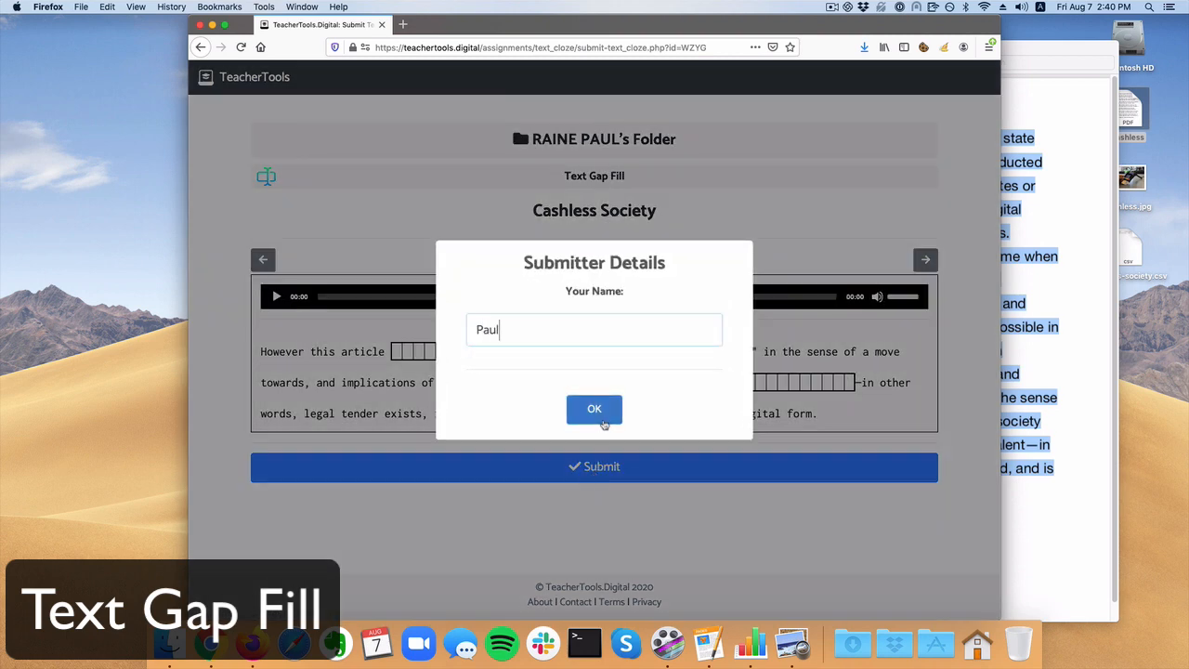
pyautogui.click(595, 409)
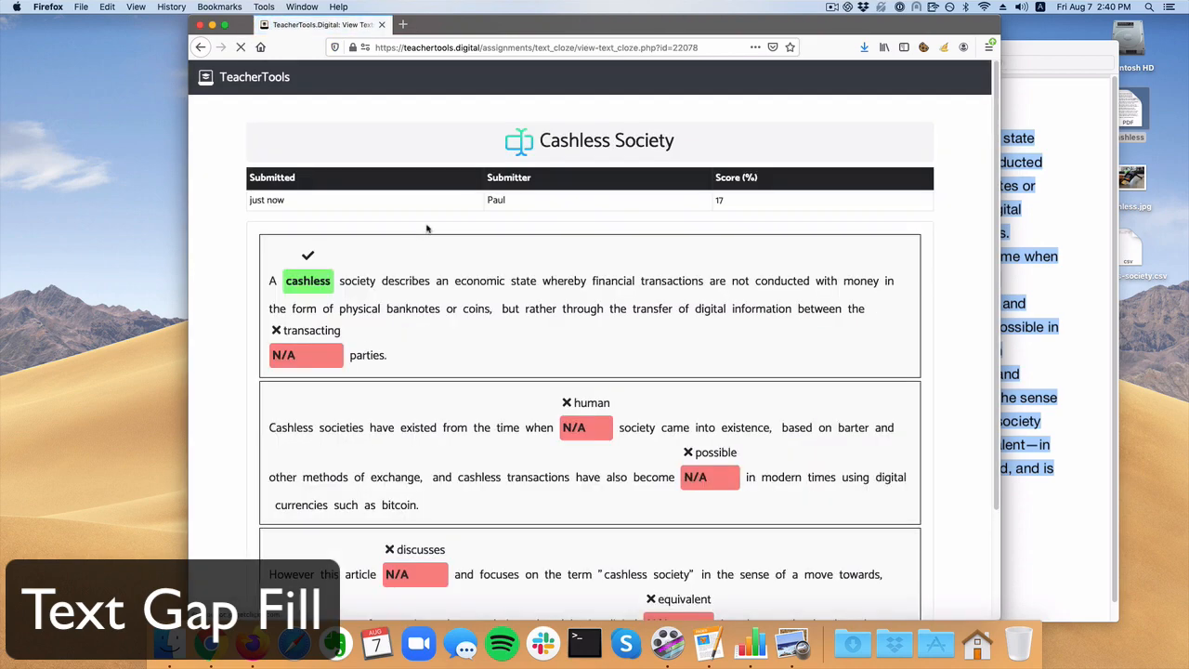
# Examine the score and the gap corrections of the Text Gap Fill submission.
pyautogui.scroll(-3, 381, 383)
pyautogui.scroll(3, 381, 384)
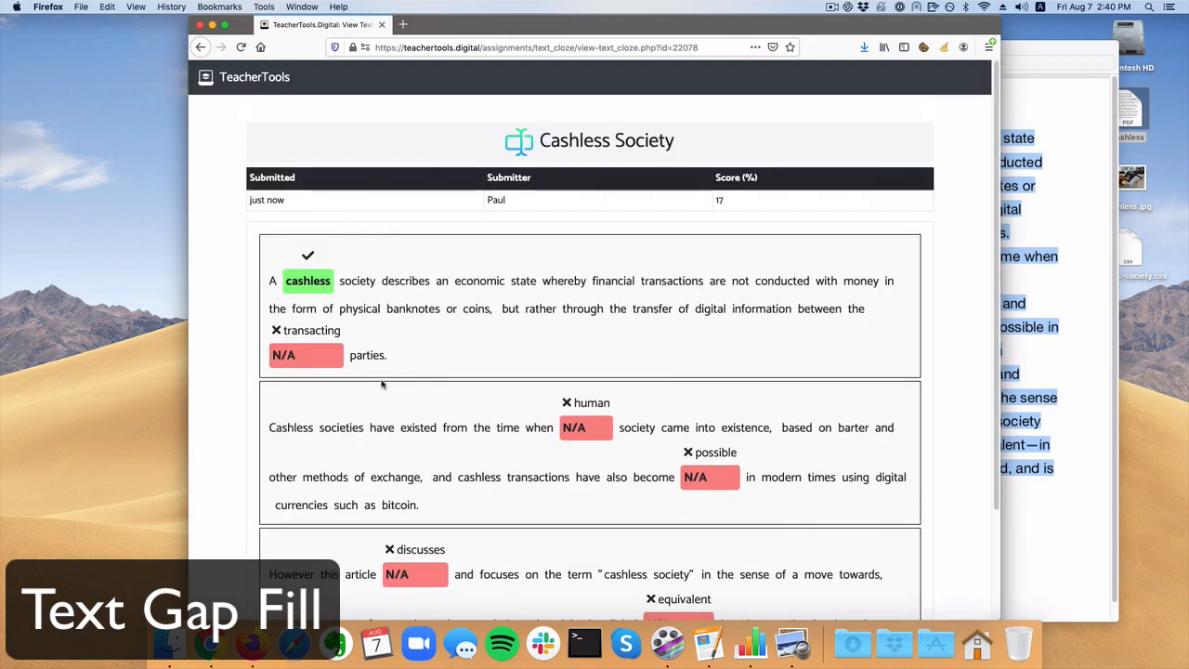
pyautogui.scroll(-1, 678, 548)
pyautogui.scroll(1, 686, 230)
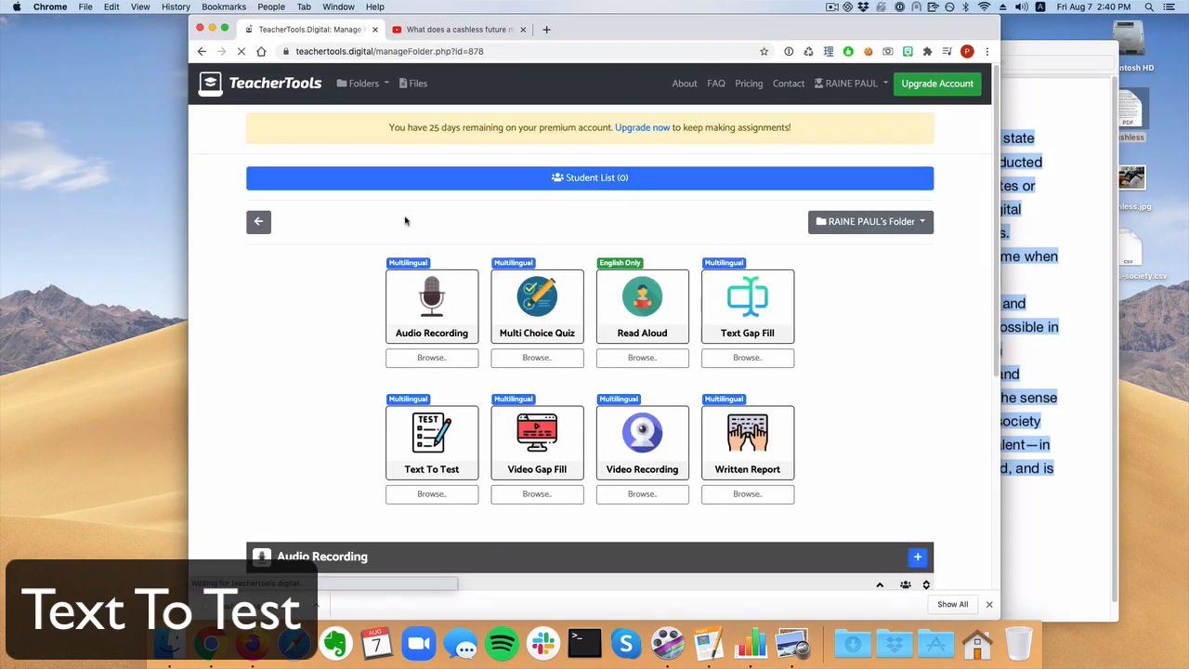
# Create a new Text To Test assignment in the folder with the title "Cashless Society" and dismiss the guided tour.
pyautogui.scroll(-3, 332, 379)
pyautogui.scroll(-2, 329, 385)
pyautogui.scroll(3, 326, 383)
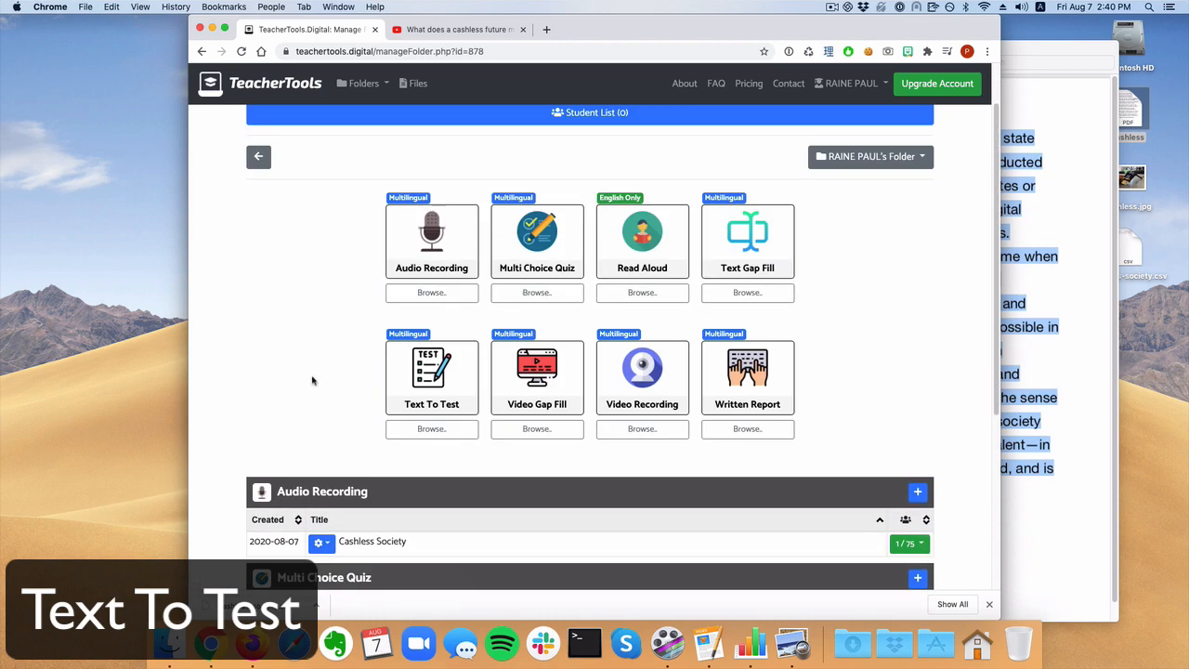
pyautogui.click(432, 367)
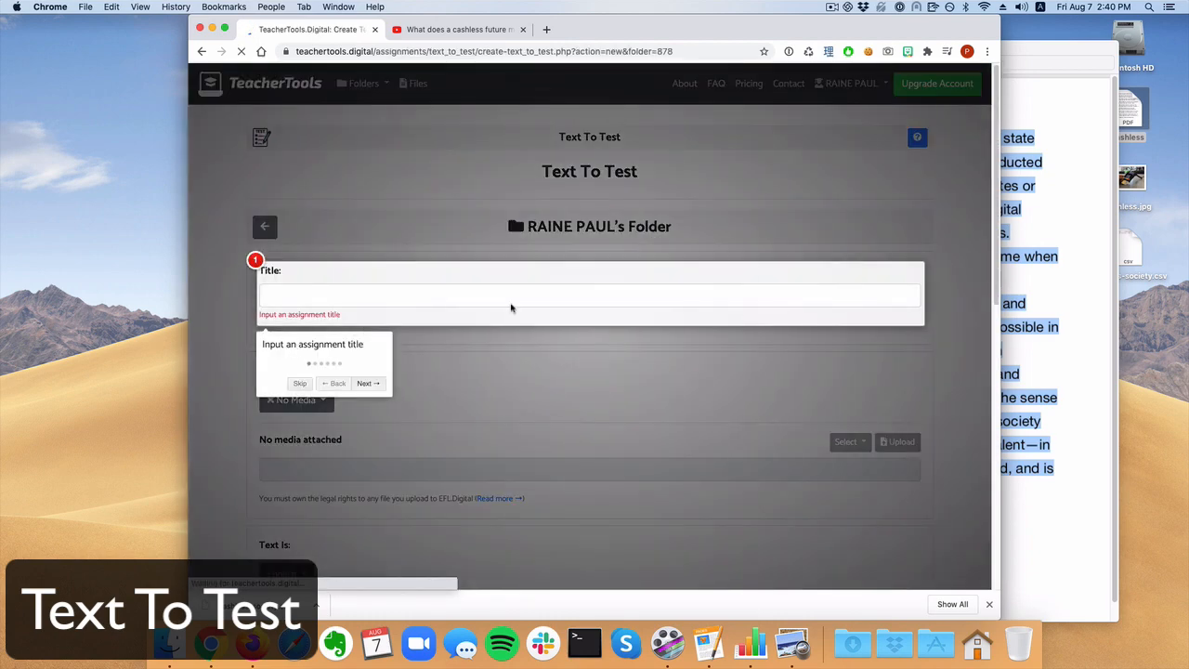
pyautogui.click(356, 294)
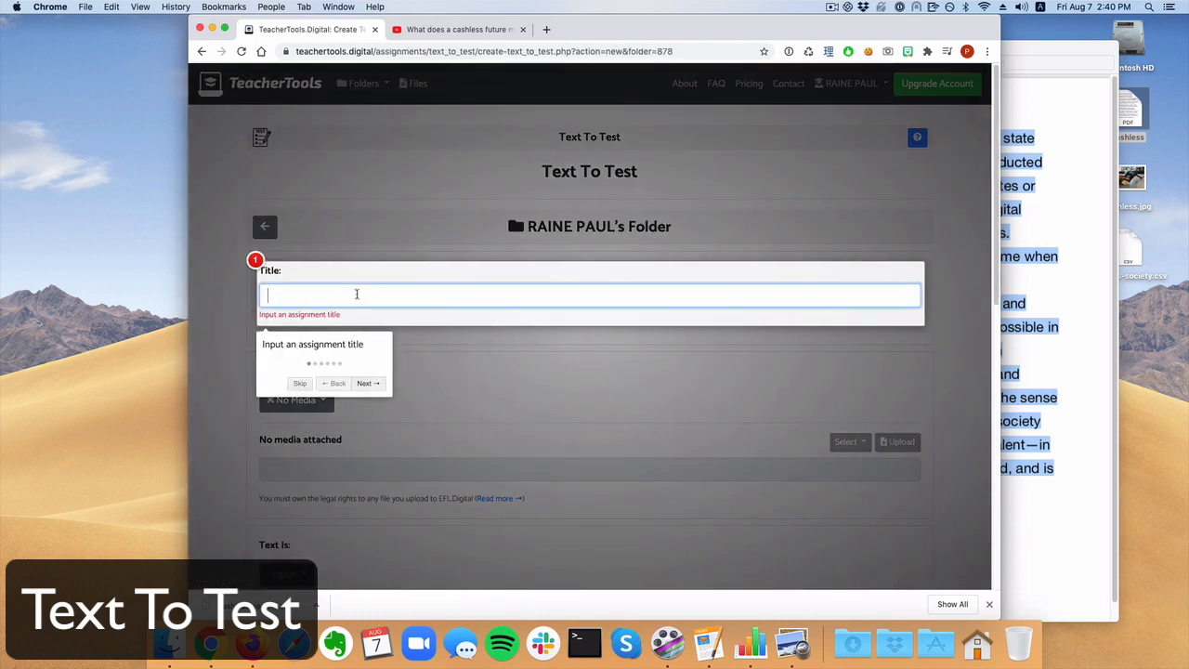
pyautogui.write('Cashless Society')
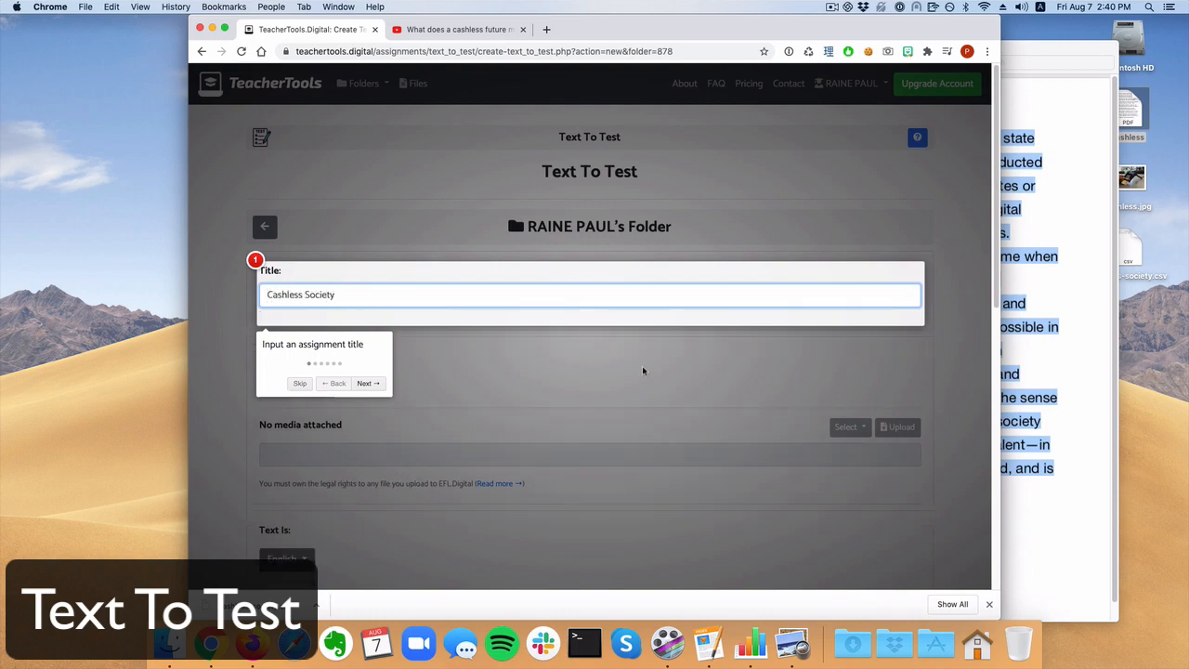
pyautogui.click(642, 371)
# Copy the cashless society passage from the PDF in Preview and paste it as the assignment's text in Chrome.
pyautogui.scroll(-3, 573, 406)
pyautogui.click(1045, 332)
pyautogui.press('super+c')
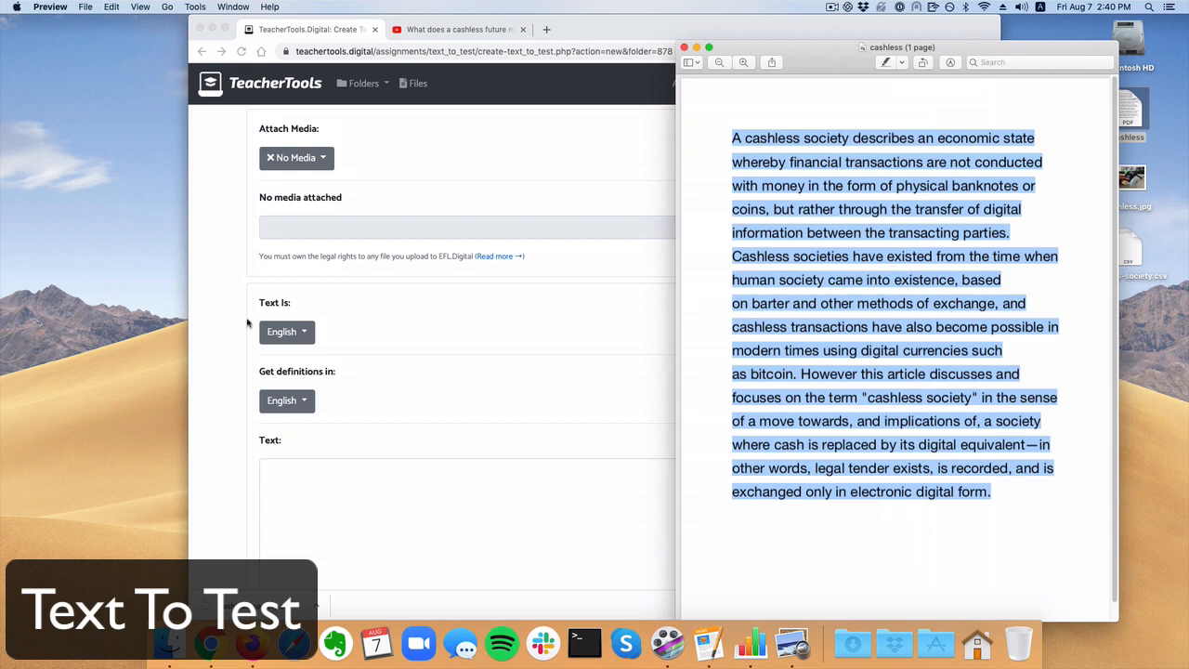
pyautogui.click(247, 322)
pyautogui.scroll(-3, 218, 361)
pyautogui.click(329, 393)
pyautogui.press('super+v')
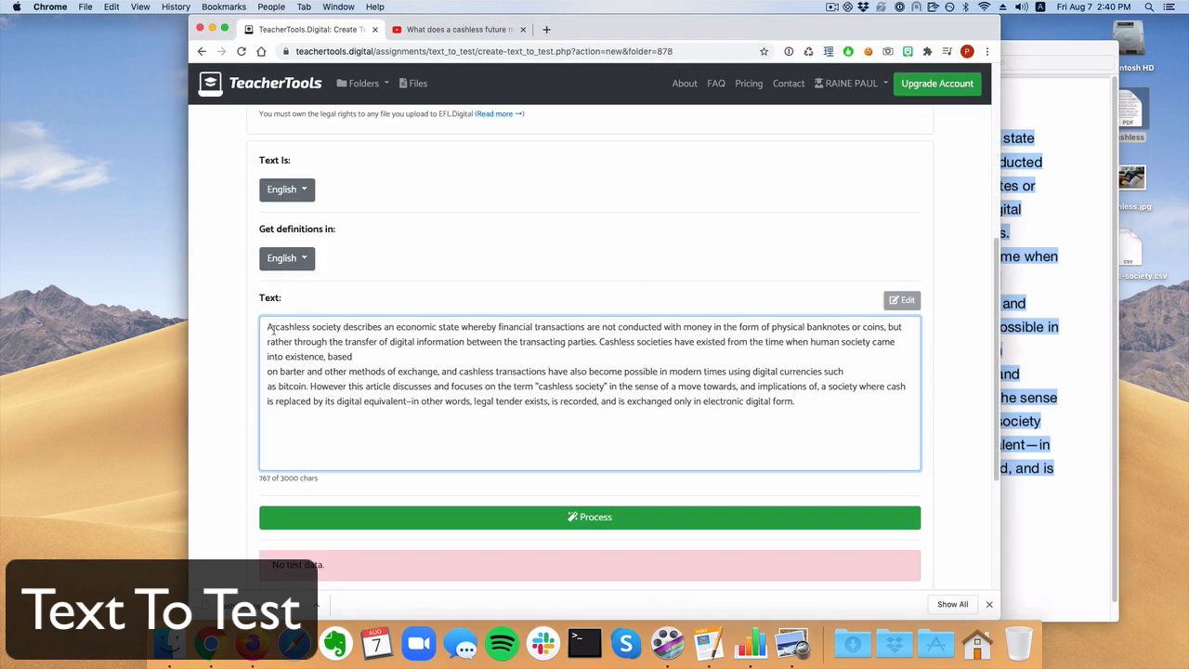
# Remove the stray line breaks before "on barter" and "as bitcoin" in the pasted text.
pyautogui.press('BackSpace')
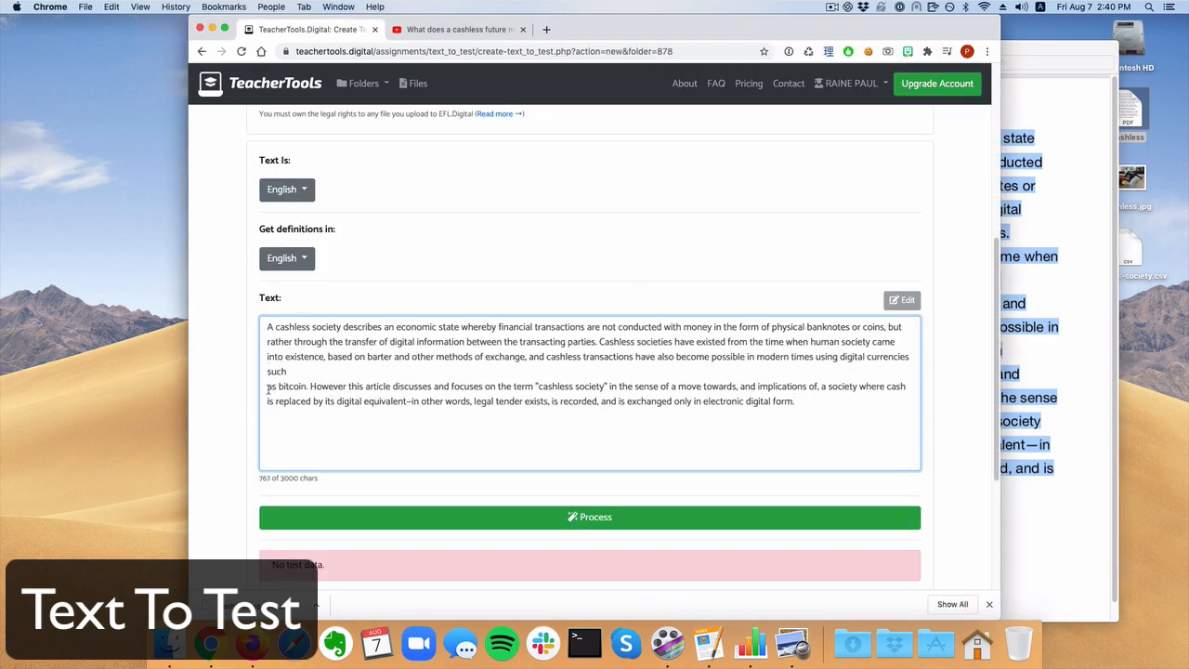
pyautogui.click(268, 387)
pyautogui.press('BackSpace')
# Set the definitions language to Japanese (日本語) and process the text into test data.
pyautogui.scroll(1, 306, 214)
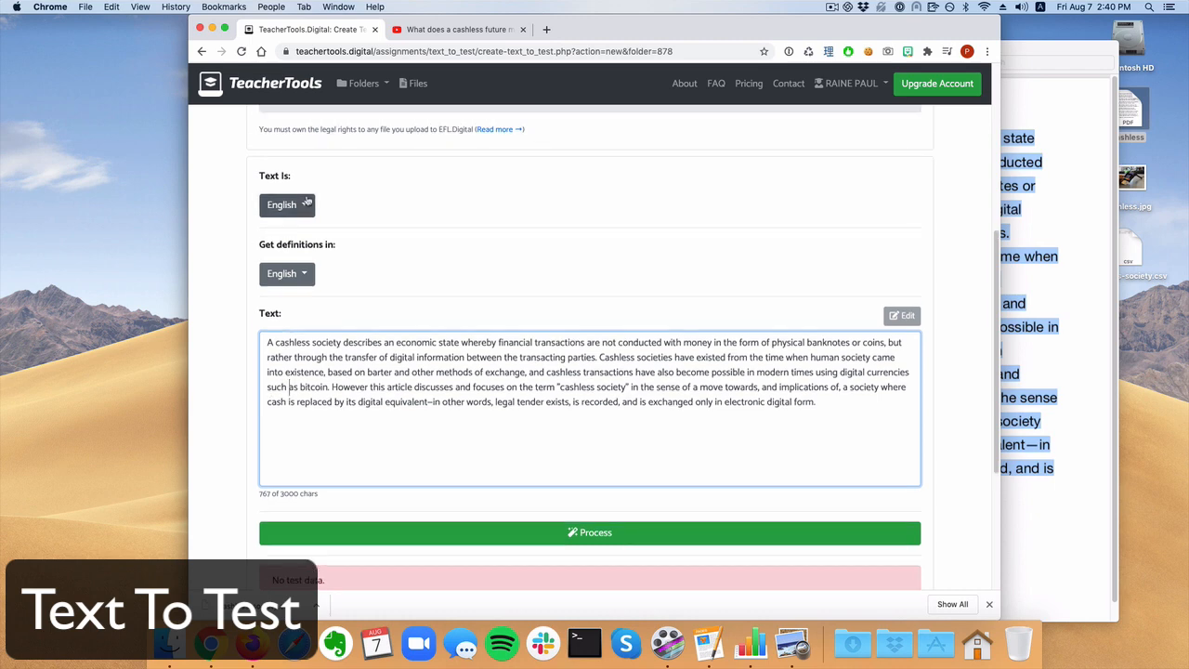
pyautogui.click(288, 274)
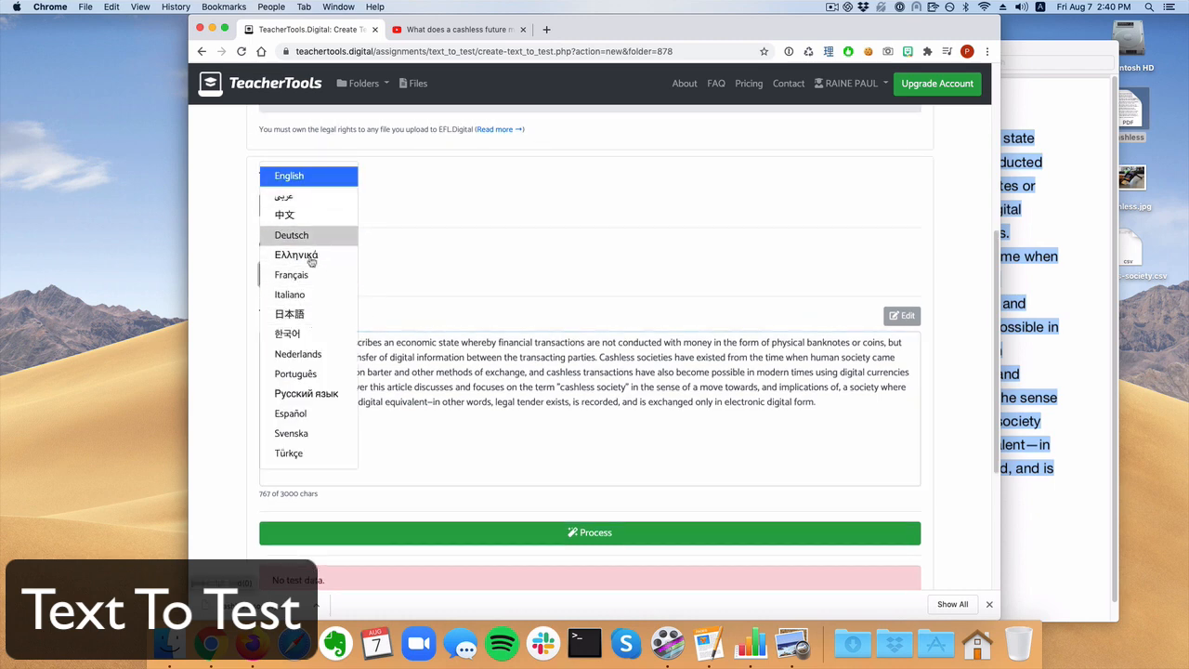
pyautogui.click(304, 319)
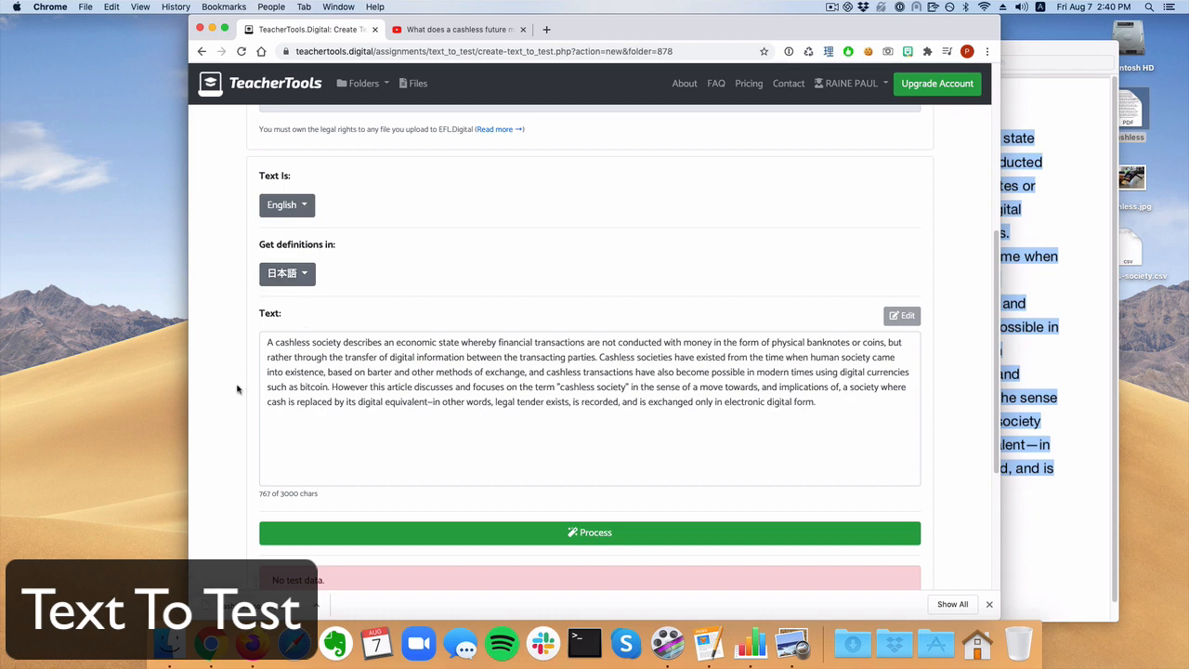
pyautogui.scroll(-2, 231, 420)
pyautogui.scroll(-2, 228, 425)
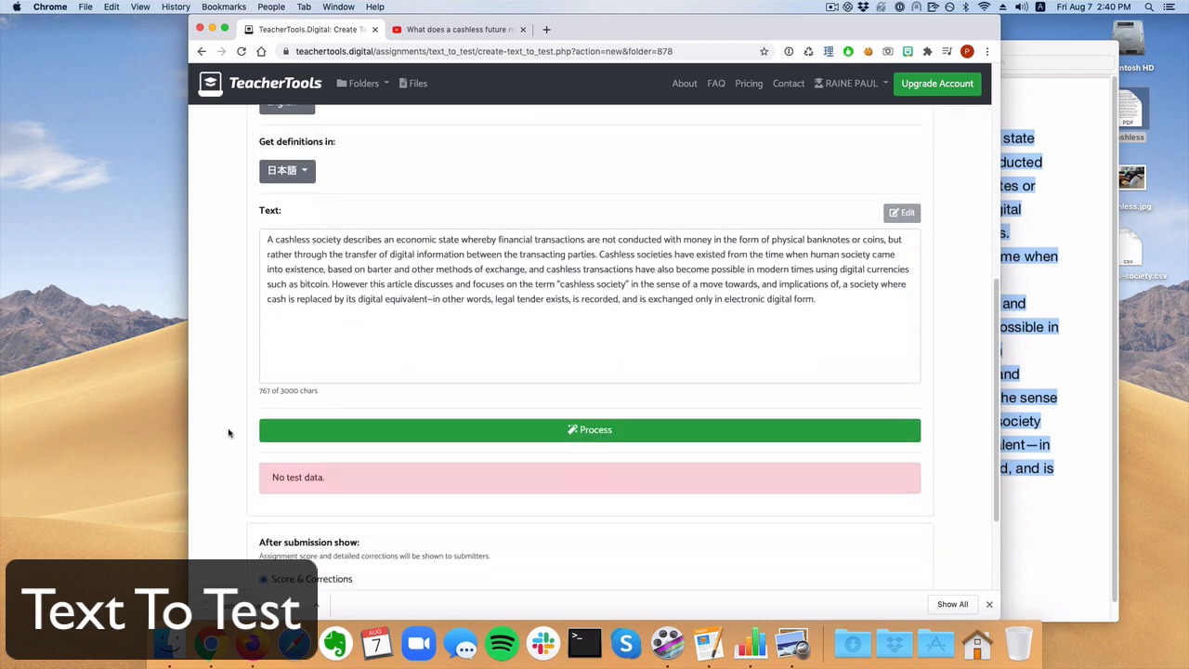
pyautogui.click(312, 429)
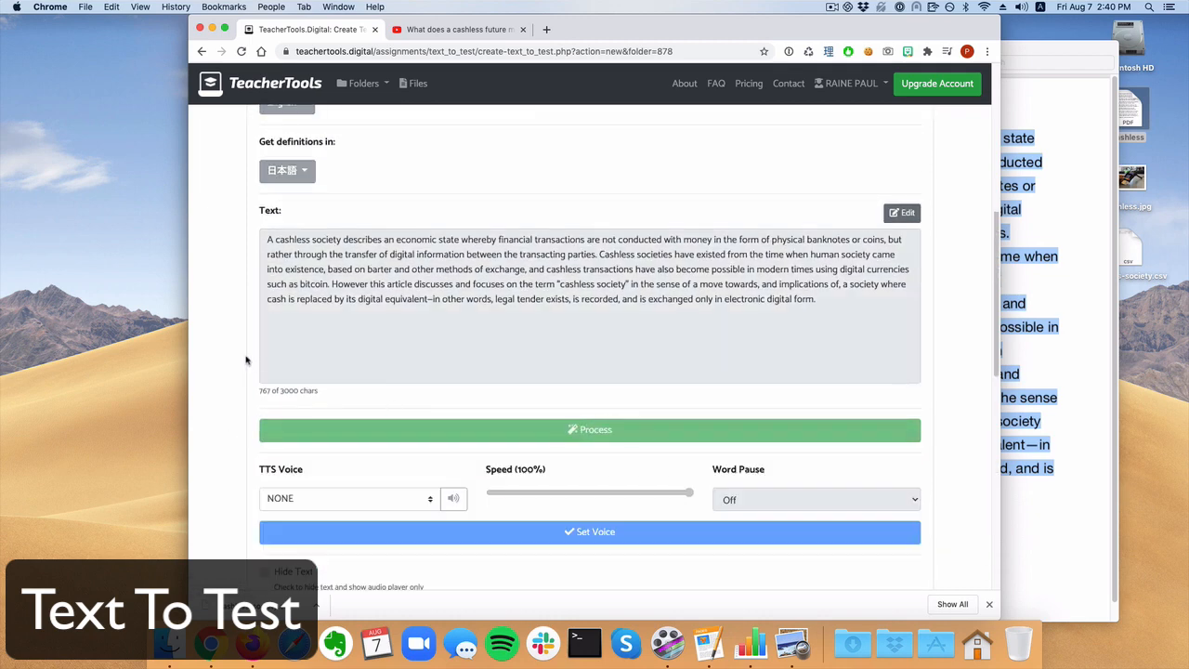
# Look over the generated vocabulary list and include "banknotes" in the test.
pyautogui.scroll(-5, 246, 419)
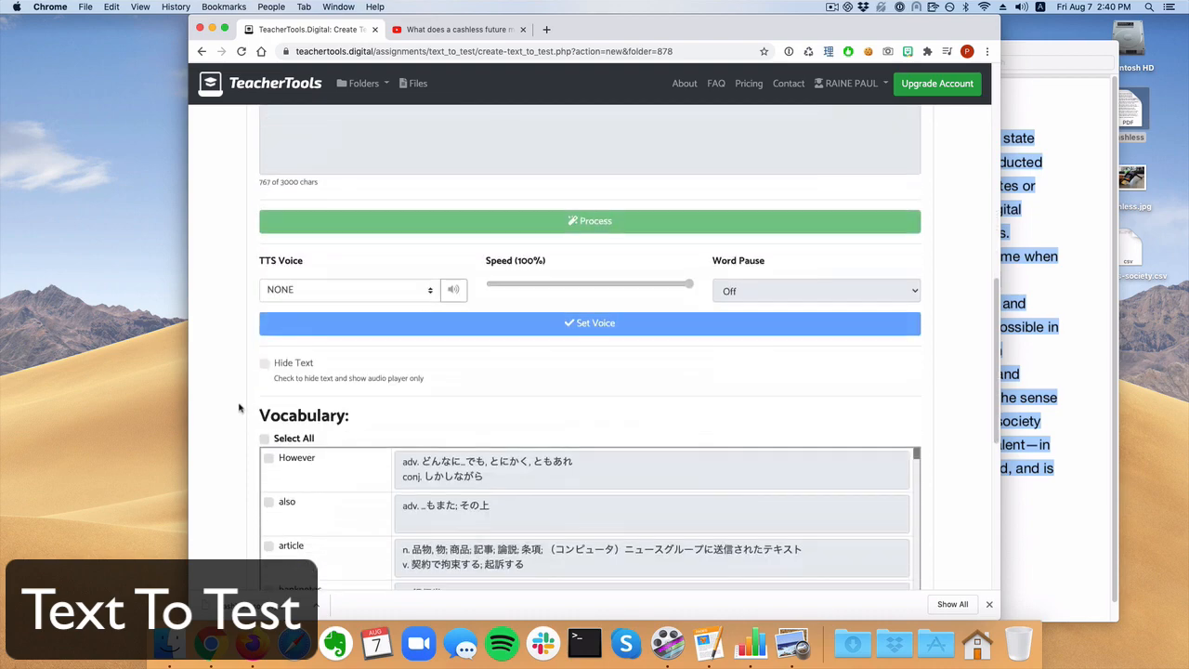
pyautogui.scroll(-4, 239, 408)
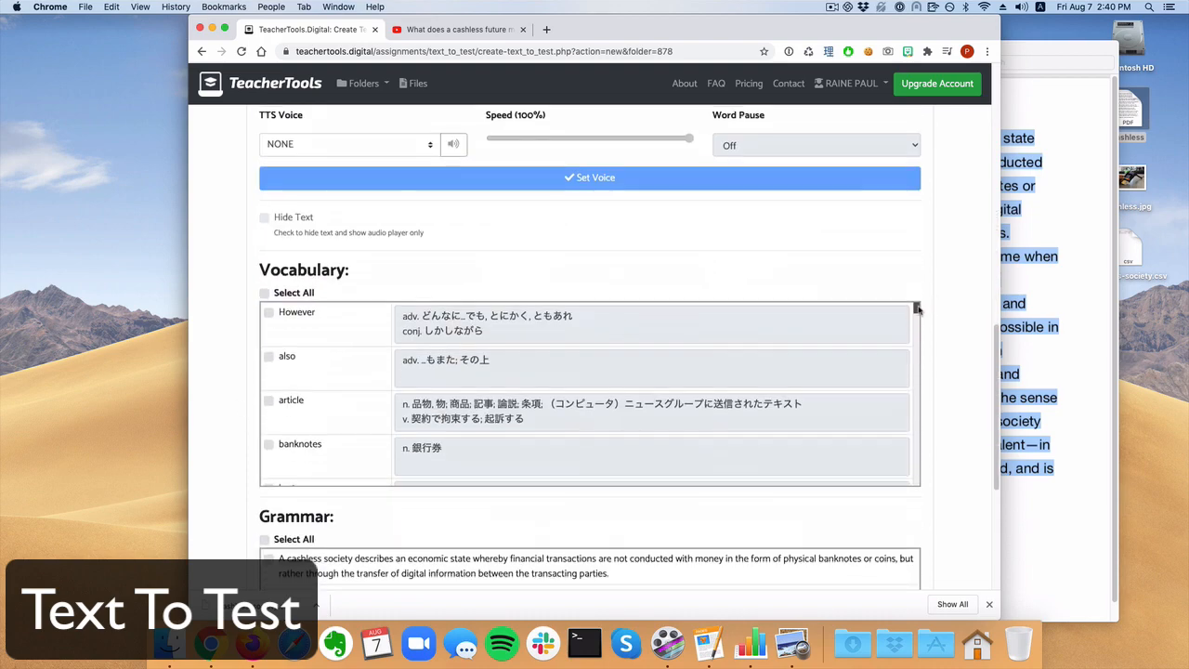
pyautogui.moveTo(917, 309)
pyautogui.mouseDown()
pyautogui.moveTo(925, 485)
pyautogui.moveTo(921, 305)
pyautogui.mouseUp()
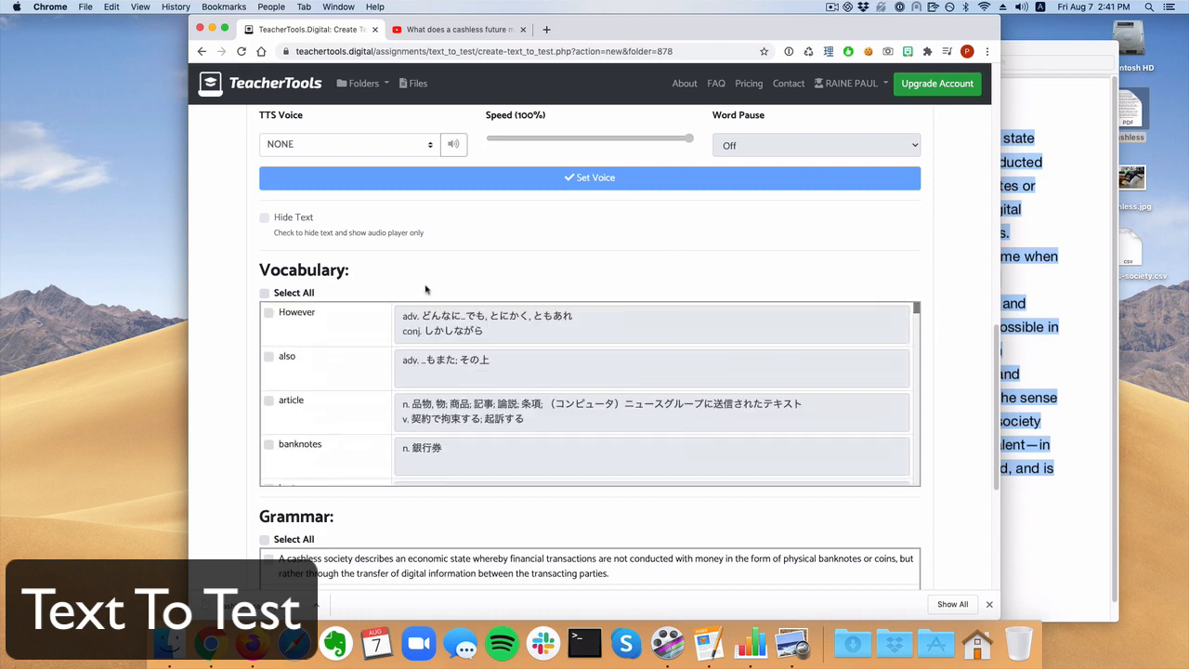
pyautogui.scroll(4, 420, 288)
pyautogui.scroll(-3, 420, 289)
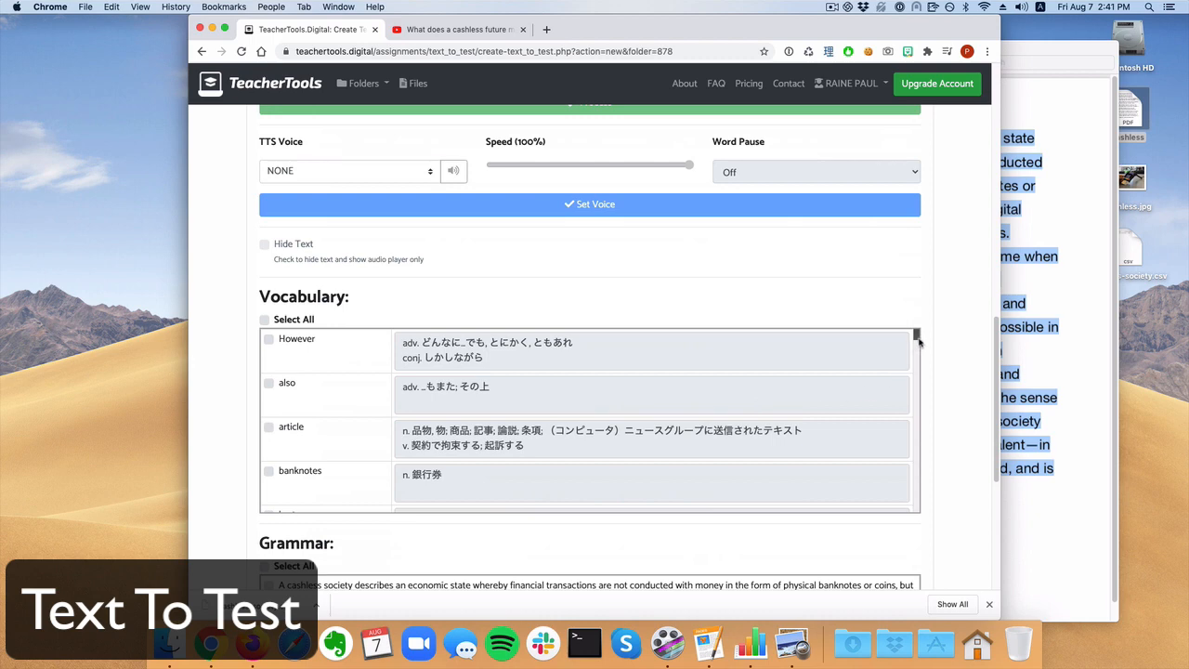
pyautogui.click(290, 474)
pyautogui.scroll(-5, 916, 335)
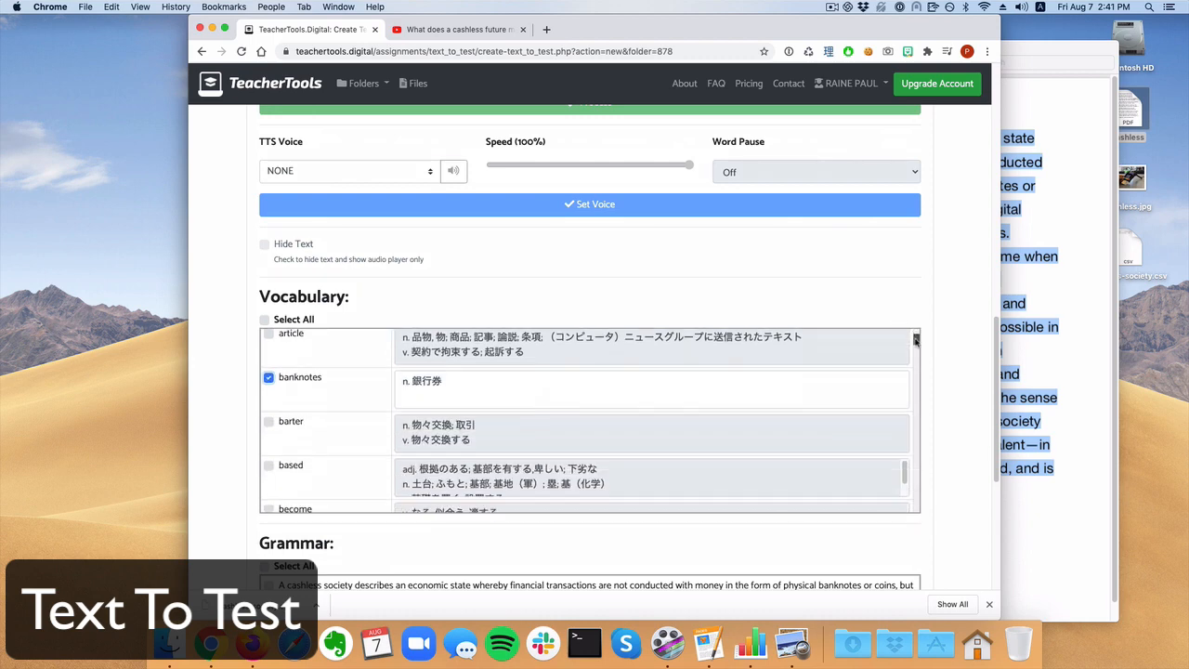
# Include "barter" in the vocabulary and delete its noun definition, keeping only the verb meaning.
pyautogui.scroll(2, 417, 366)
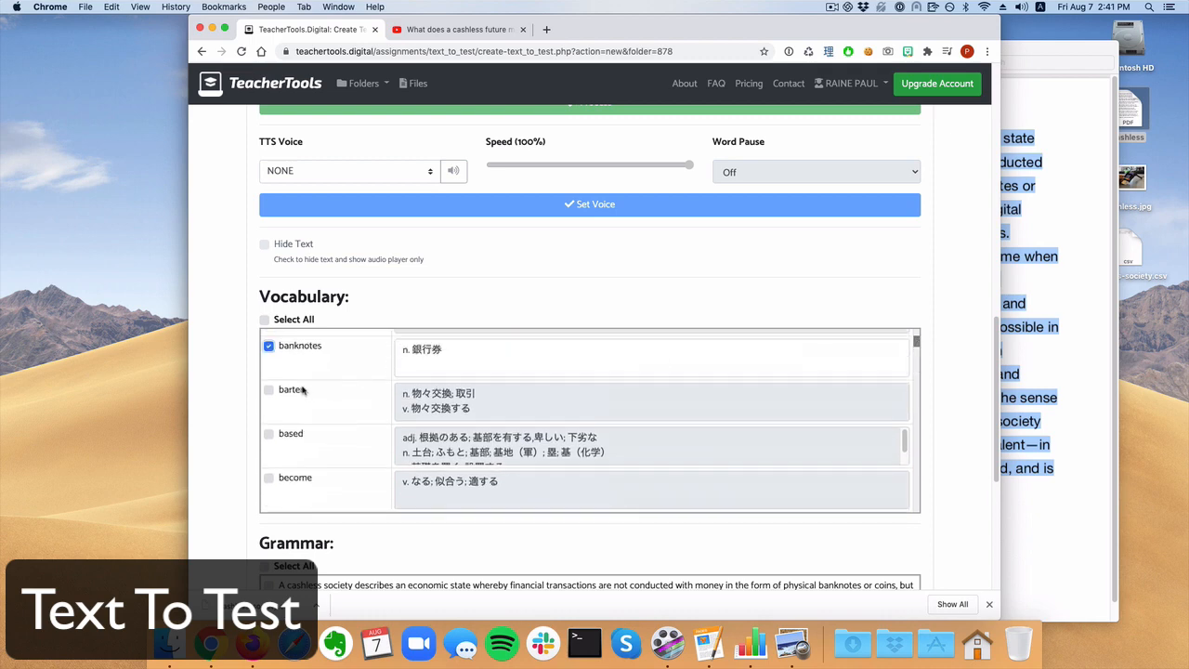
pyautogui.click(303, 390)
pyautogui.moveTo(402, 410); pyautogui.dragTo(384, 348)
pyautogui.press('BackSpace')
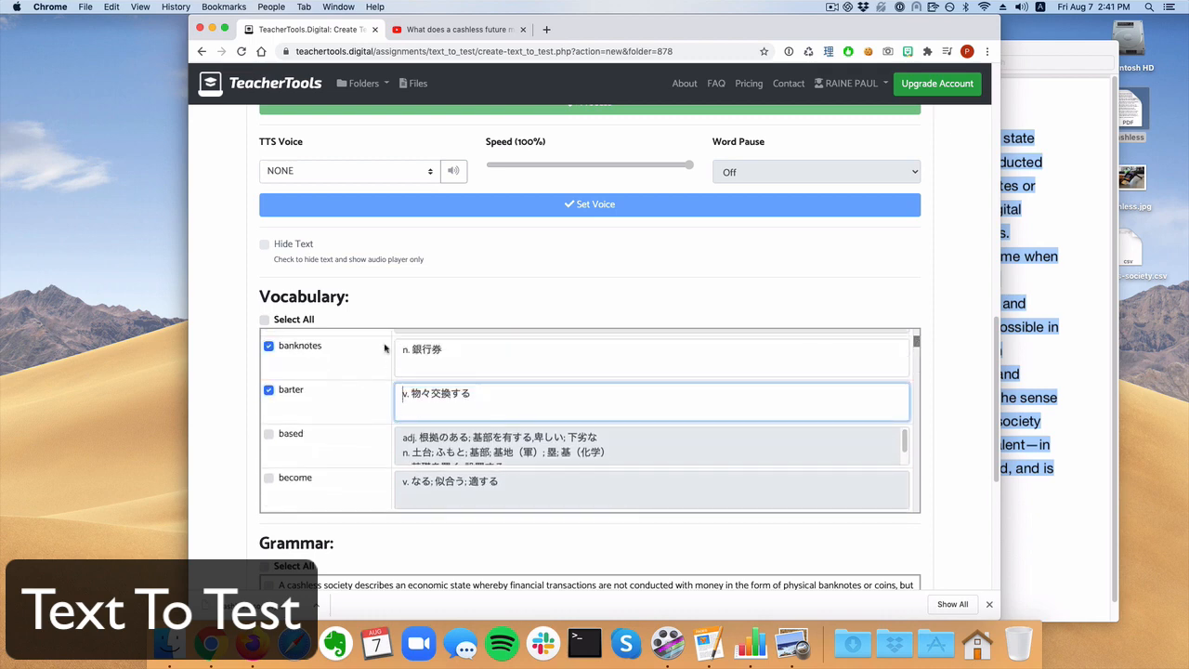
# Include "cashless" and "transactions" in the test vocabulary.
pyautogui.scroll(-5, 357, 370)
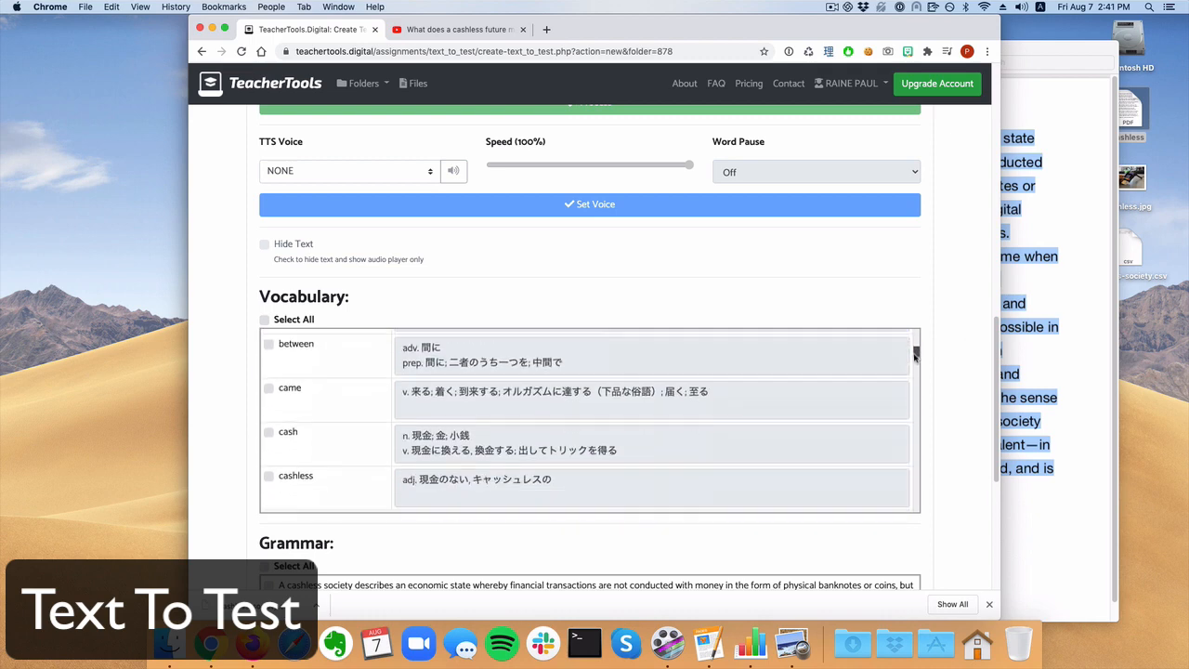
pyautogui.click(335, 366)
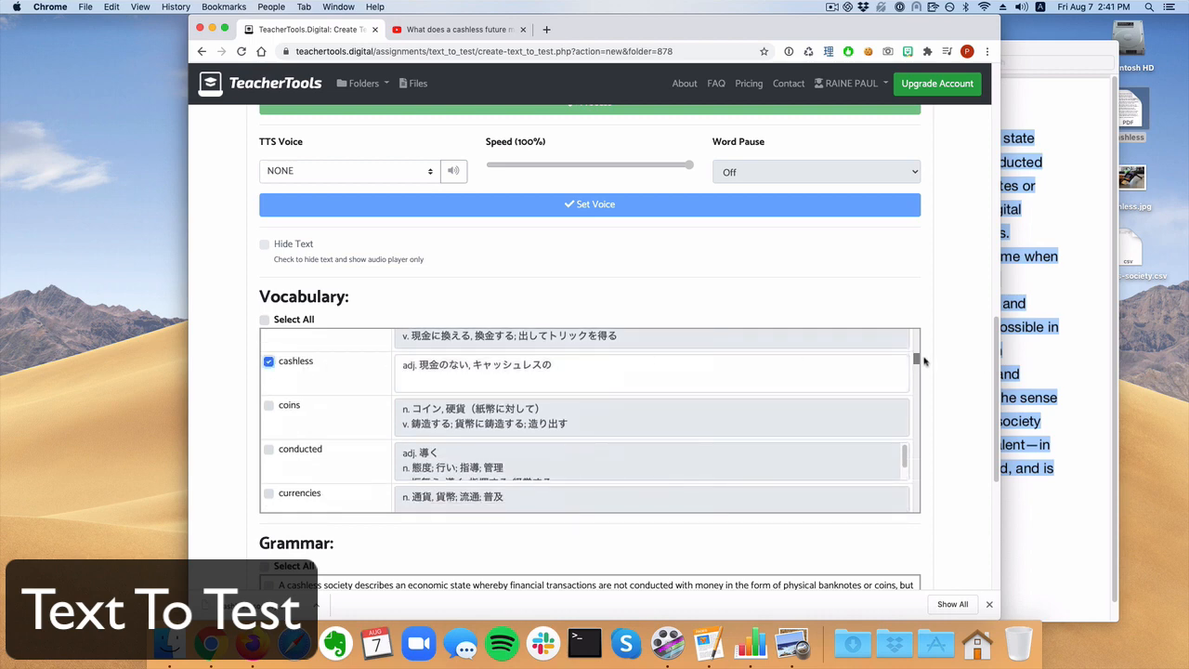
pyautogui.moveTo(916, 365); pyautogui.dragTo(915, 399)
pyautogui.moveTo(914, 411); pyautogui.dragTo(897, 499)
pyautogui.click(322, 391)
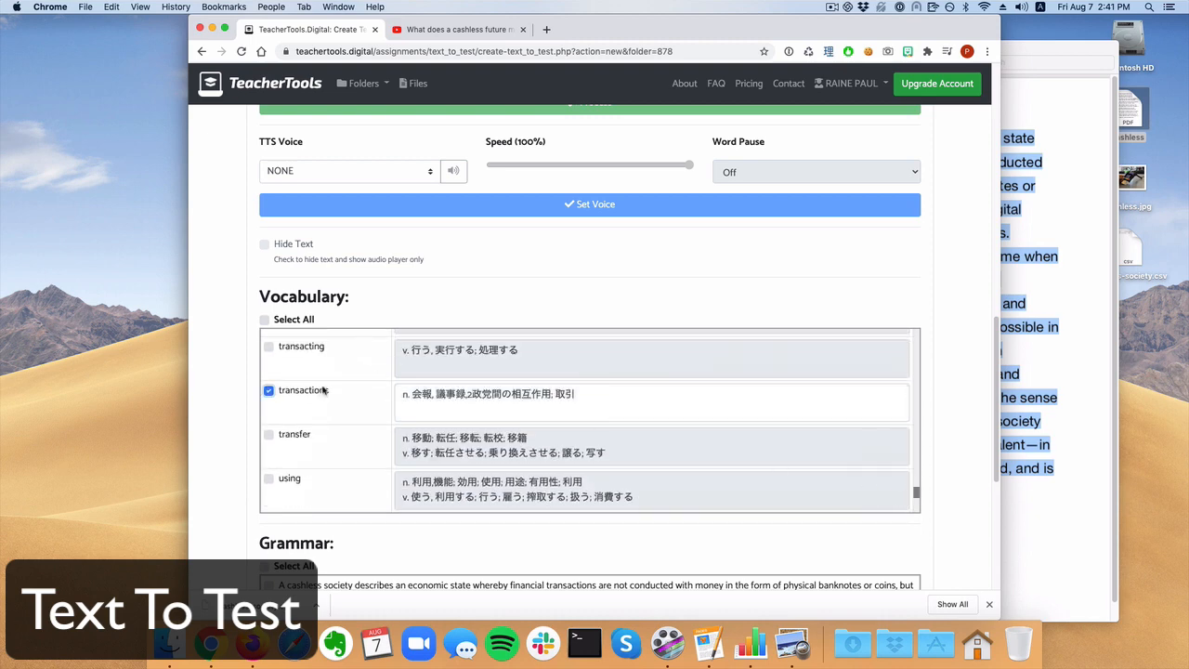
# Include all three sentences of the passage individually in the grammar section.
pyautogui.scroll(-5, 337, 454)
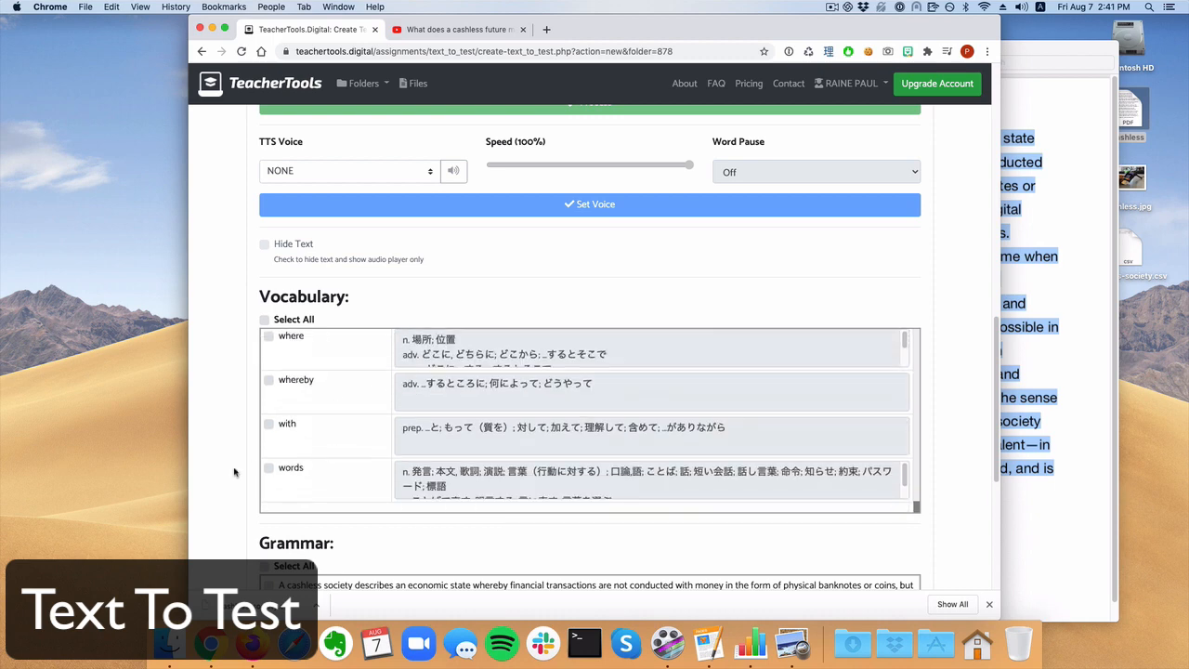
pyautogui.scroll(-5, 235, 473)
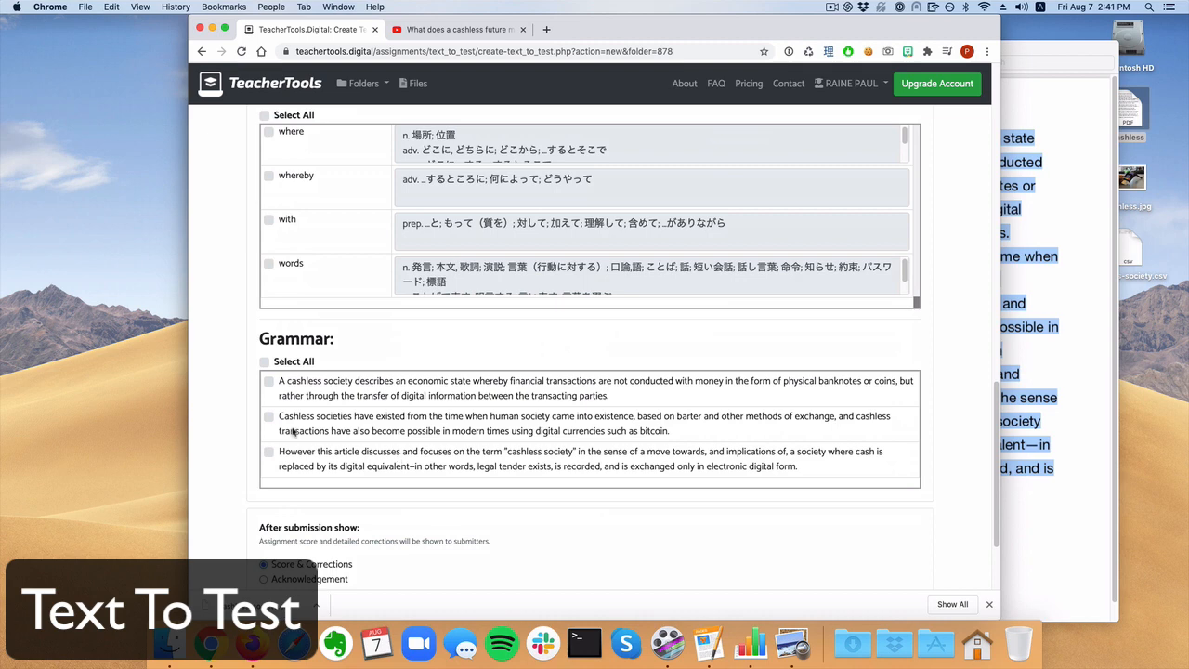
pyautogui.click(319, 381)
pyautogui.click(309, 421)
pyautogui.click(313, 450)
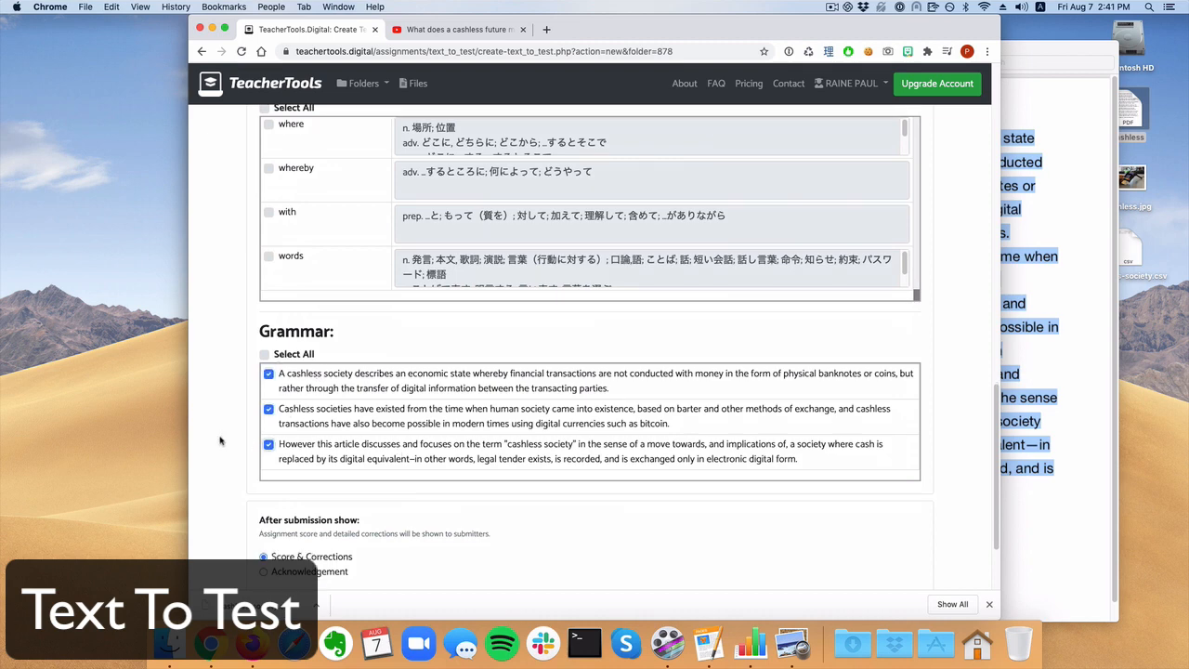
# Save the Text To Test assignment and copy its submission link.
pyautogui.scroll(-3, 220, 441)
pyautogui.click(681, 495)
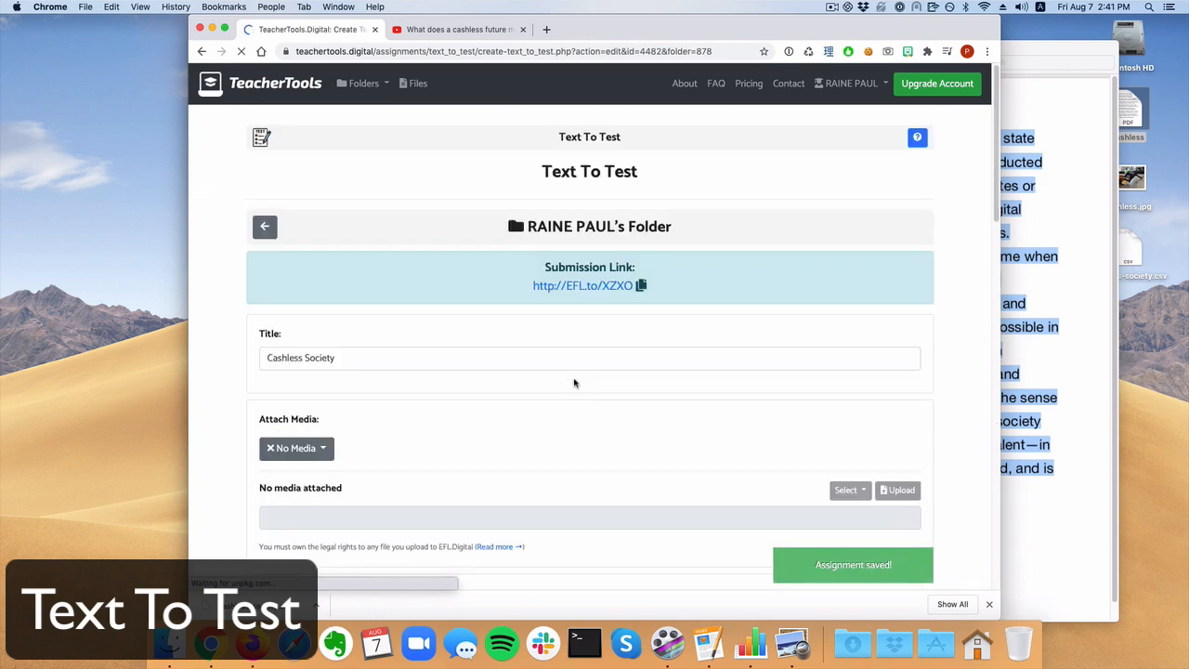
pyautogui.click(640, 288)
# Switch to Firefox, open the copied submission link as a student and look over the reading passage.
pyautogui.hotkey('ctrl', 'Up')
pyautogui.click(725, 260)
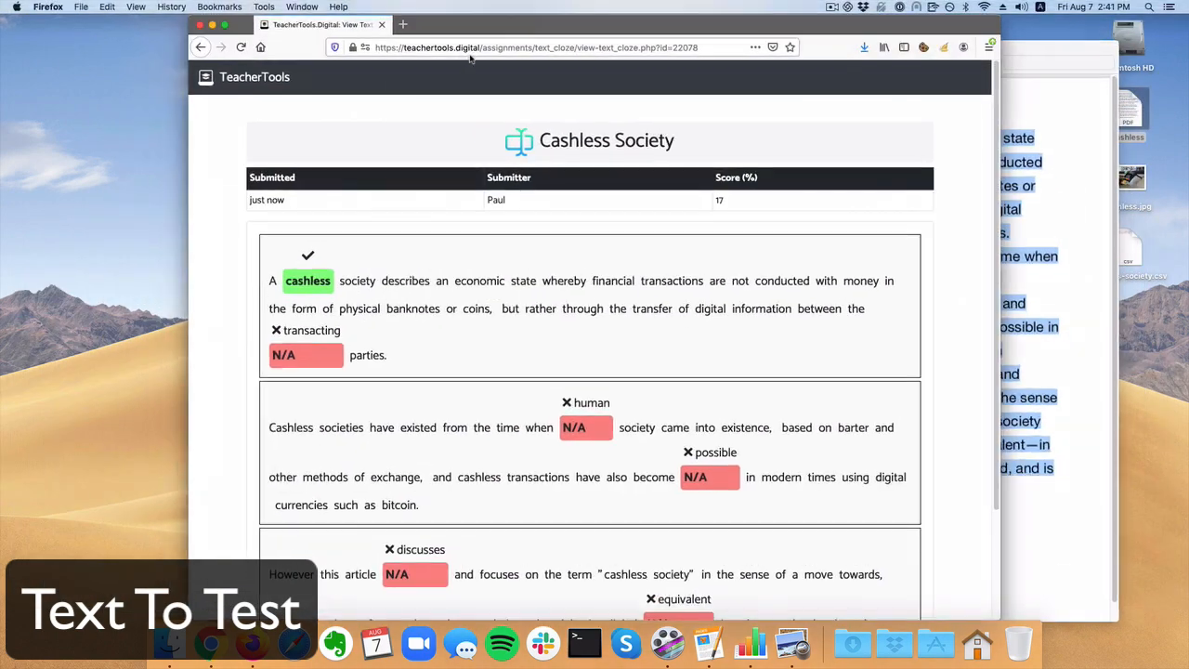
pyautogui.click(472, 51)
pyautogui.press('super+v')
pyautogui.press('Return')
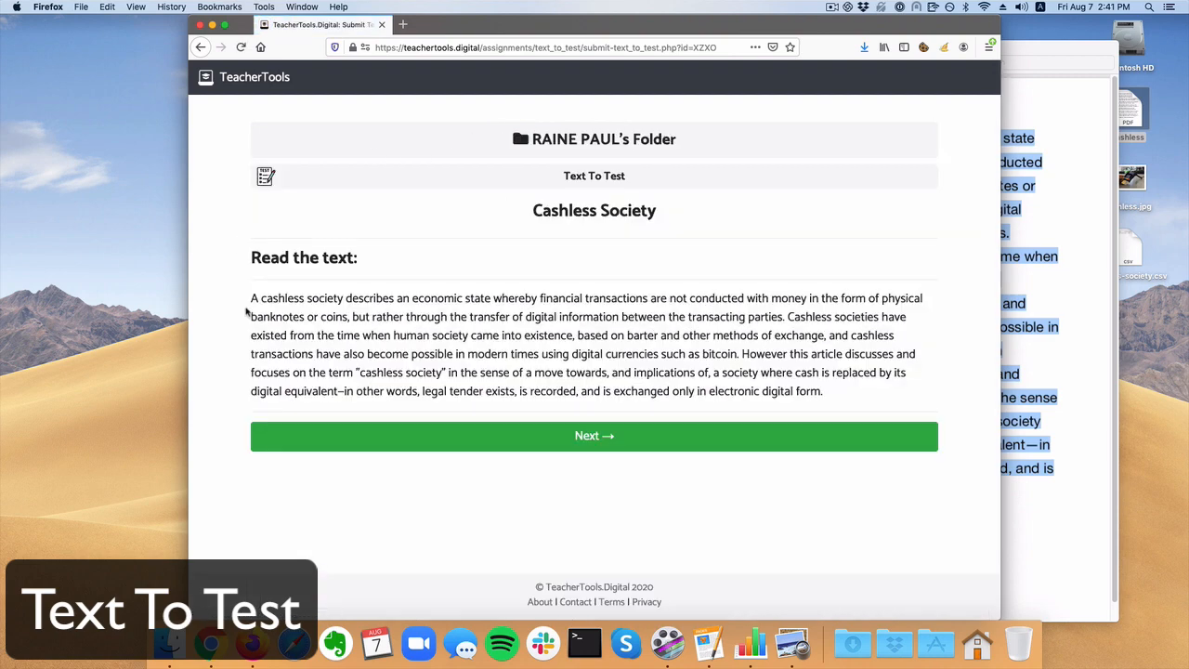
pyautogui.moveTo(251, 299); pyautogui.dragTo(824, 392)
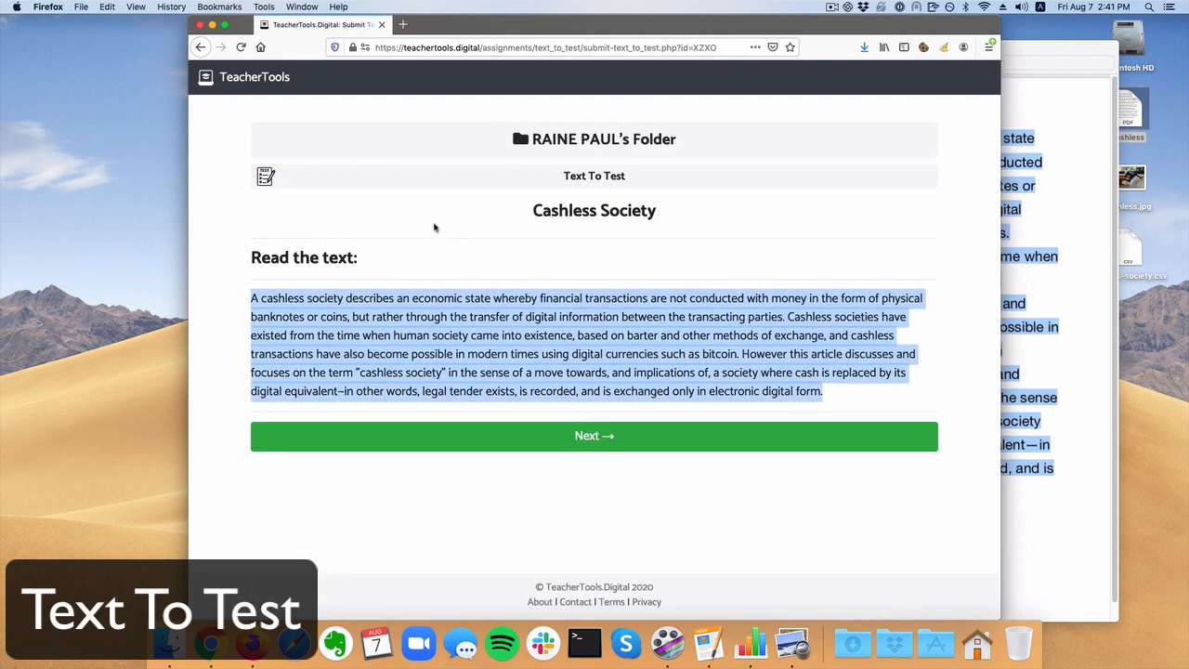
# Return to the assignment editor in Chrome, set the passage's TTS voice to Emma (UK) and update the assignment.
pyautogui.hotkey('ctrl', 'Up')
pyautogui.click(385, 290)
pyautogui.scroll(-4, 219, 399)
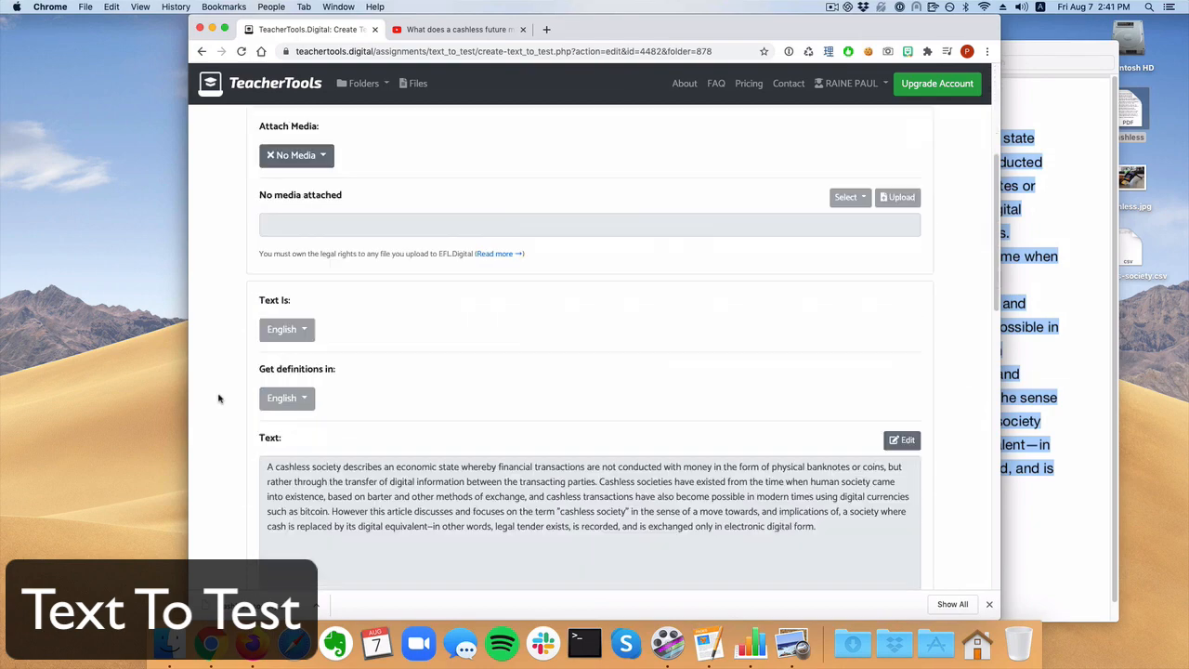
pyautogui.scroll(-5, 220, 399)
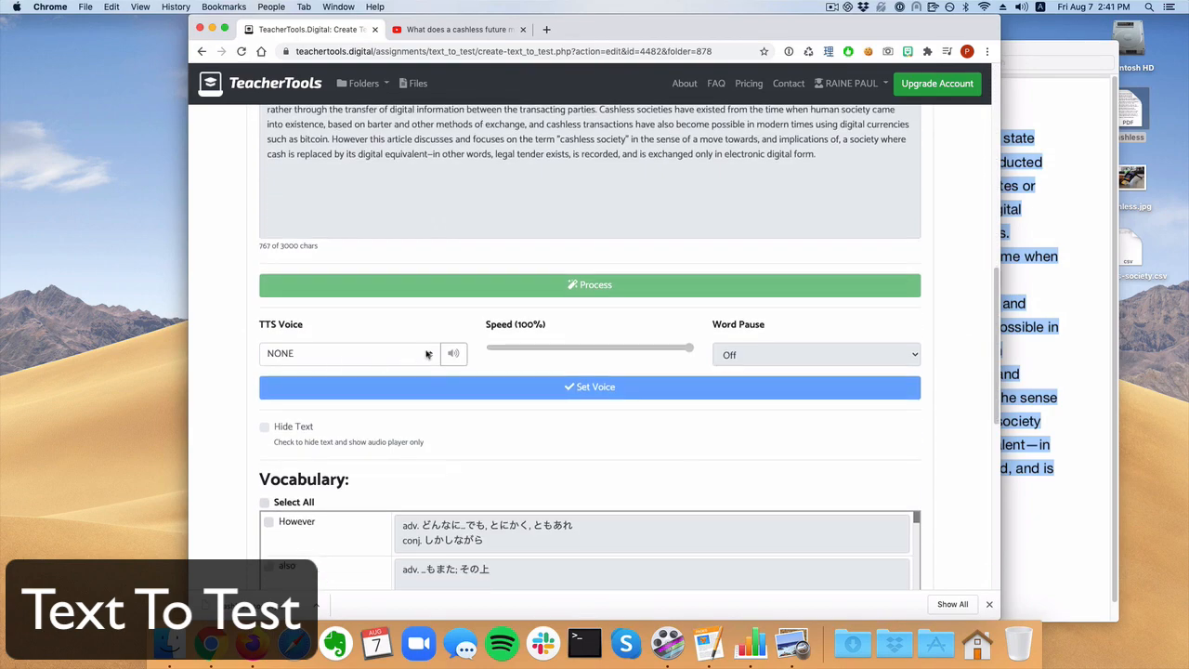
pyautogui.click(428, 354)
pyautogui.scroll(-2, 365, 488)
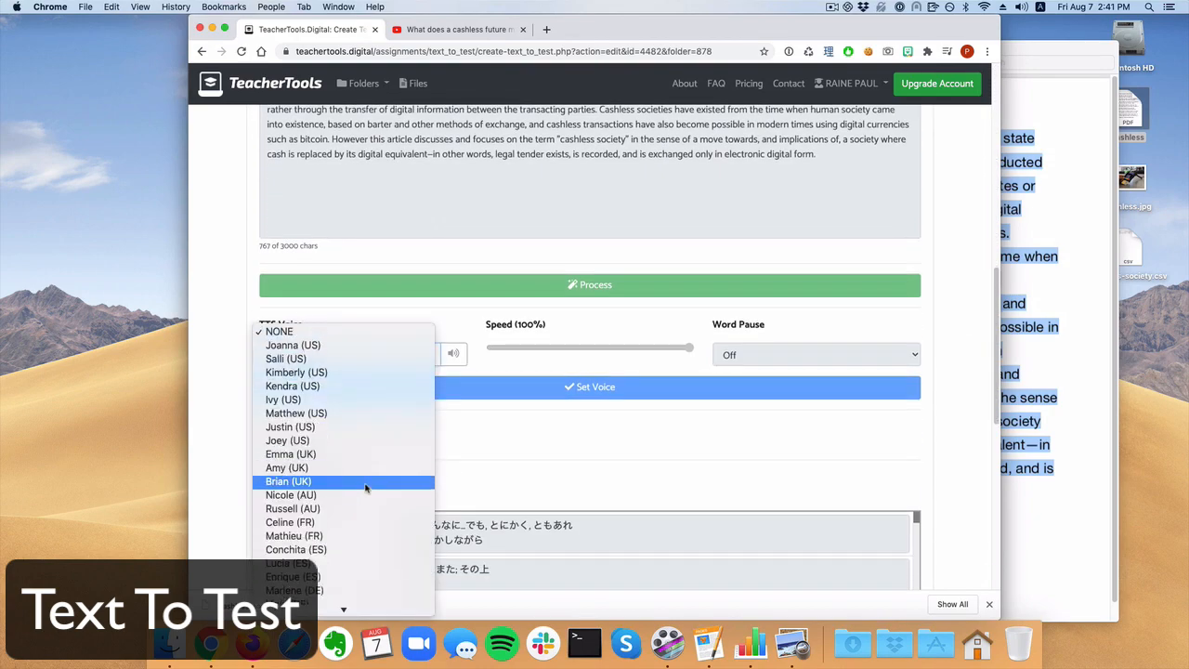
pyautogui.click(371, 447)
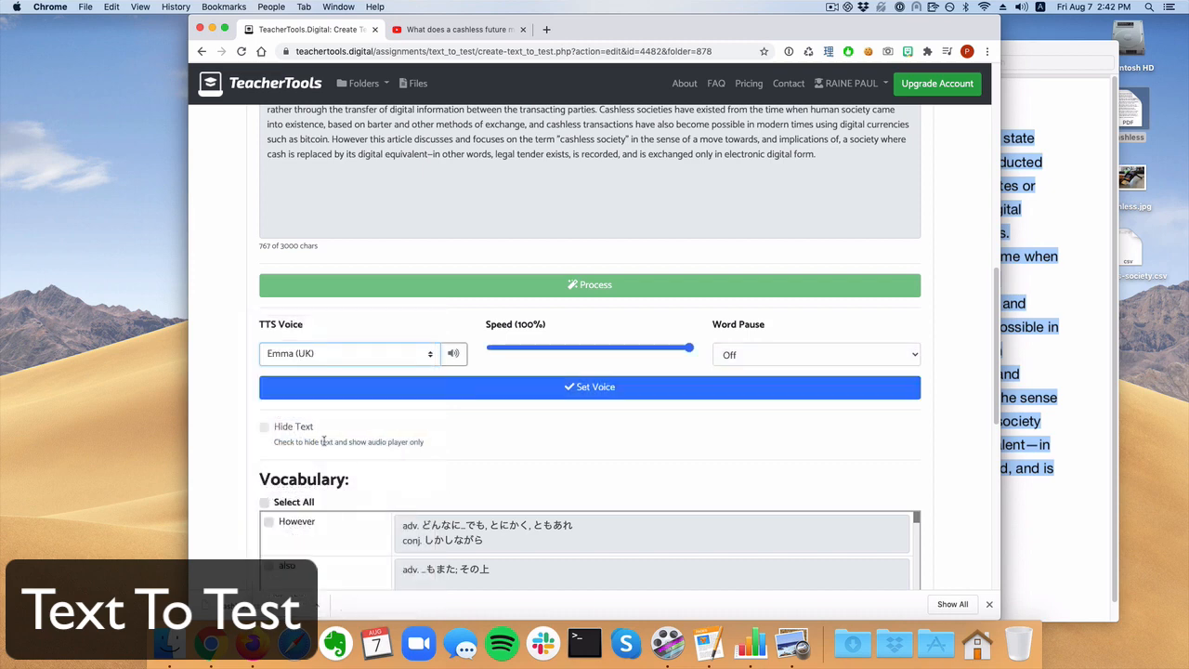
pyautogui.click(534, 393)
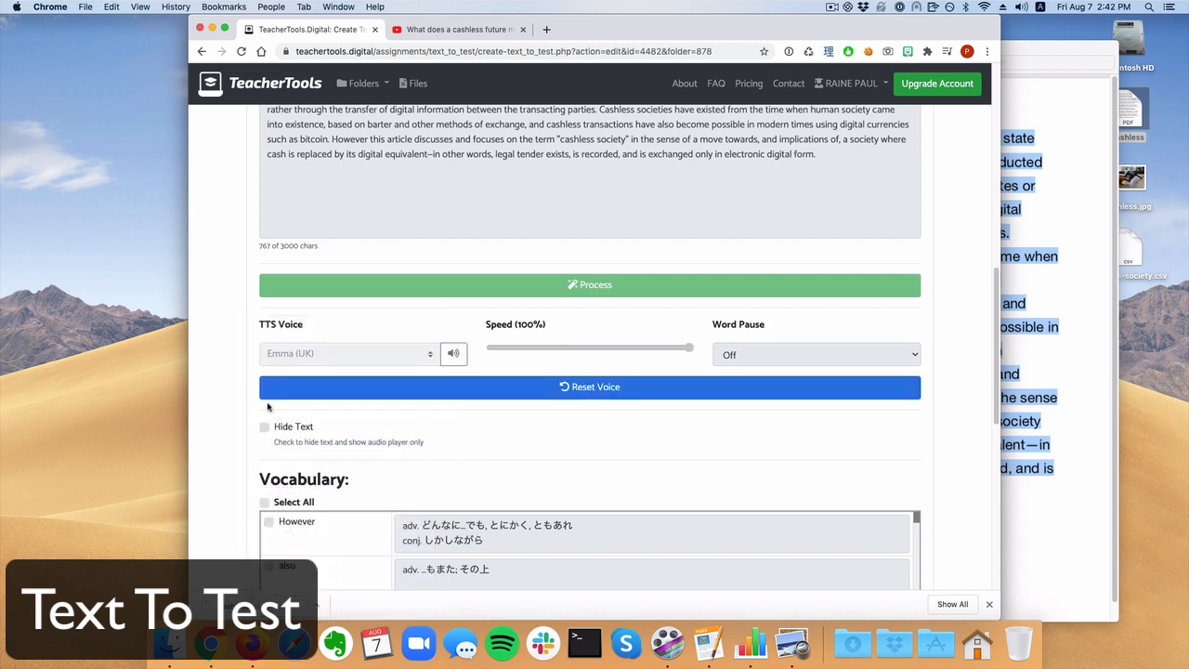
pyautogui.scroll(-10, 233, 429)
pyautogui.click(456, 465)
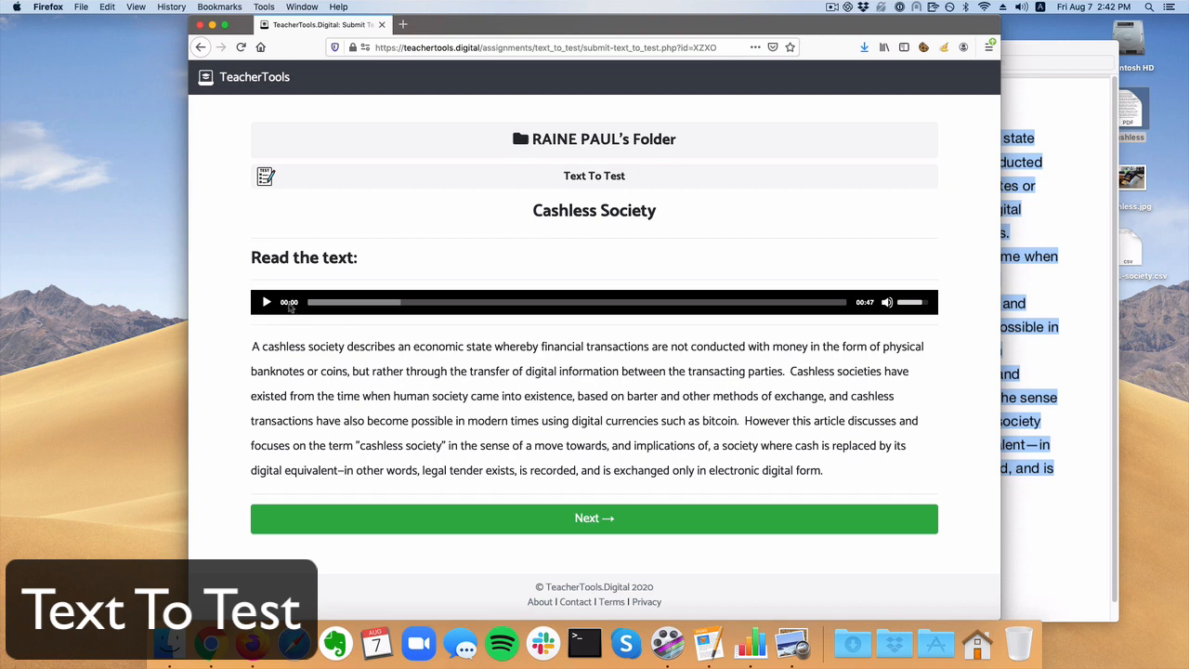
# Play the passage's audio in the student view in Firefox to check the sentence highlighting, and pause it.
pyautogui.click(268, 304)
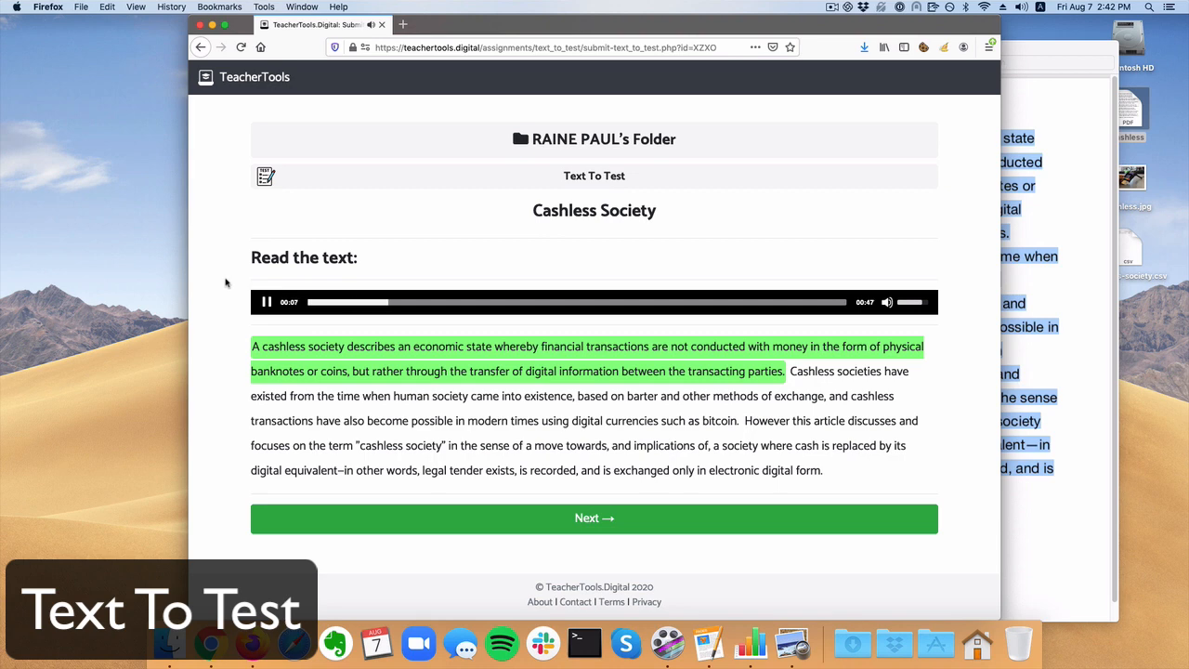
pyautogui.click(267, 303)
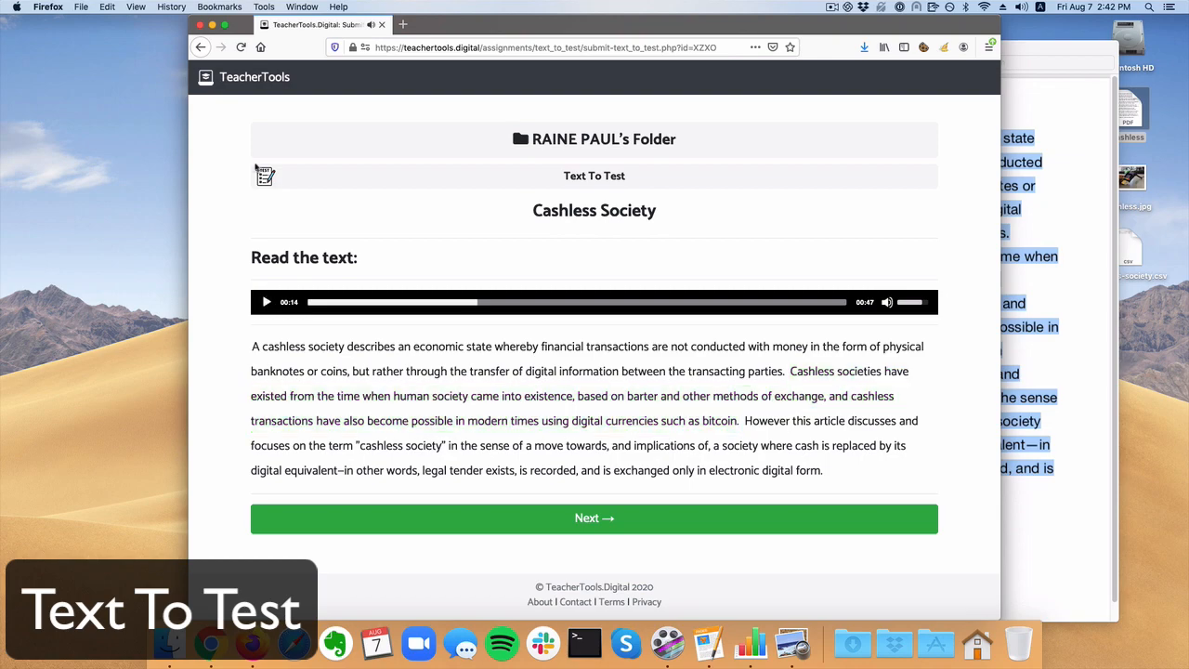
# Return to the assignment editor in Chrome, enable Hide Text for the passage and update the assignment.
pyautogui.hotkey('ctrl', 'Up')
pyautogui.click(374, 252)
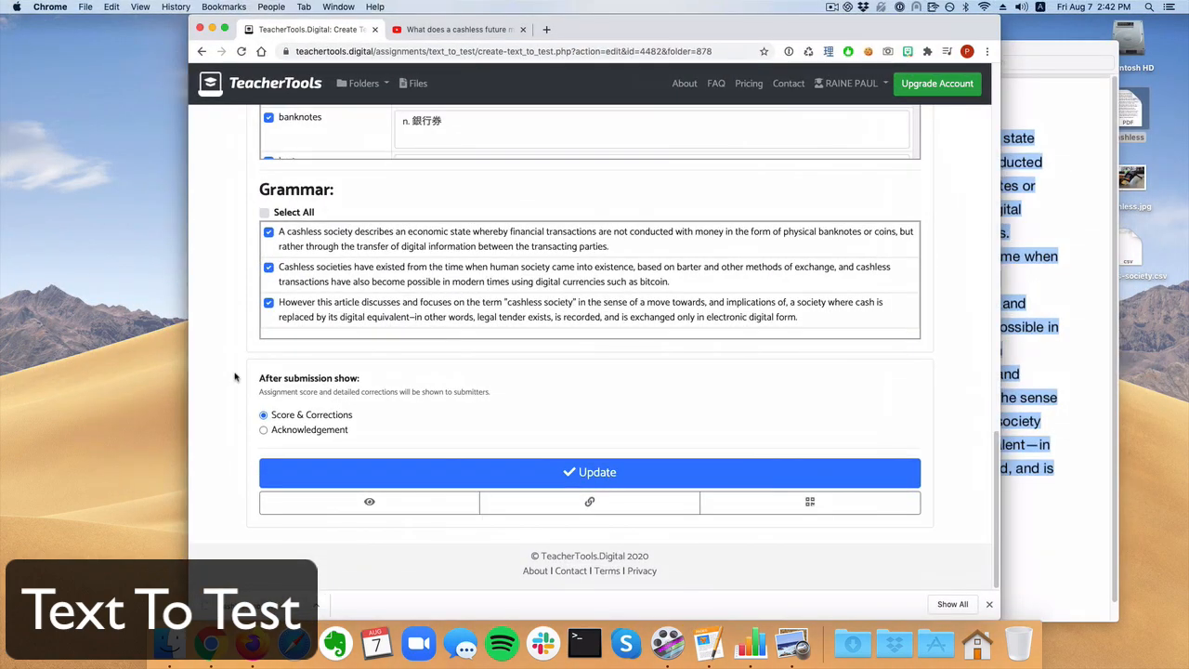
pyautogui.scroll(10, 235, 377)
pyautogui.scroll(-2, 235, 377)
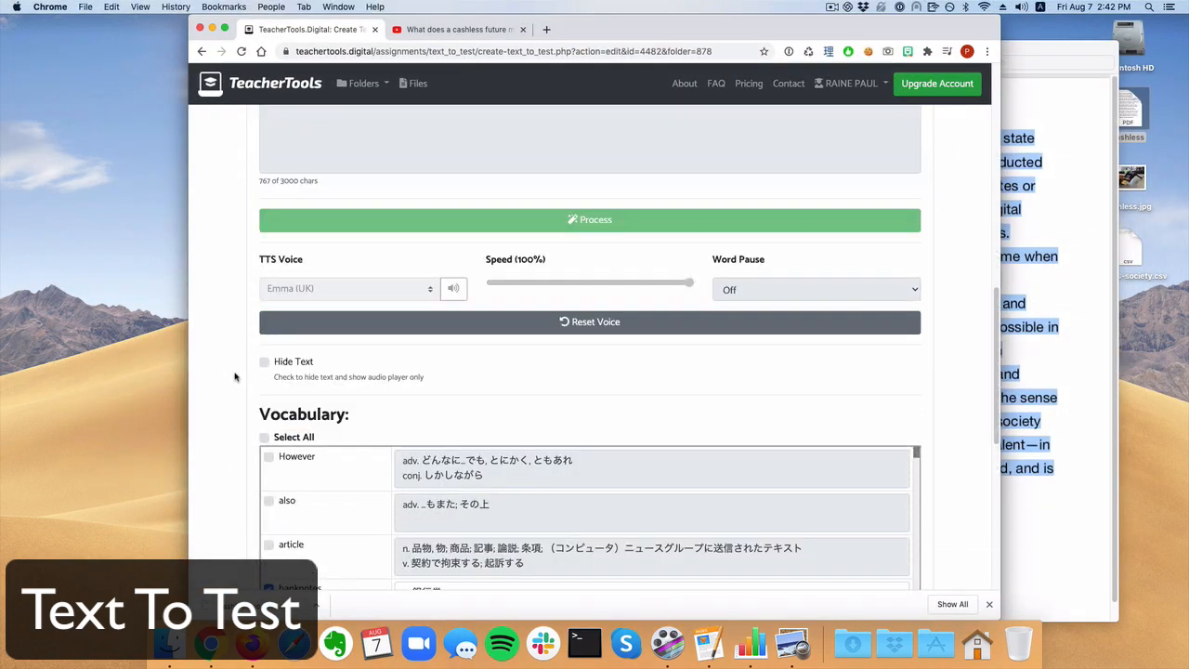
pyautogui.click(295, 363)
pyautogui.scroll(-10, 216, 416)
pyautogui.click(448, 473)
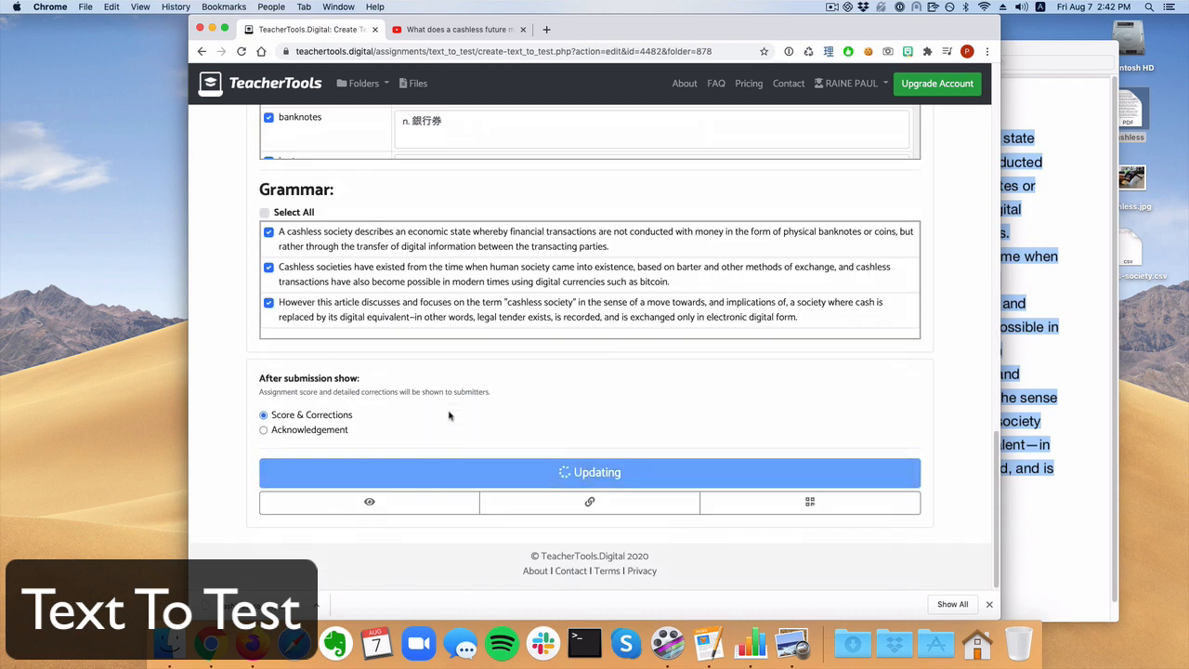
# Switch to the student page in Firefox, reload it and play the audio of the hidden passage.
pyautogui.hotkey('ctrl', 'Up')
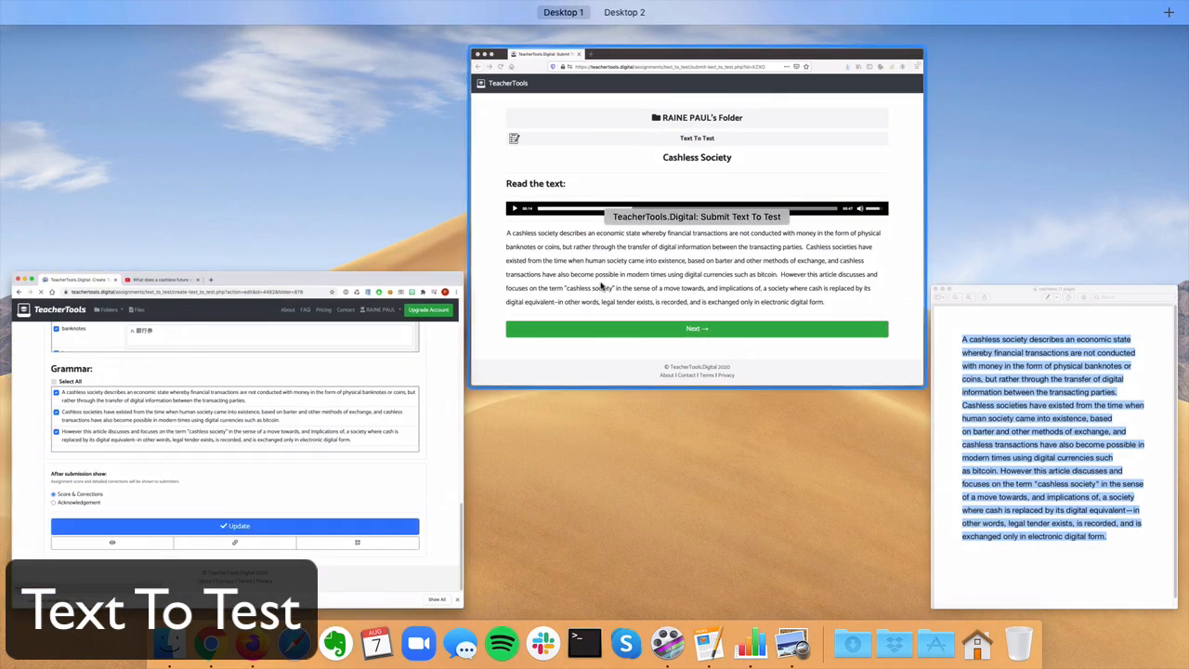
pyautogui.click(603, 284)
pyautogui.press('super+r')
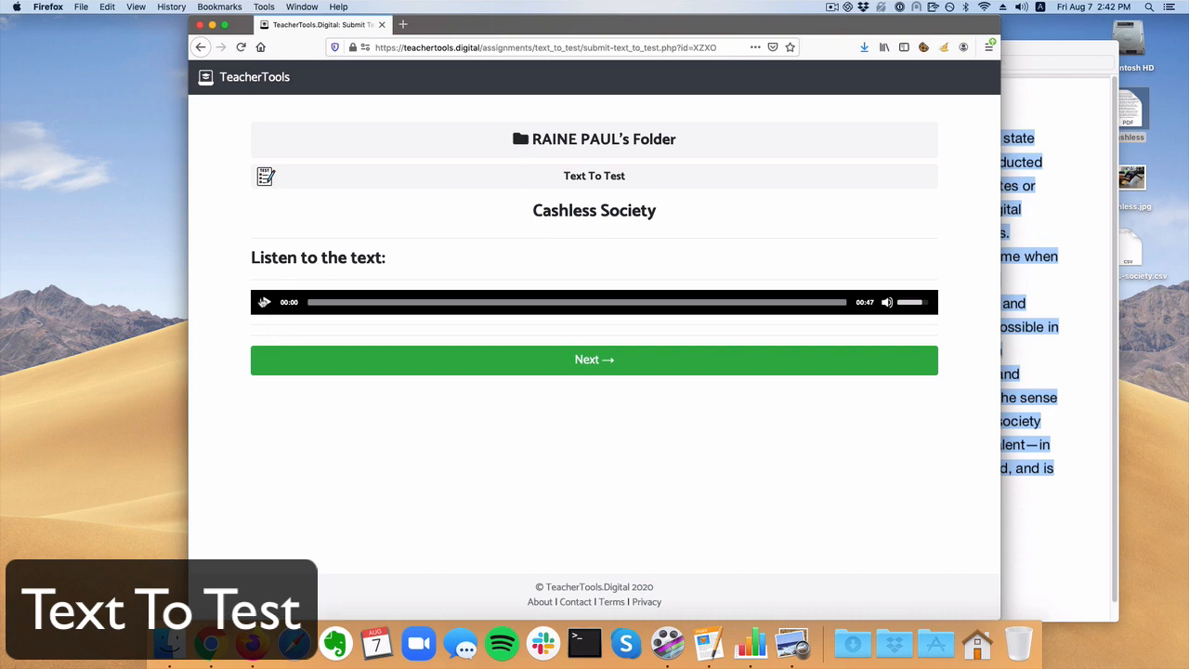
pyautogui.click(265, 302)
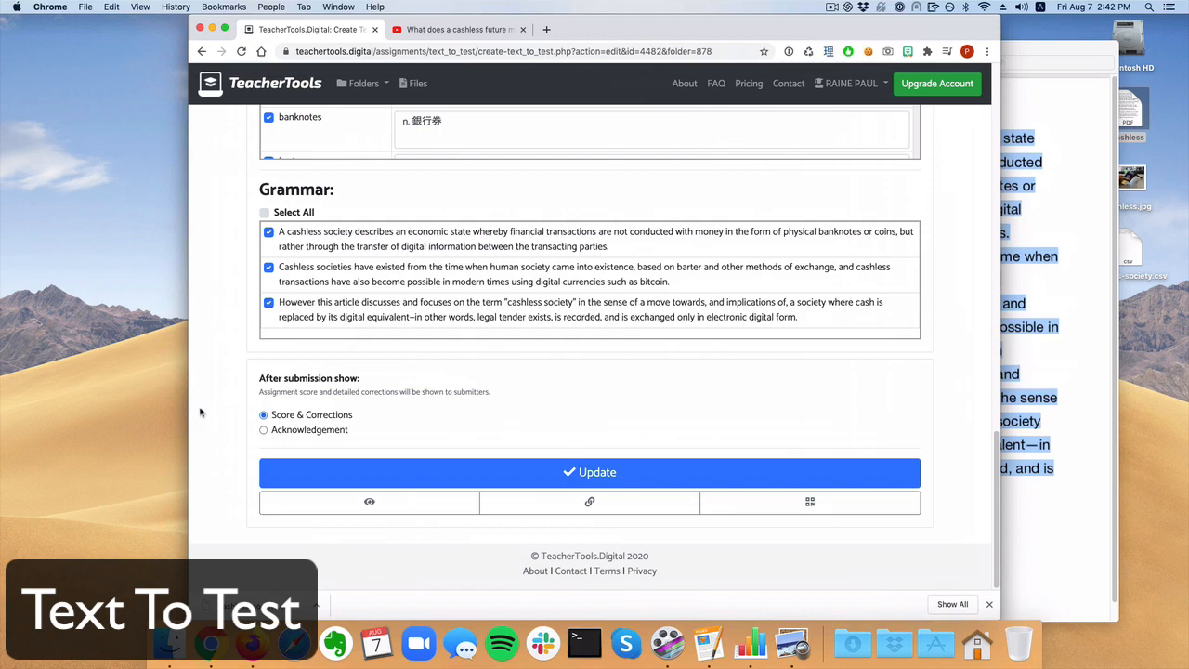
# Turn off Hide Text for the passage in the Chrome editor and update the assignment.
pyautogui.scroll(5, 221, 345)
pyautogui.scroll(1, 229, 338)
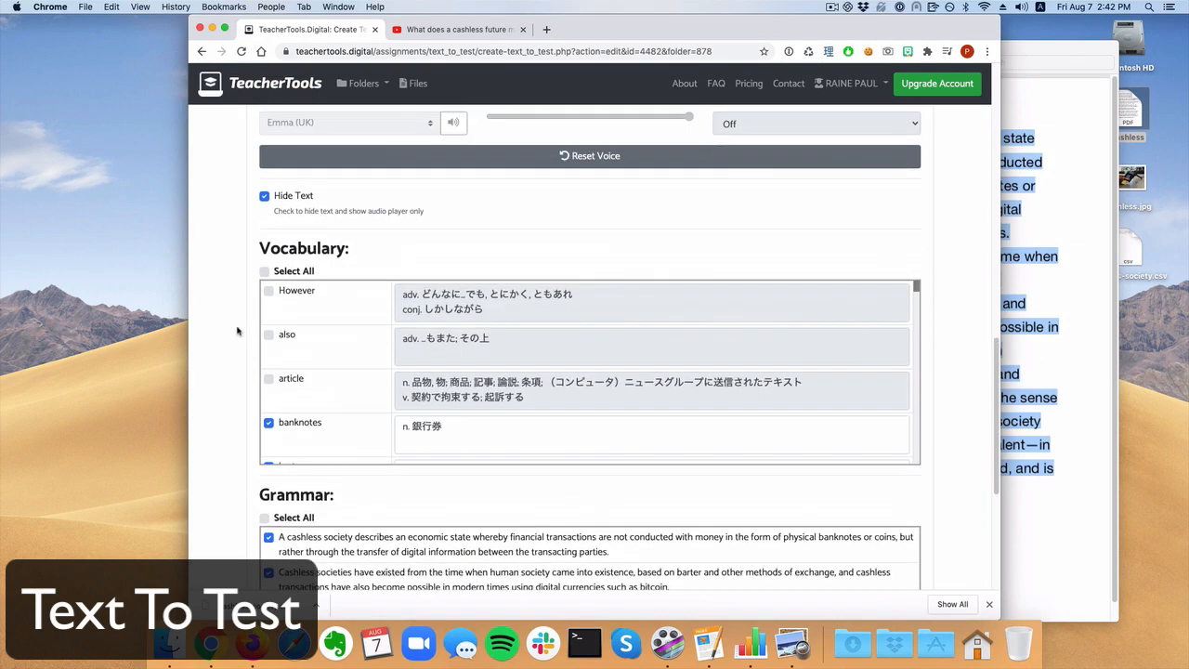
pyautogui.click(300, 202)
pyautogui.scroll(-5, 207, 329)
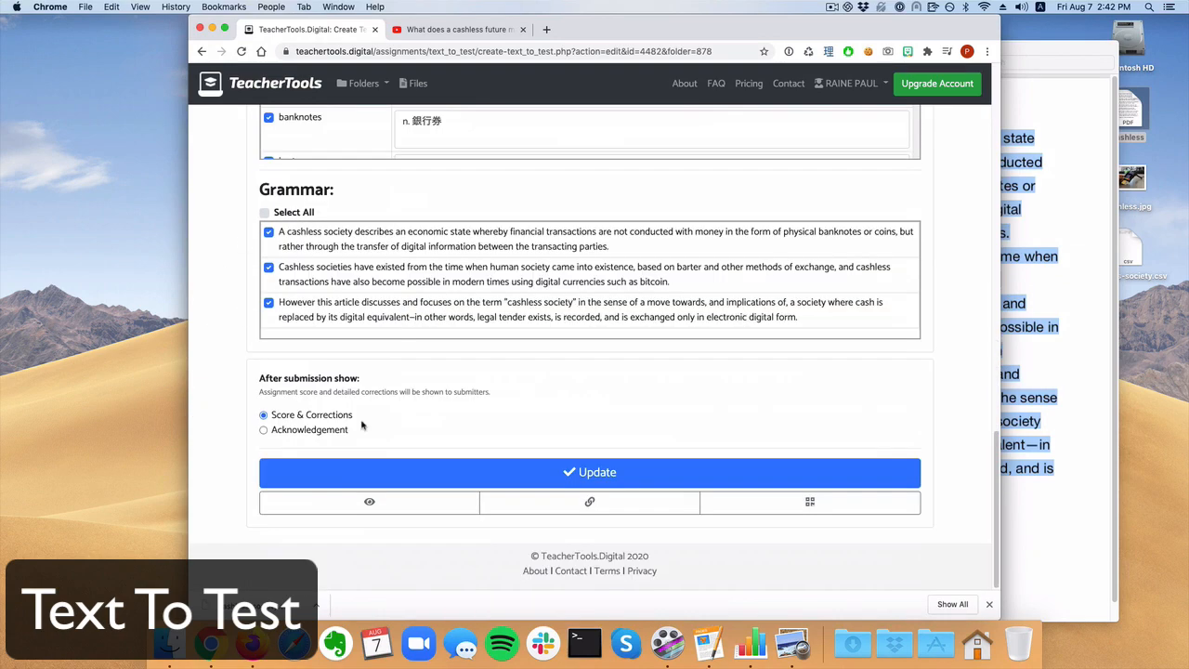
pyautogui.click(427, 470)
# Switch to Firefox, reload the student page and review the passage text below the audio player.
pyautogui.hotkey('ctrl', 'Up')
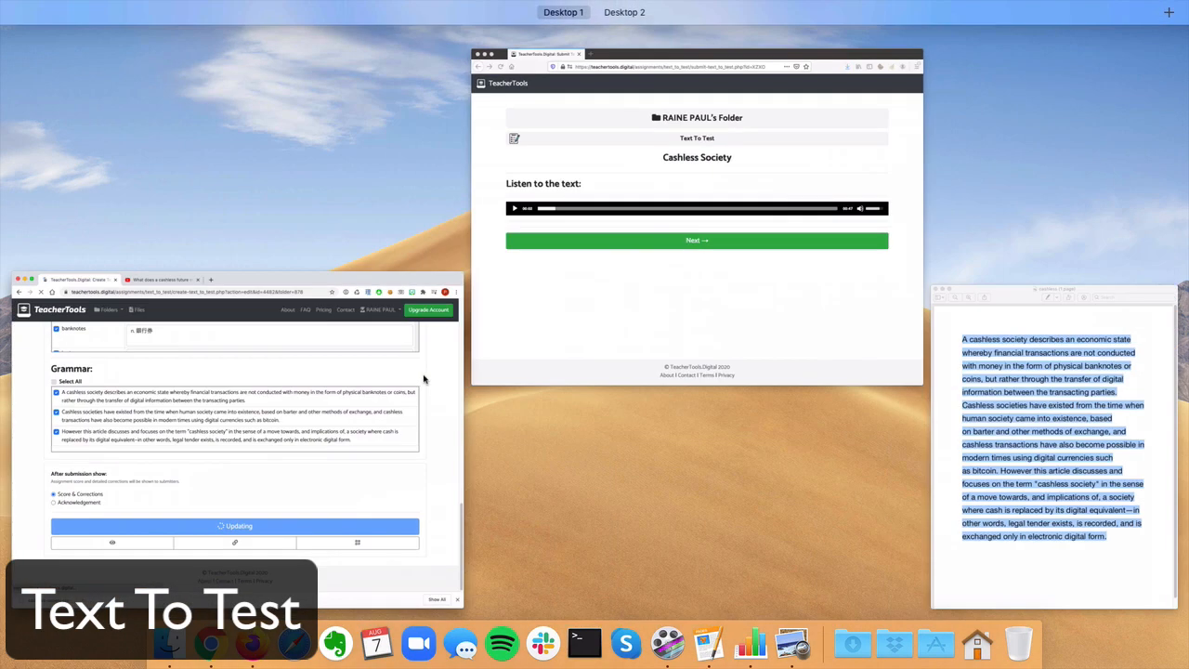
pyautogui.click(545, 359)
pyautogui.press('super+r')
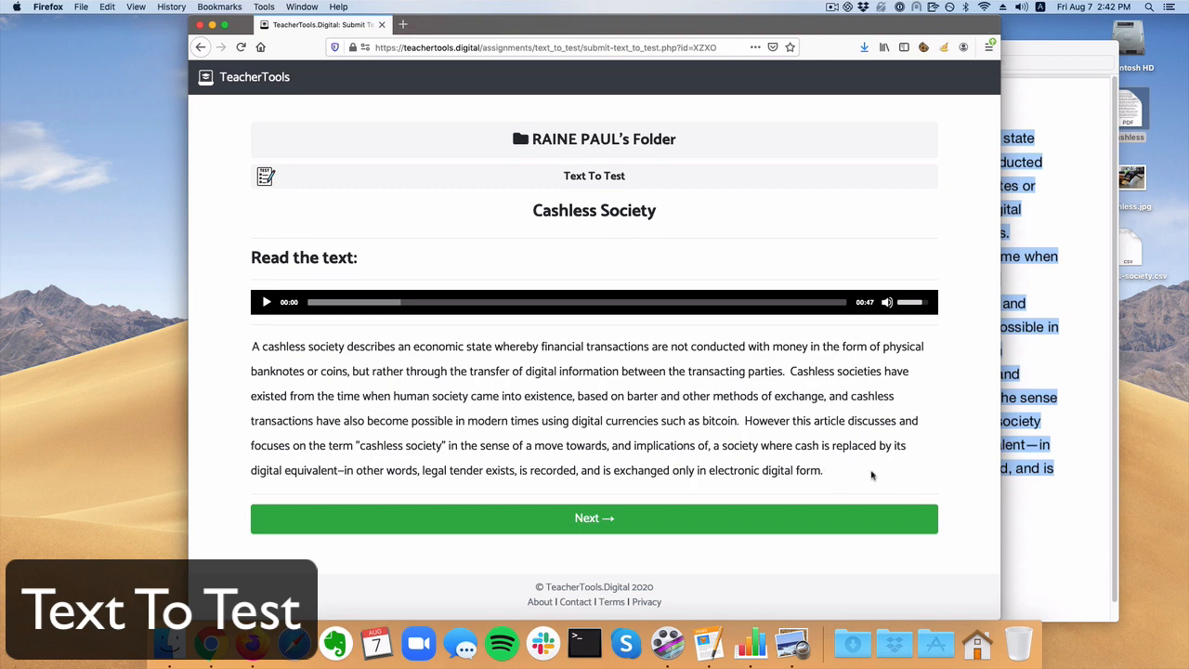
pyautogui.moveTo(872, 475); pyautogui.dragTo(235, 345)
pyautogui.click(375, 395)
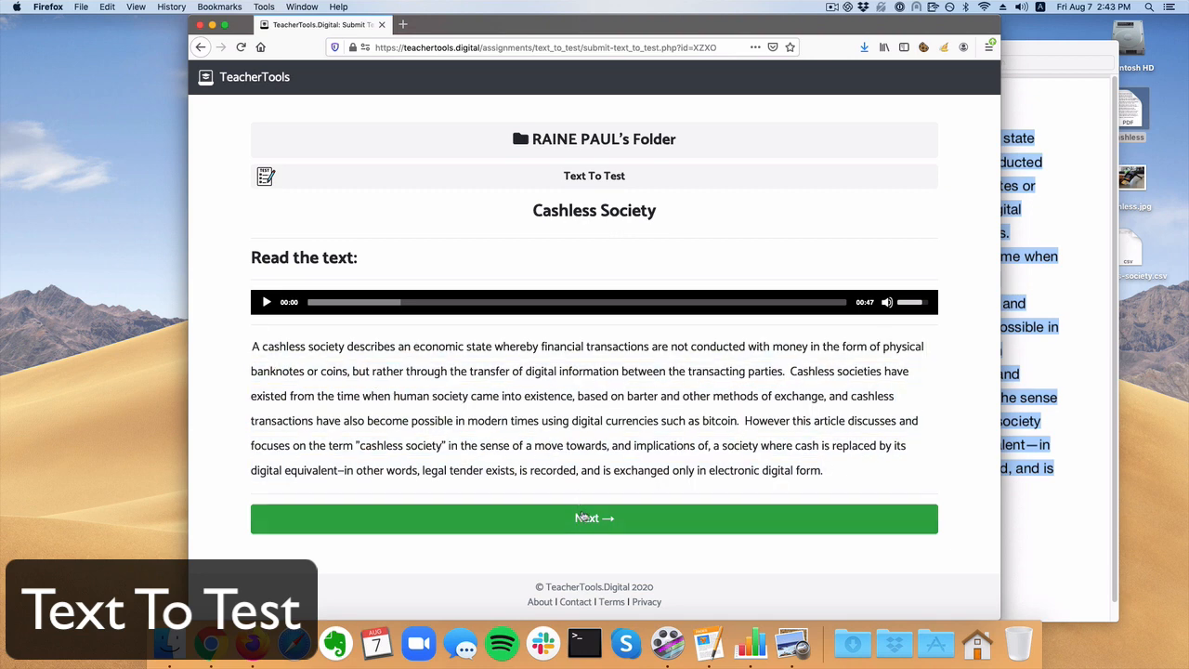
# Advance to the word check and view the definitions of "cashless", "banknotes", "transactions", "barter" and "in other words" in the passage.
pyautogui.click(586, 518)
pyautogui.scroll(-2, 223, 425)
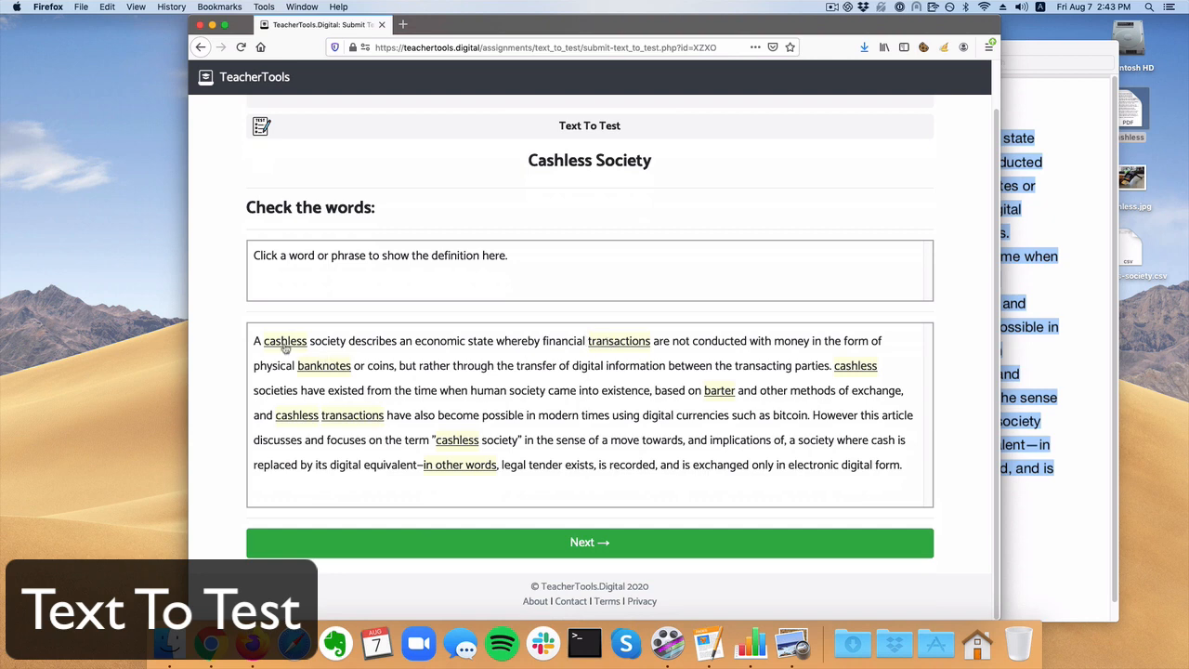
pyautogui.click(286, 342)
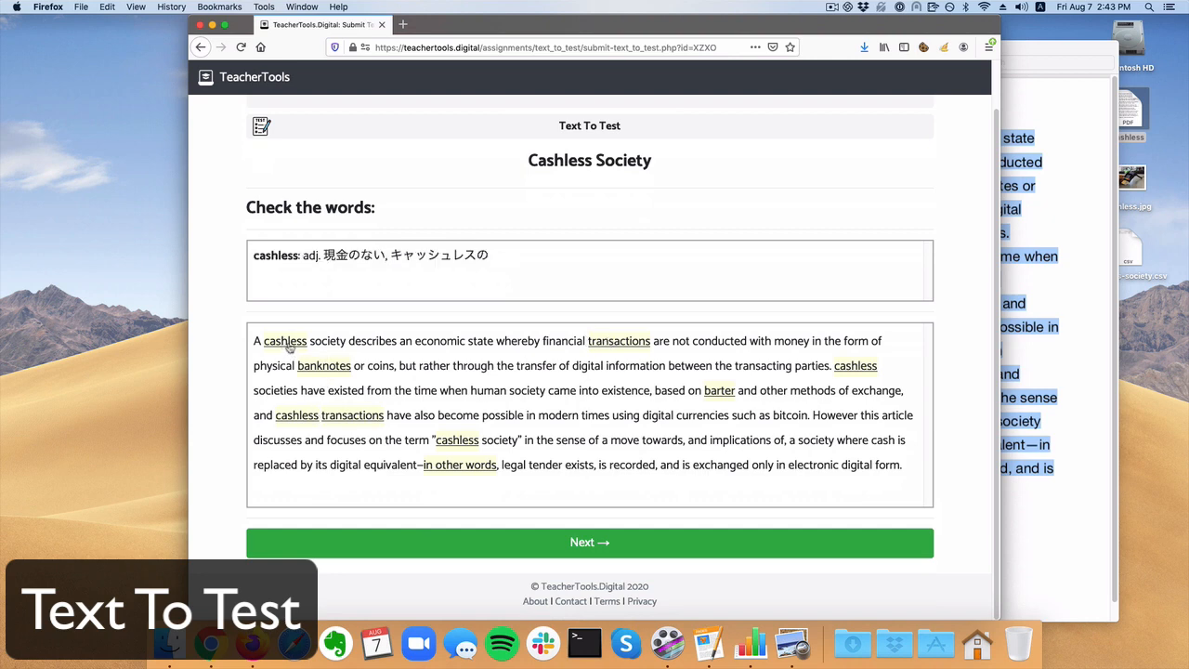
pyautogui.click(332, 369)
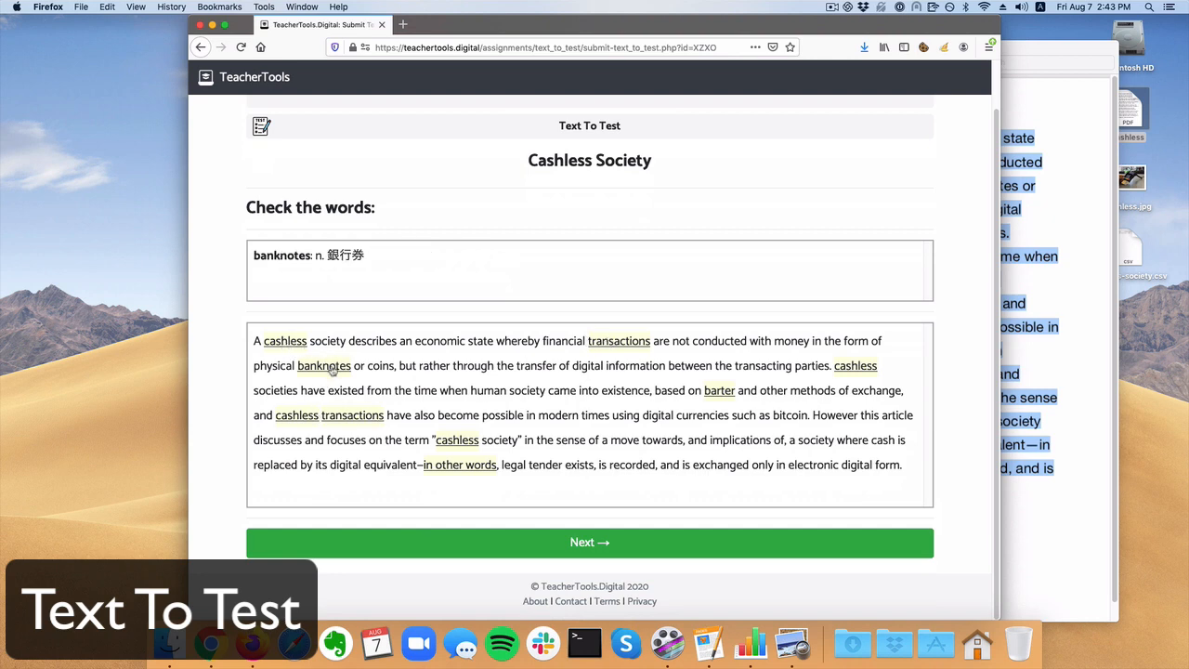
pyautogui.click(628, 342)
pyautogui.click(721, 391)
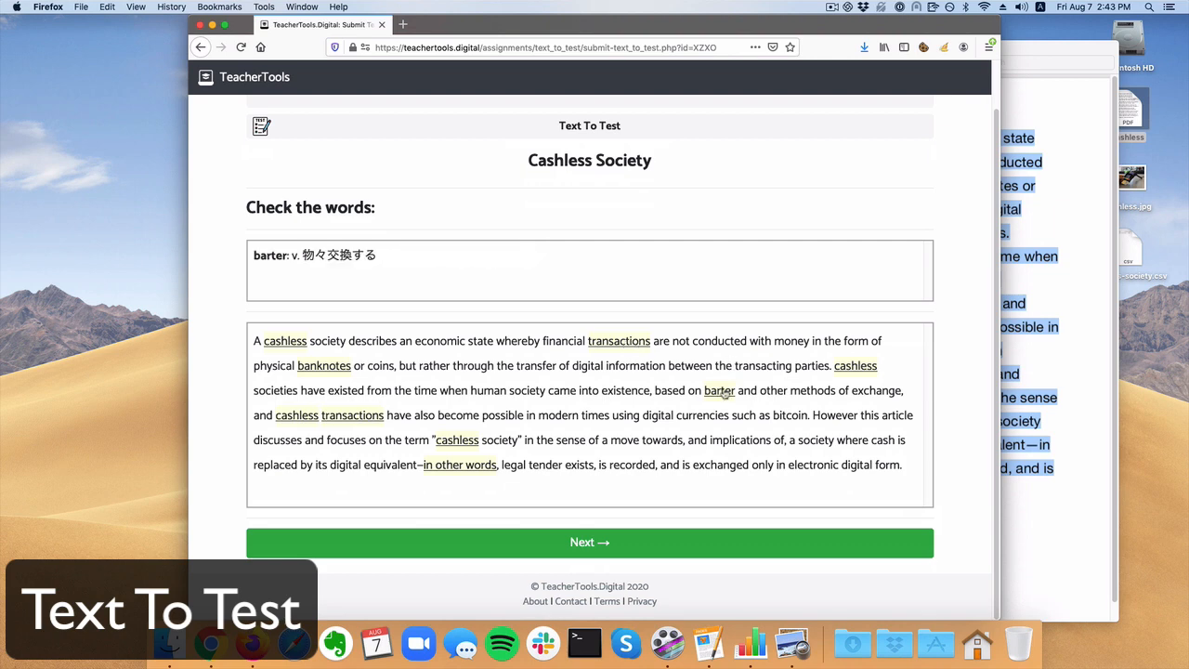
pyautogui.click(856, 367)
pyautogui.click(463, 468)
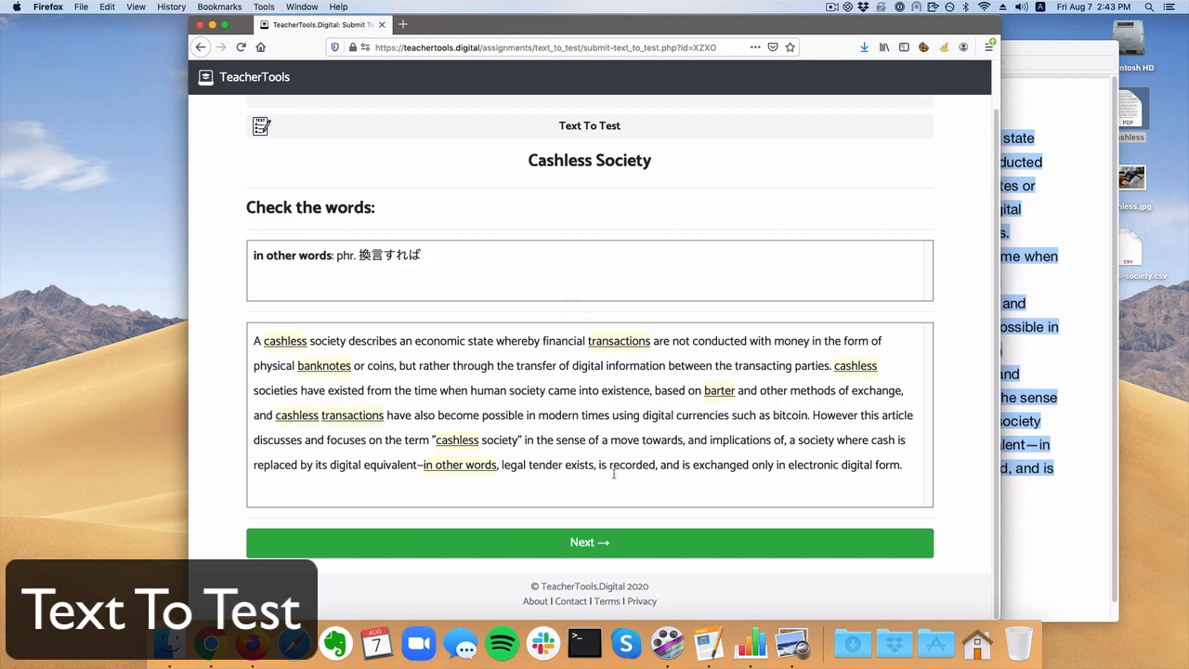
# Advance to the test and look over its vocabulary and grammar questions.
pyautogui.click(612, 541)
pyautogui.scroll(-10, 492, 461)
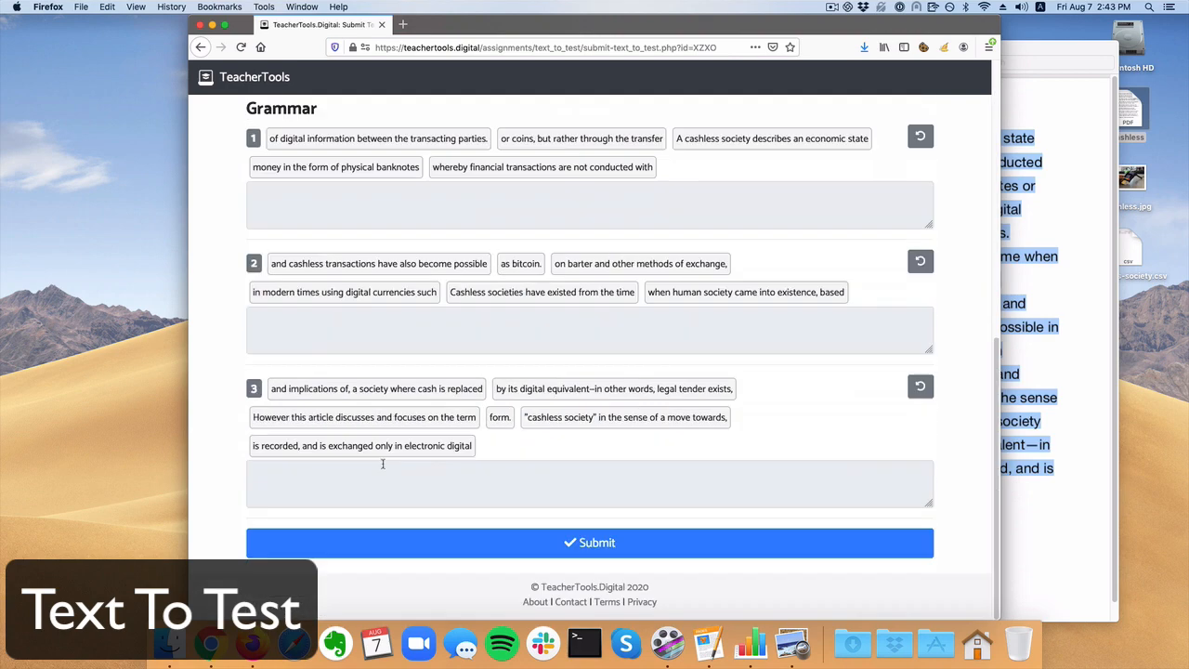
pyautogui.scroll(10, 382, 464)
pyautogui.scroll(-3, 384, 468)
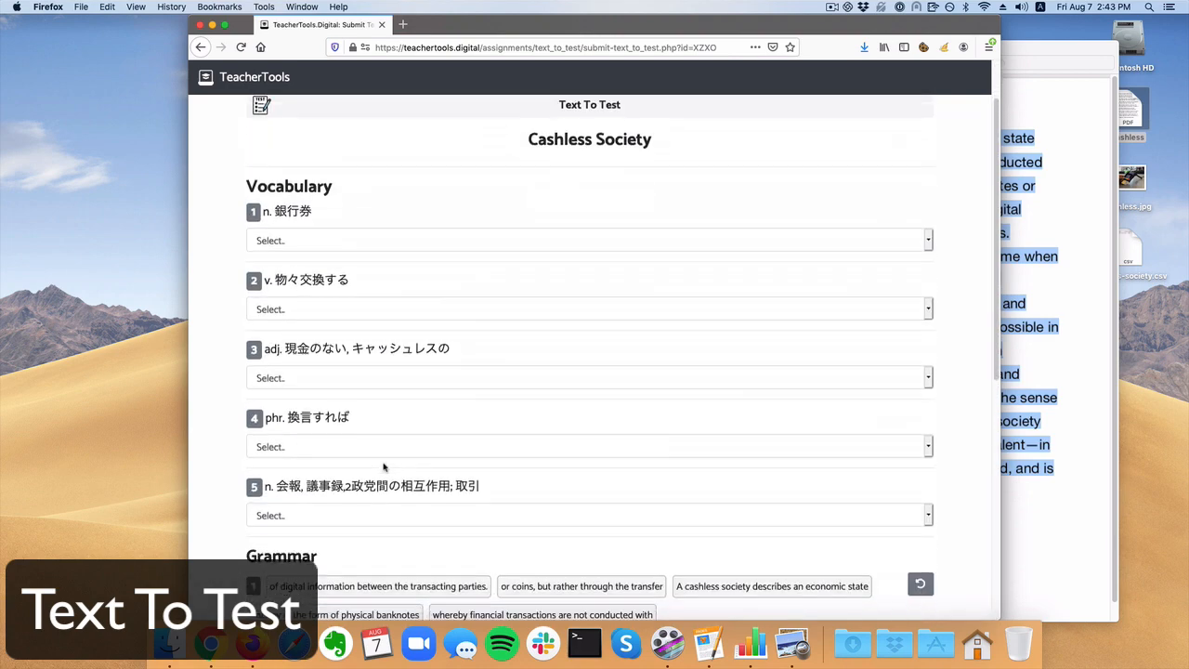
pyautogui.scroll(1, 384, 465)
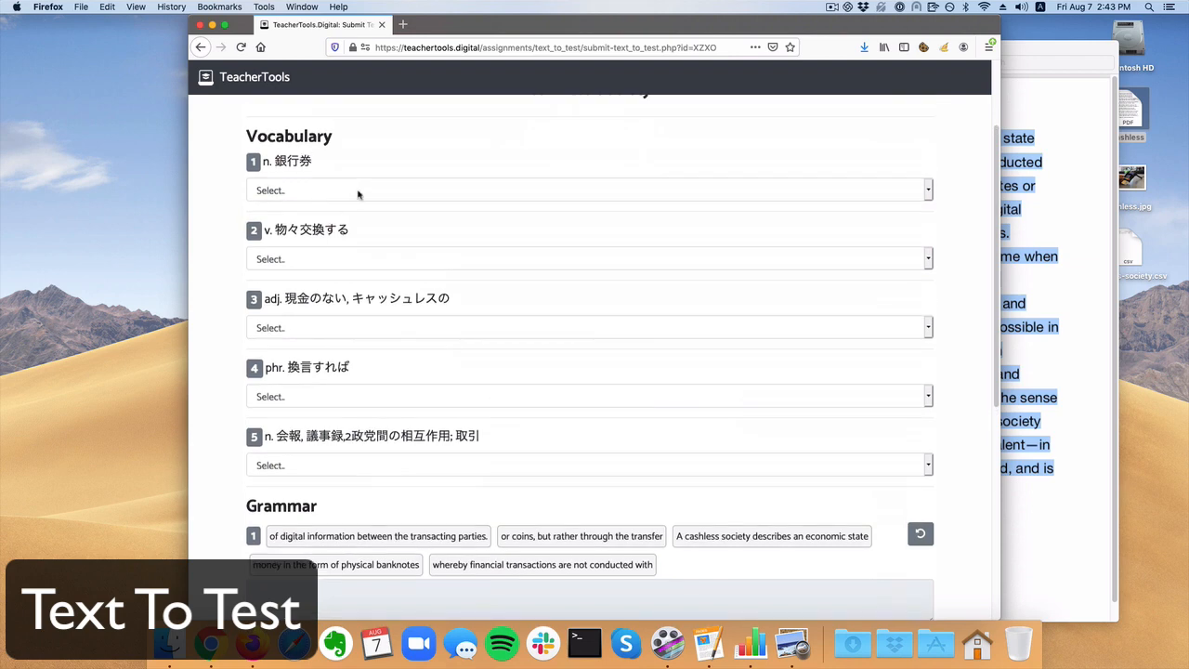
# Answer the first three vocabulary questions with "banknotes", "barter" and "cashless".
pyautogui.click(357, 192)
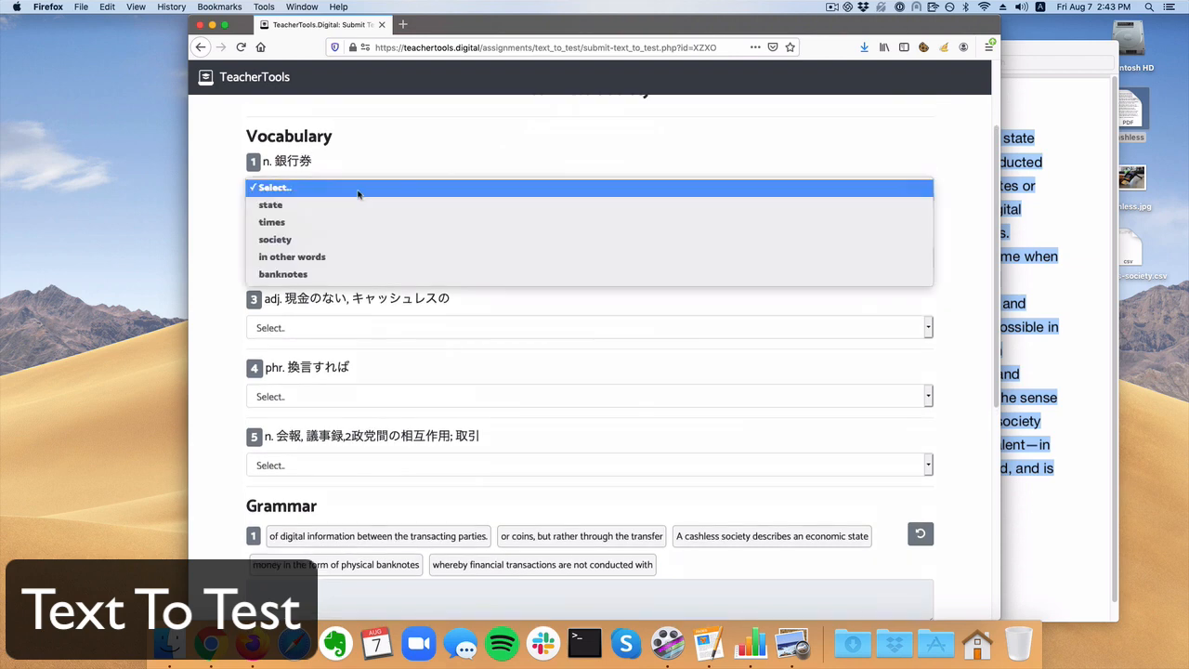
pyautogui.click(369, 274)
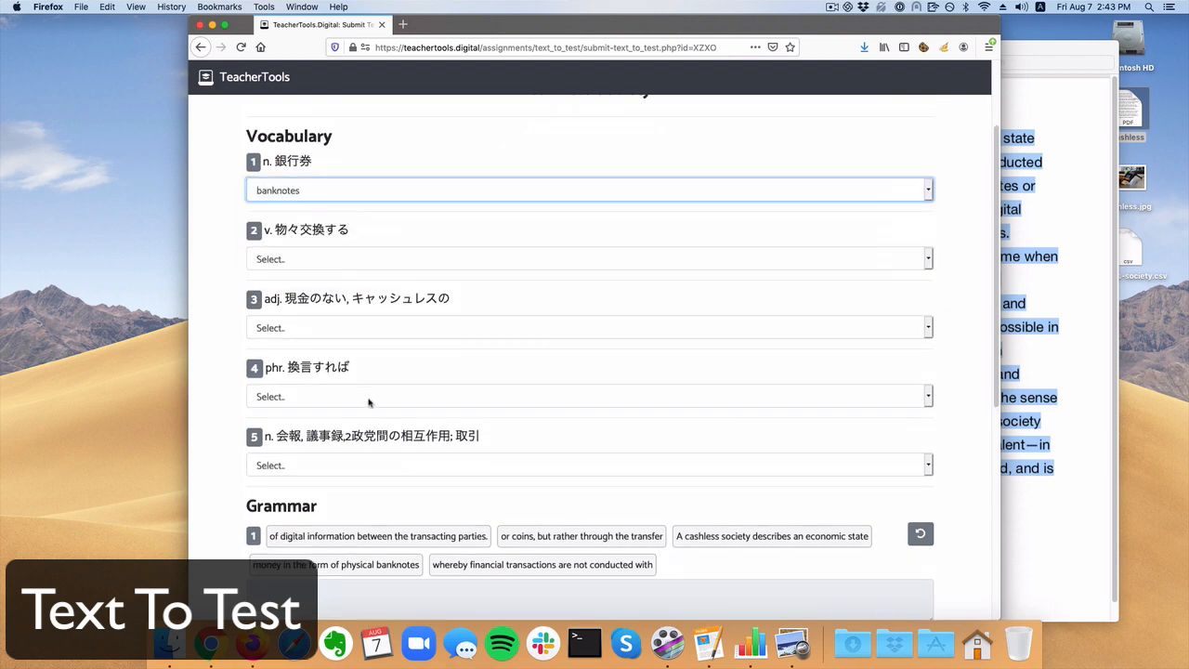
pyautogui.scroll(-1, 369, 401)
pyautogui.click(383, 254)
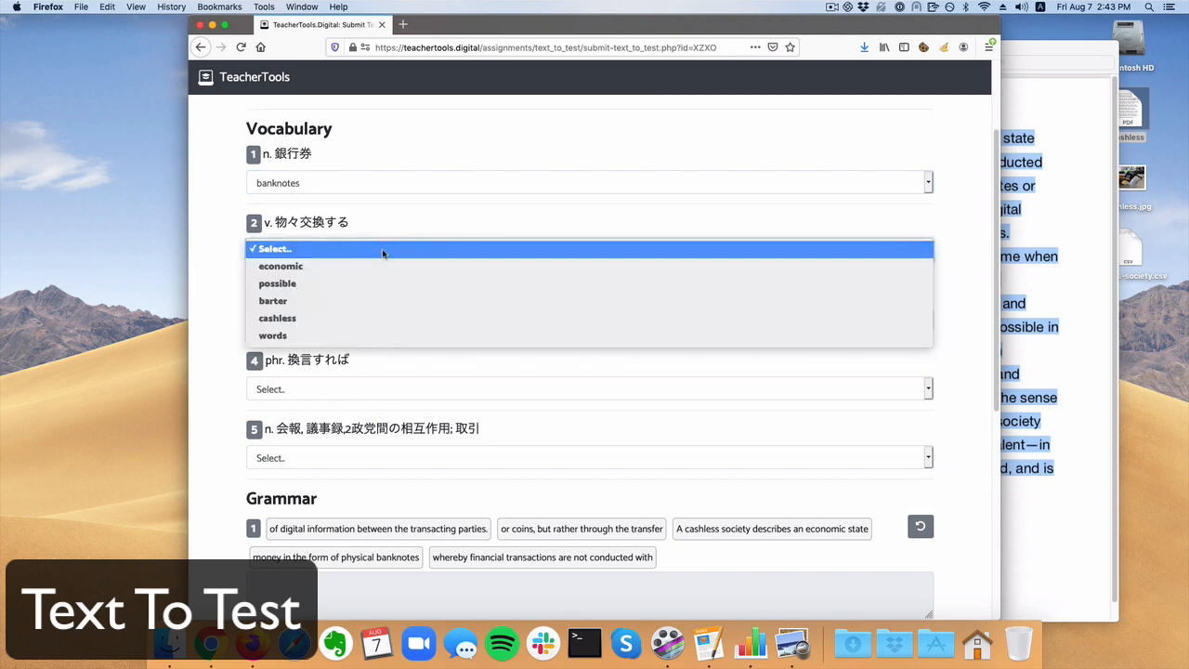
pyautogui.click(374, 300)
pyautogui.scroll(-1, 309, 365)
pyautogui.click(377, 308)
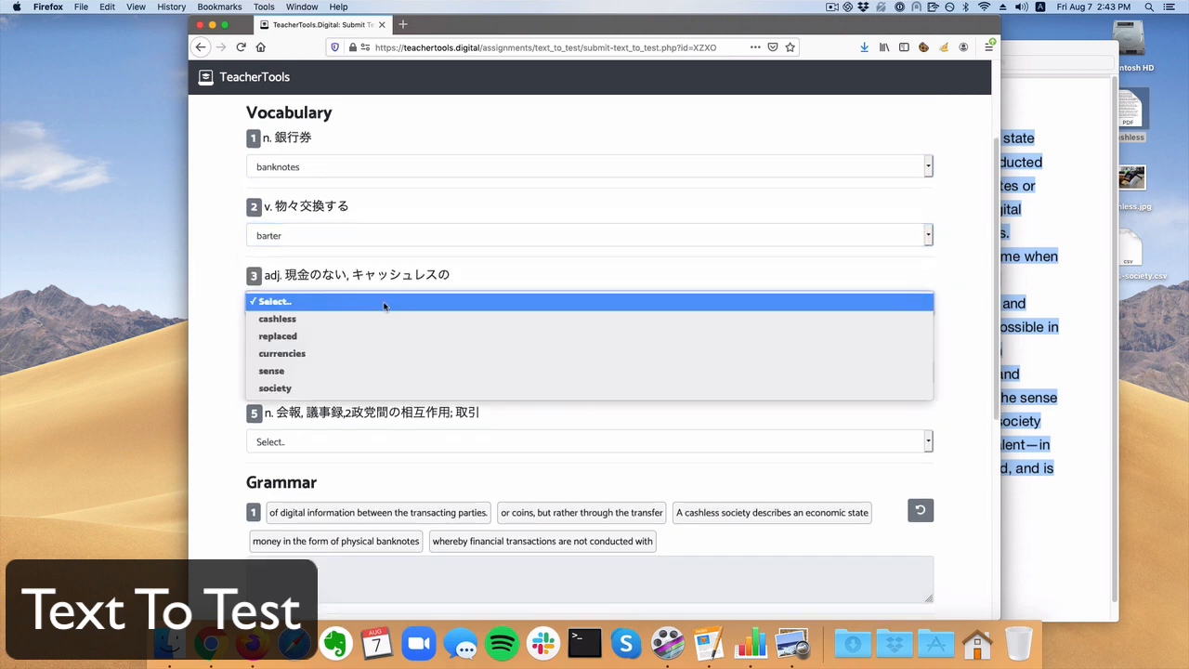
pyautogui.click(369, 320)
# Answer vocabulary question 4 with "in other words" and question 5 with "methods".
pyautogui.scroll(-1, 369, 320)
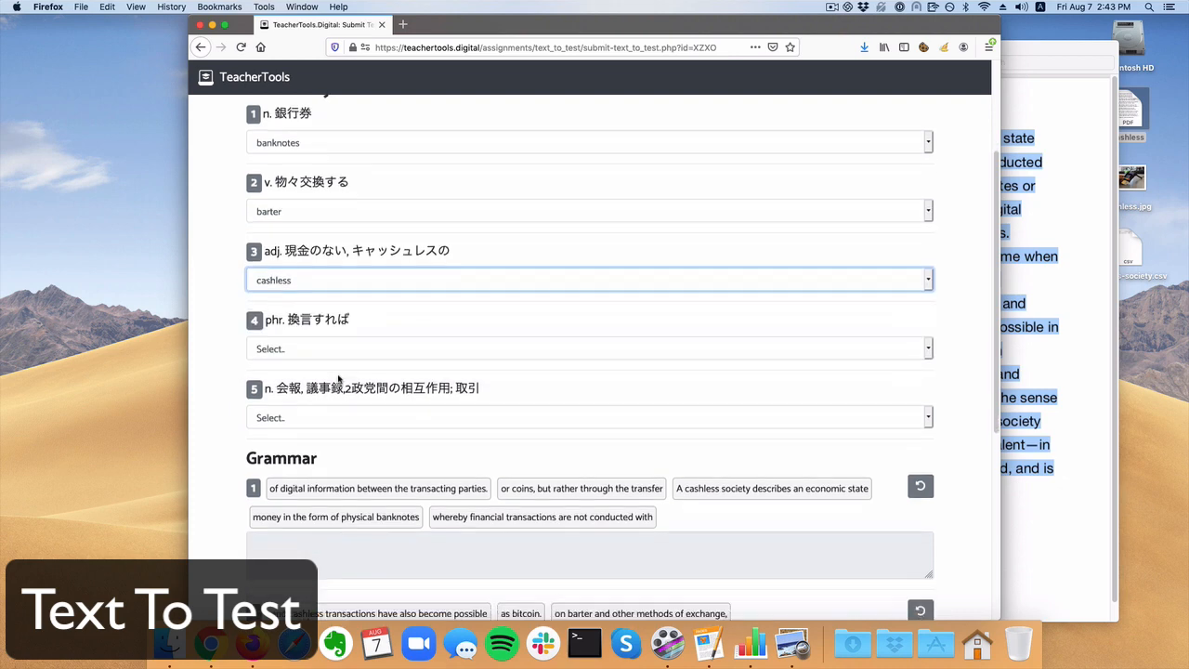
pyautogui.click(374, 345)
pyautogui.click(365, 415)
pyautogui.scroll(-1, 367, 404)
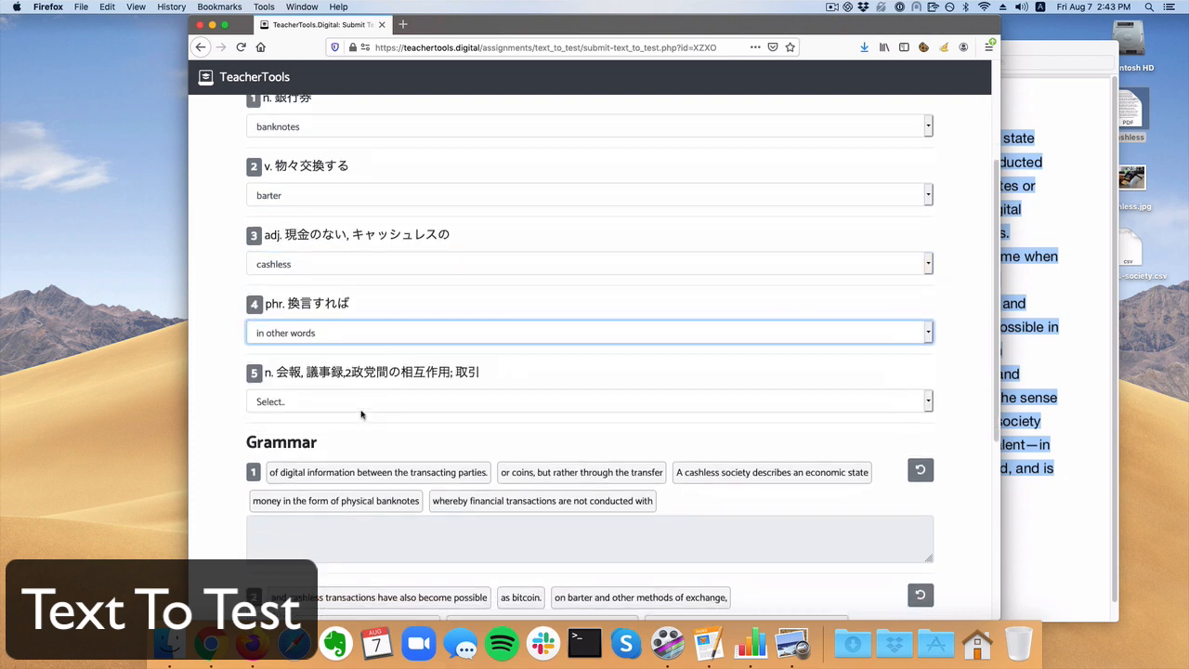
pyautogui.click(369, 391)
pyautogui.click(369, 409)
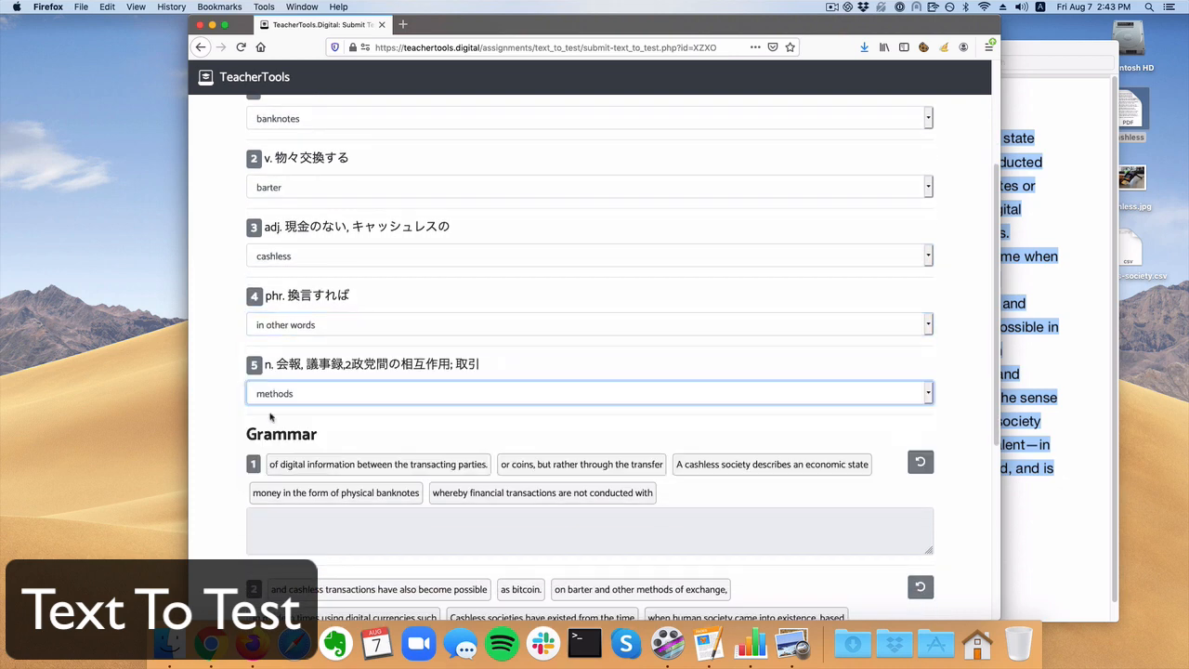
# Assemble the first grammar sentence from its five fragments, from "A cashless society describes an economic state" to "of digital information between the transacting parties.".
pyautogui.scroll(-5, 243, 434)
pyautogui.scroll(7, 244, 434)
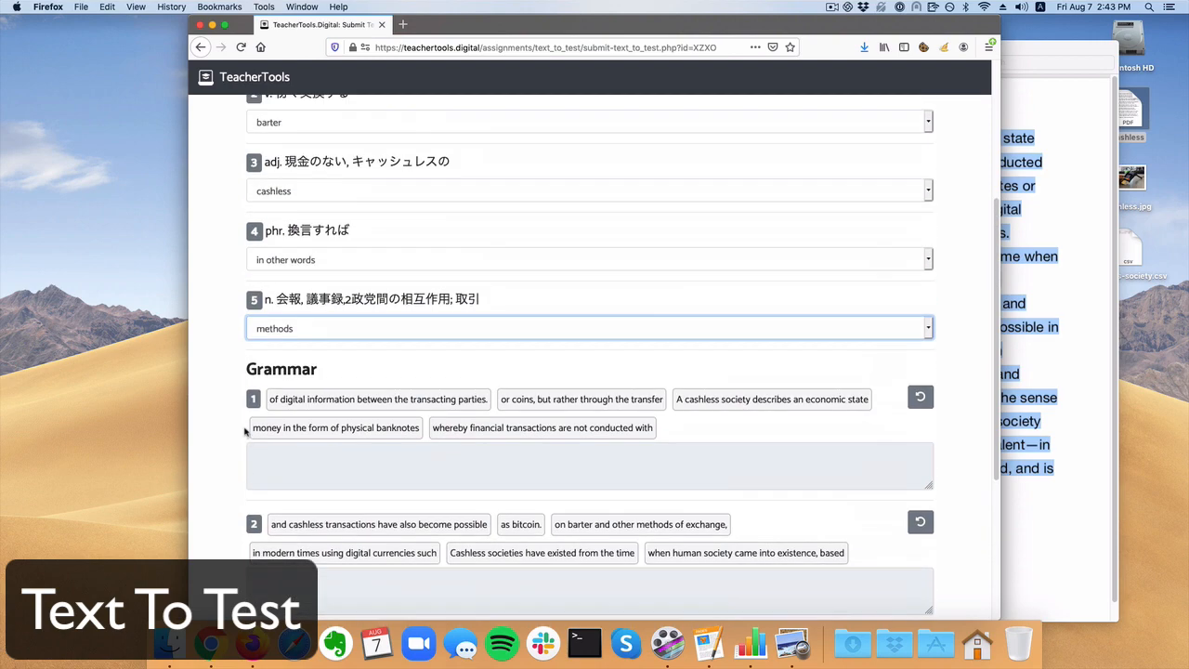
pyautogui.scroll(-1, 245, 432)
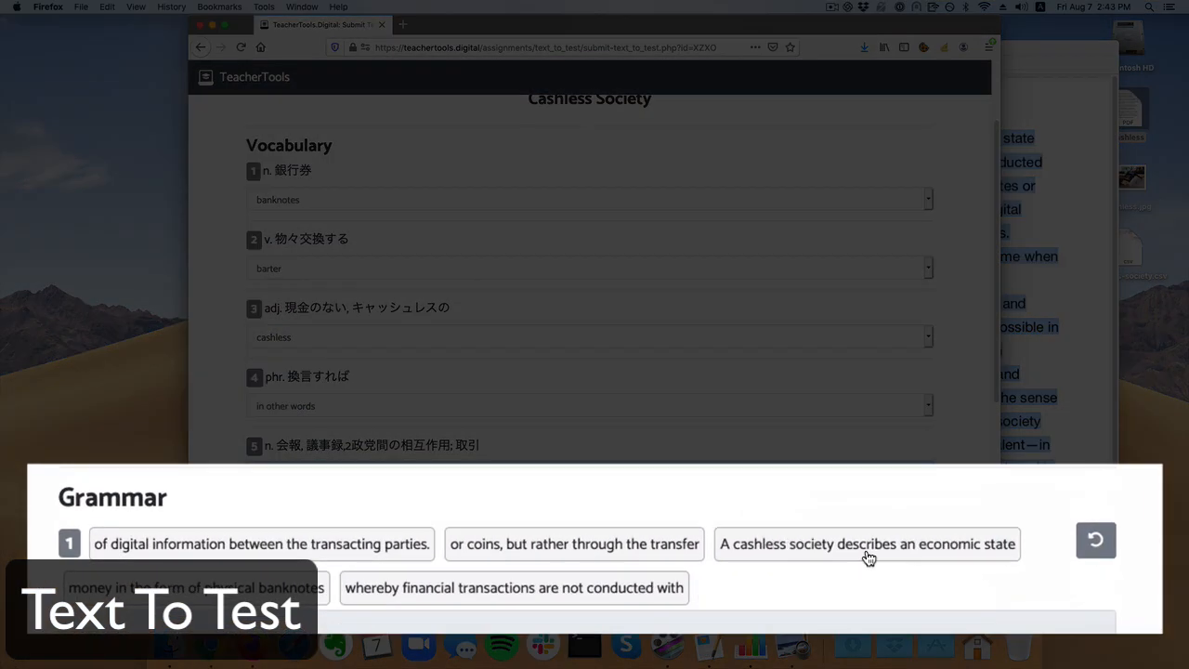
pyautogui.click(771, 547)
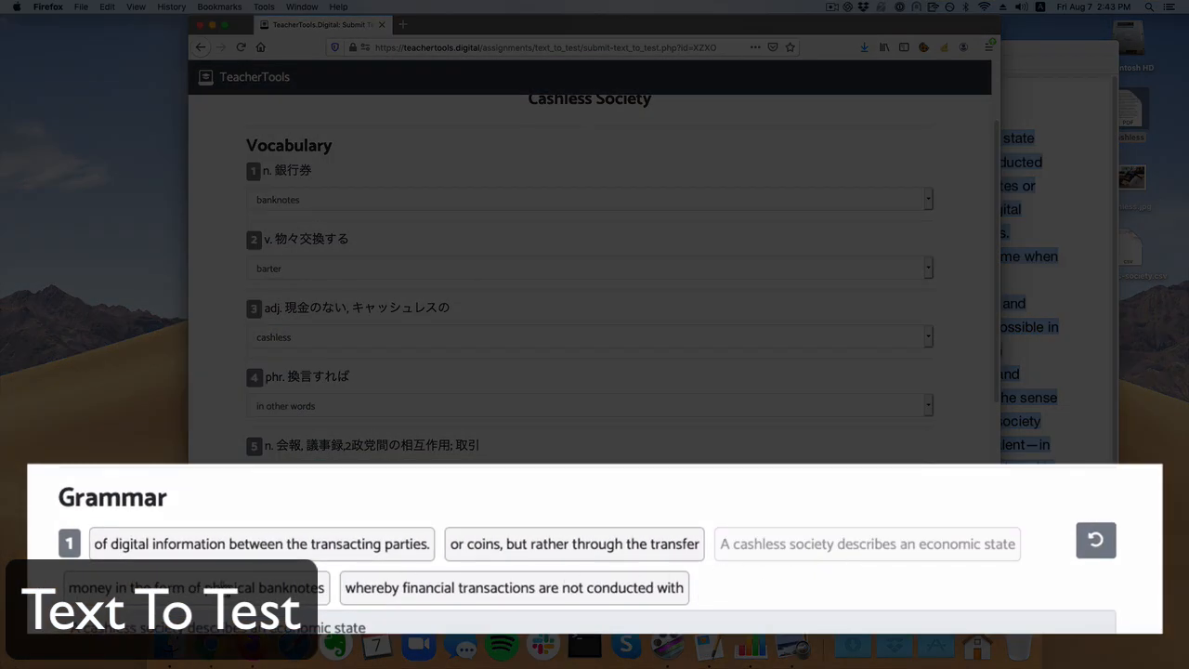
pyautogui.click(470, 596)
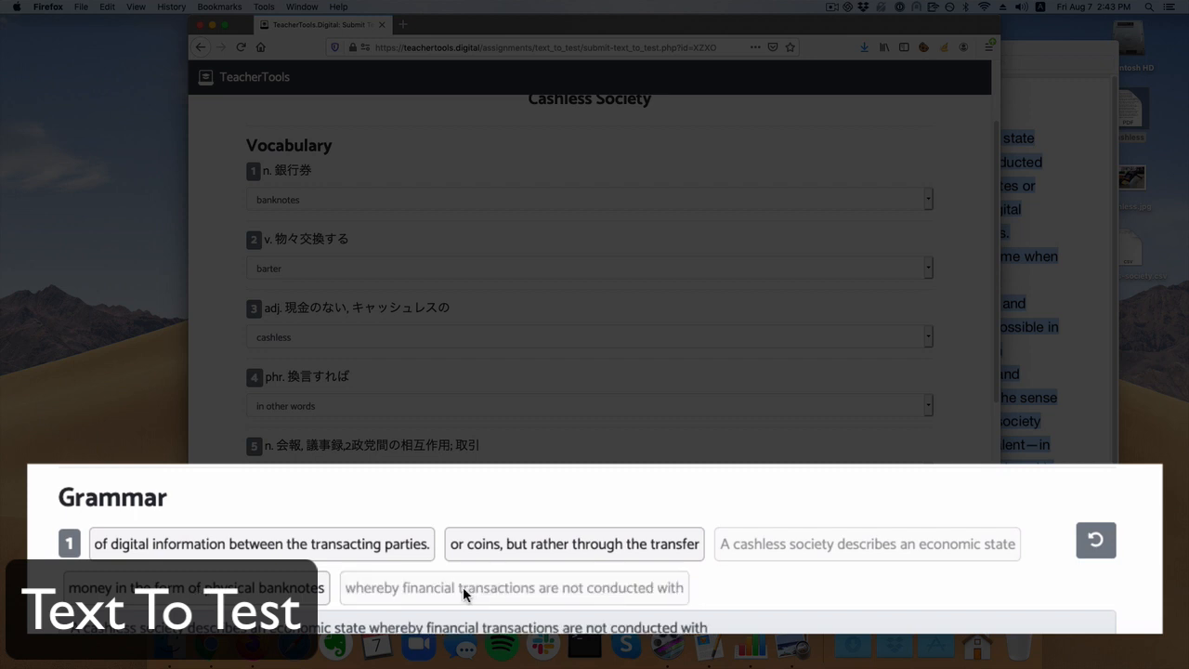
pyautogui.scroll(-1, 339, 593)
pyautogui.click(246, 584)
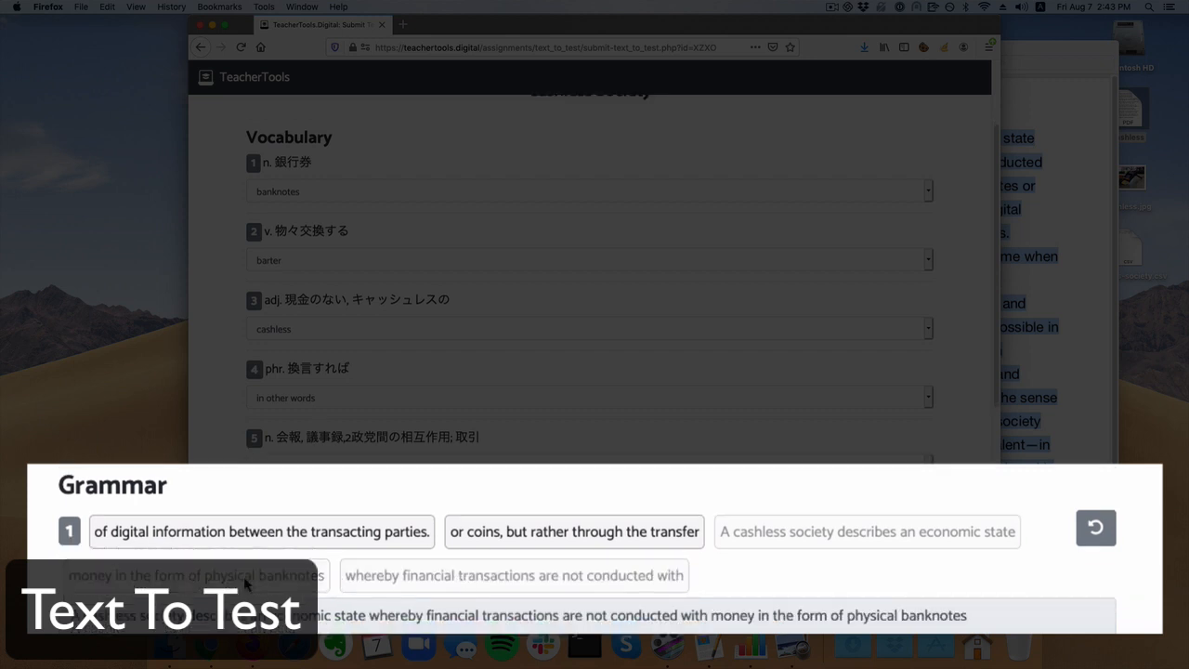
pyautogui.click(566, 544)
pyautogui.click(317, 544)
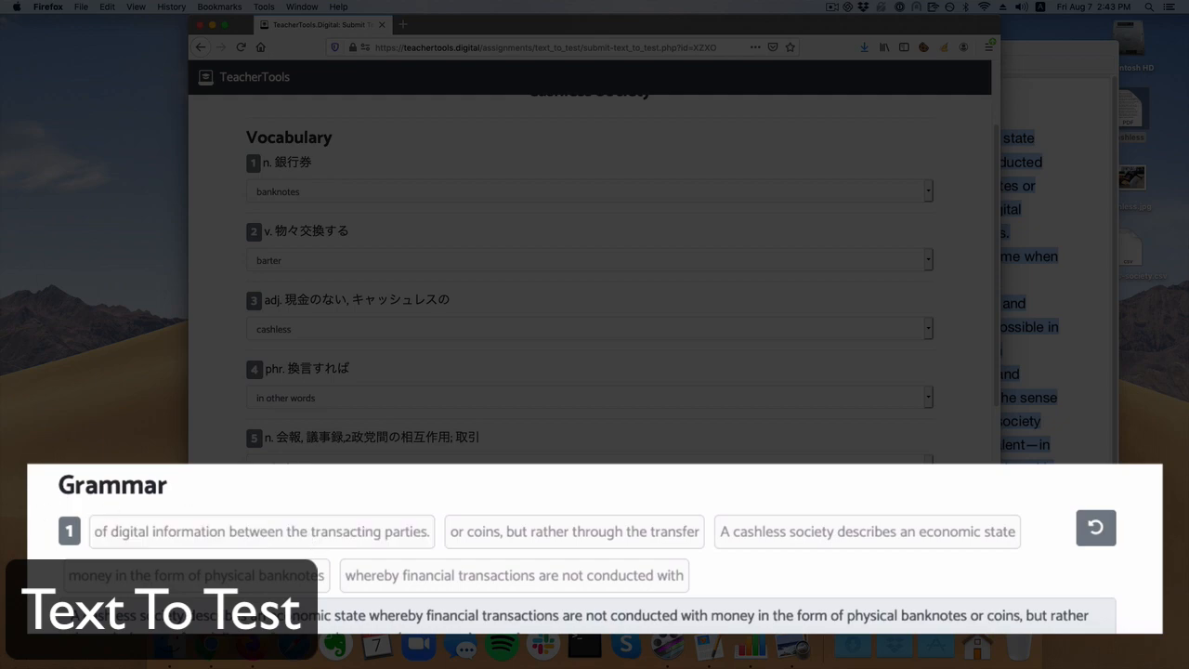
# Submit the test with grammar questions 2 and 3 left blank, entering the student's name as submitter.
pyautogui.scroll(-5, 269, 437)
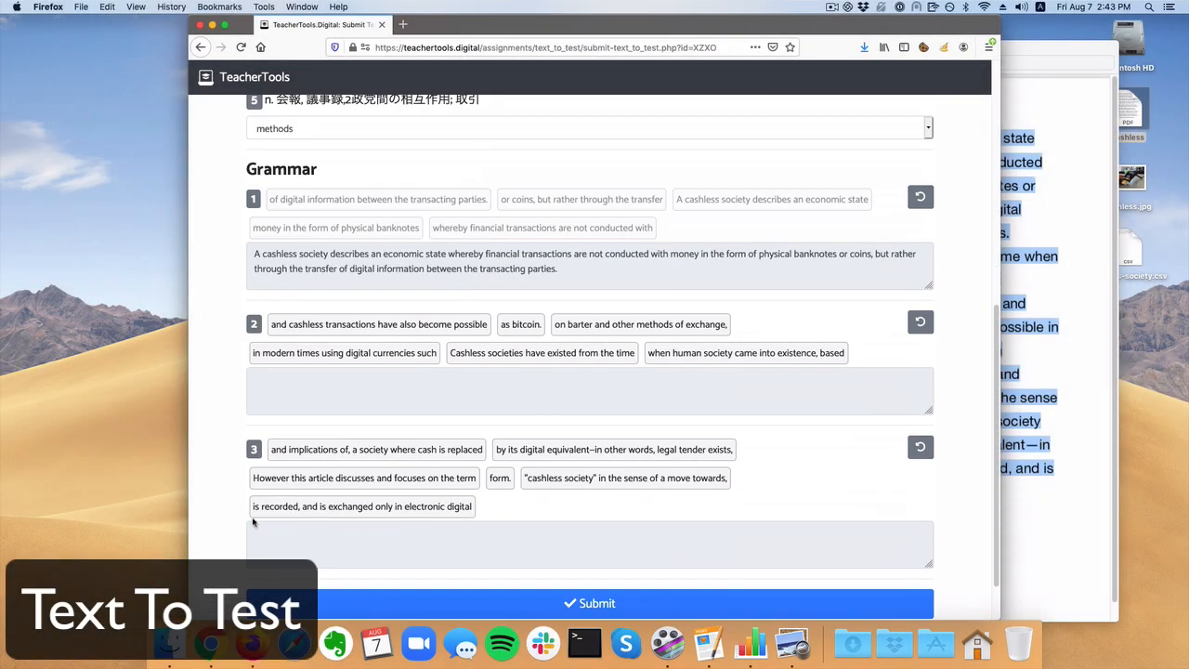
pyautogui.click(668, 599)
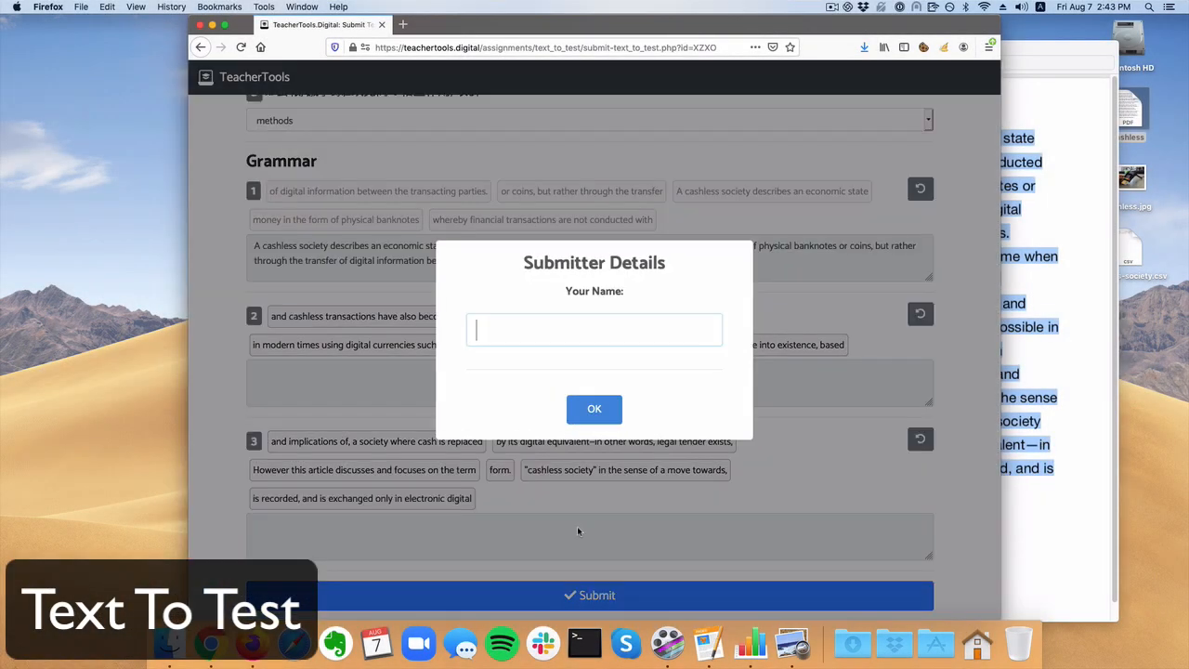
pyautogui.write('Paul')
pyautogui.click(580, 406)
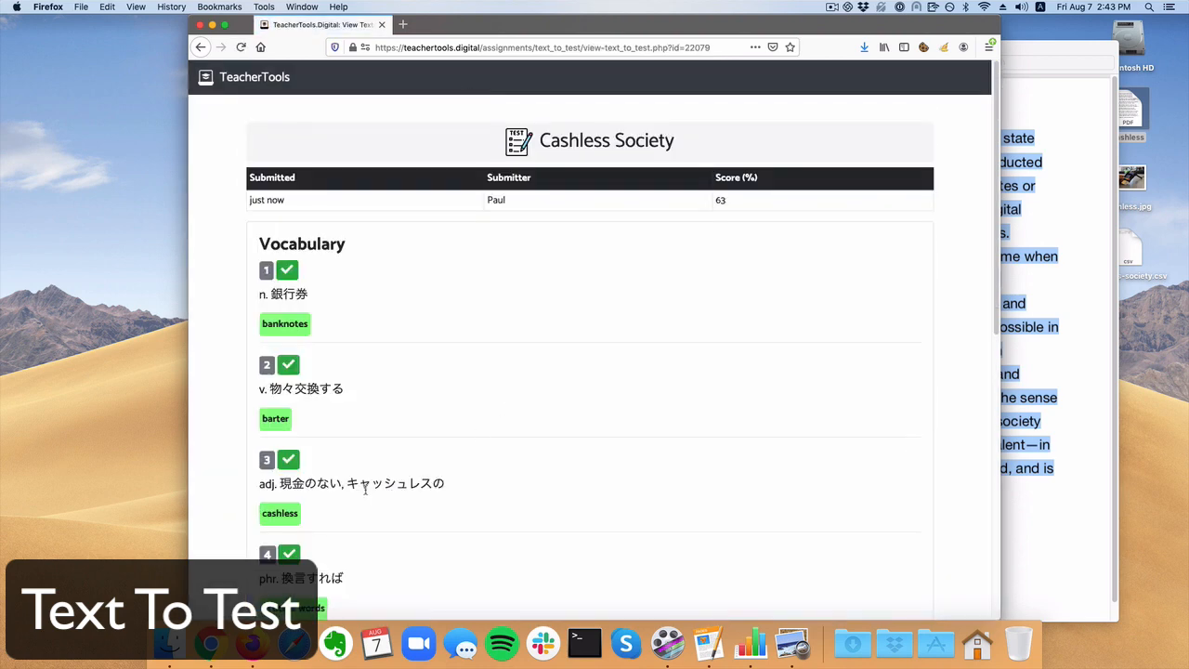
# Review the submitted test's score and its corrections for the vocabulary and sentence questions.
pyautogui.scroll(-1, 318, 308)
pyautogui.scroll(-3, 446, 531)
pyautogui.scroll(-5, 375, 459)
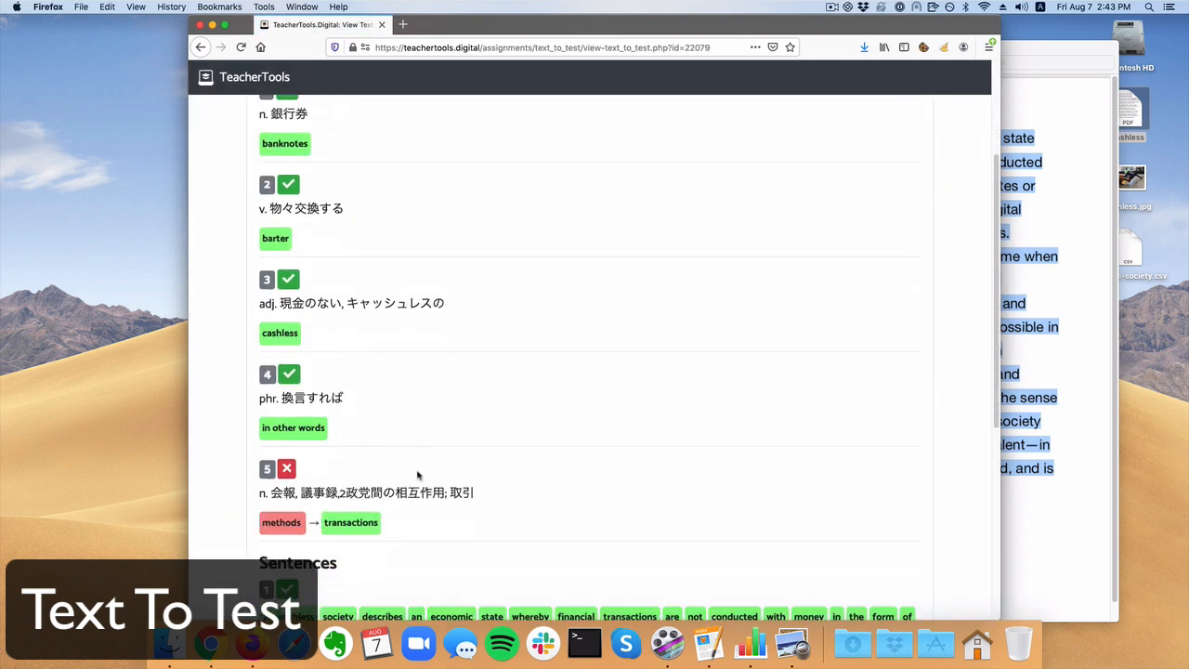
pyautogui.scroll(-10, 474, 446)
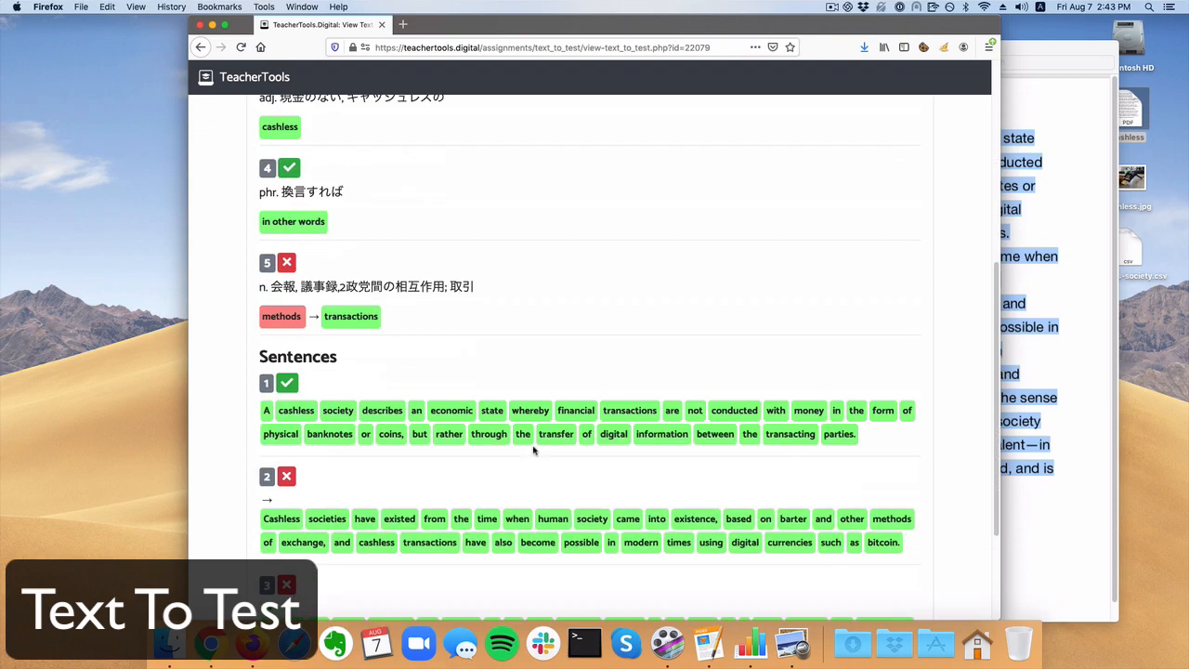
pyautogui.scroll(15, 530, 455)
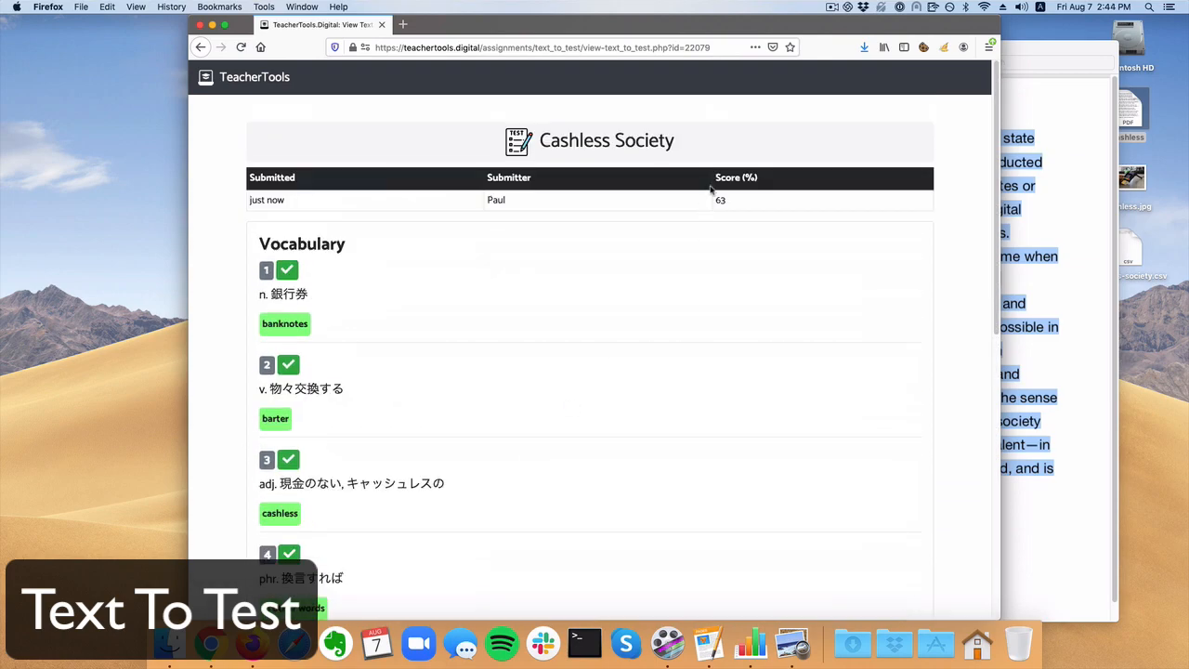
# Switch to Chrome and go back from the Text To Test editor to the assignment lists in the folder.
pyautogui.hotkey('ctrl', 'Up')
pyautogui.click(380, 257)
pyautogui.scroll(15, 313, 276)
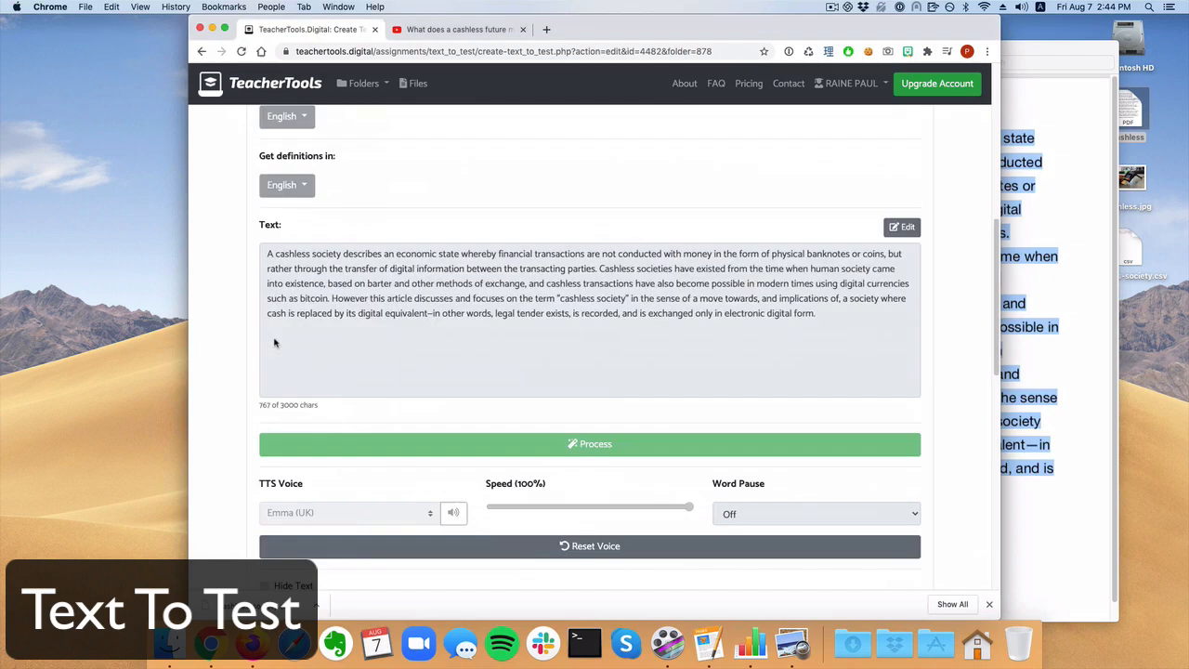
pyautogui.click(265, 228)
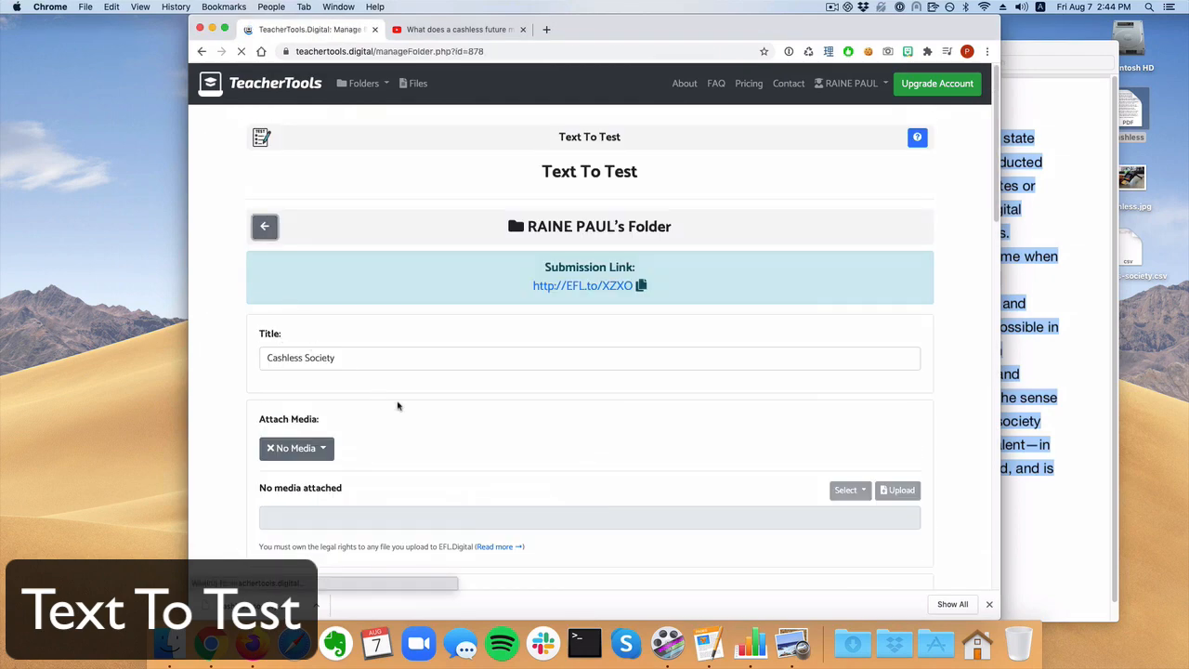
pyautogui.scroll(-10, 505, 457)
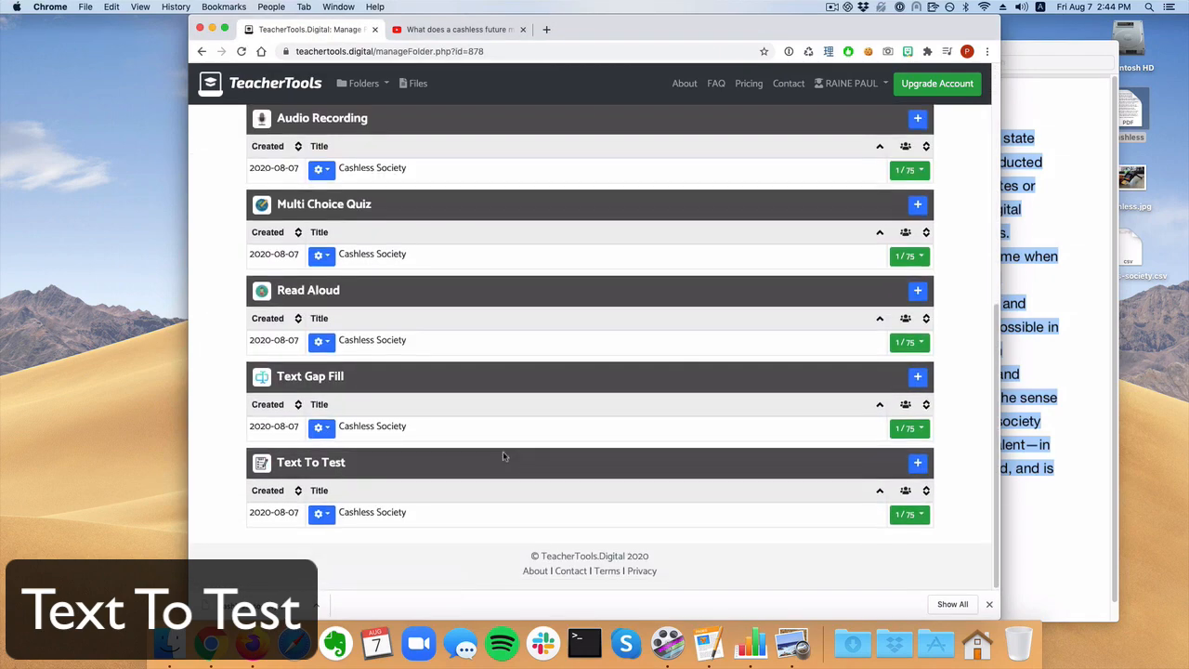
# Open the submissions of the Text To Test assignment "Cashless Society" and look through the student's answers.
pyautogui.click(909, 514)
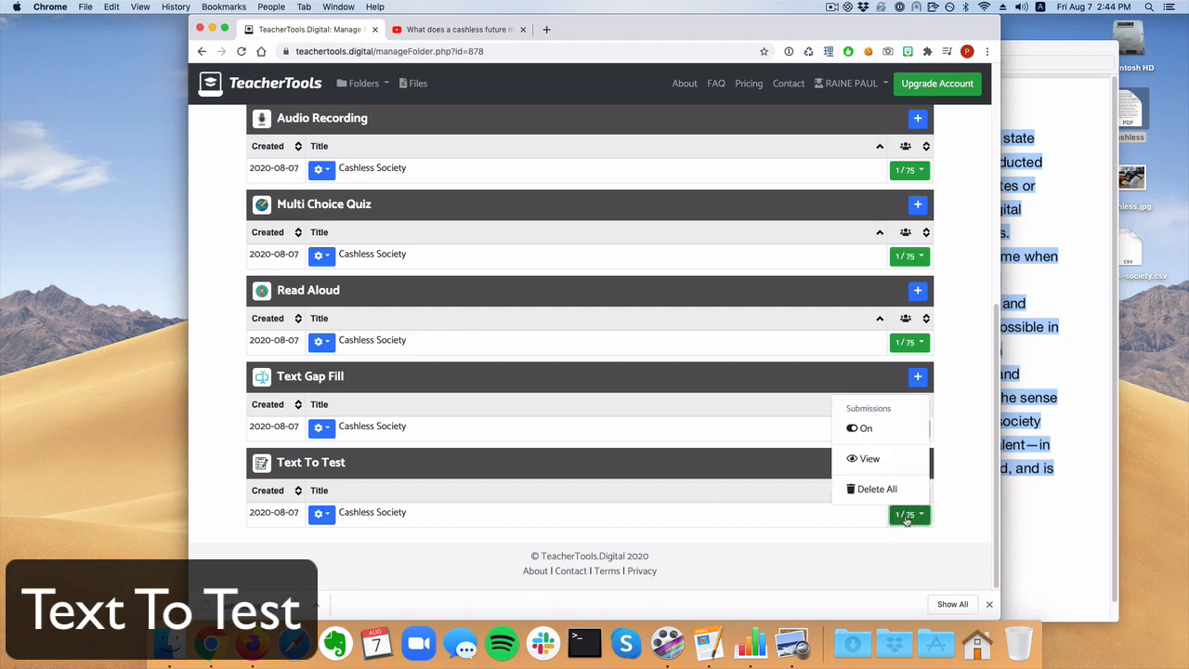
pyautogui.click(883, 462)
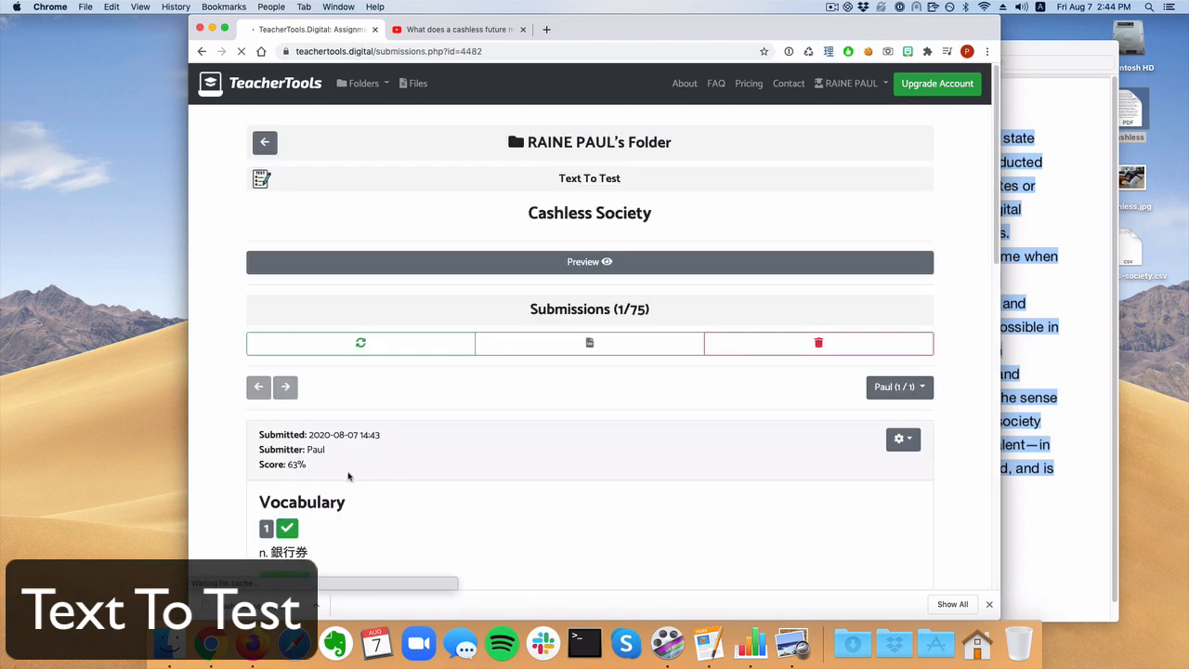
pyautogui.scroll(-5, 345, 474)
pyautogui.scroll(-7, 345, 474)
pyautogui.scroll(10, 349, 468)
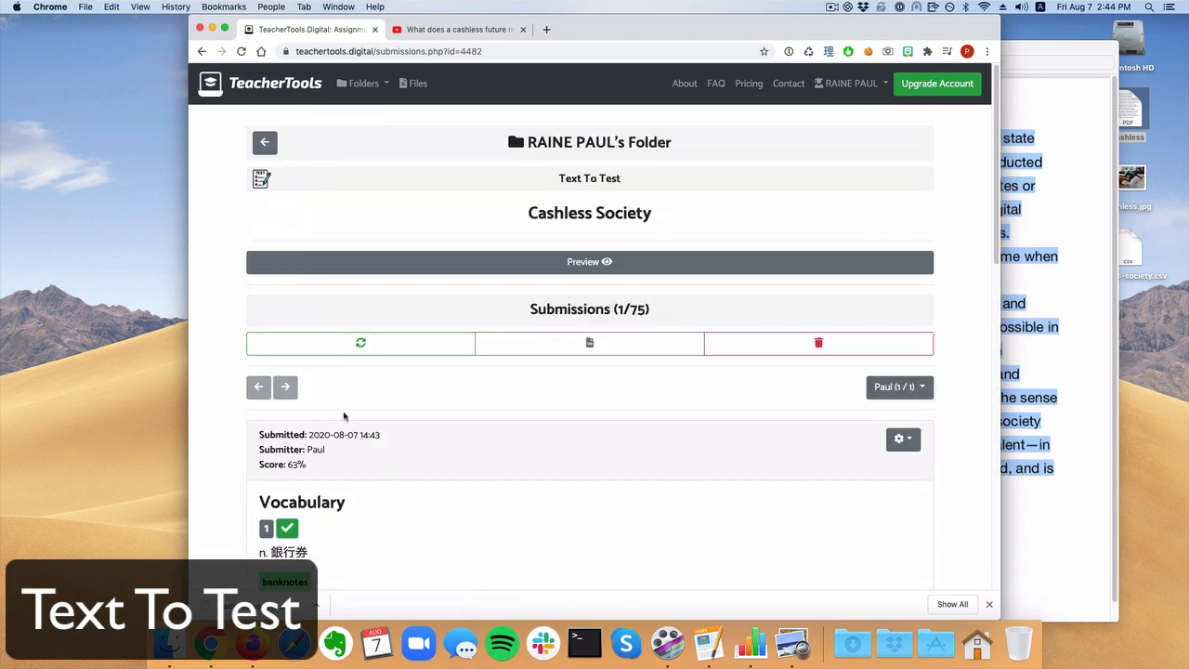
# Return to the folder, and get the URL of The Economist's YouTube video "What does a cashless future mean?" from its page.
pyautogui.click(263, 143)
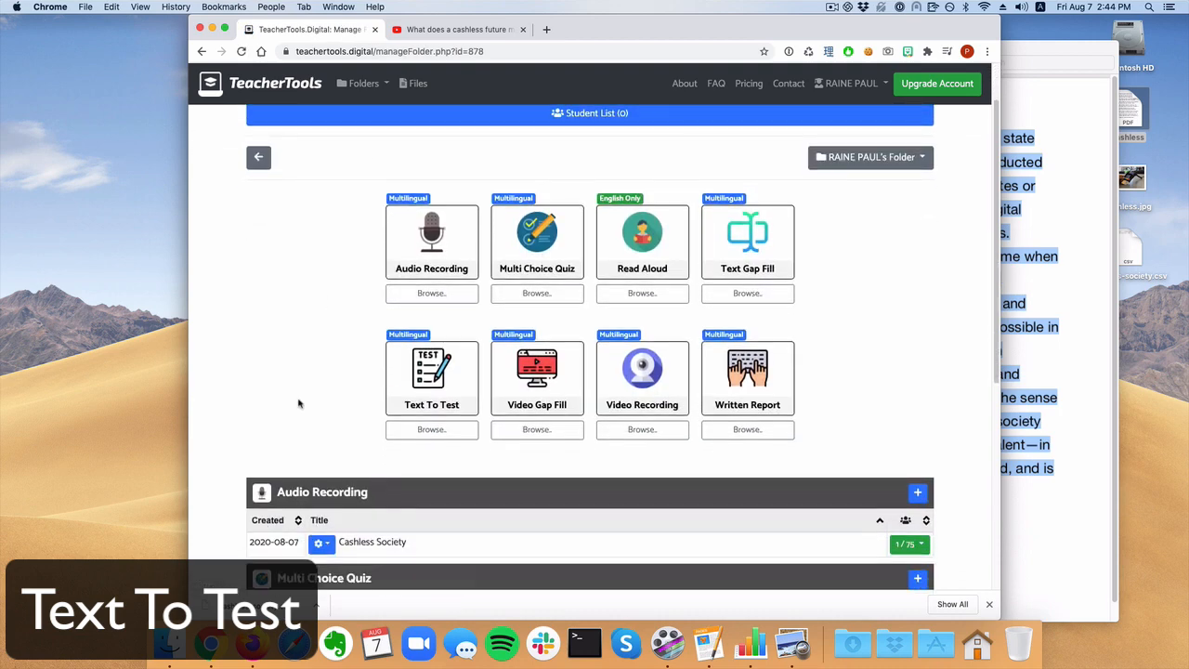
pyautogui.click(453, 31)
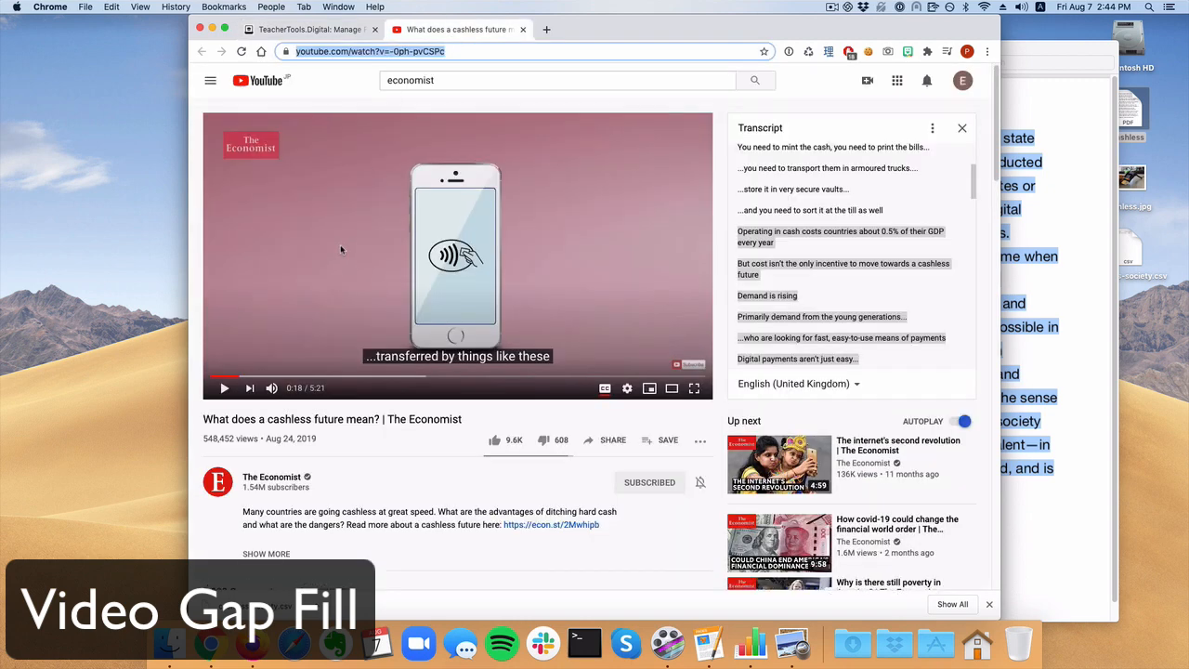
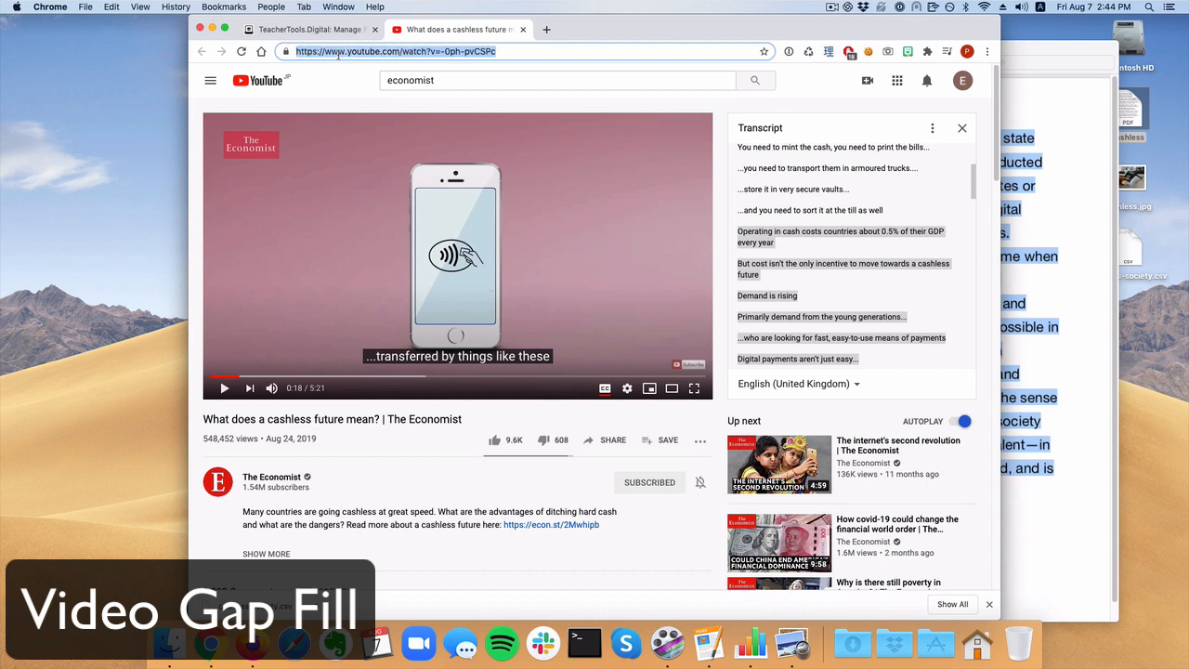
pyautogui.click(317, 36)
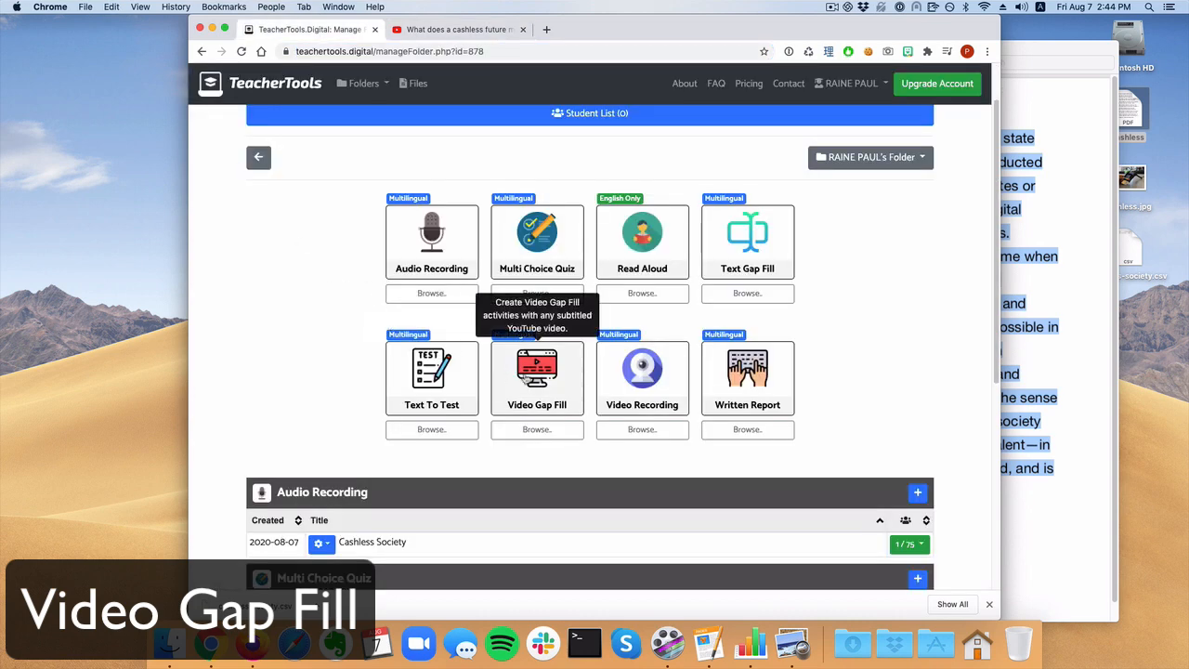
# Create a new Video Gap Fill assignment titled "Cashless Society" and dismiss the introductory guide.
pyautogui.click(526, 376)
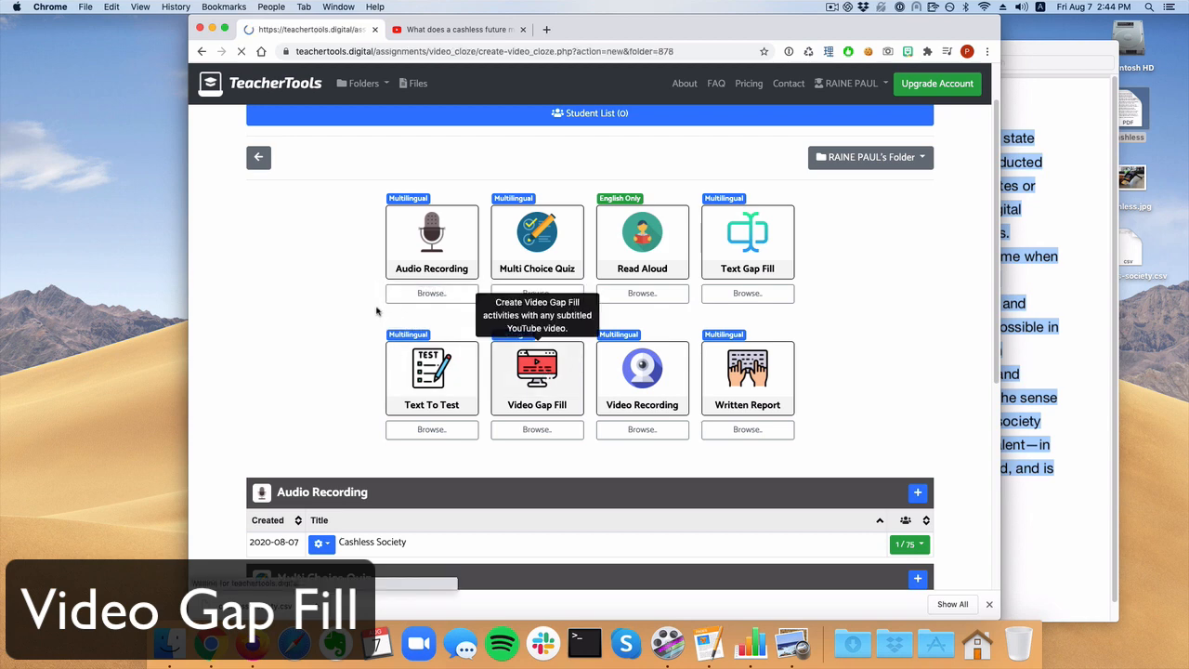
pyautogui.write('Cashless Society')
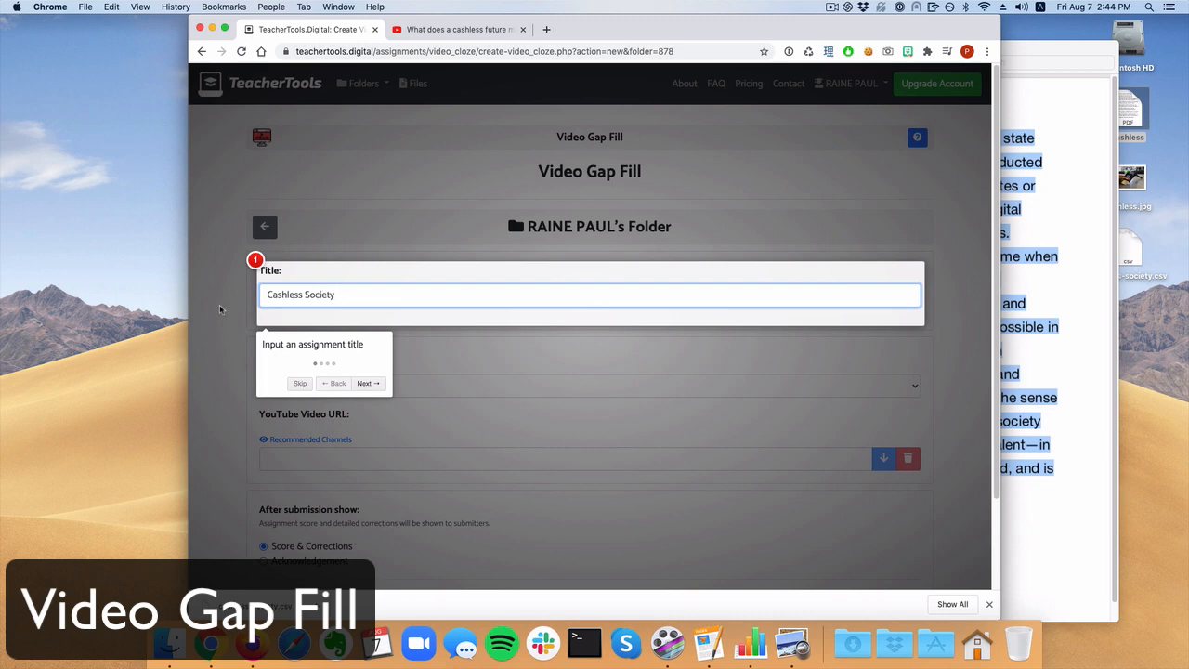
pyautogui.click(220, 308)
pyautogui.scroll(-1, 219, 309)
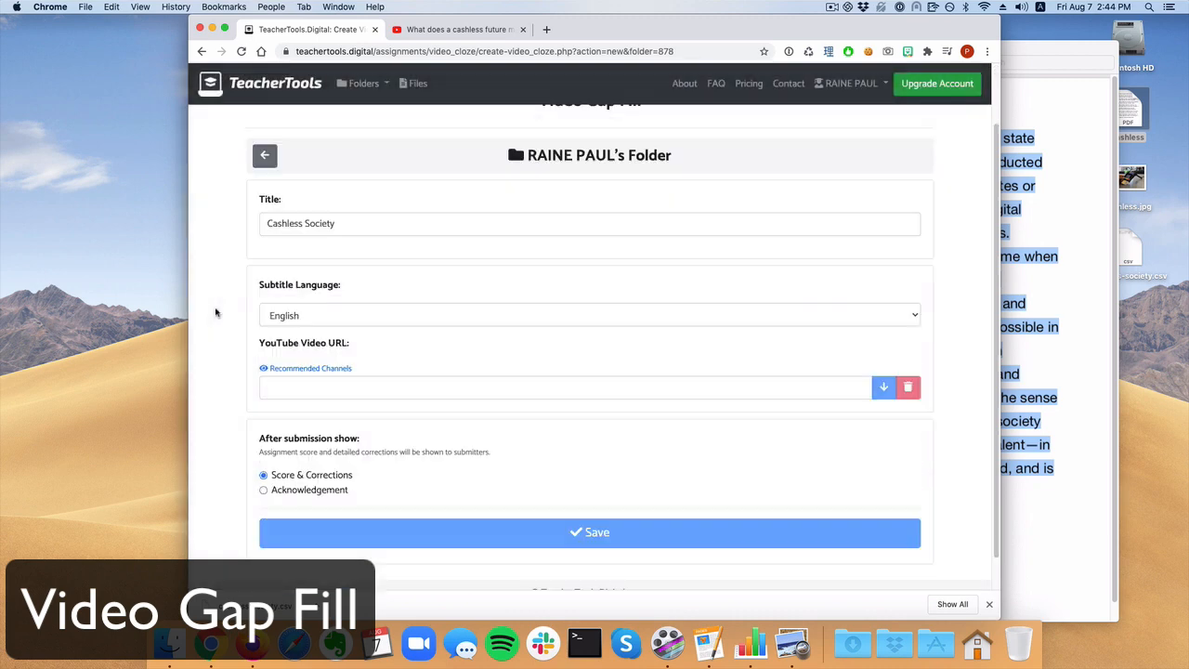
pyautogui.click(330, 391)
pyautogui.write('https://www.youtube.com/watch?v=-Oph-pvCSPc')
pyautogui.click(883, 386)
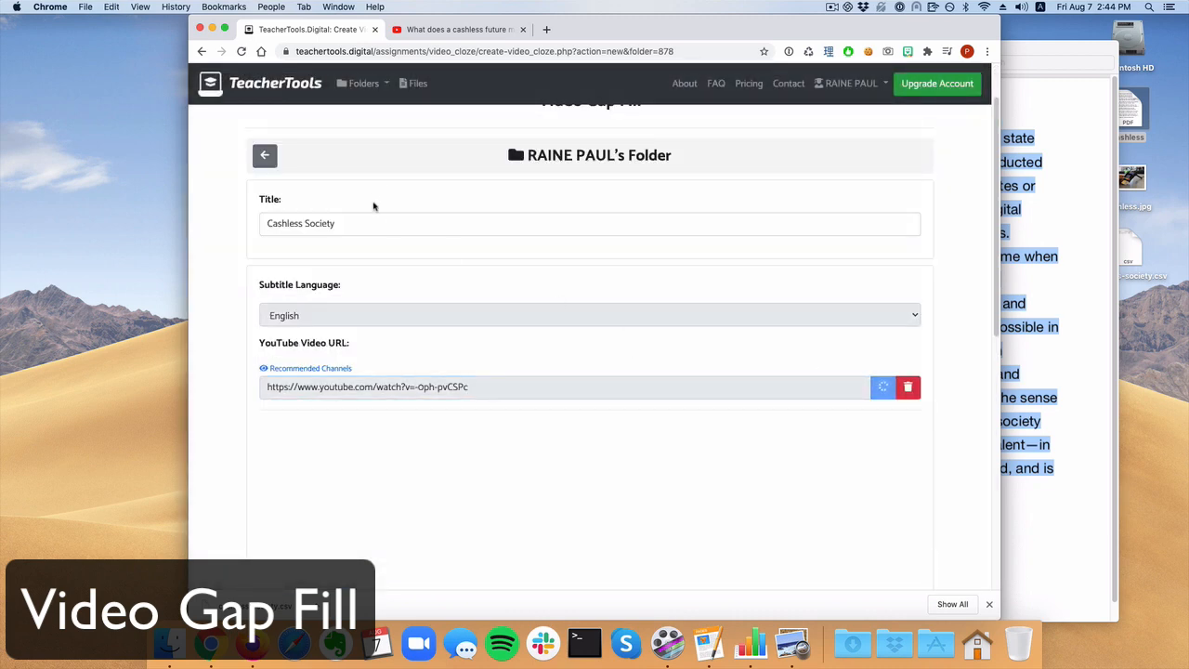
pyautogui.scroll(-5, 231, 394)
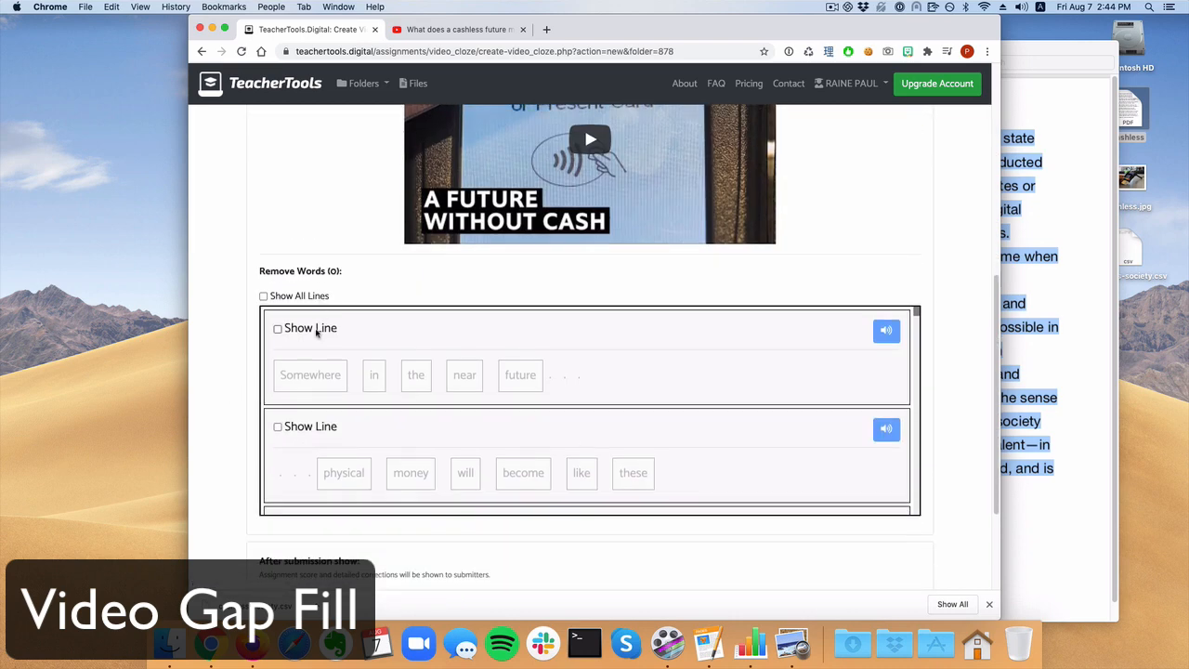
pyautogui.scroll(-1, 242, 381)
pyautogui.scroll(-2, 382, 380)
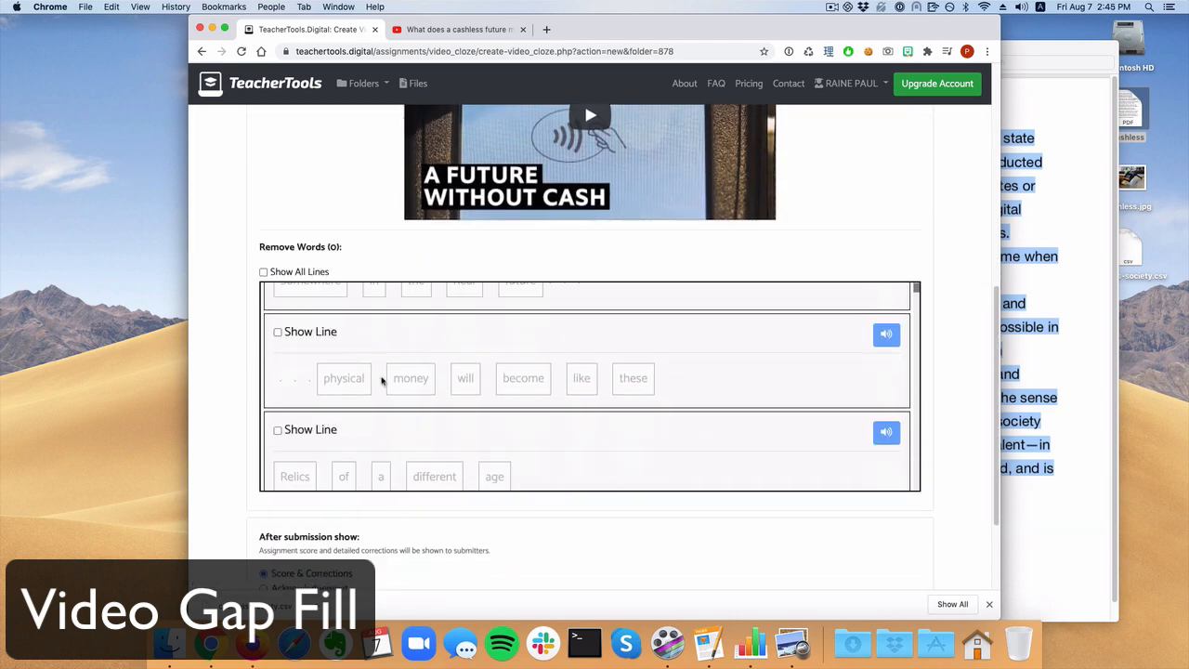
# Show the first three subtitle lines and remove the words "future", "become" and "Relics" from them.
pyautogui.scroll(2, 381, 381)
pyautogui.click(311, 304)
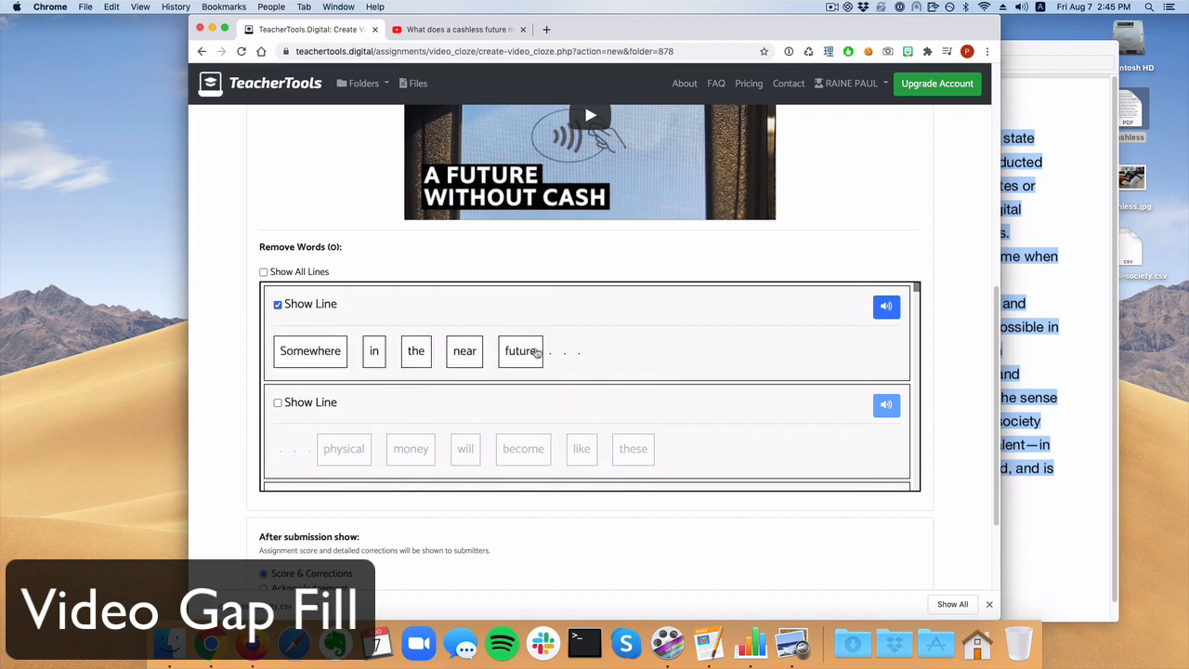
pyautogui.click(537, 353)
pyautogui.click(316, 405)
pyautogui.click(523, 449)
pyautogui.scroll(-3, 478, 426)
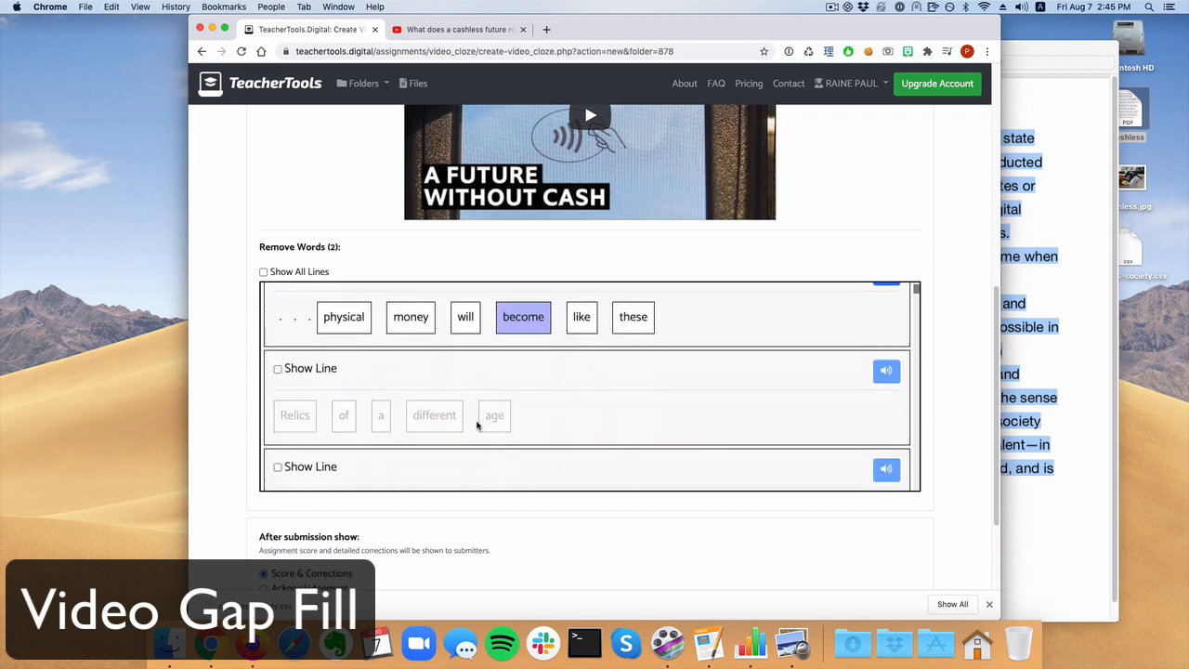
pyautogui.scroll(-2, 363, 363)
pyautogui.scroll(5, 363, 362)
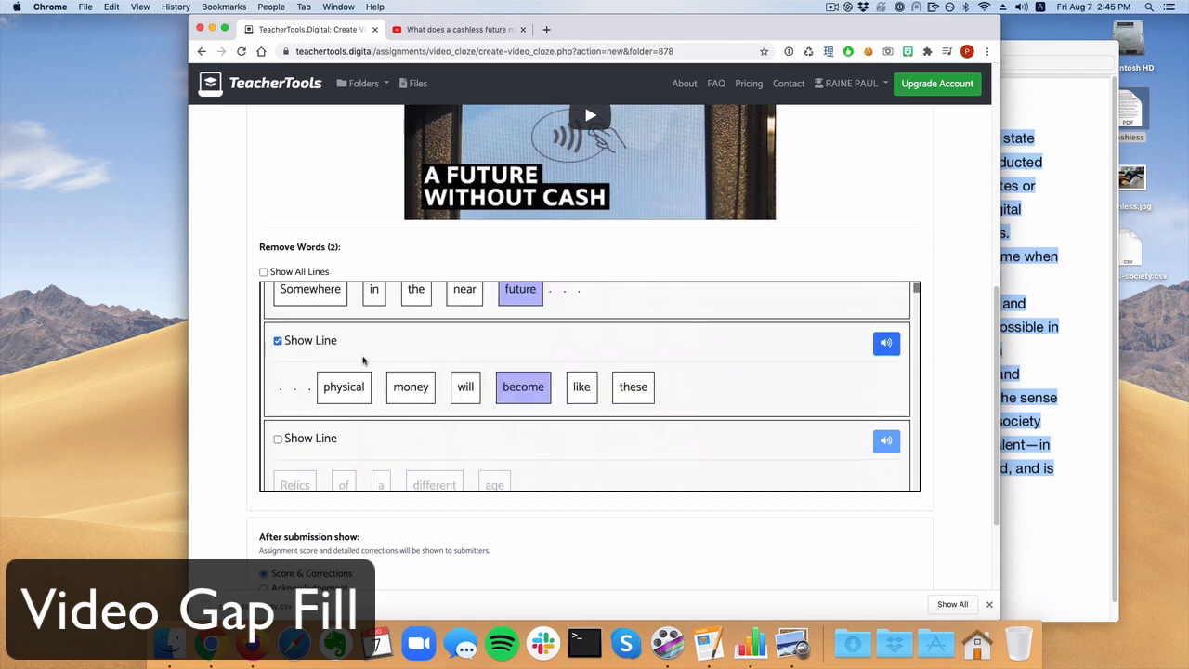
pyautogui.scroll(-1, 364, 360)
pyautogui.click(325, 432)
pyautogui.scroll(-1, 399, 425)
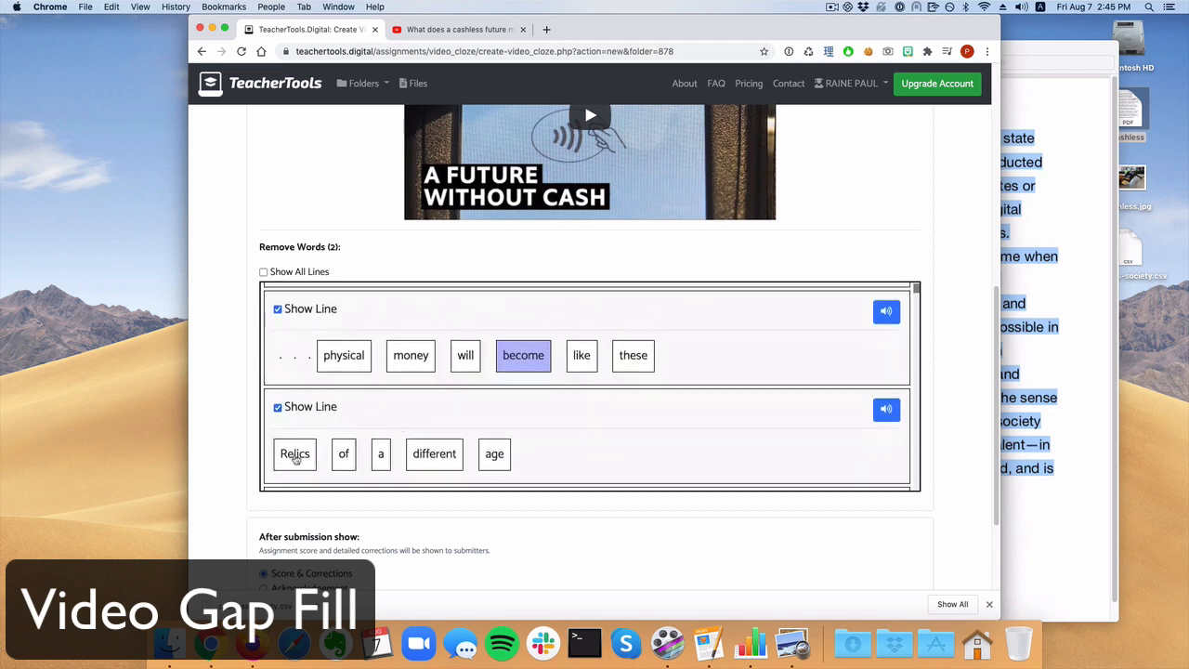
pyautogui.click(295, 456)
# Show the fourth to sixth subtitle lines and remove the words "places", "words" and "disappear" from them.
pyautogui.scroll(-3, 437, 426)
pyautogui.click(278, 434)
pyautogui.scroll(-2, 433, 419)
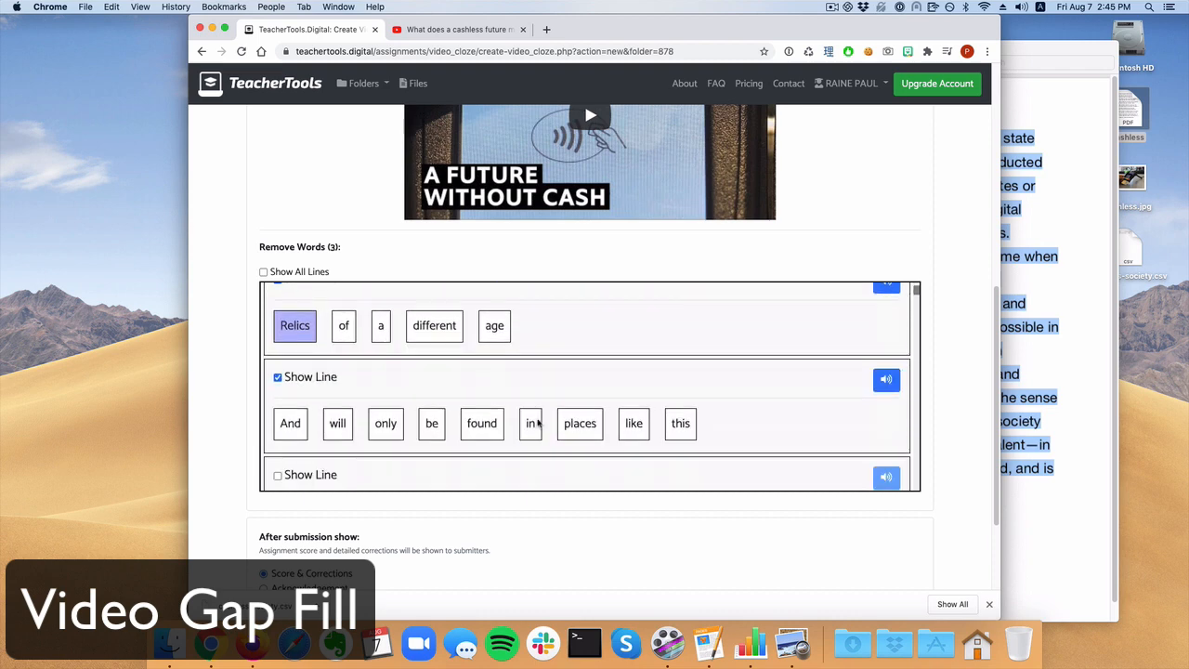
pyautogui.click(580, 422)
pyautogui.scroll(-5, 425, 400)
pyautogui.click(330, 377)
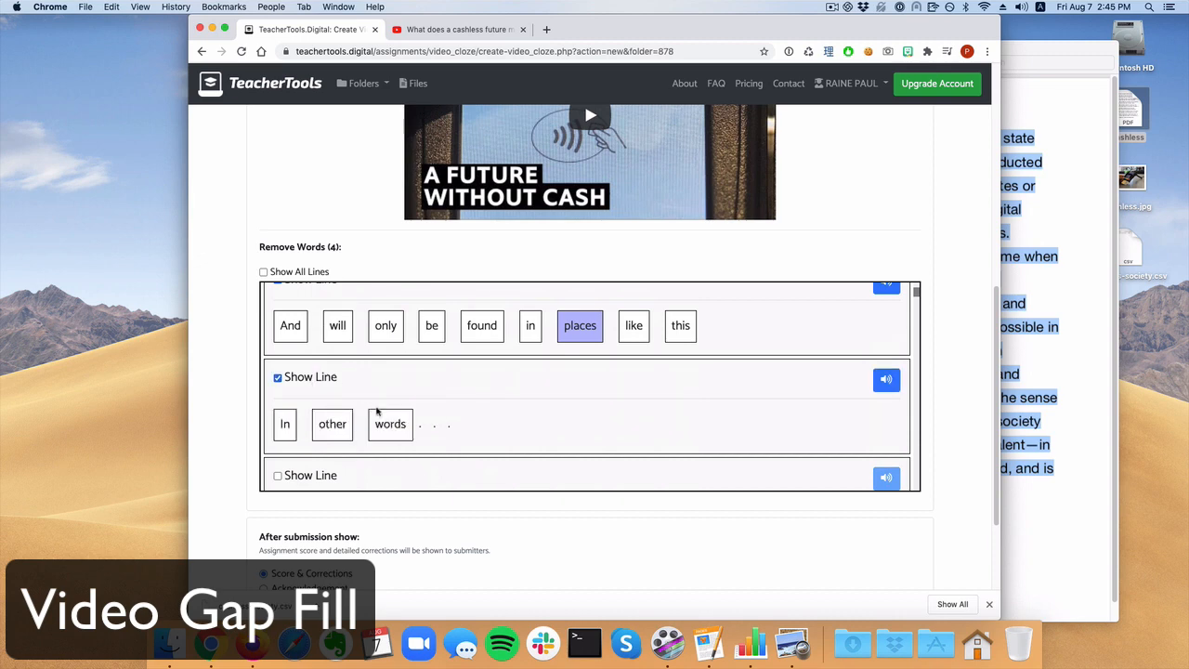
pyautogui.click(382, 418)
pyautogui.scroll(-5, 379, 418)
pyautogui.click(310, 348)
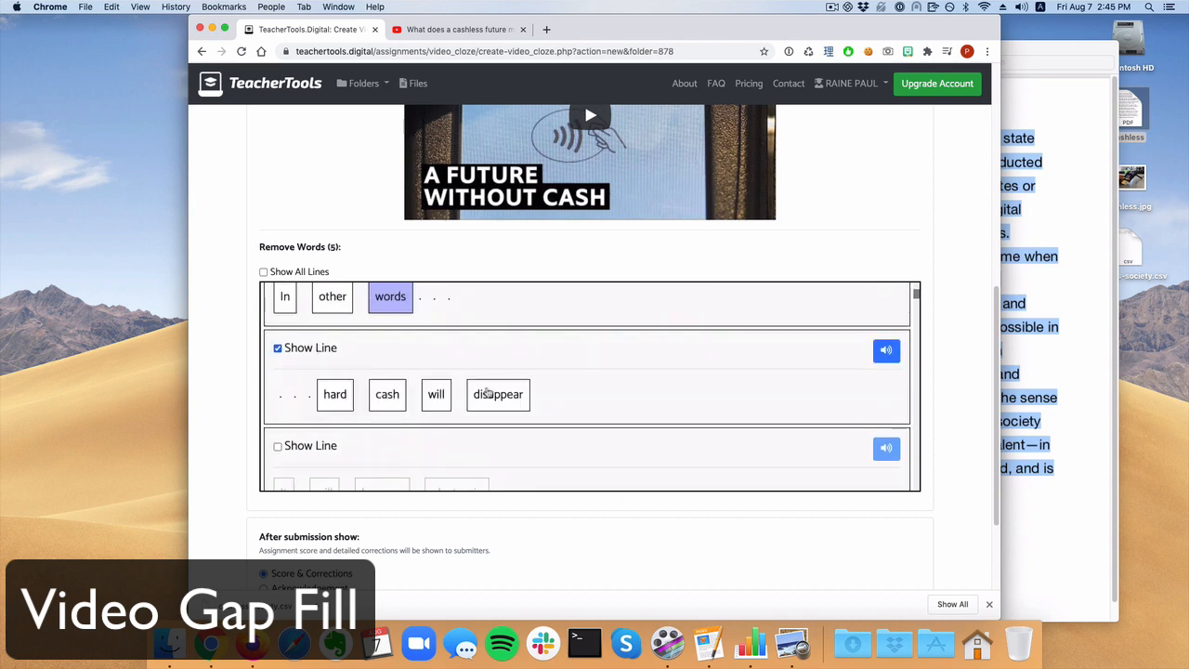
pyautogui.click(491, 394)
# Check over the assignment's settings and save the Video Gap Fill assignment.
pyautogui.scroll(10, 390, 400)
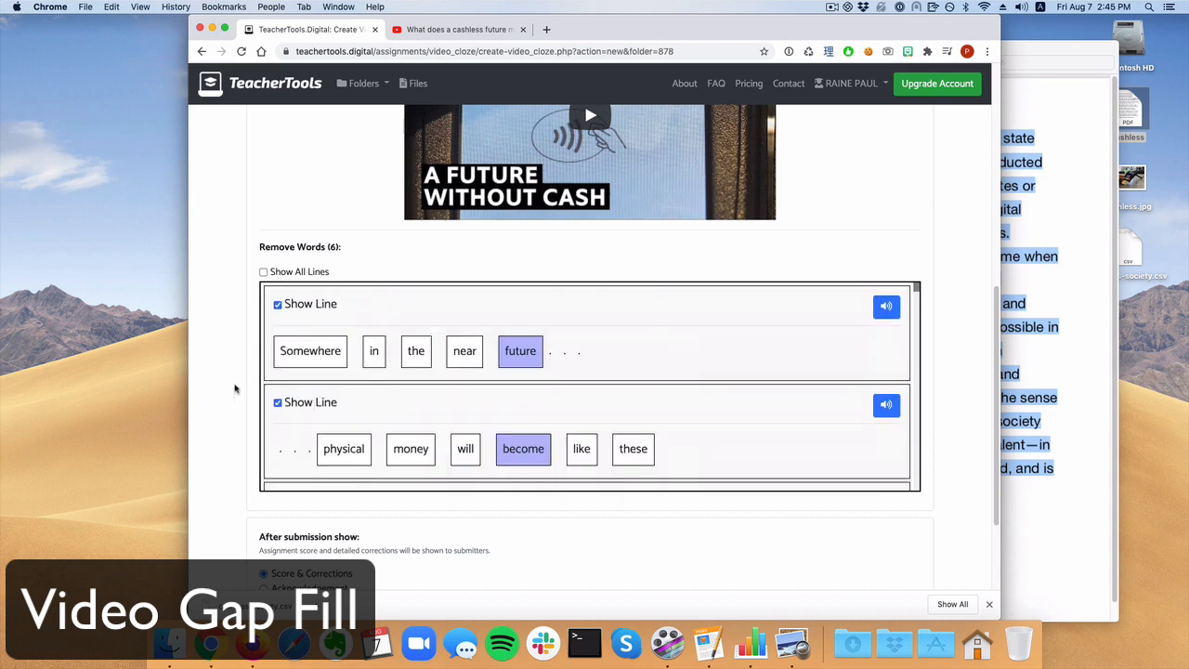
pyautogui.scroll(-3, 228, 408)
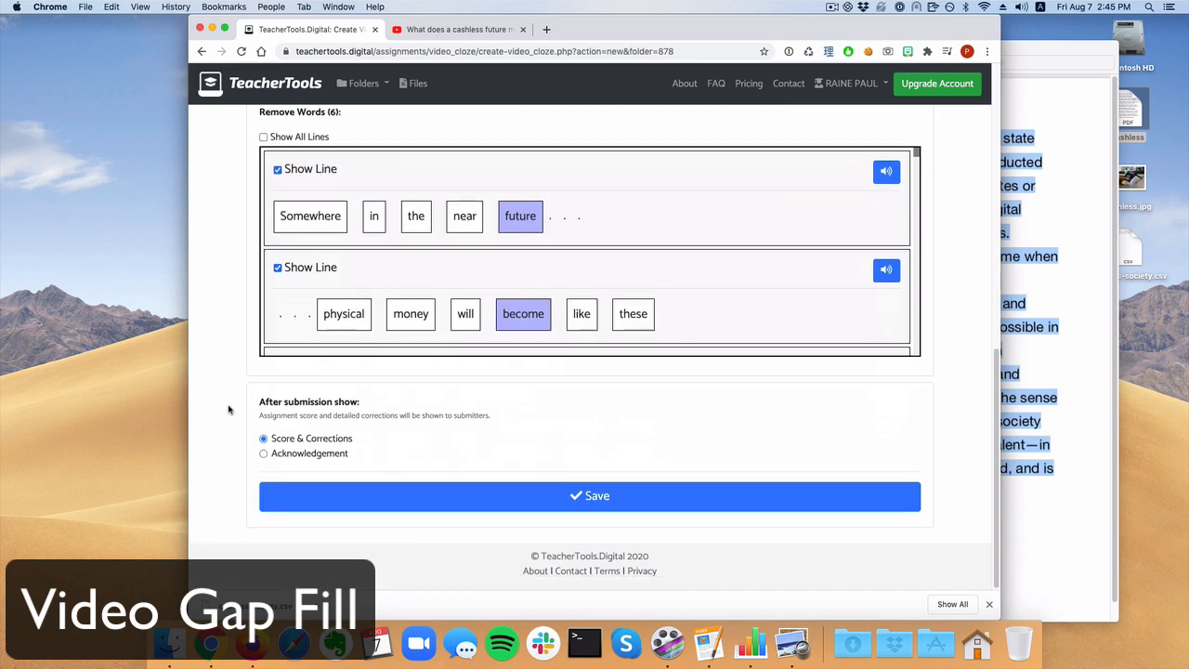
pyautogui.scroll(10, 242, 429)
pyautogui.scroll(-10, 241, 425)
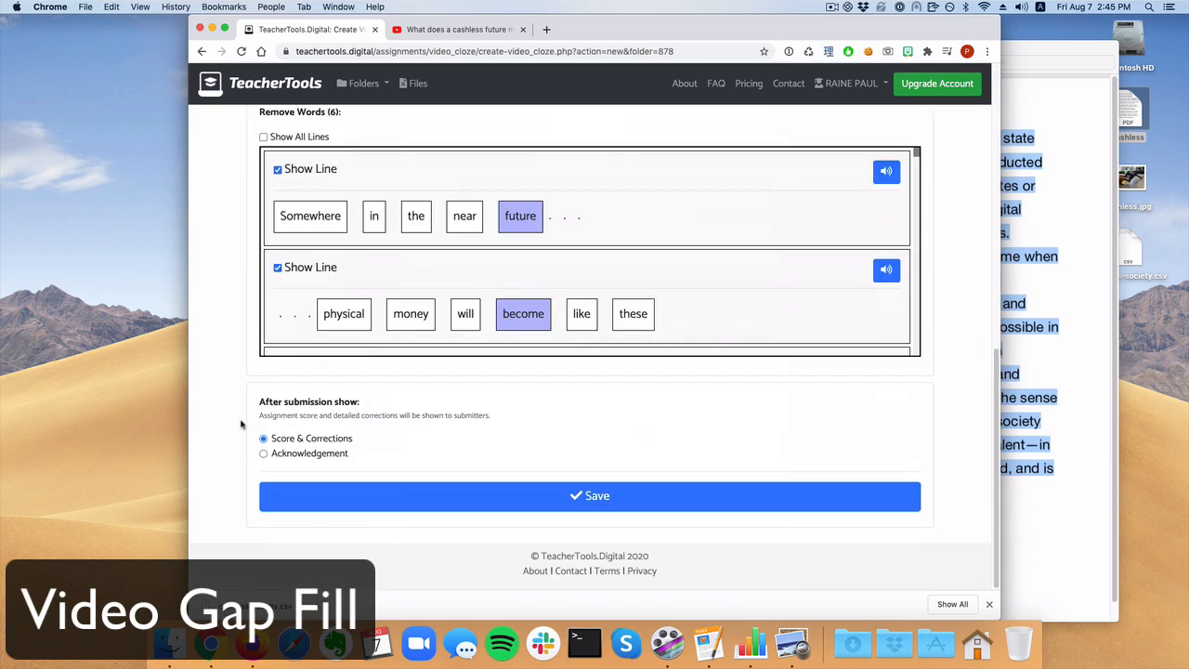
pyautogui.click(622, 493)
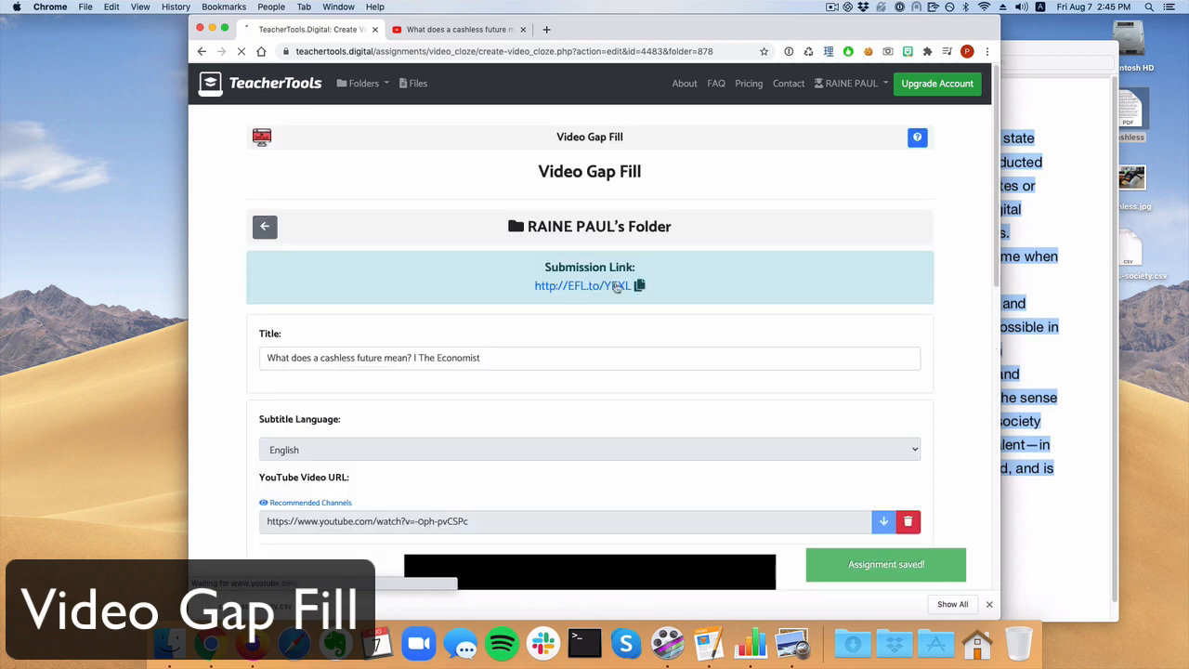
# Copy the assignment's submission link and open it in Firefox.
pyautogui.click(616, 287)
pyautogui.hotkey('ctrl', 'Up')
pyautogui.click(735, 213)
pyautogui.click(536, 44)
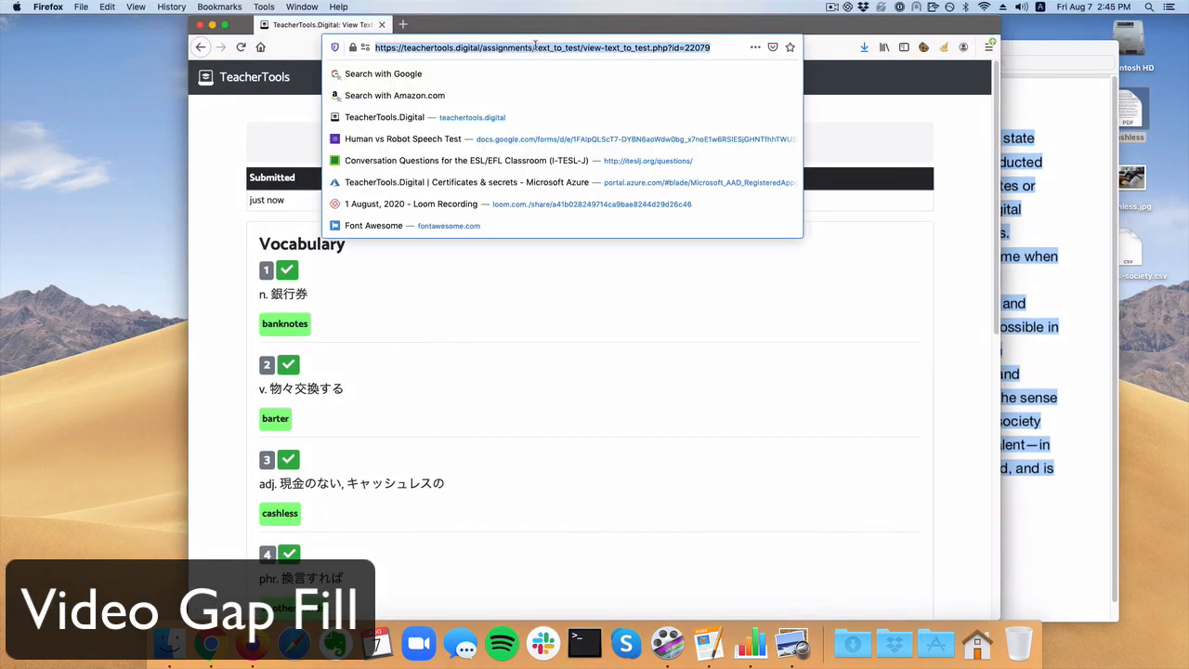
pyautogui.press('super+v')
pyautogui.press('Return')
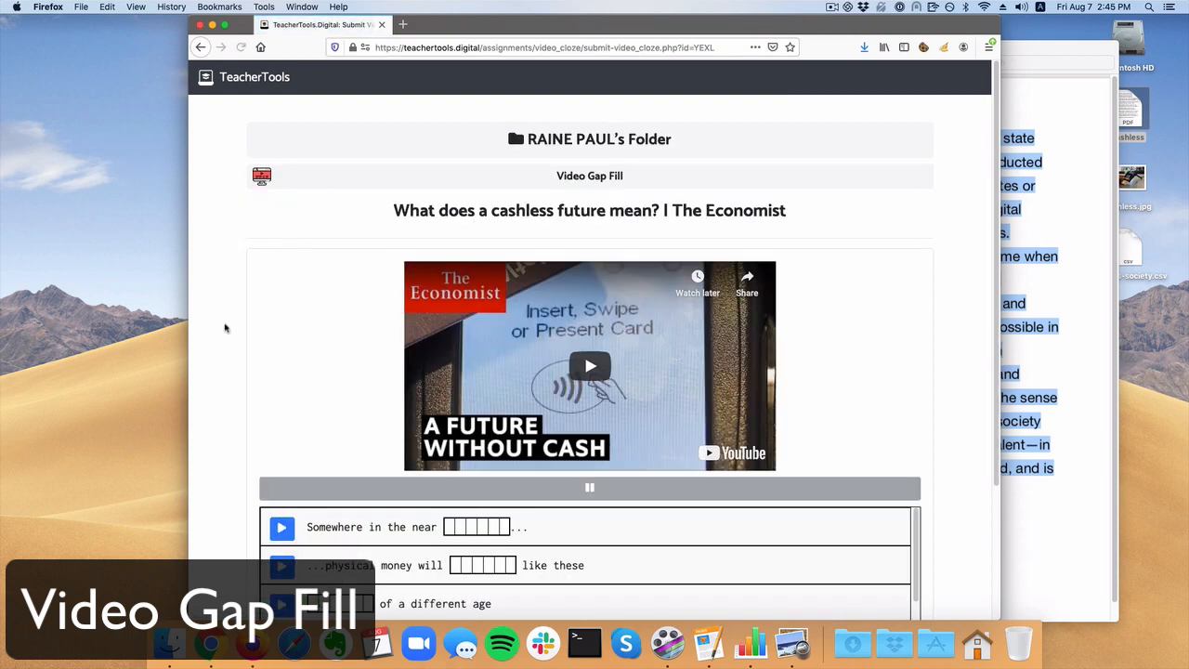
# Play the video from the first subtitle line and fill that line's gap with "future".
pyautogui.scroll(-3, 225, 325)
pyautogui.click(281, 360)
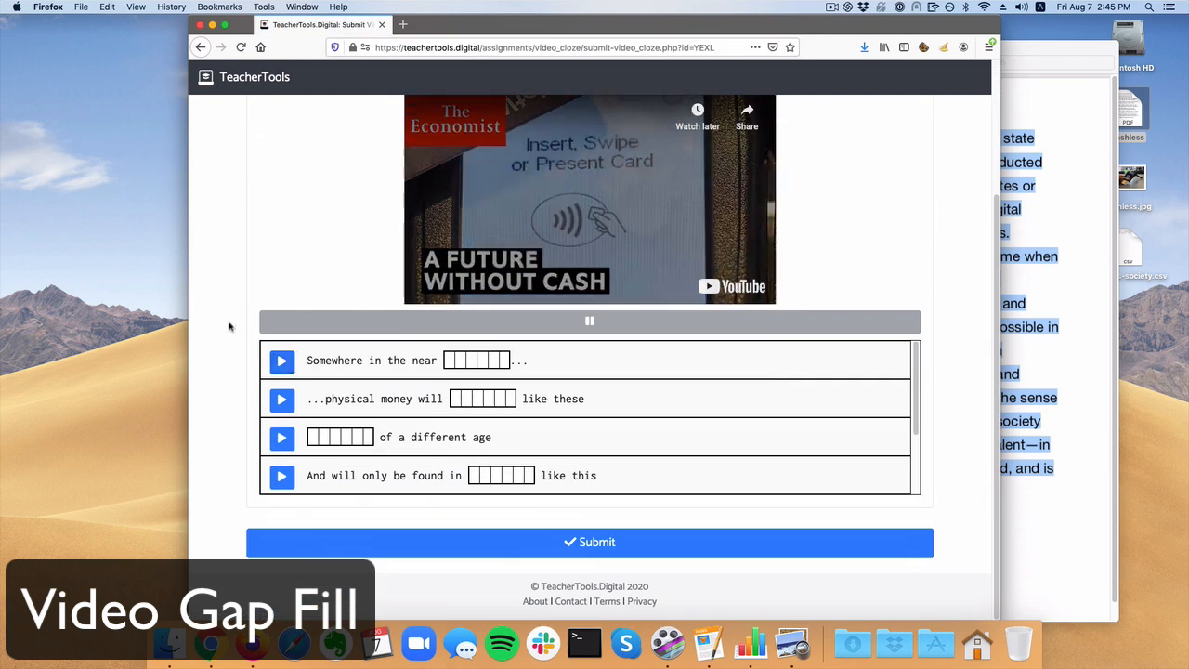
pyautogui.scroll(2, 227, 325)
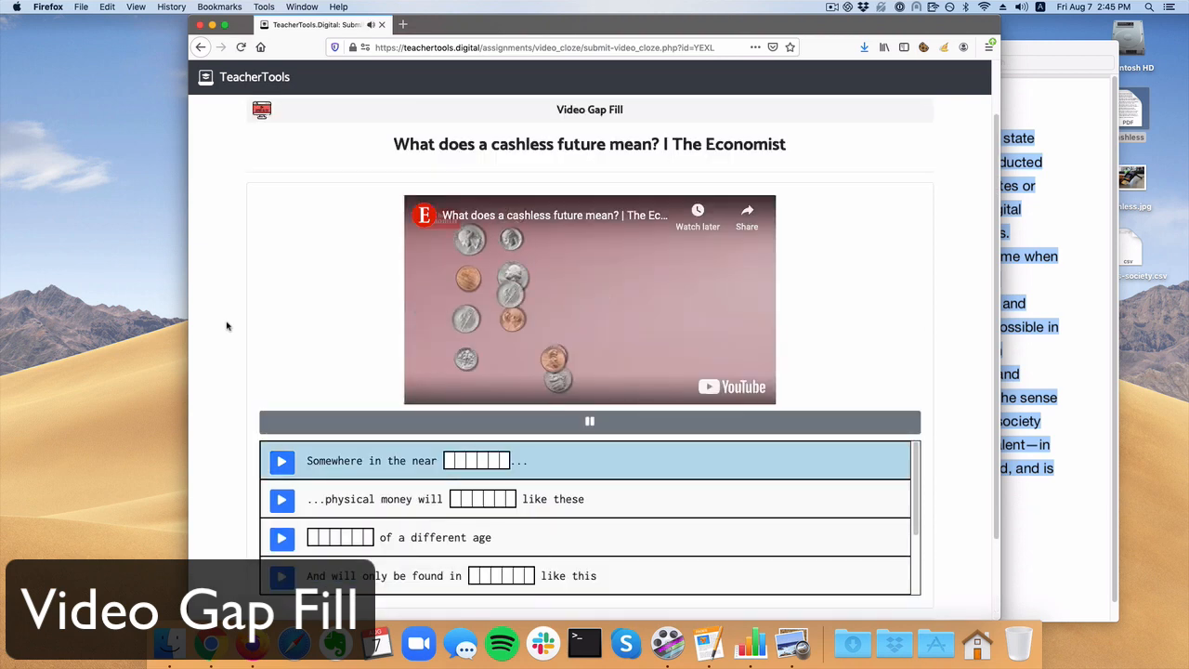
pyautogui.scroll(-1, 227, 325)
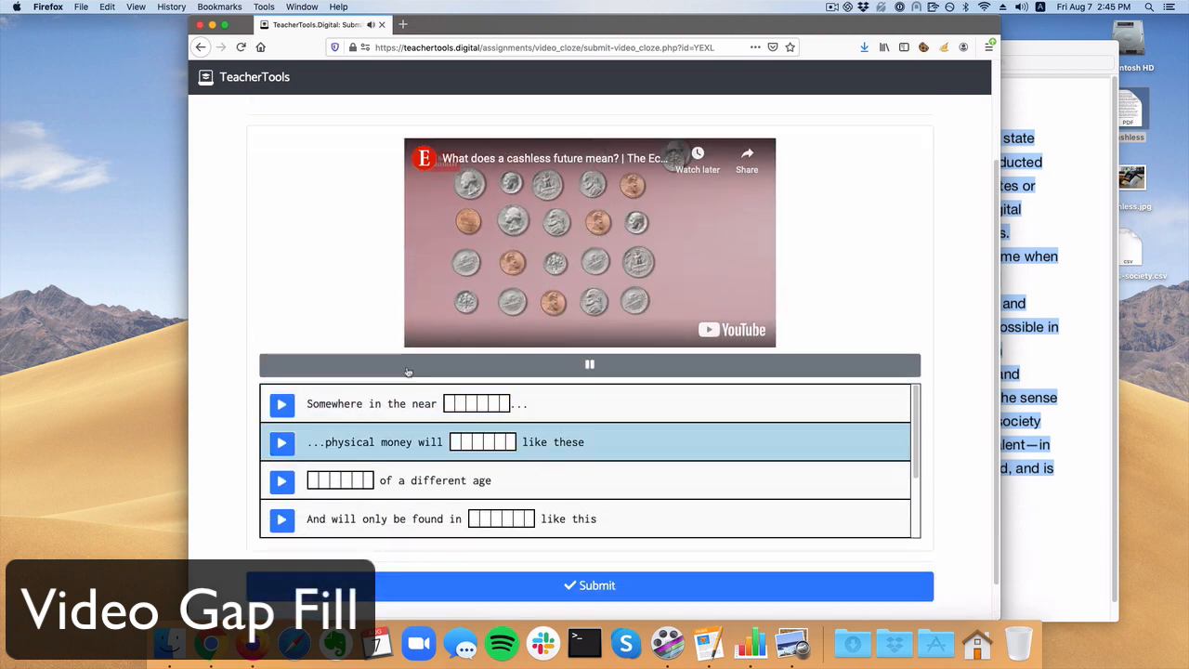
pyautogui.click(458, 403)
pyautogui.write('future')
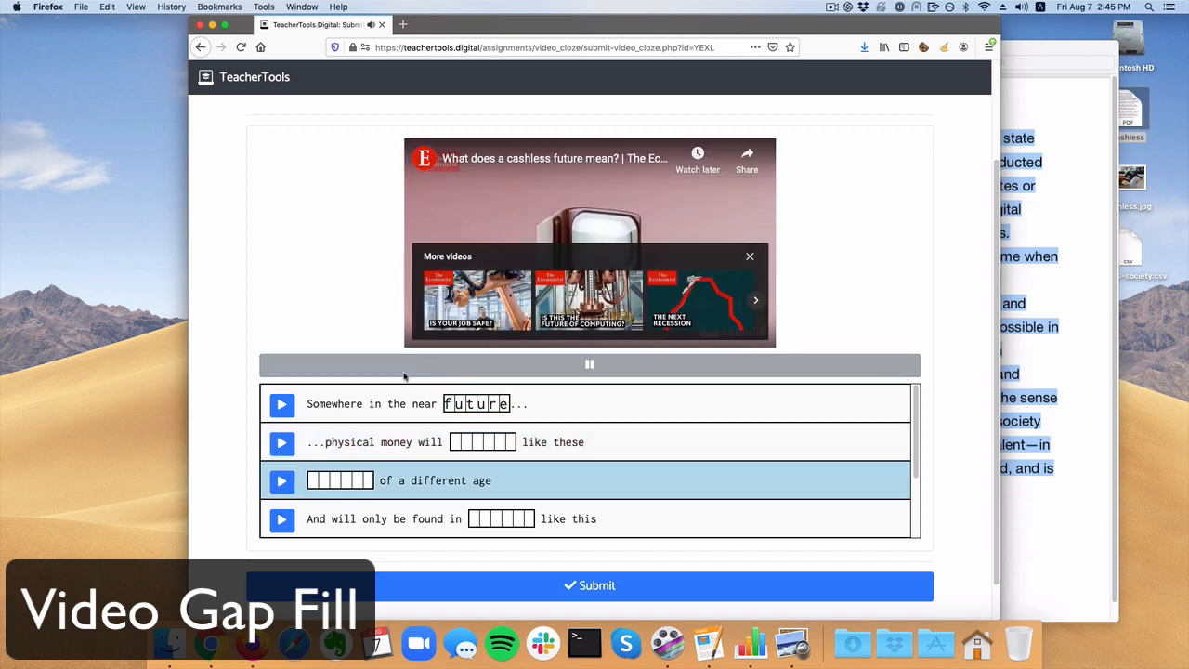
# Replay the first subtitle line and fill the second line's gap with "become".
pyautogui.click(285, 409)
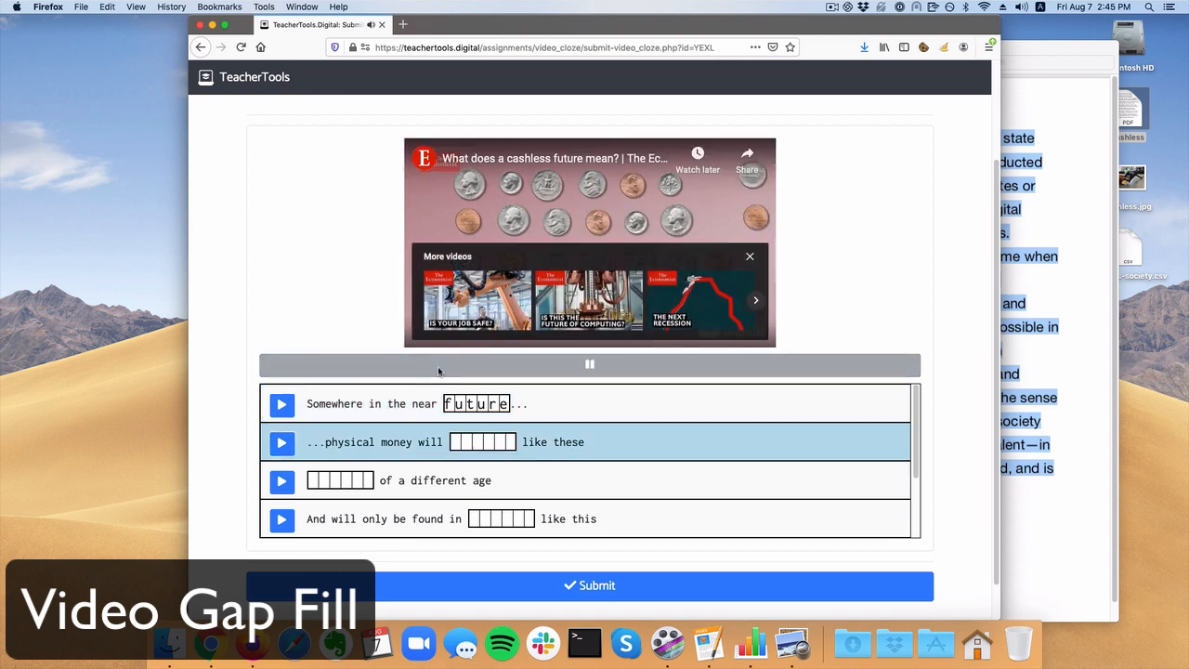
pyautogui.click(285, 409)
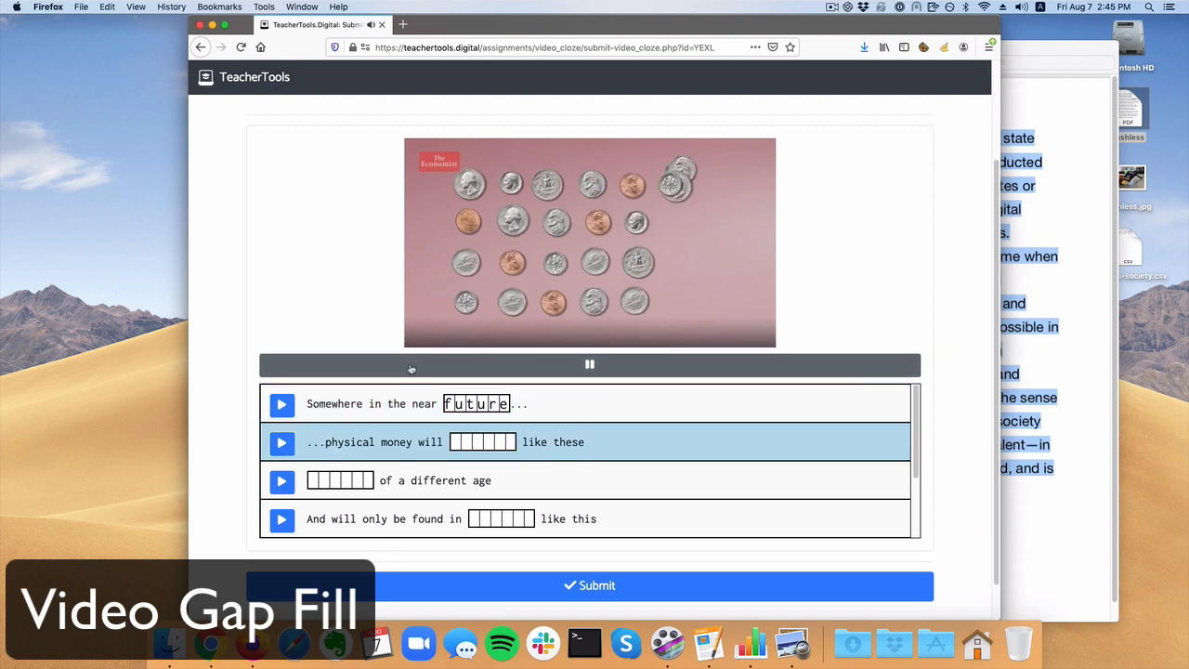
pyautogui.click(475, 445)
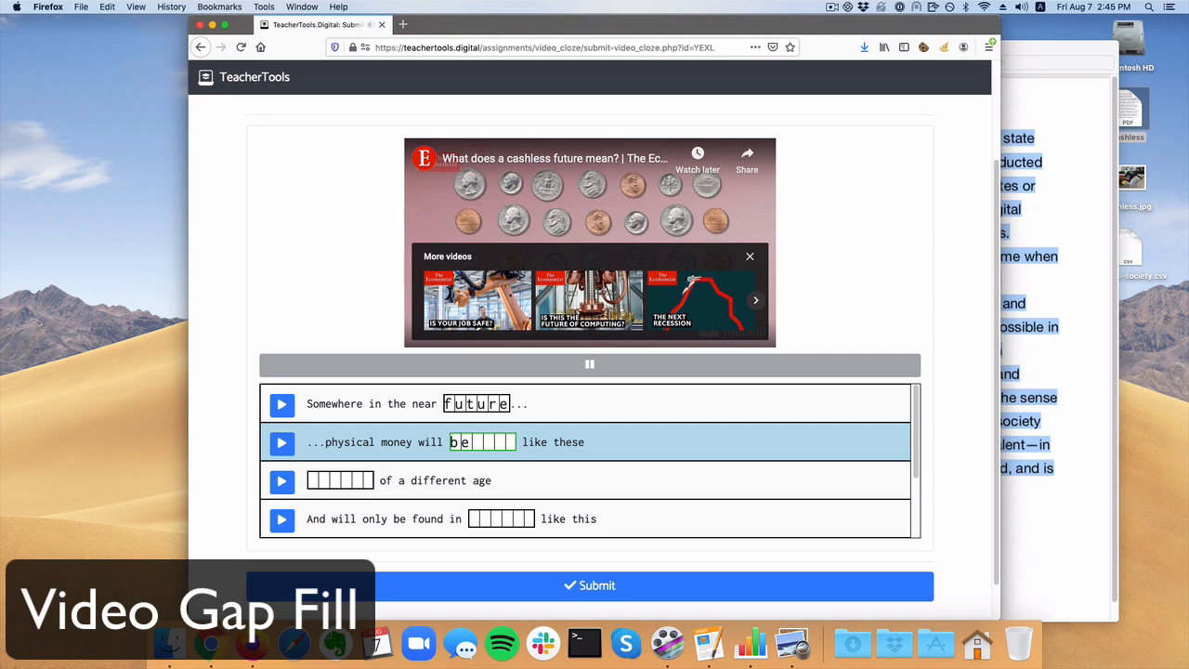
# Submit the answers with the submitter's name and look through the corrections.
pyautogui.click(556, 578)
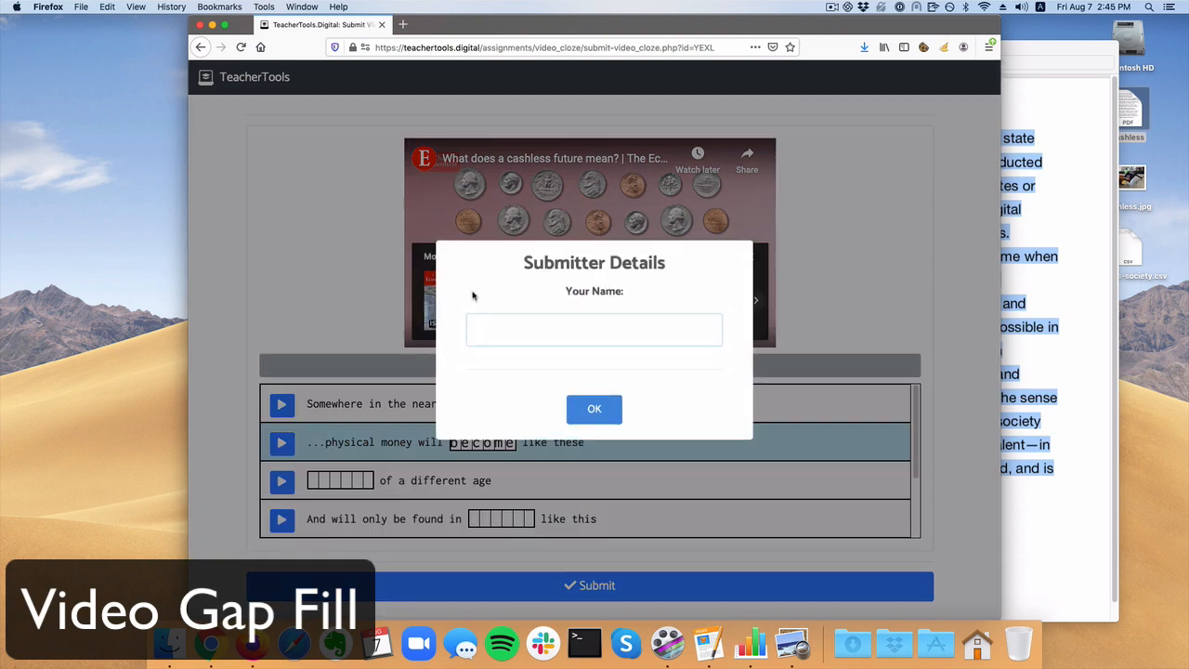
pyautogui.write('Paul')
pyautogui.press('Return')
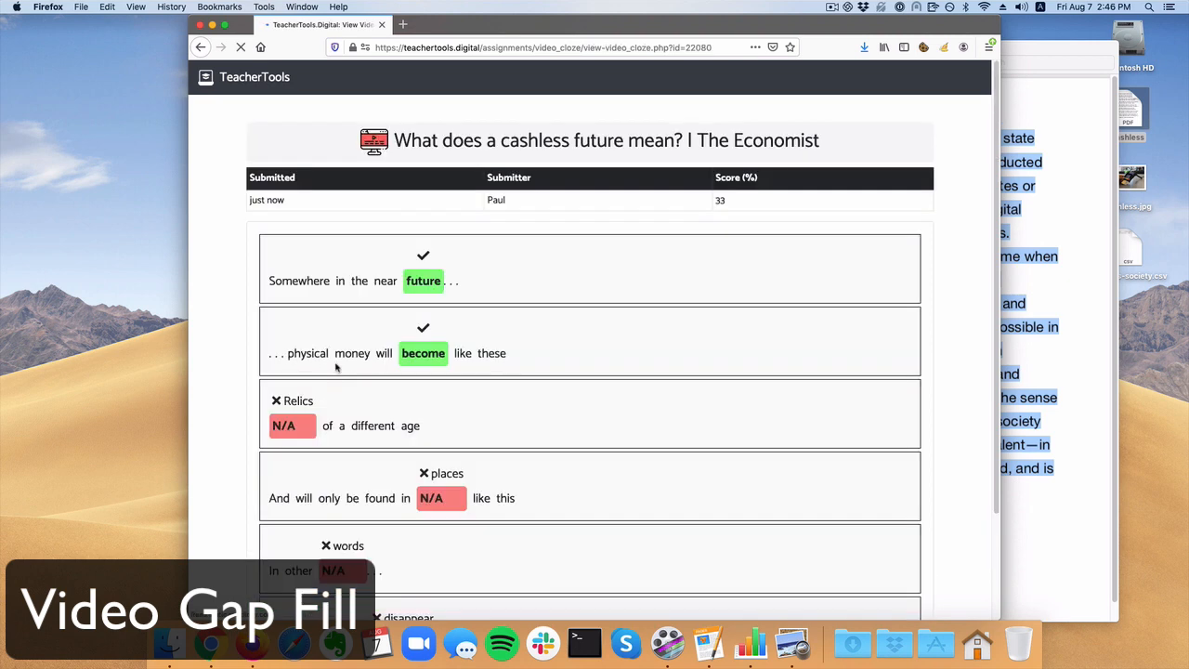
pyautogui.scroll(-2, 374, 424)
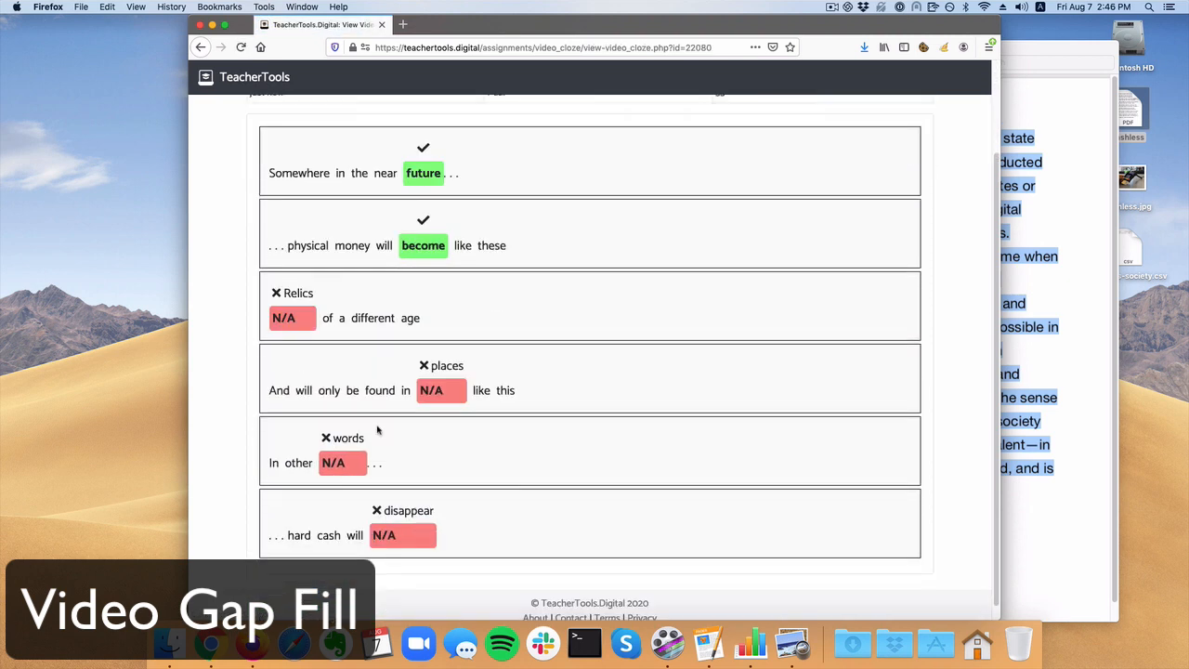
pyautogui.scroll(2, 380, 425)
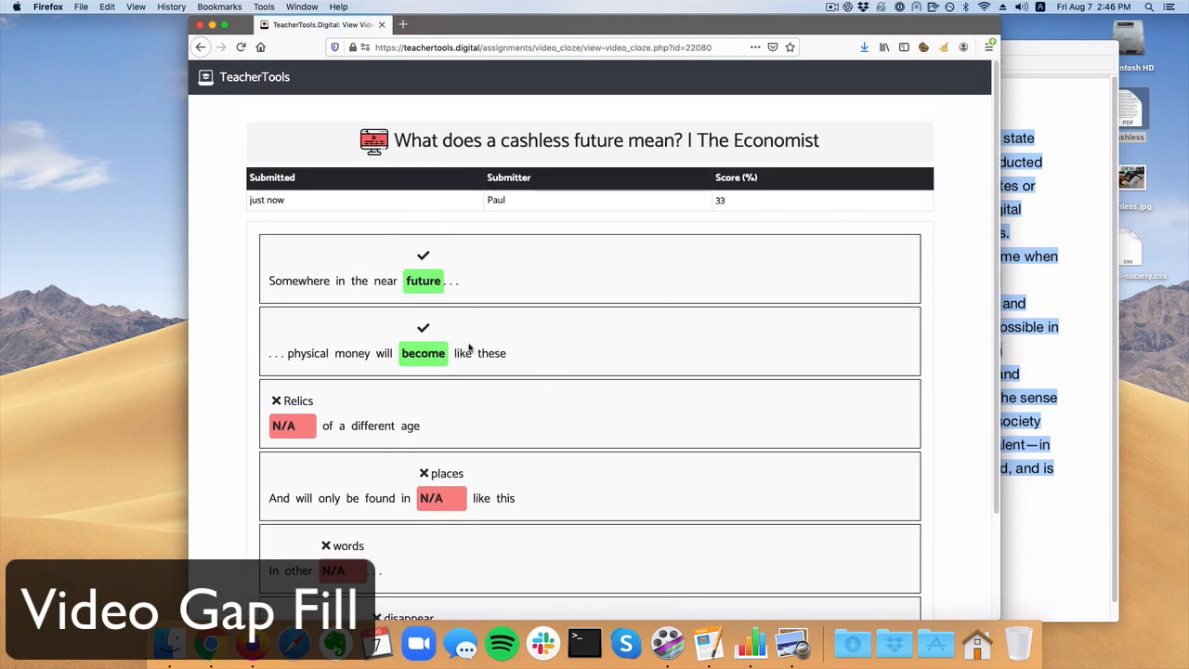
# Switch to Chrome and return from the Video Gap Fill assignment to its folder.
pyautogui.hotkey('ctrl', 'Up')
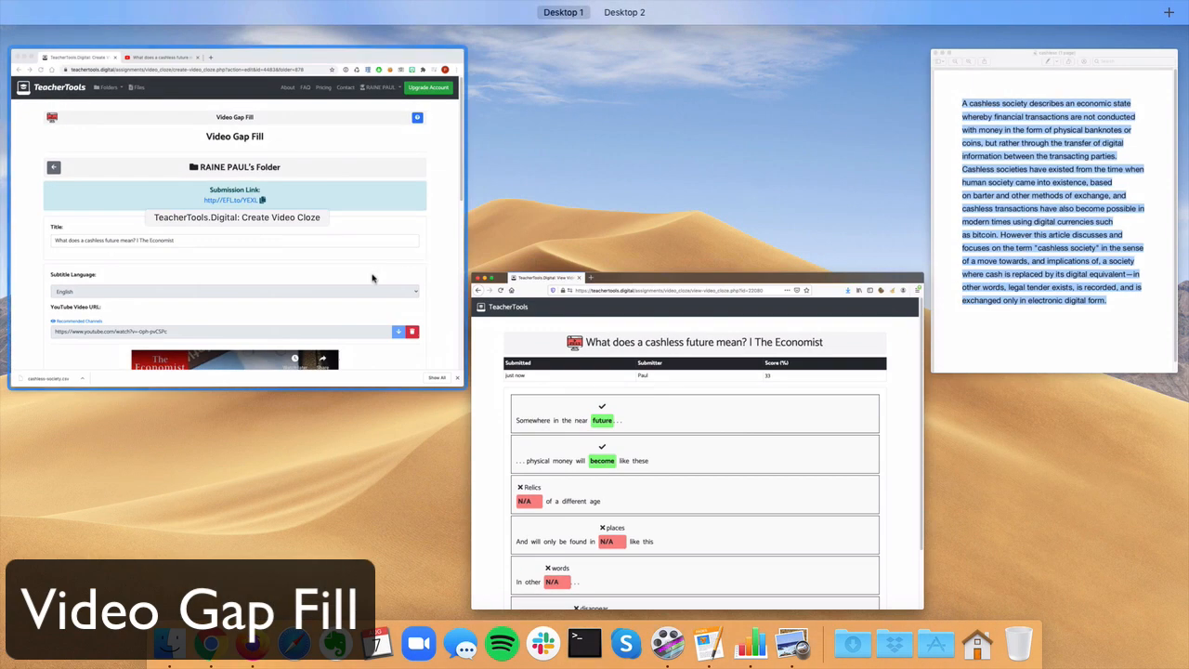
pyautogui.click(372, 276)
pyautogui.click(275, 236)
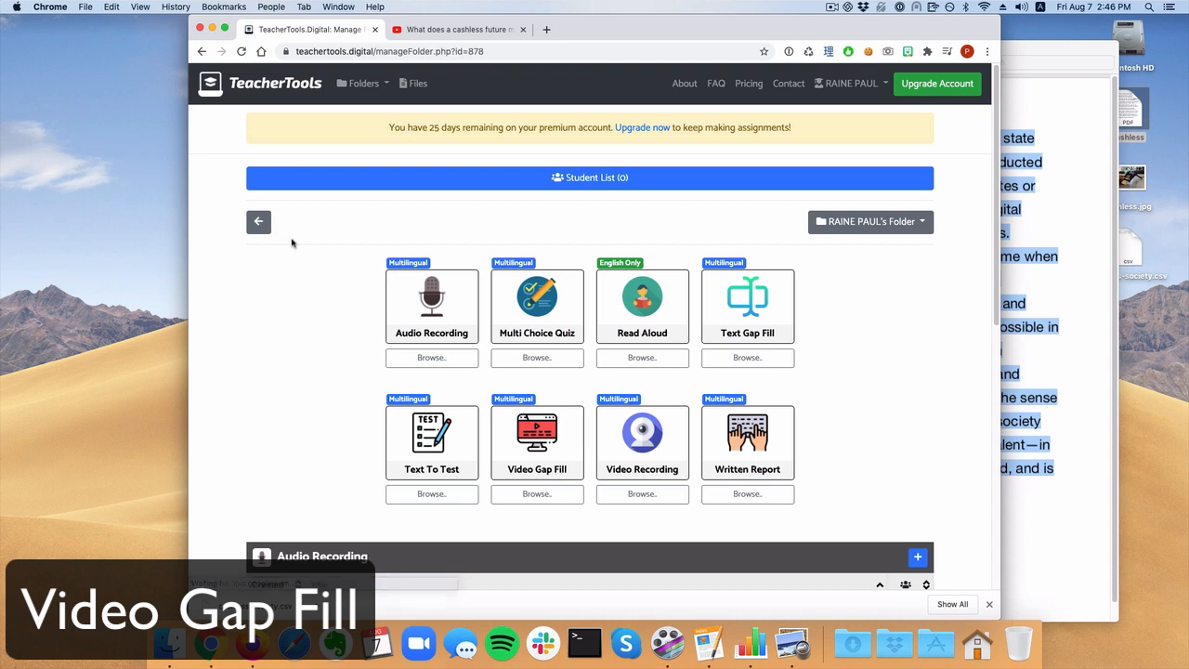
pyautogui.scroll(-2, 314, 372)
pyautogui.scroll(-3, 279, 354)
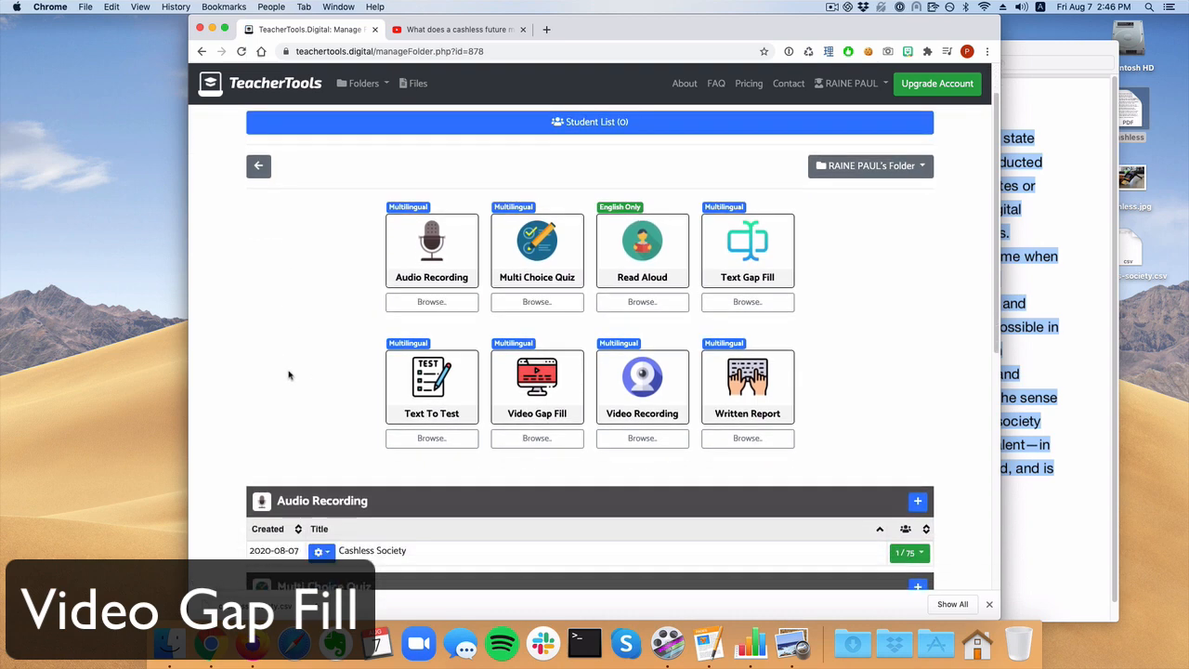
# Create a new Video Recording assignment titled "Cashless Society" and dismiss the introductory guide.
pyautogui.click(643, 311)
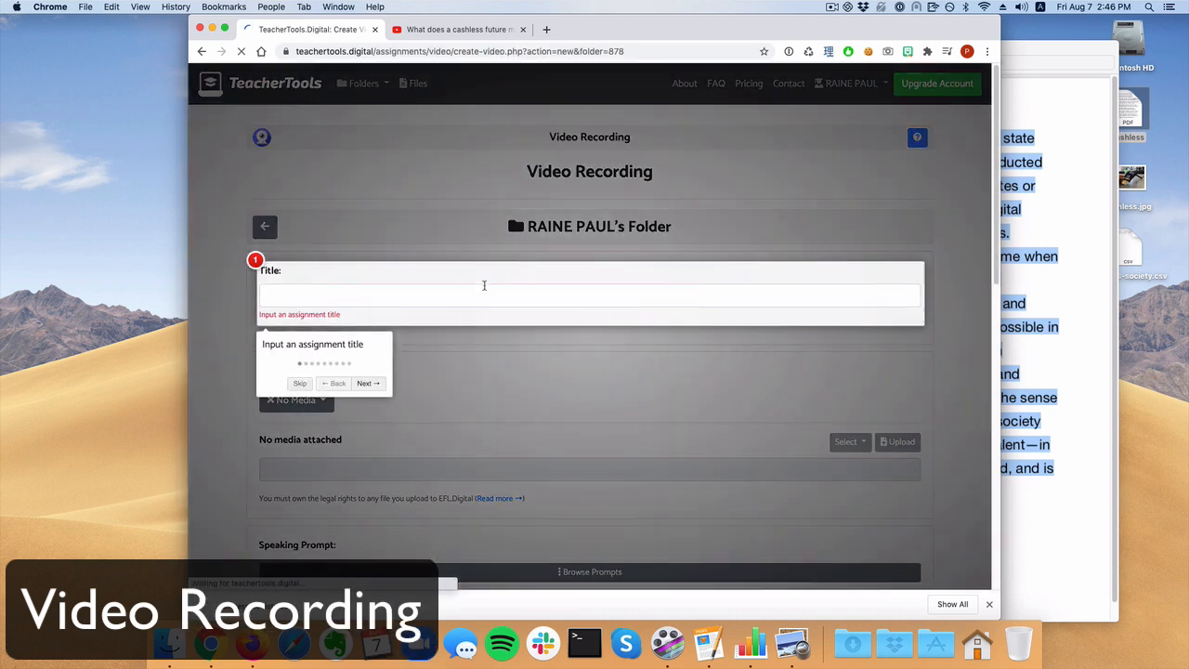
pyautogui.click(384, 297)
pyautogui.write('Cashless Society')
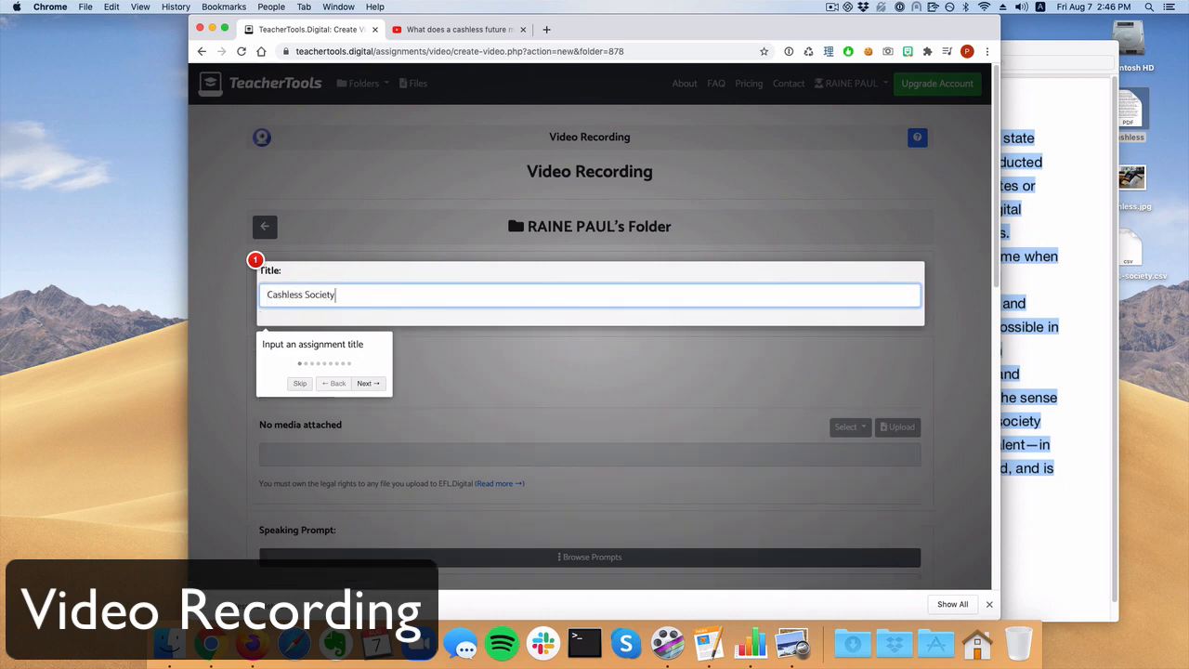
pyautogui.click(223, 340)
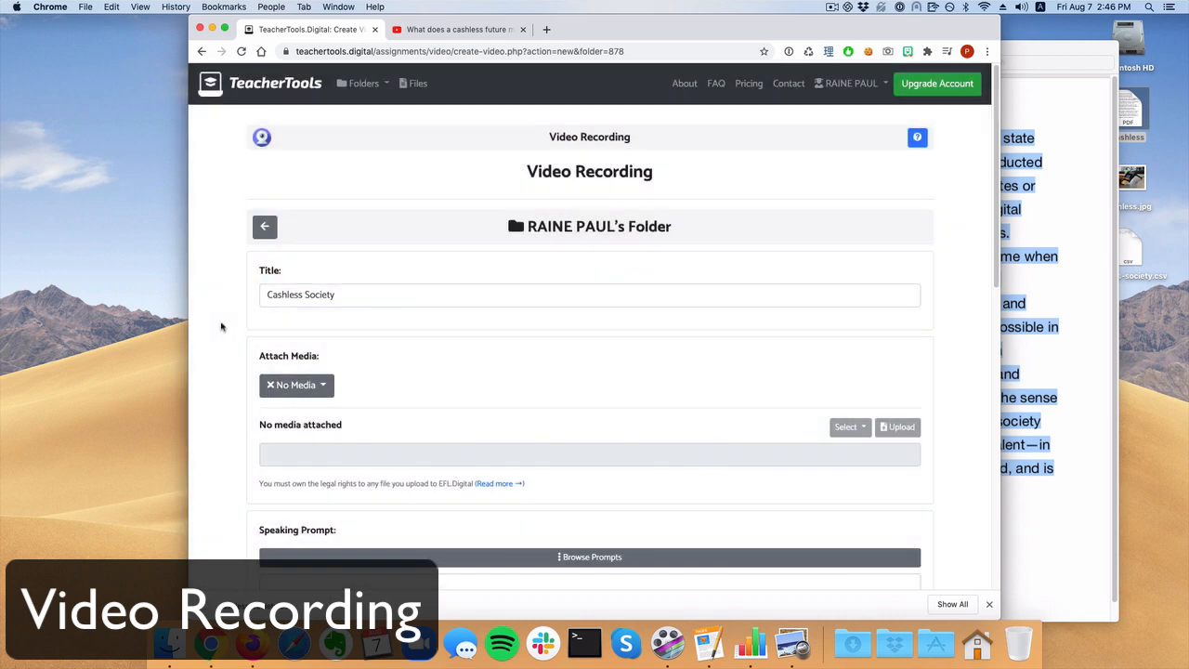
# Look over the Video Recording assignment's form and set its attached media type to PDF.
pyautogui.scroll(-2, 244, 398)
pyautogui.scroll(-1, 244, 398)
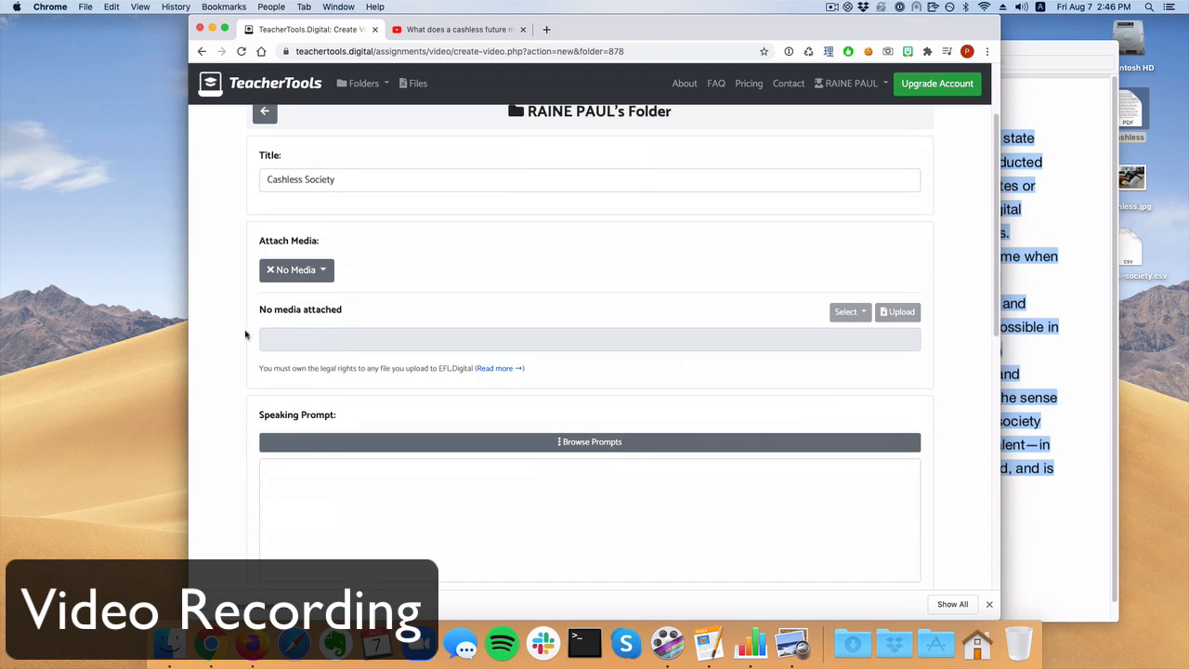
pyautogui.scroll(1, 240, 365)
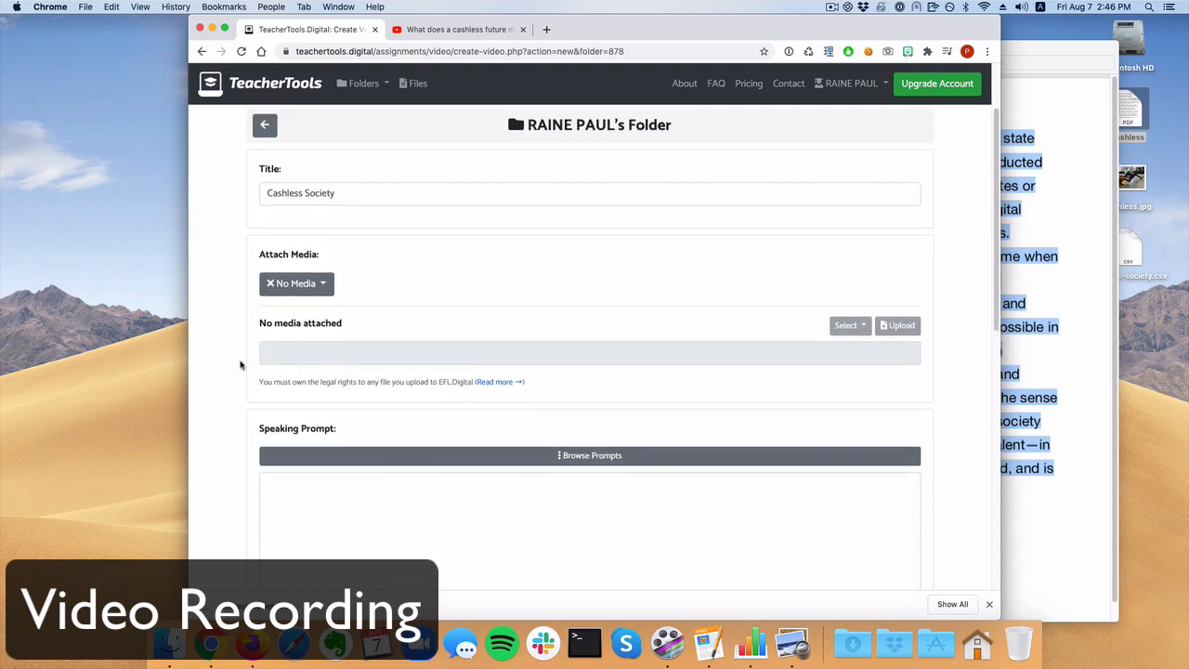
pyautogui.scroll(-2, 240, 365)
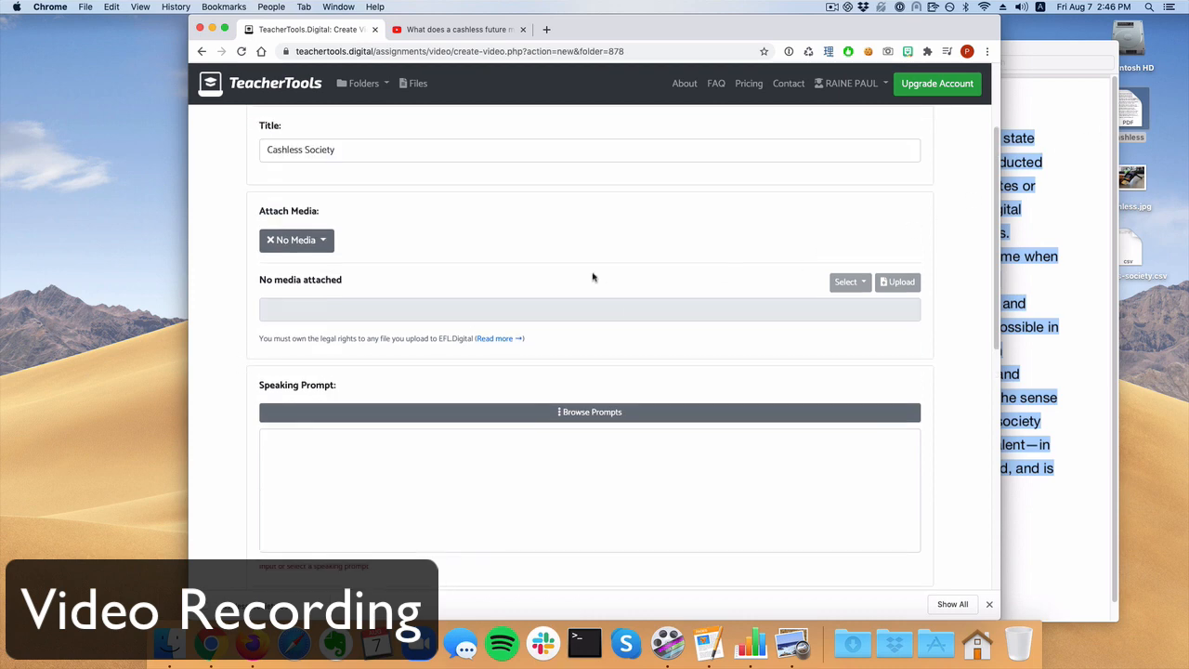
pyautogui.click(296, 239)
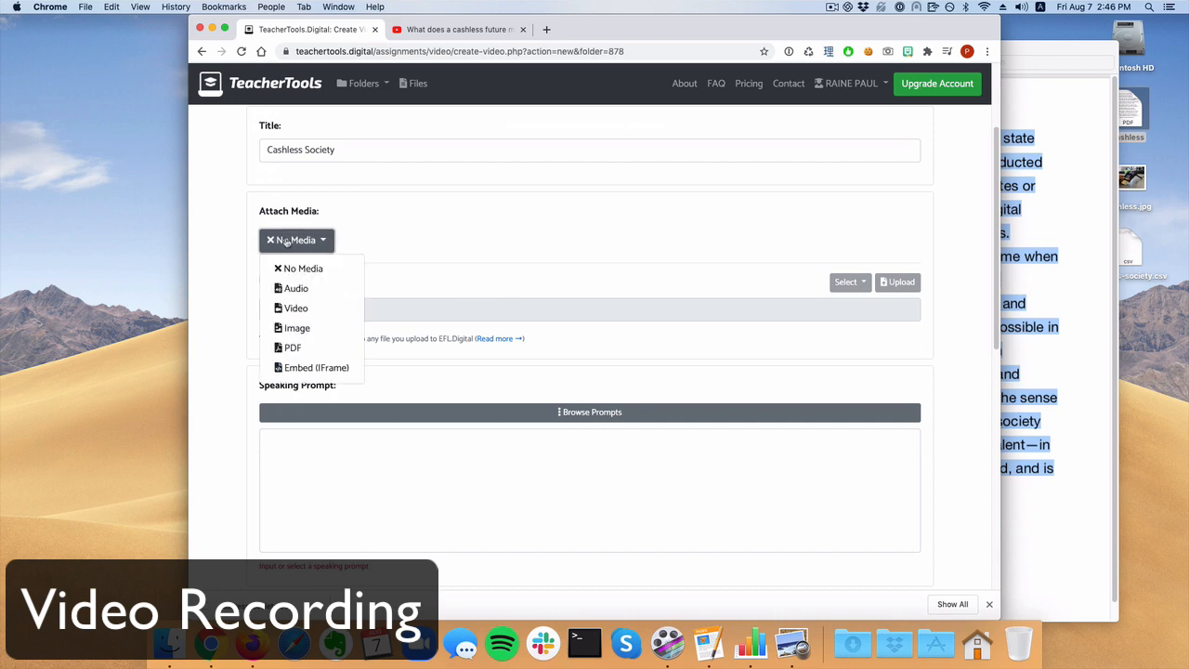
pyautogui.click(305, 346)
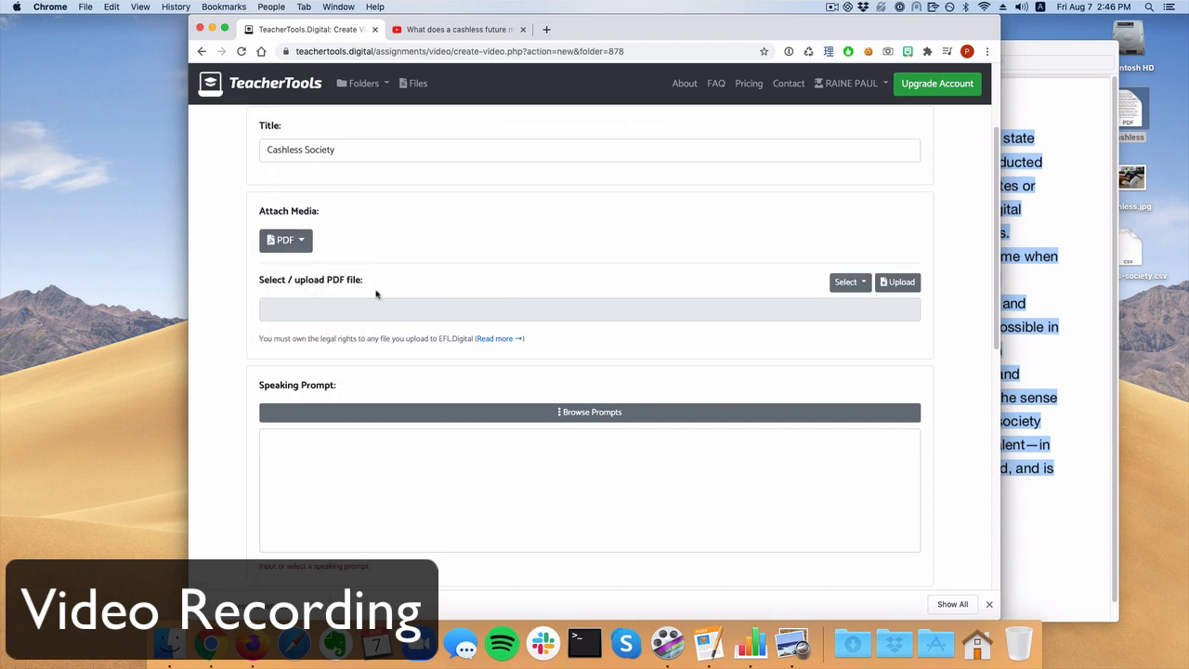
# Attach the already uploaded cashless.pdf to the Video Recording assignment.
pyautogui.click(853, 282)
pyautogui.click(866, 286)
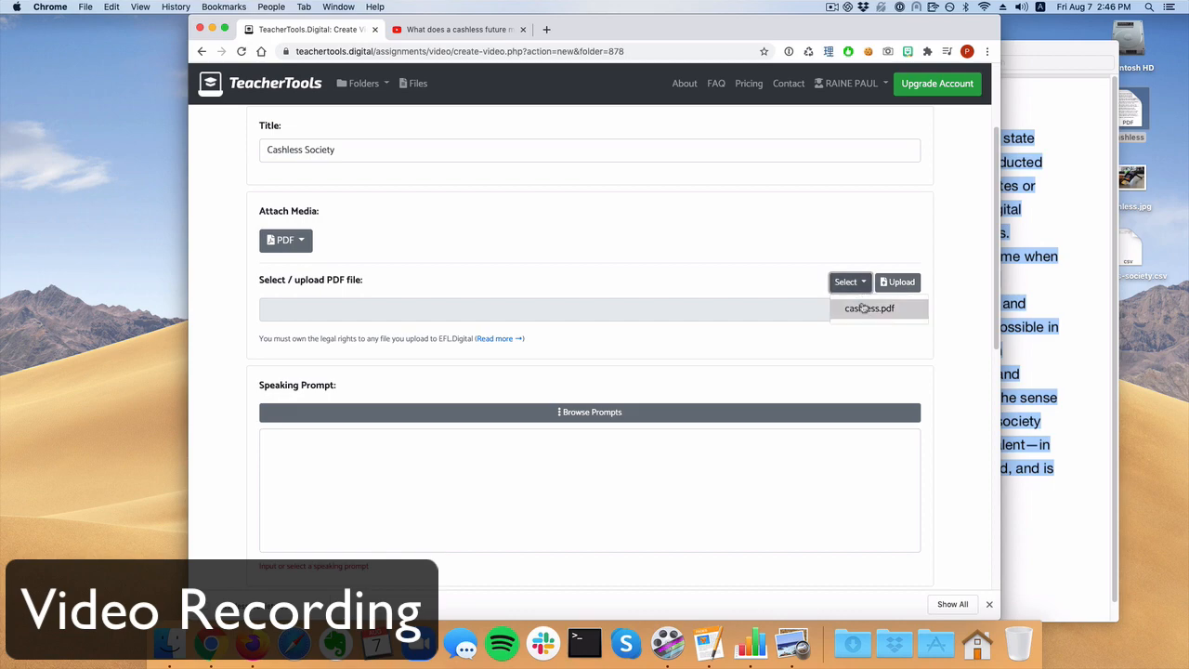
pyautogui.click(863, 308)
pyautogui.scroll(-10, 240, 364)
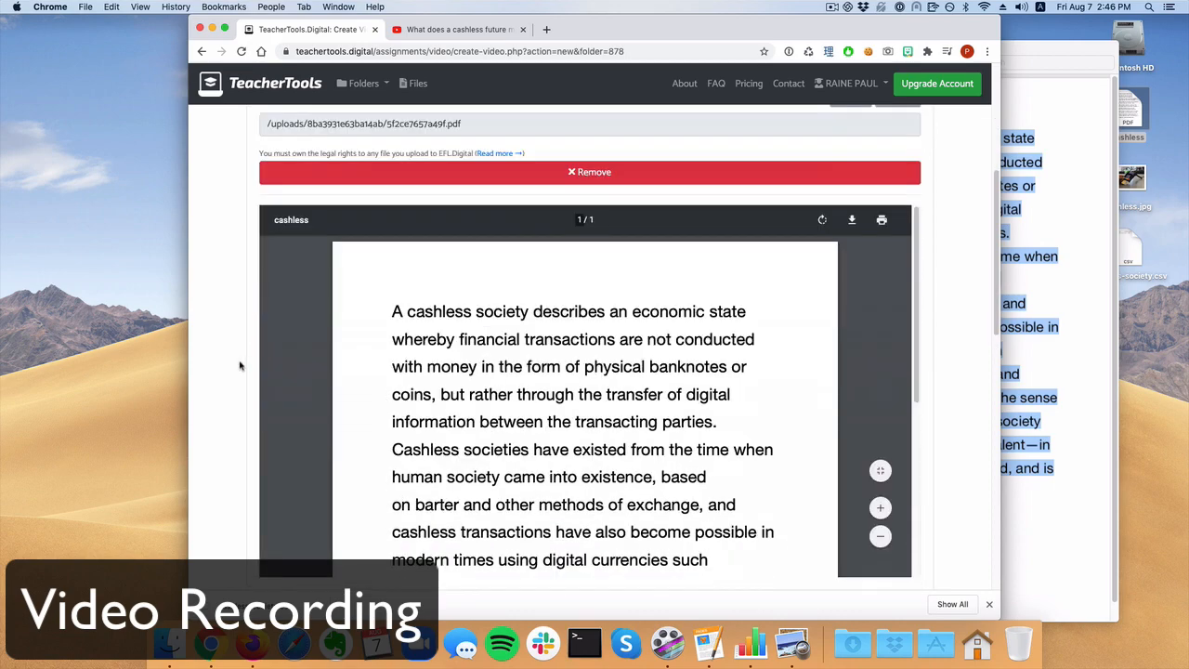
# Enter "Read the PDF" as the assignment's speaking prompt.
pyautogui.scroll(-2, 240, 364)
pyautogui.click(359, 432)
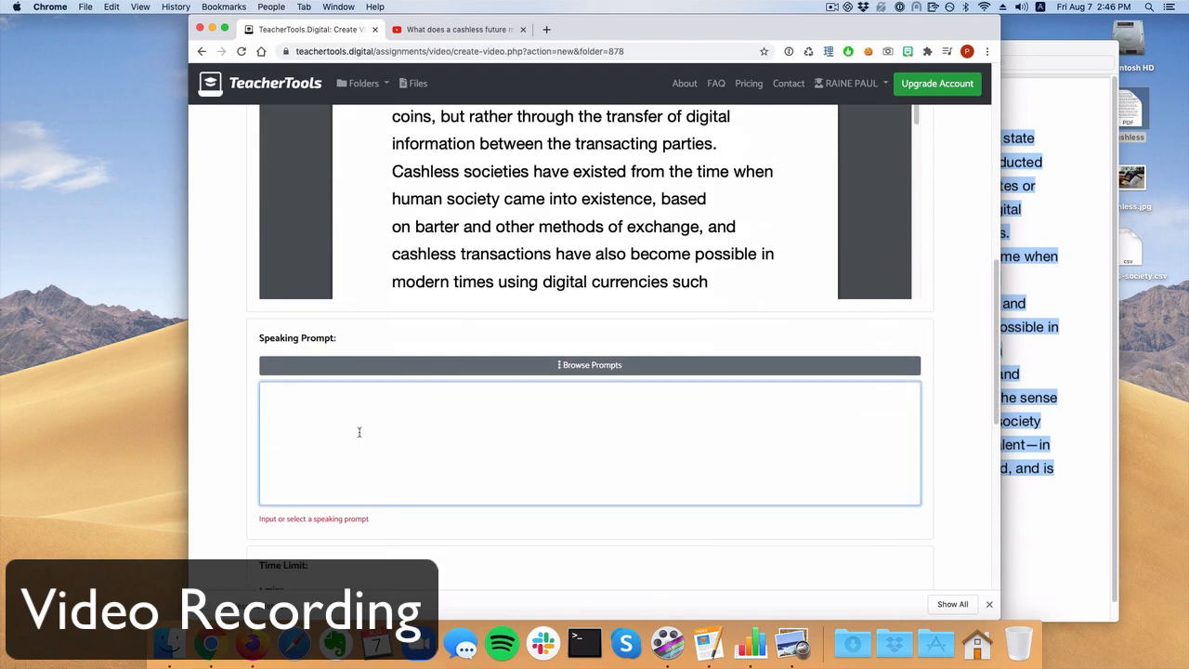
pyautogui.write('Read the PDF')
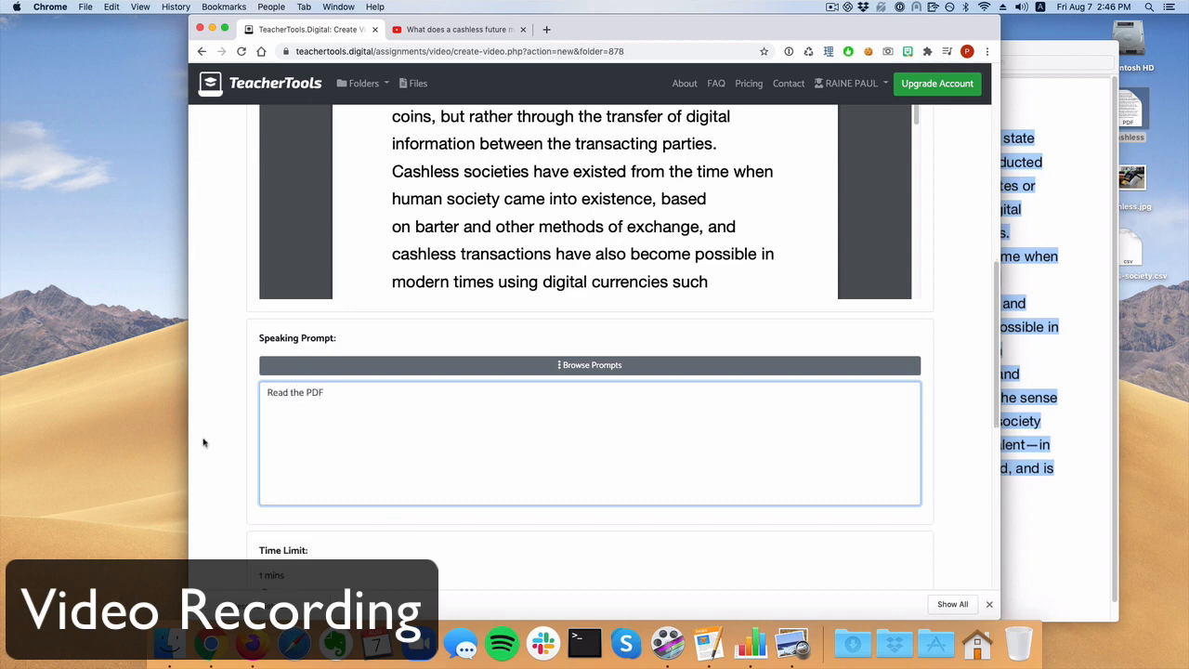
# Set the assignment's transcript requirement to Off and save the assignment.
pyautogui.scroll(-10, 203, 442)
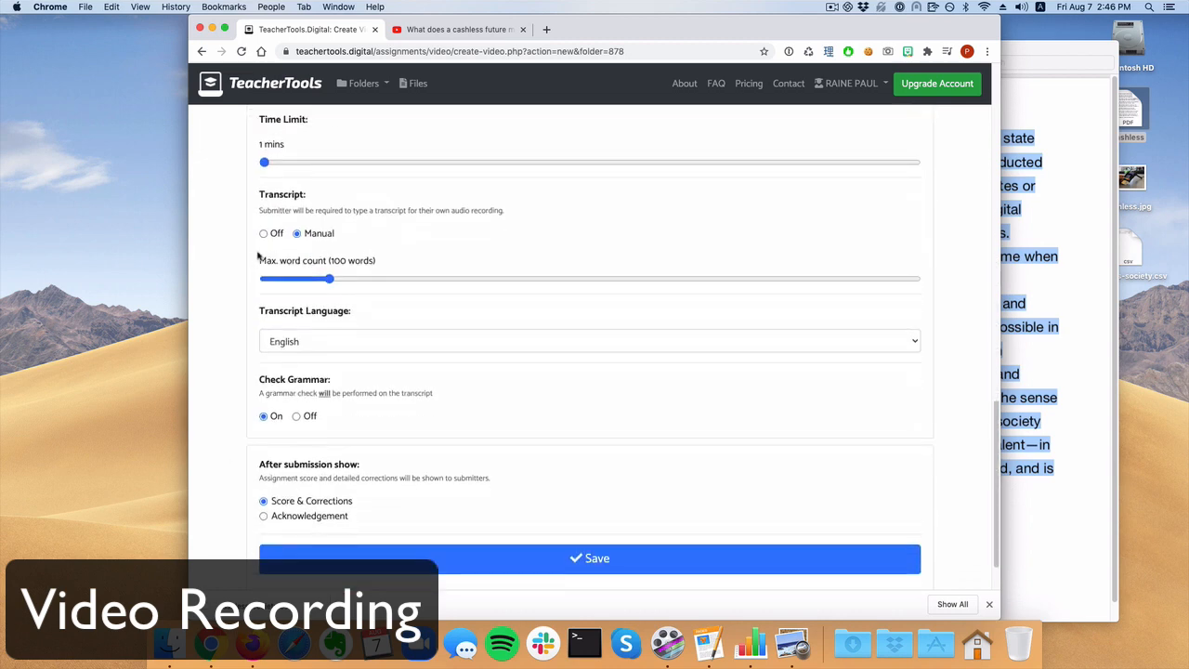
pyautogui.click(273, 234)
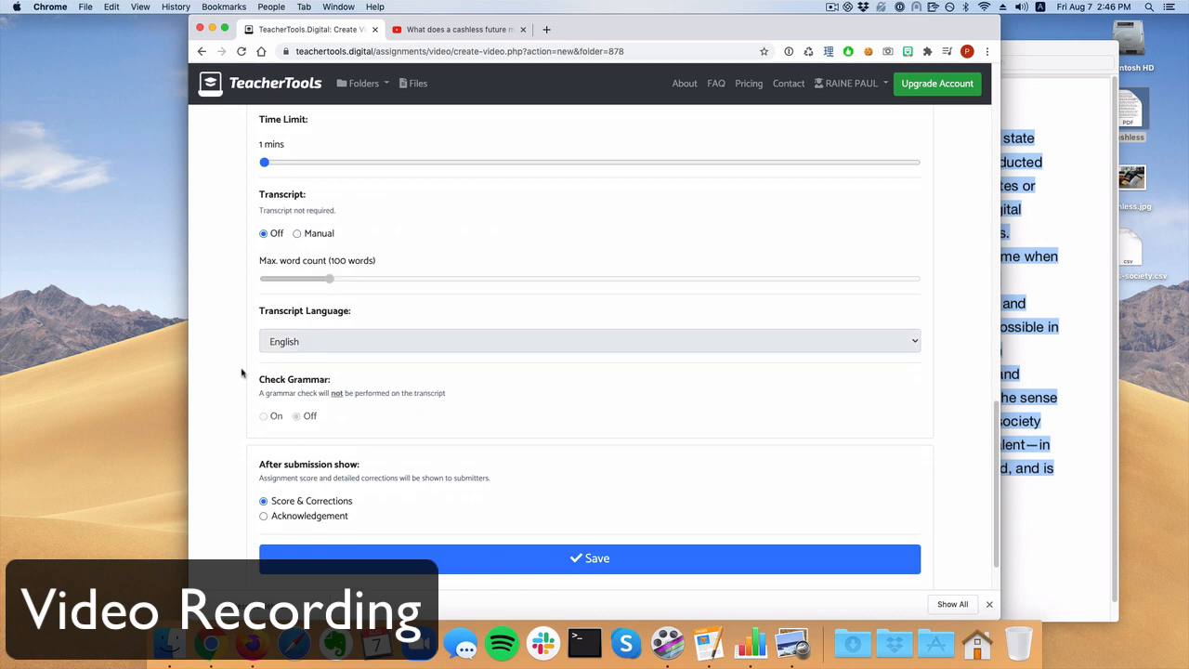
pyautogui.scroll(2, 242, 373)
pyautogui.scroll(-4, 239, 387)
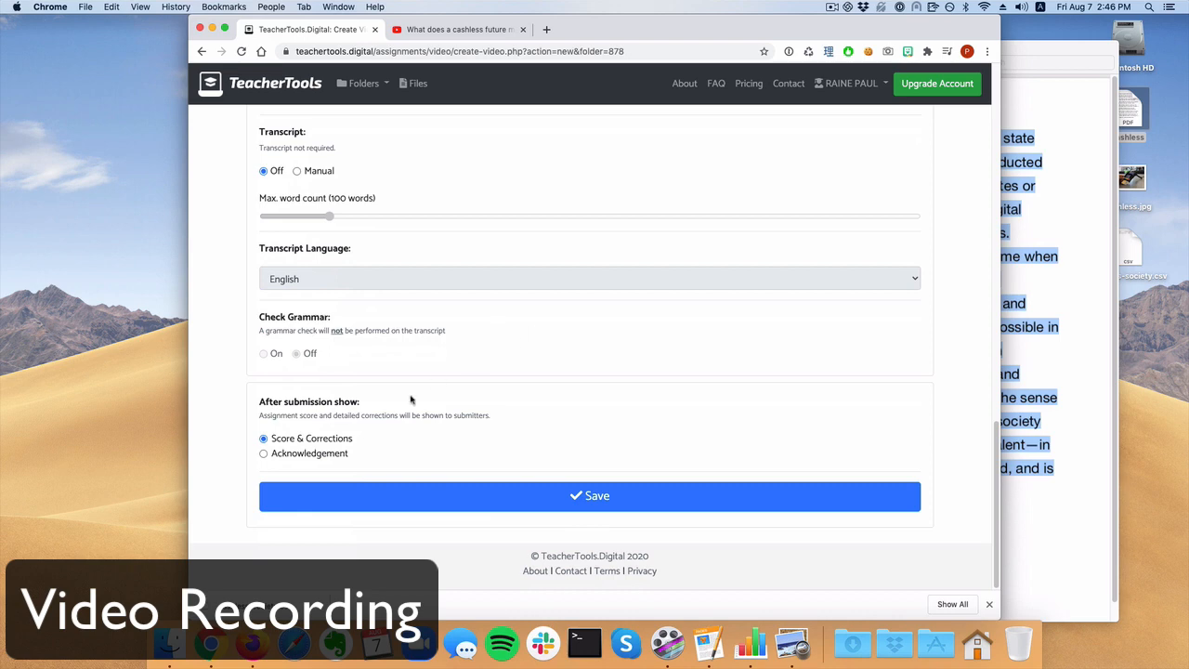
pyautogui.click(562, 492)
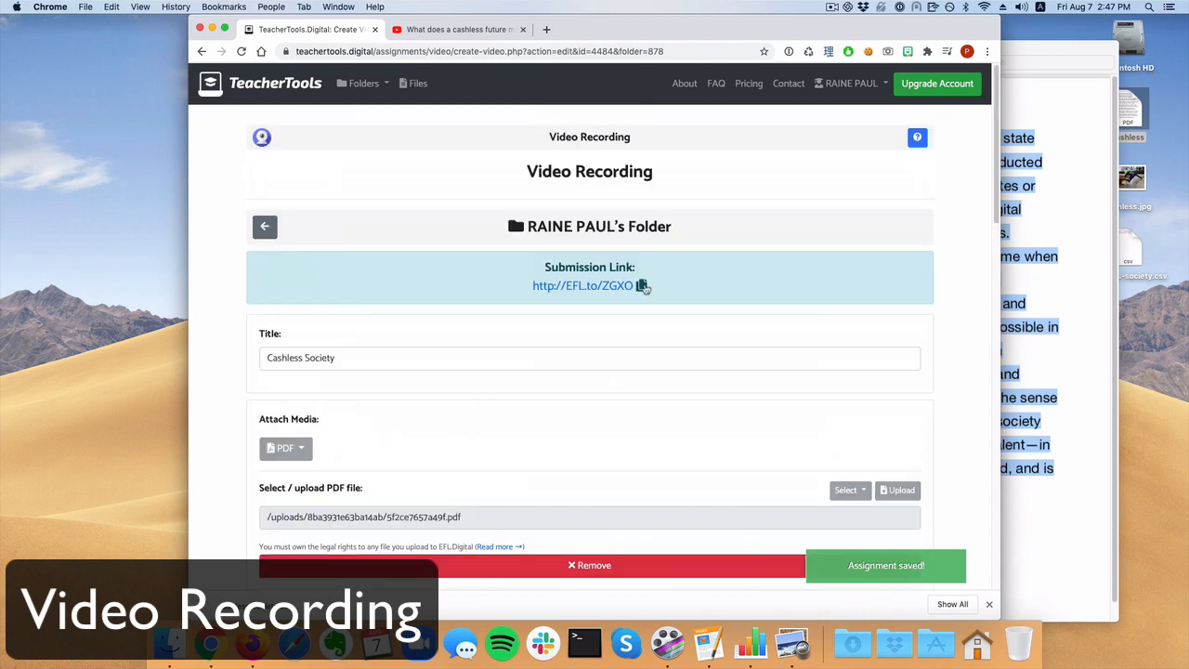
# Switch to Firefox and open the Video Recording assignment's submission link in place of the old results page.
pyautogui.hotkey('ctrl', 'Up')
pyautogui.click(520, 121)
pyautogui.click(482, 47)
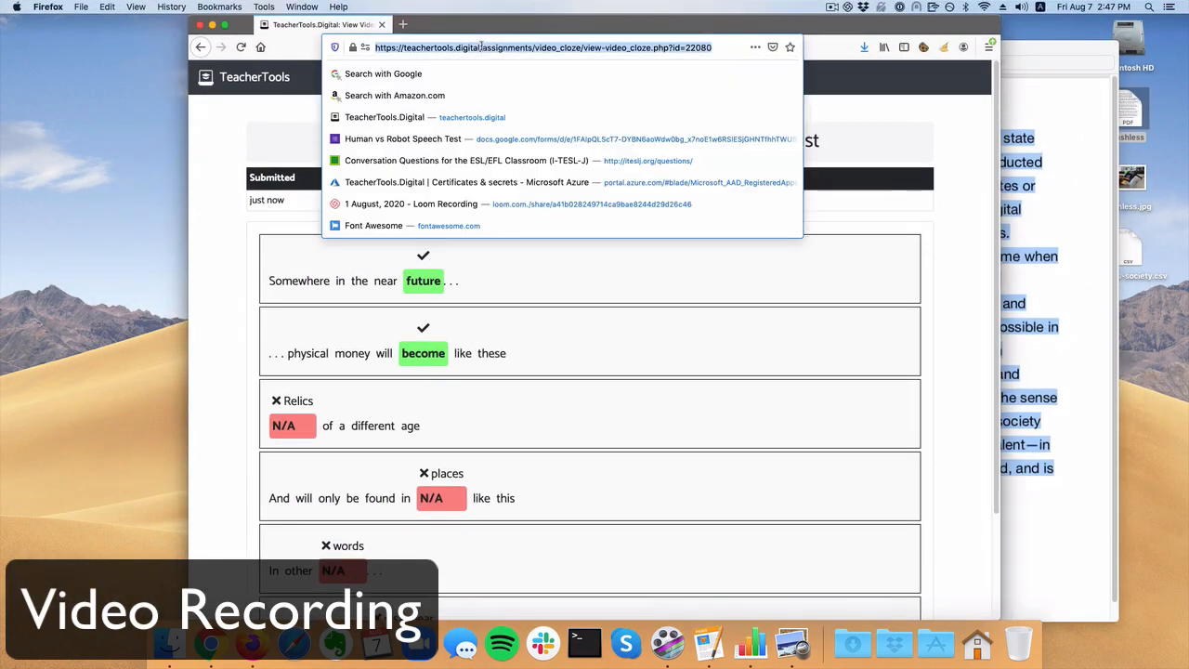
pyautogui.press('super+v')
pyautogui.press('Return')
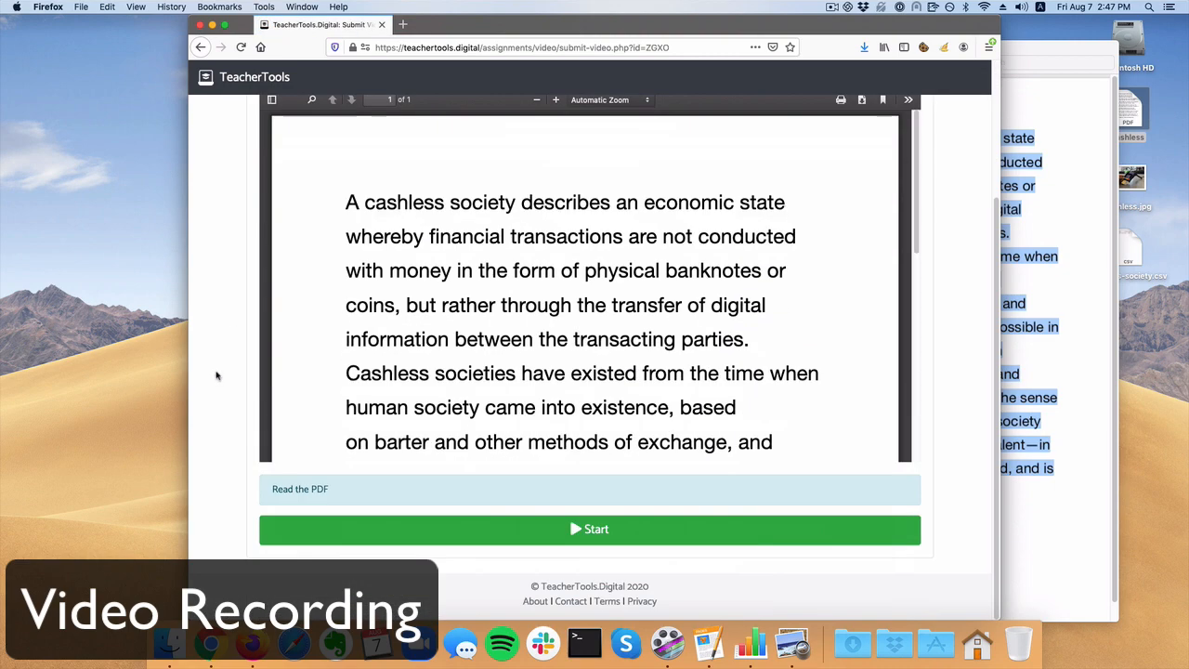
# Start the assignment as a student and allow camera and microphone access with the HD Pro Webcam C920.
pyautogui.click(500, 528)
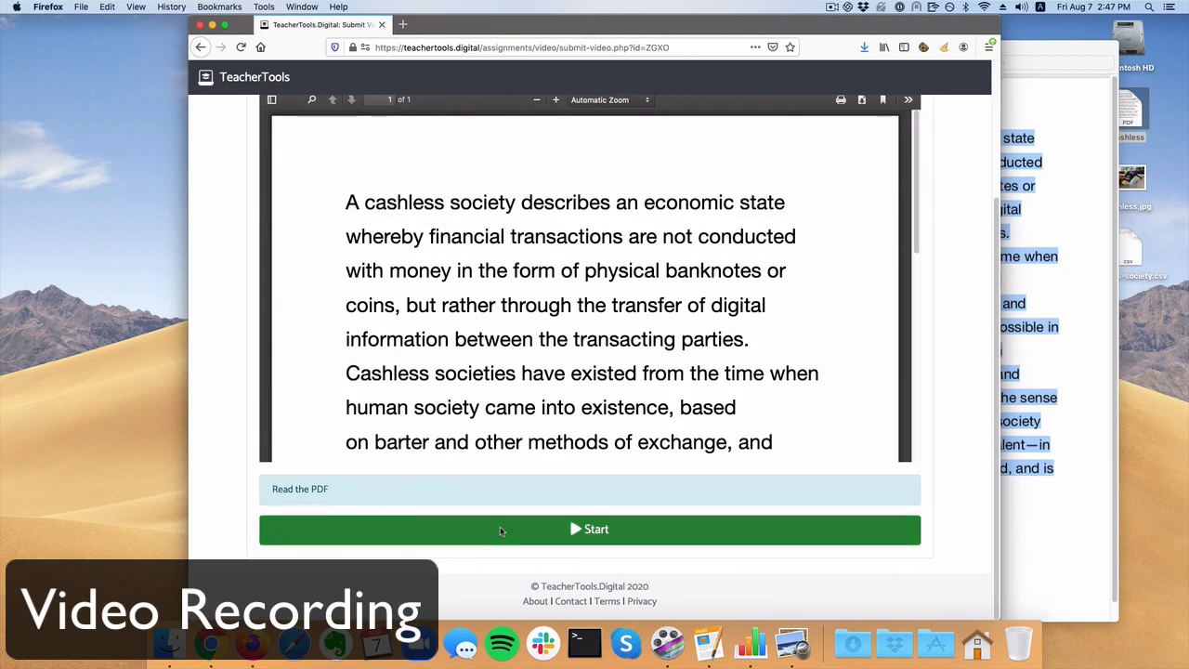
pyautogui.click(508, 112)
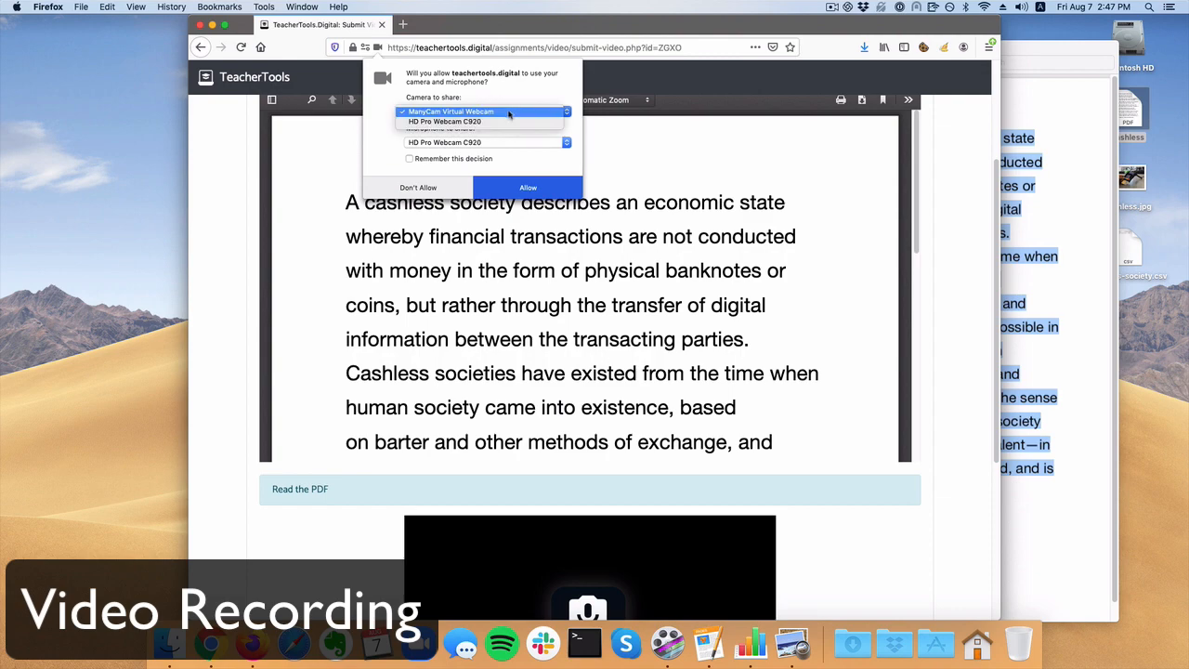
pyautogui.click(544, 130)
pyautogui.click(527, 188)
pyautogui.scroll(-5, 378, 240)
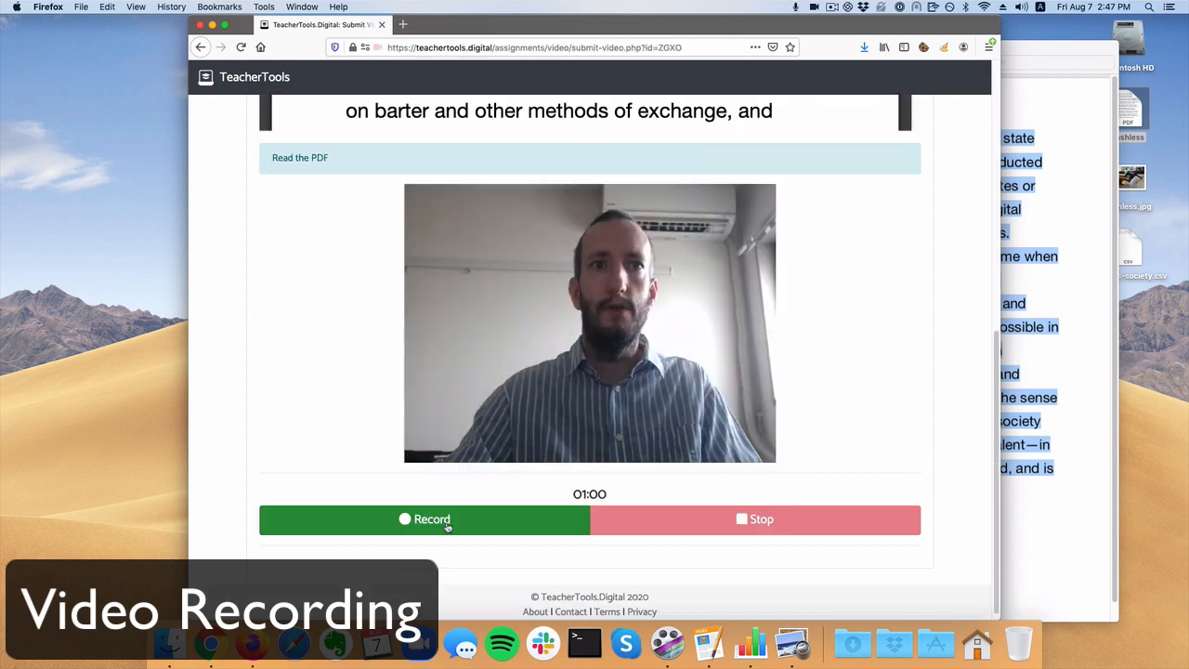
# Record a short webcam video of reading the attached PDF aloud, and stop the recording.
pyautogui.click(446, 523)
pyautogui.scroll(5, 274, 470)
pyautogui.scroll(-1, 275, 469)
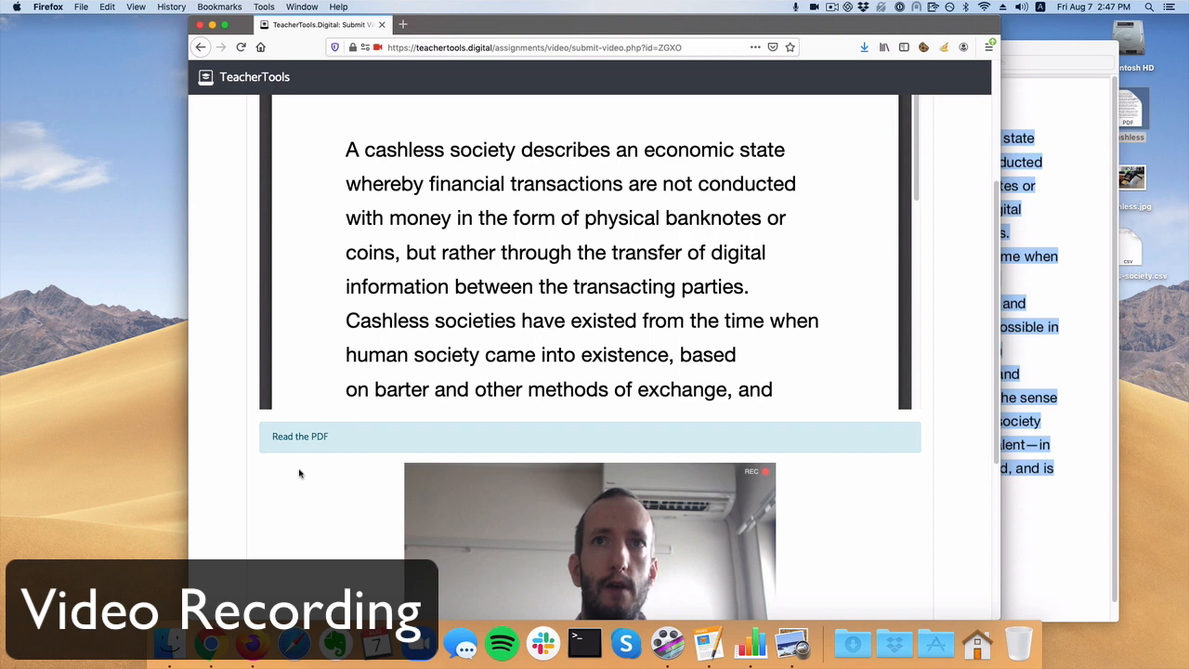
pyautogui.scroll(-5, 300, 510)
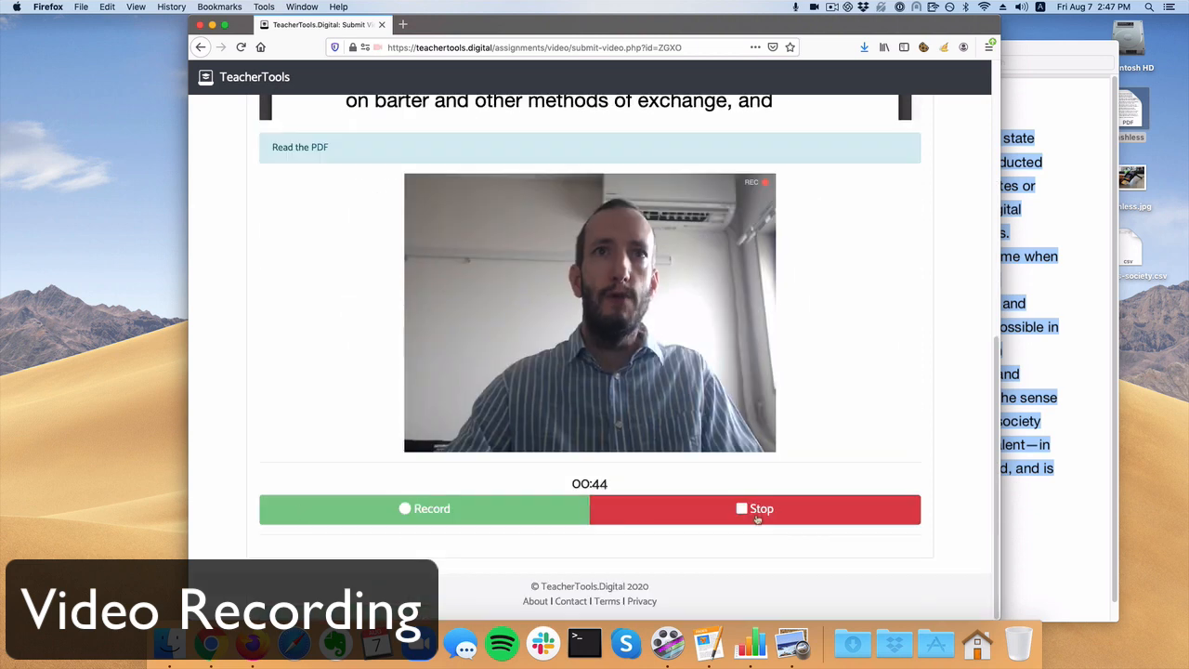
pyautogui.click(758, 519)
# Play back part of the recorded video to check it, and stop the playback.
pyautogui.scroll(-1, 359, 456)
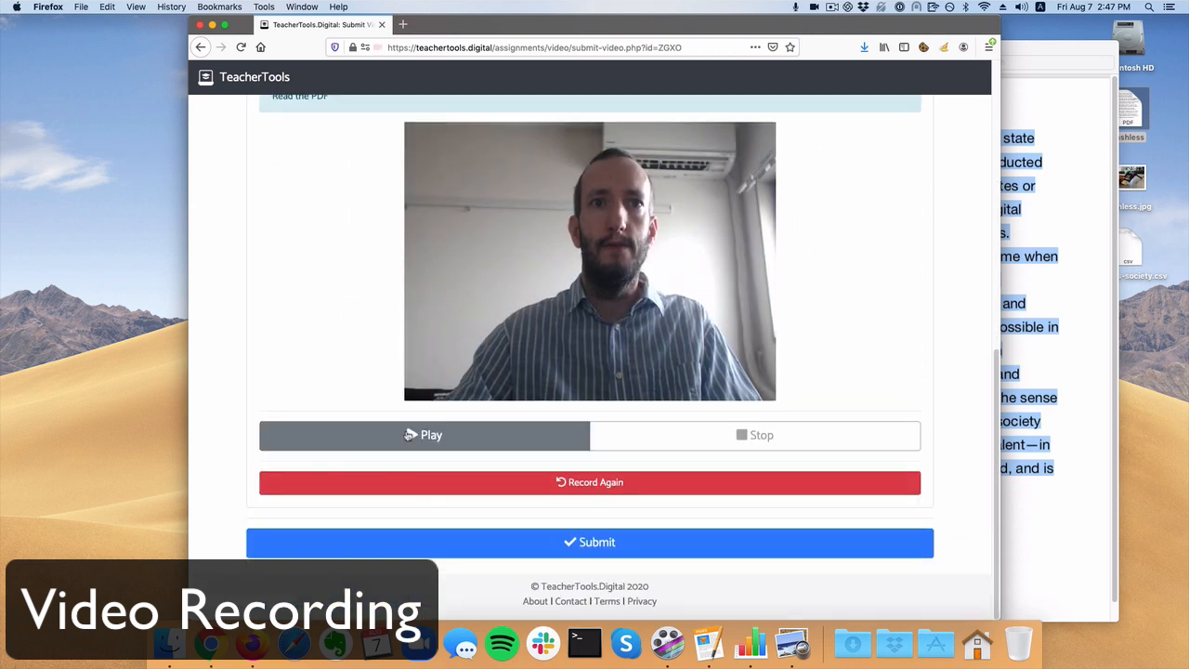
pyautogui.click(409, 435)
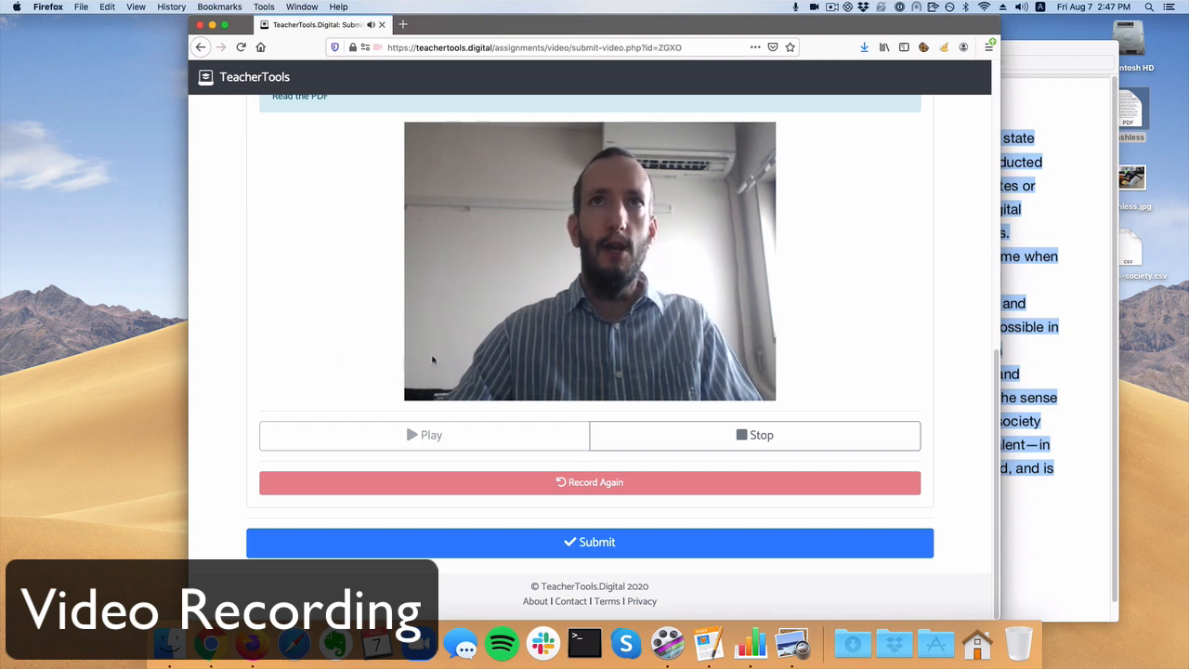
pyautogui.click(793, 438)
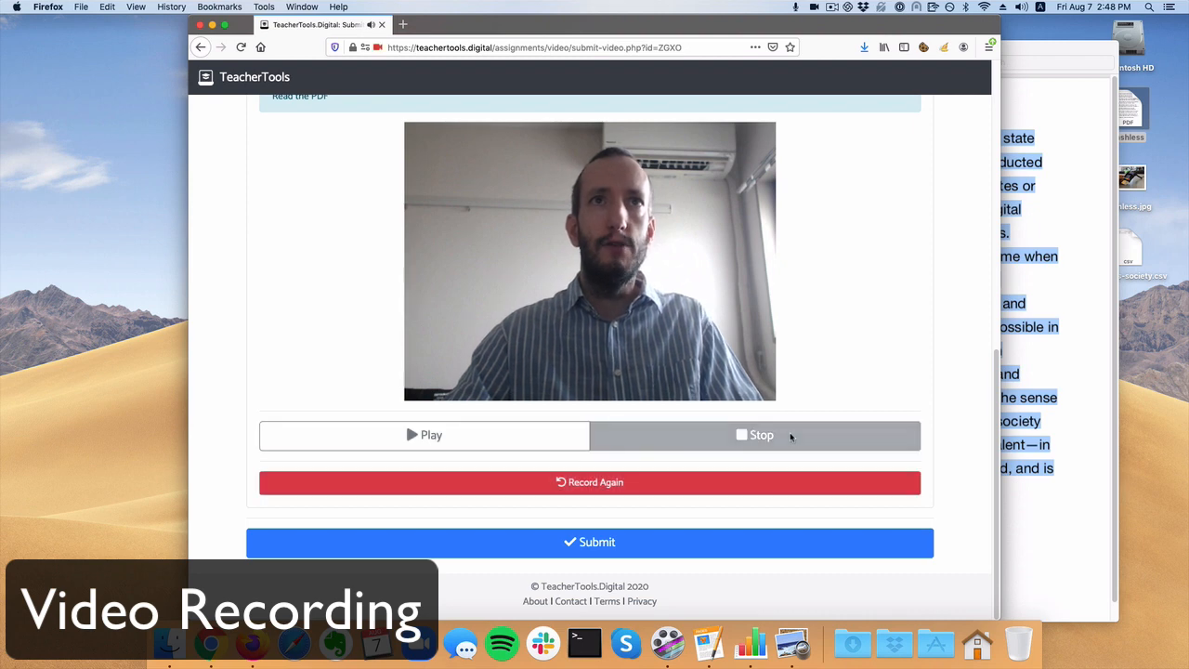
# Submit the recorded video with the submitter's name.
pyautogui.click(623, 550)
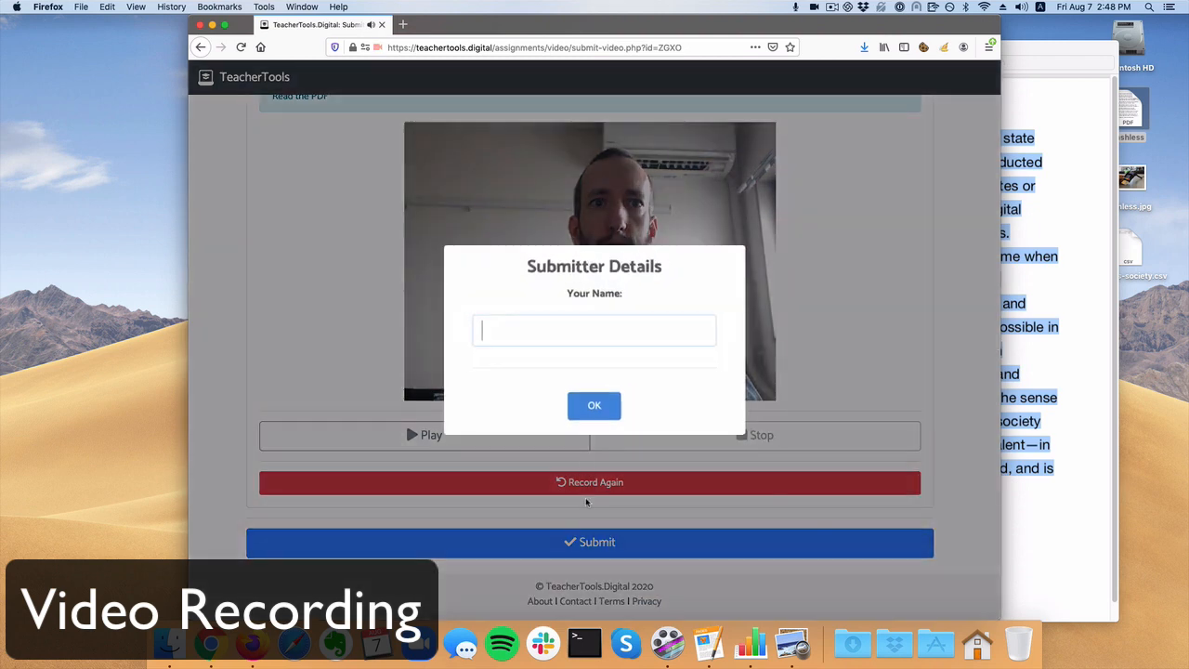
pyautogui.write('Paul')
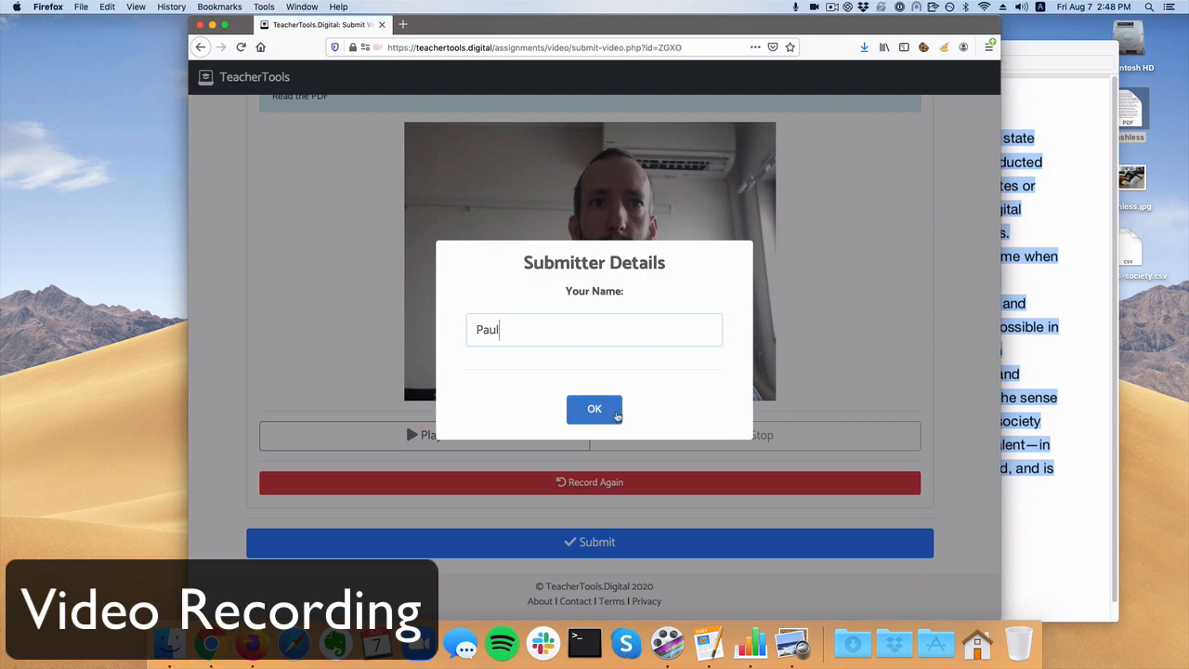
pyautogui.click(593, 410)
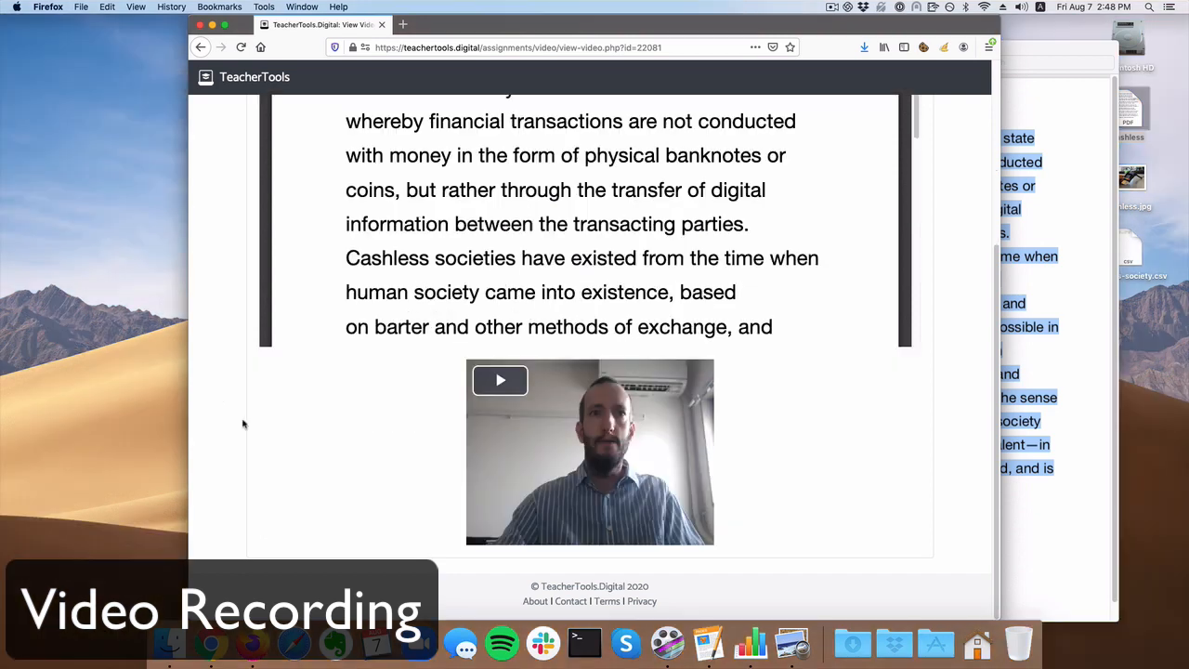
# Play the submitted video and look through the submission page with its submitter details and PDF.
pyautogui.click(489, 387)
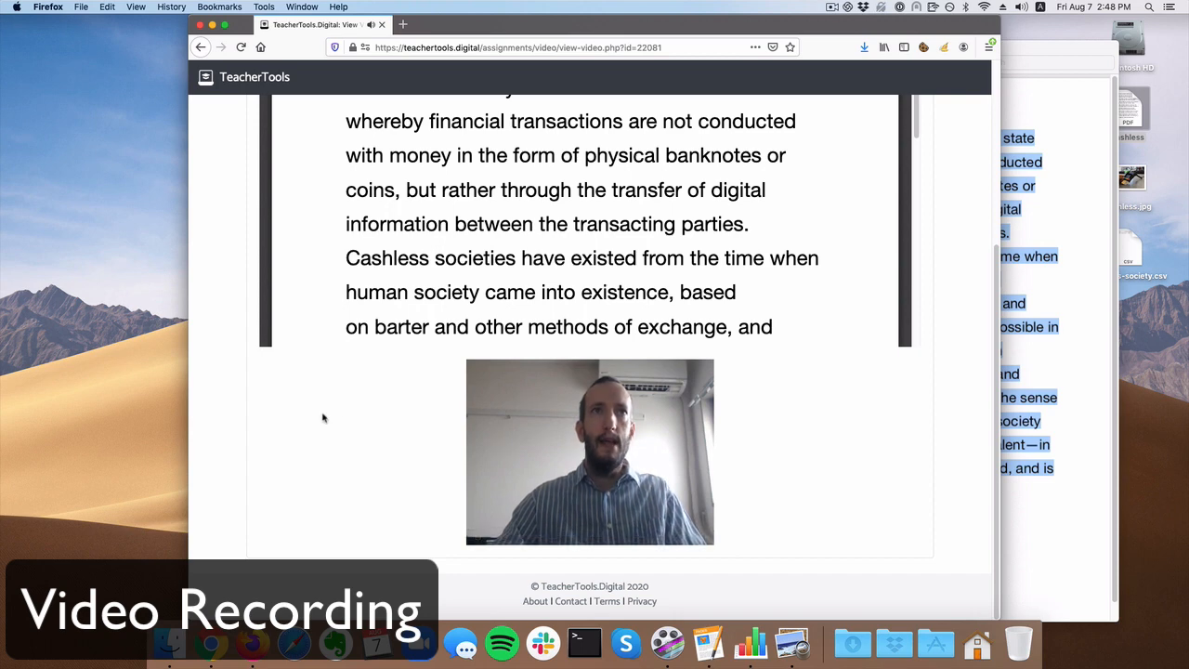
pyautogui.scroll(5, 330, 455)
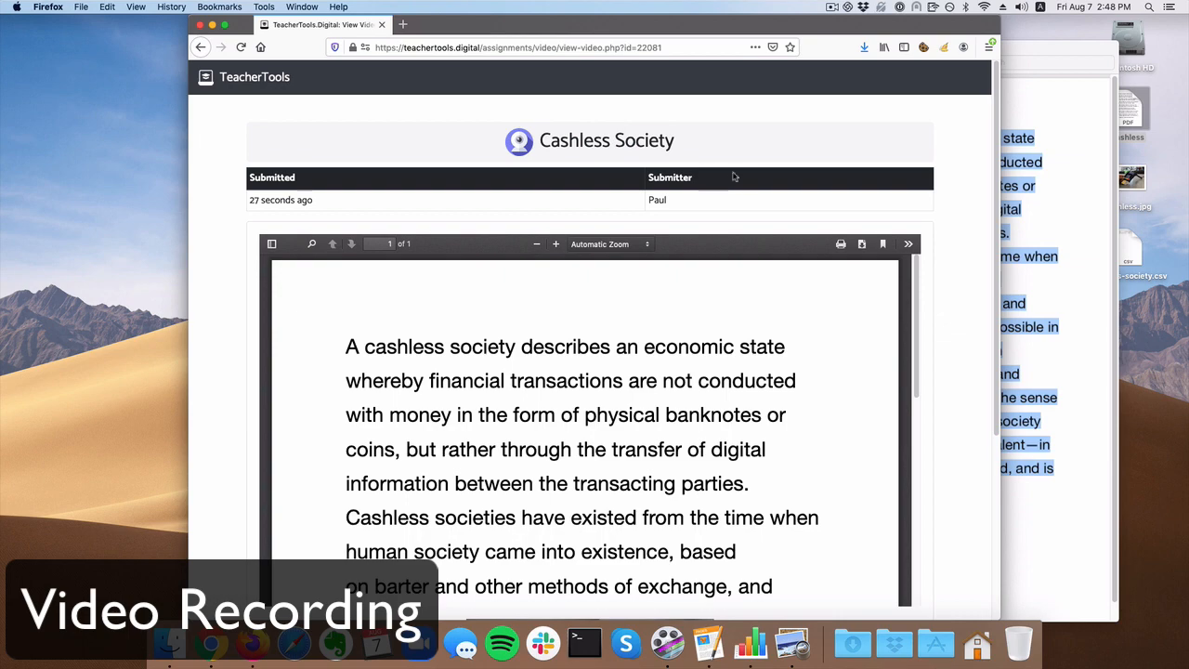
pyautogui.scroll(-5, 232, 297)
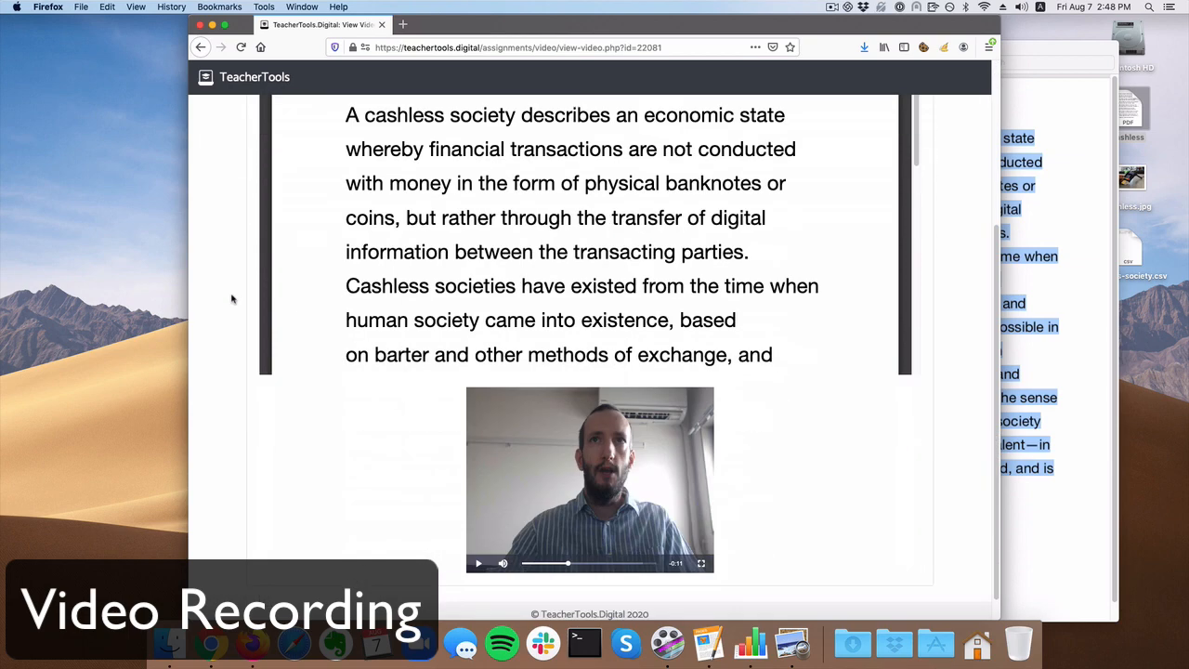
pyautogui.scroll(5, 233, 297)
pyautogui.scroll(-5, 232, 298)
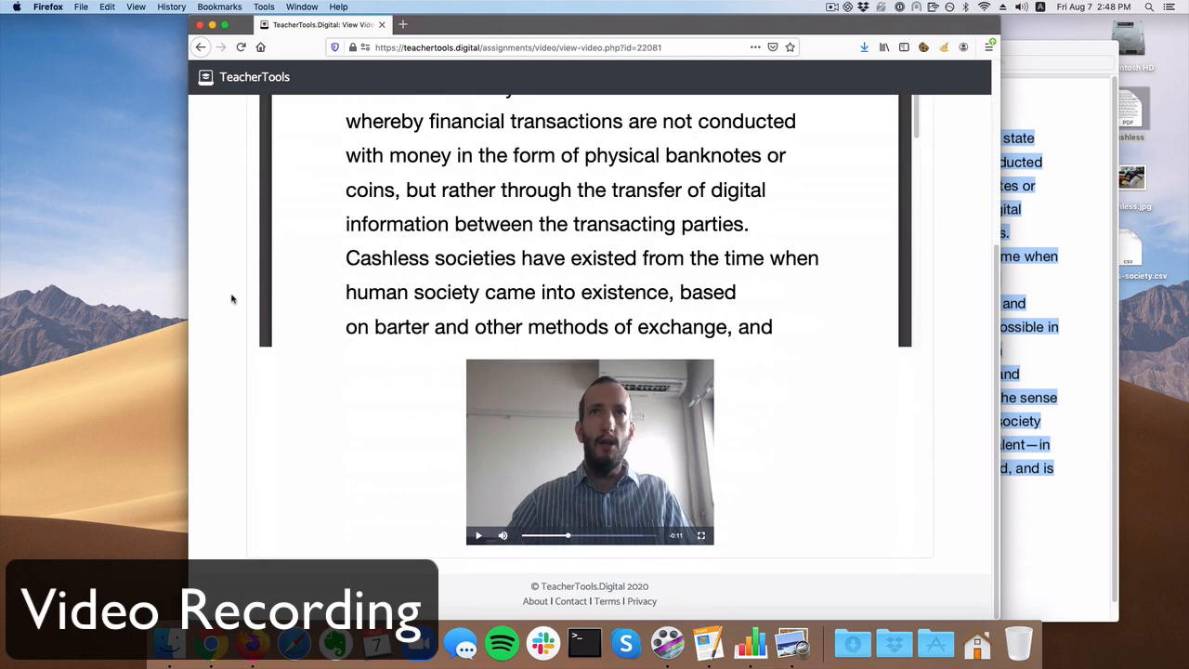
pyautogui.scroll(5, 232, 298)
# Switch to Chrome, return to the assignment folder and view the submissions of the Video Recording assignment.
pyautogui.hotkey('ctrl', 'Up')
pyautogui.click(234, 240)
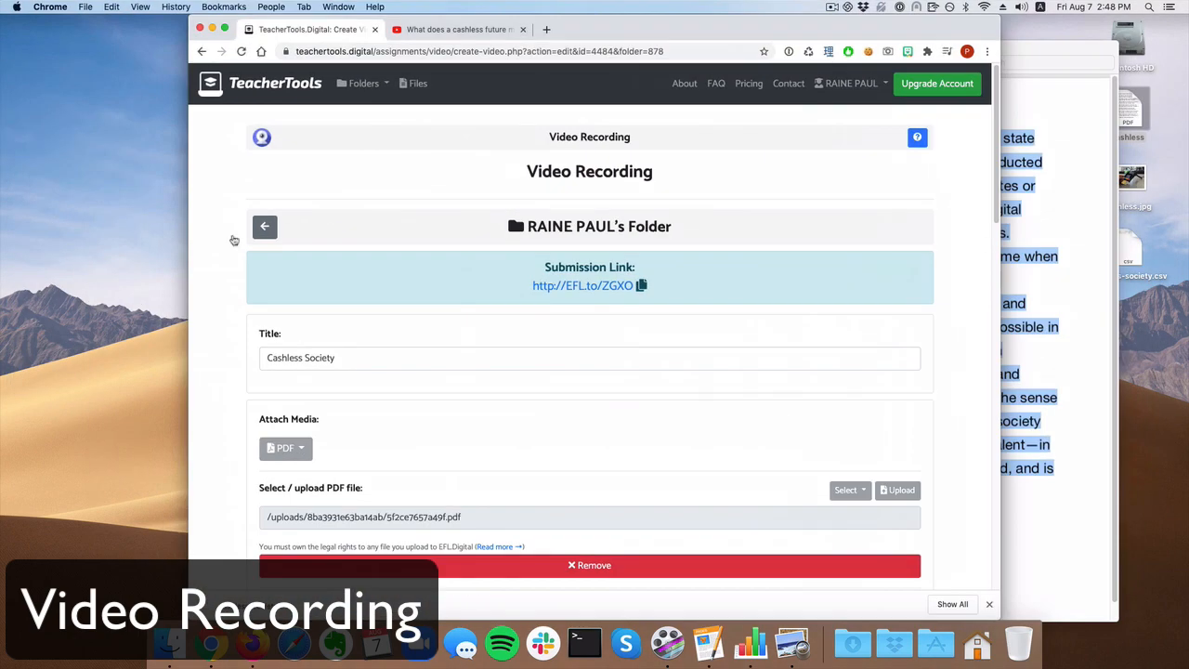
pyautogui.click(266, 225)
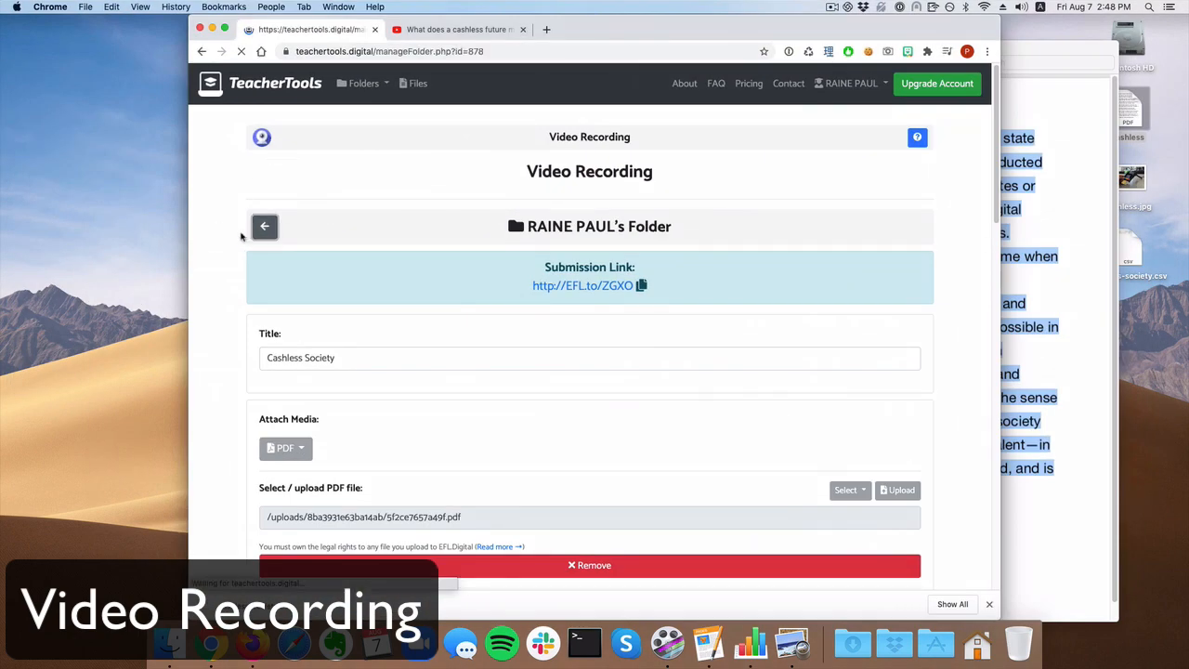
pyautogui.scroll(-10, 269, 358)
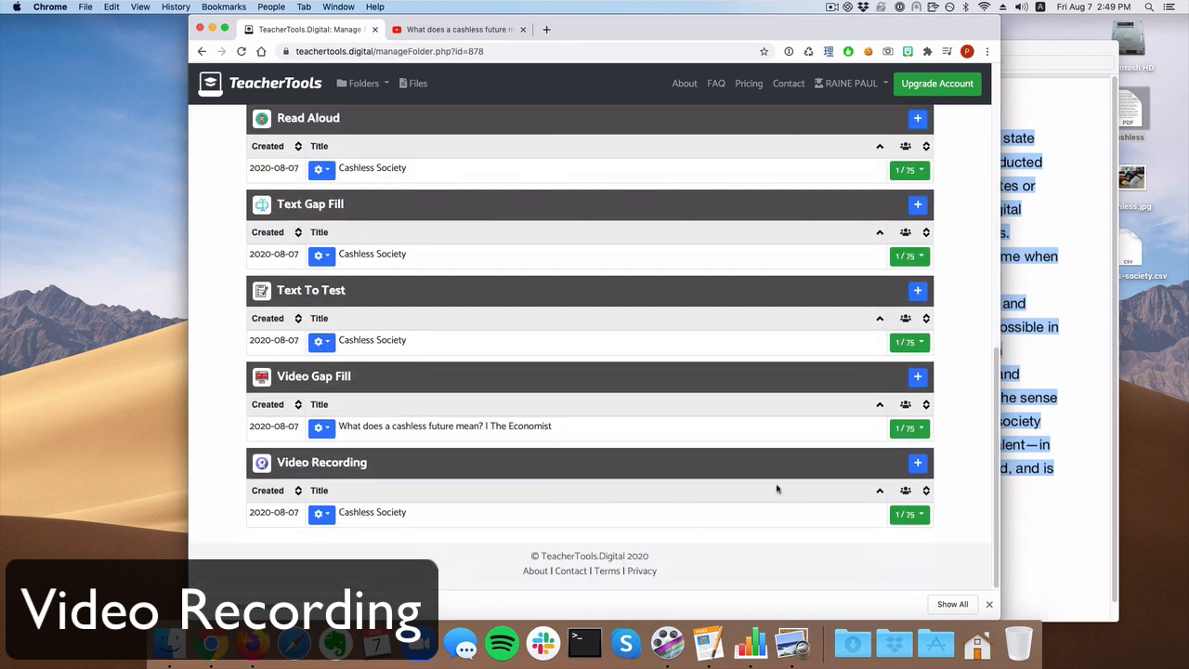
pyautogui.click(910, 514)
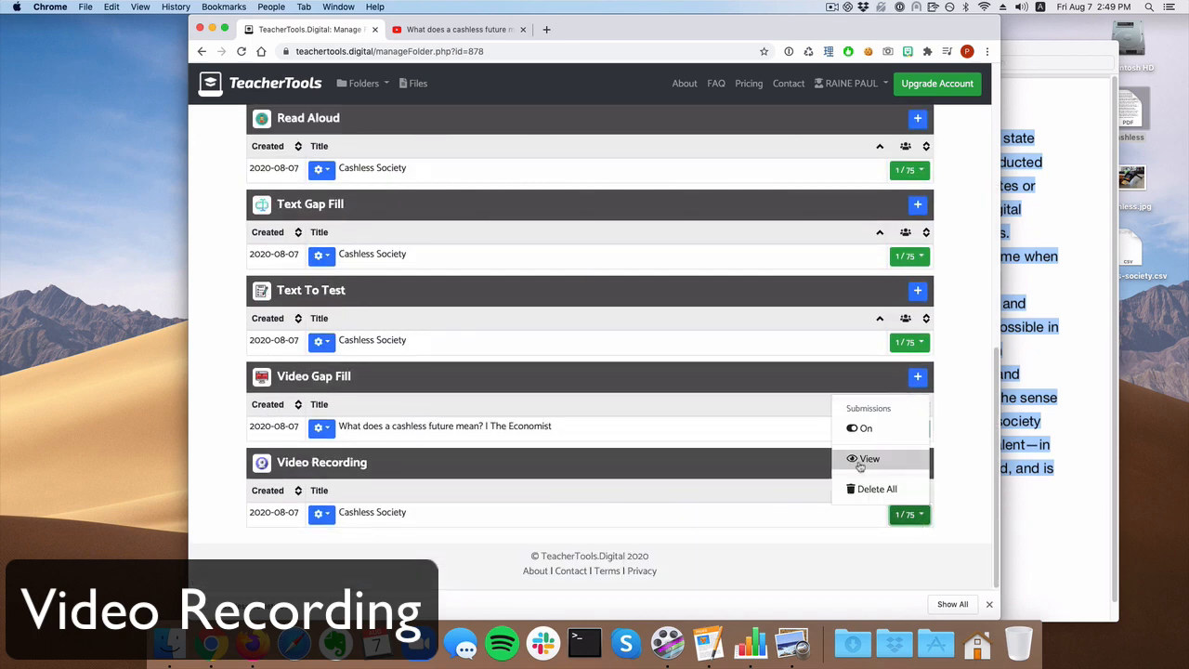
pyautogui.click(898, 460)
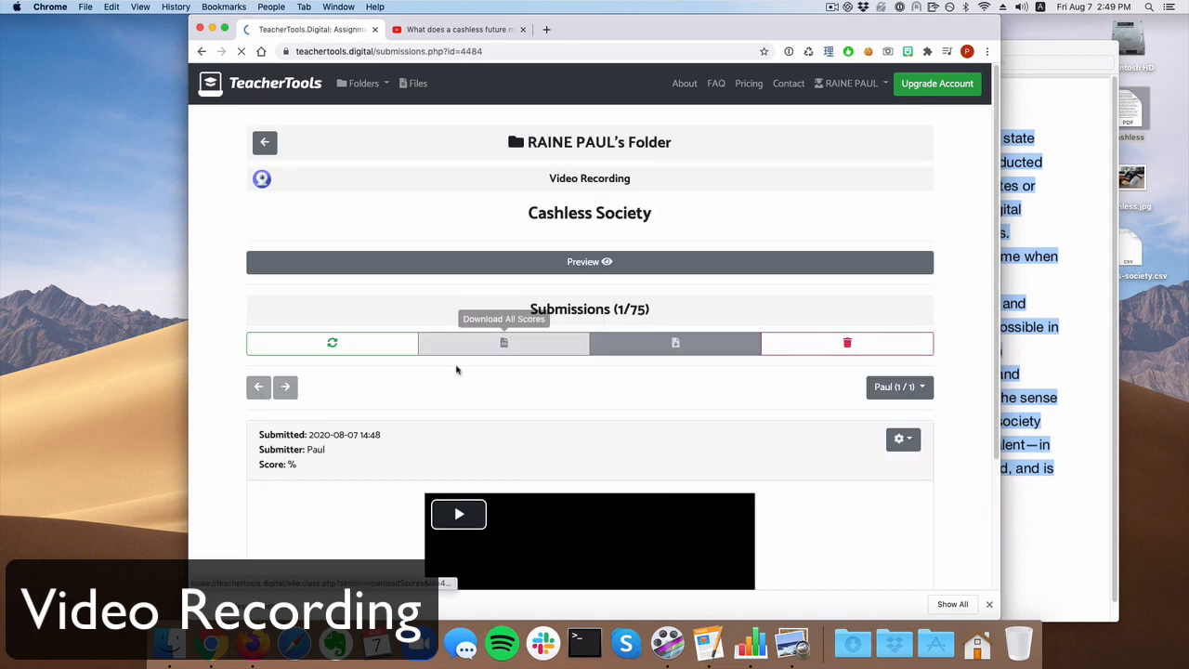
# Download all data of the Video Recording submissions and hide the document window covering the desktop files.
pyautogui.scroll(-3, 446, 381)
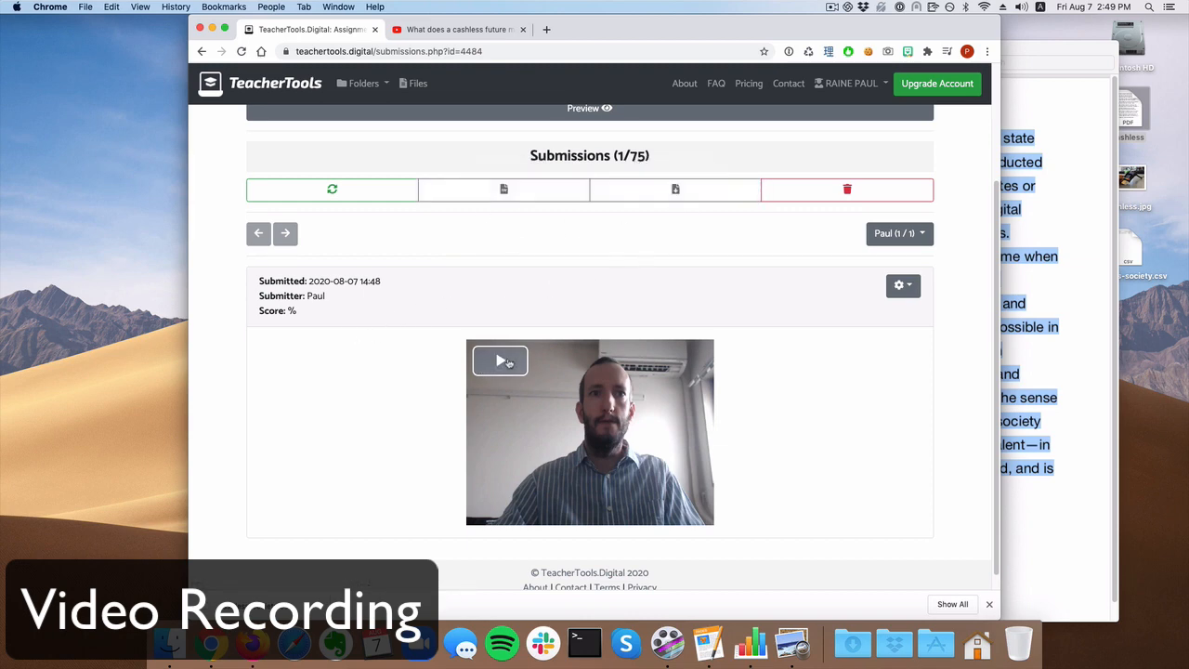
pyautogui.click(675, 188)
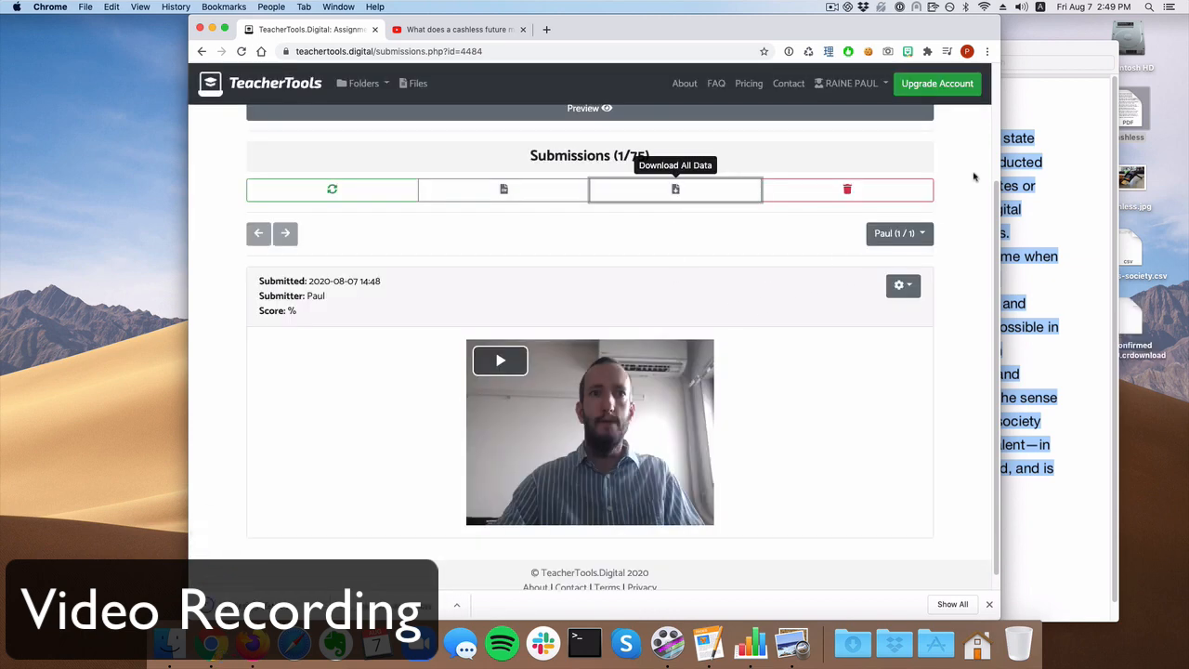
pyautogui.moveTo(1041, 48); pyautogui.dragTo(893, 45)
pyautogui.press('super+h')
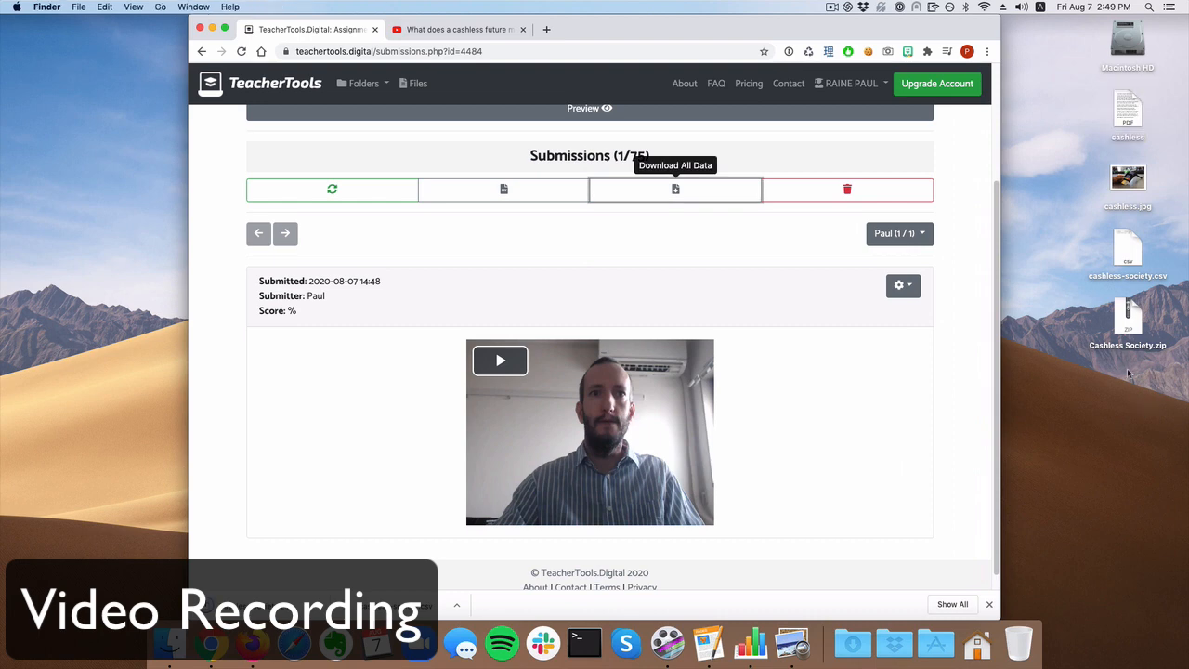
# Extract Cashless Society.zip on the desktop and open the extracted MP4 video in QuickTime Player.
pyautogui.doubleClick(1127, 320)
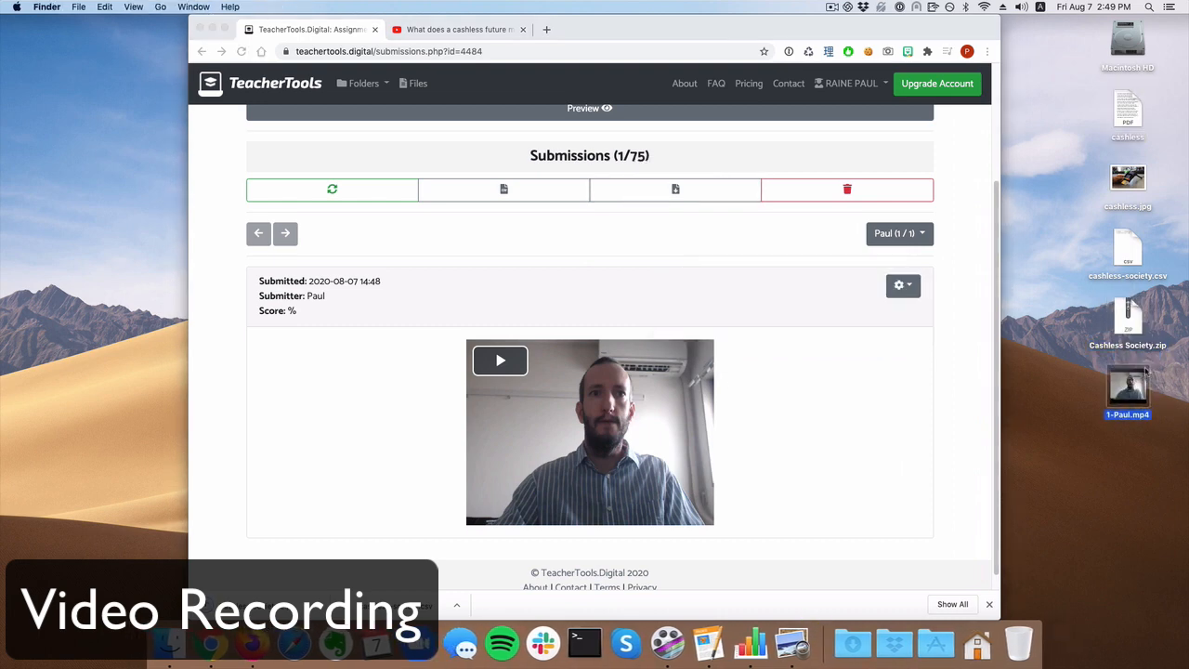
pyautogui.doubleClick(1149, 397)
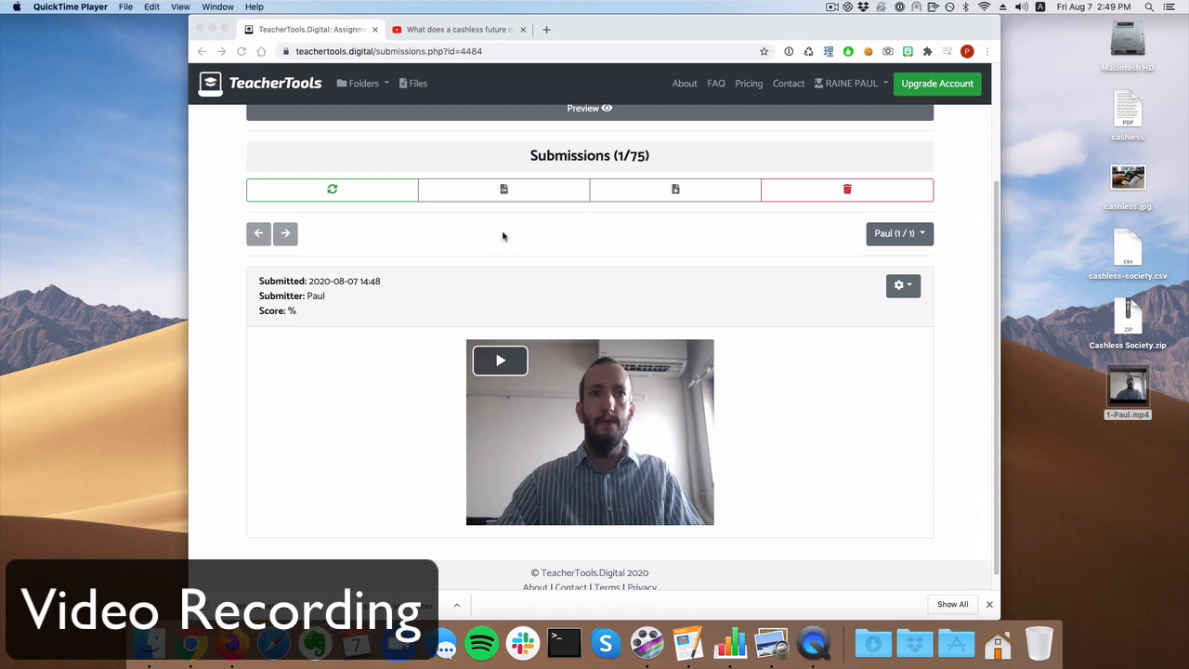
# Play part of the downloaded MP4 submission in QuickTime Player, pause it and close its window.
pyautogui.moveTo(406, 119); pyautogui.dragTo(671, 131)
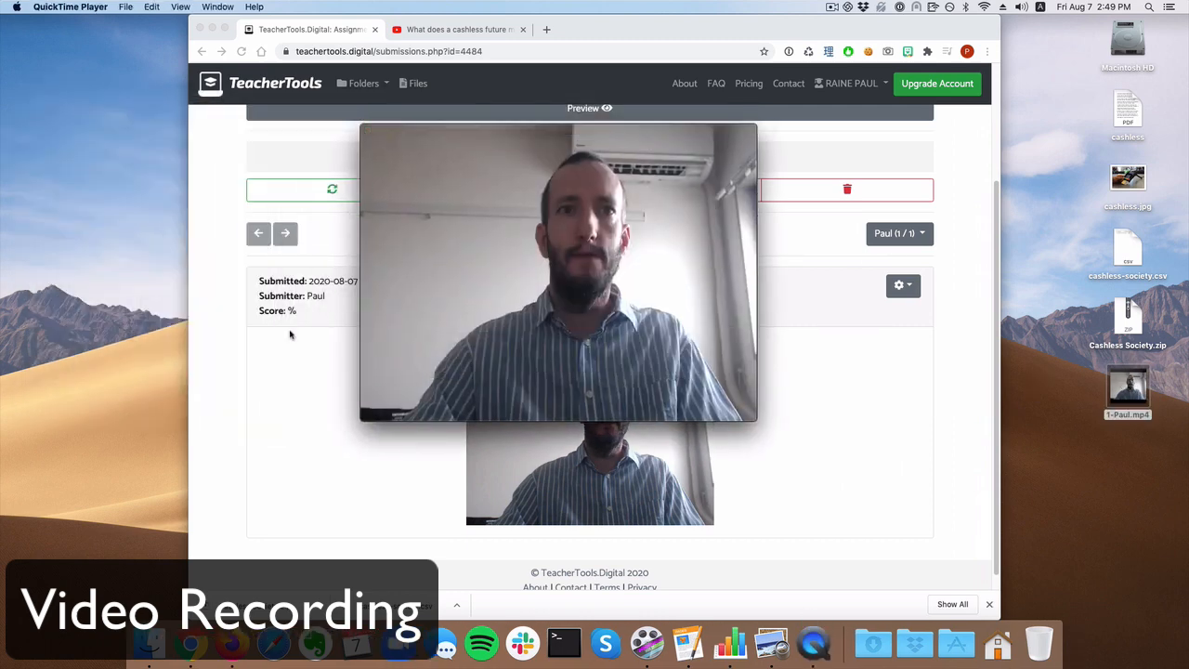
pyautogui.click(558, 344)
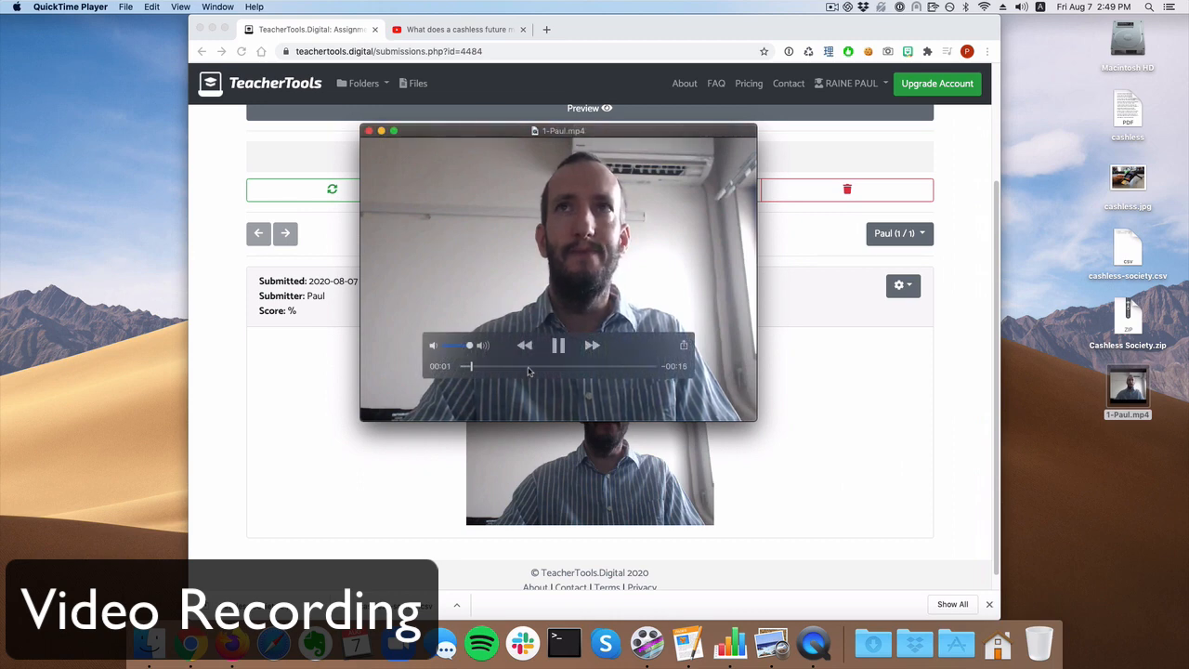
pyautogui.click(559, 346)
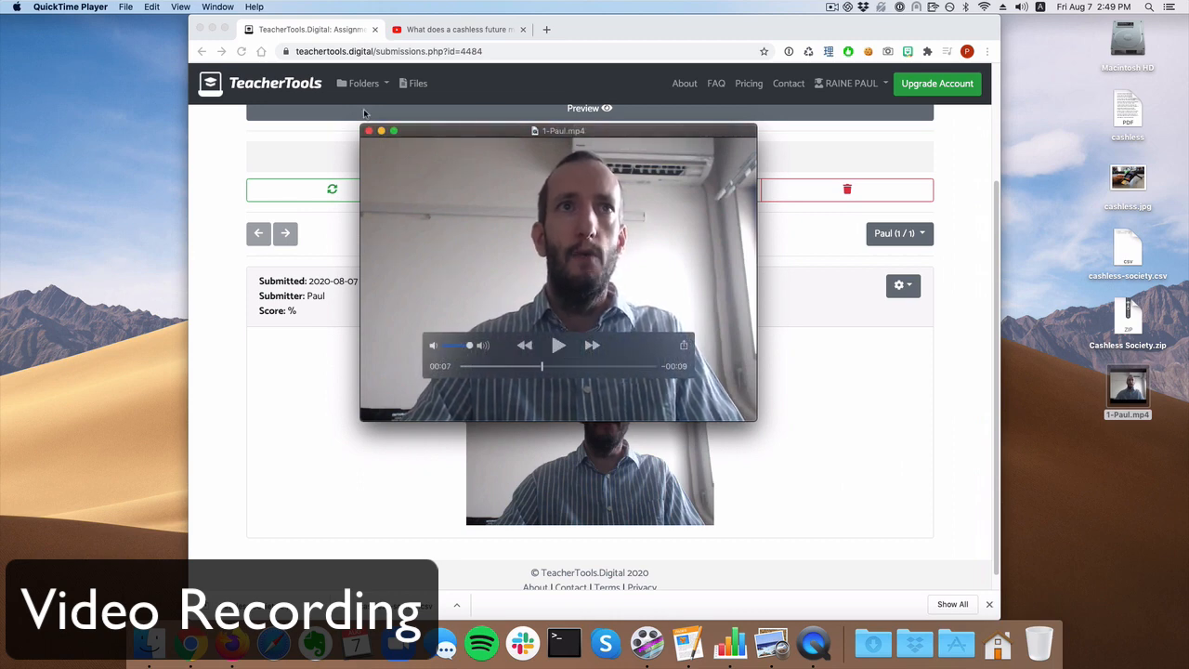
pyautogui.click(368, 131)
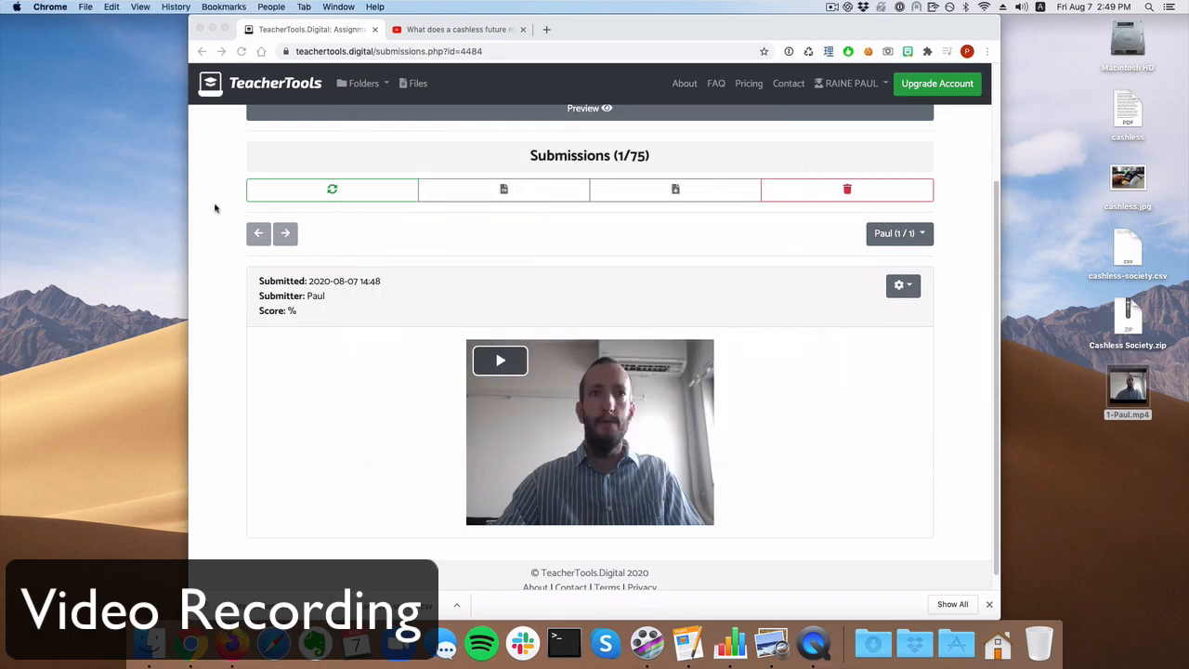
pyautogui.hotkey('ctrl', 'Up')
pyautogui.click(552, 285)
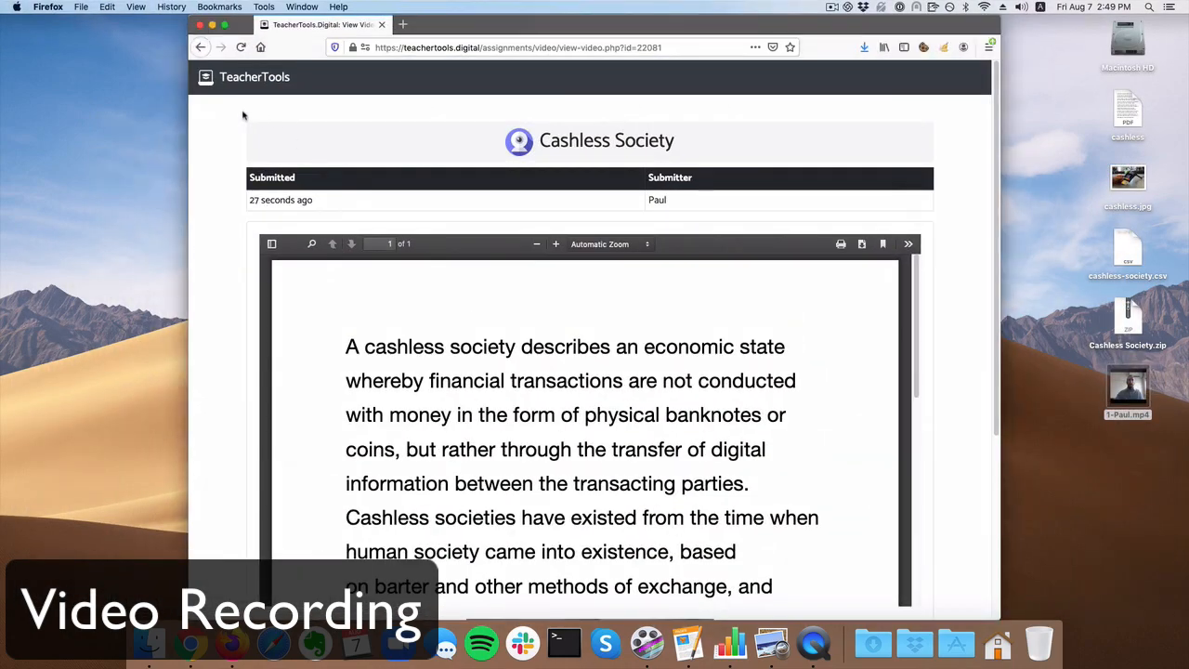
pyautogui.hotkey('ctrl', 'Up')
pyautogui.click(257, 129)
# Return from the Video Recording submissions to the assignment folder and create a new Written Report assignment.
pyautogui.scroll(3, 249, 160)
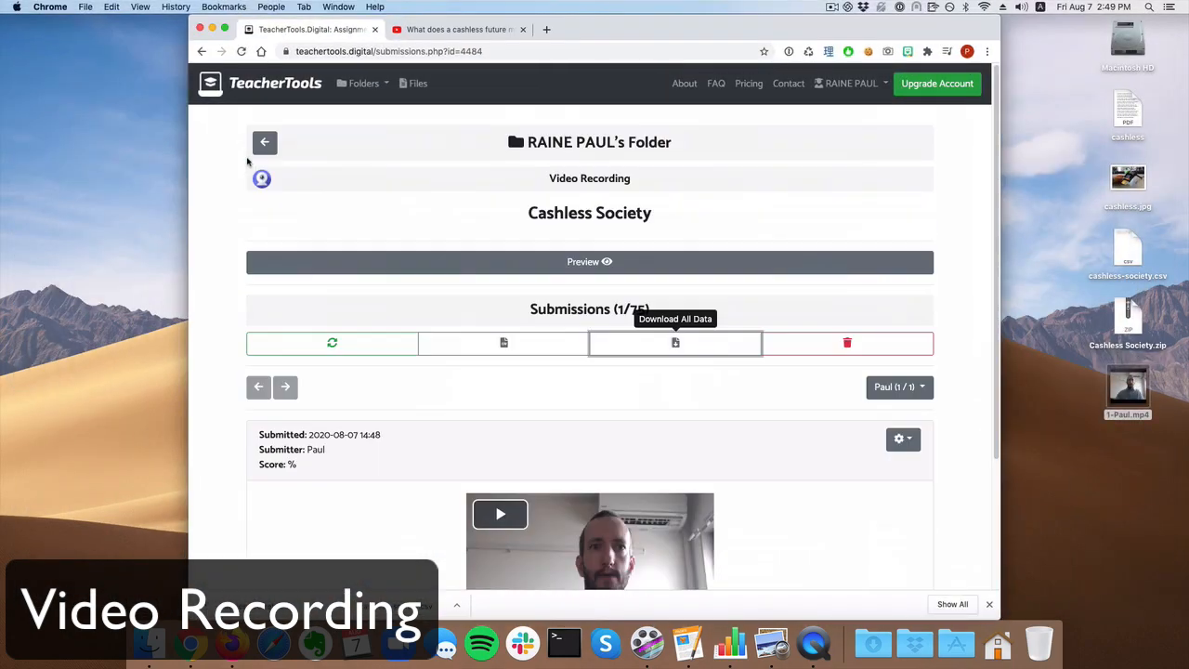
pyautogui.click(264, 142)
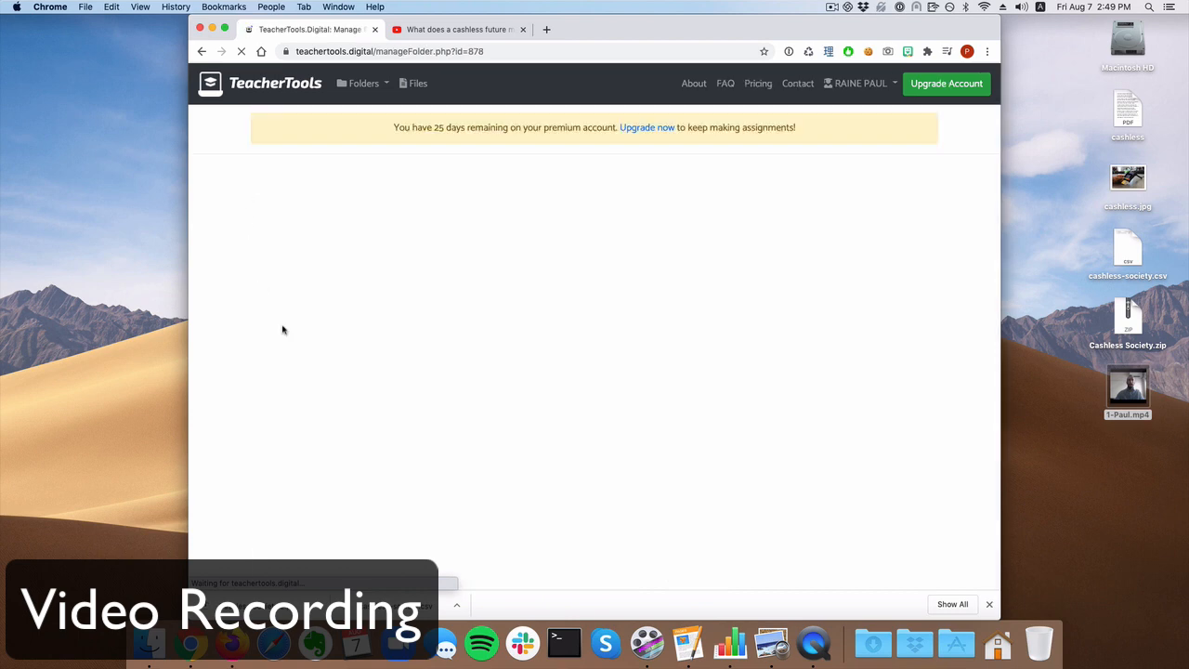
pyautogui.scroll(-5, 313, 394)
pyautogui.scroll(5, 312, 394)
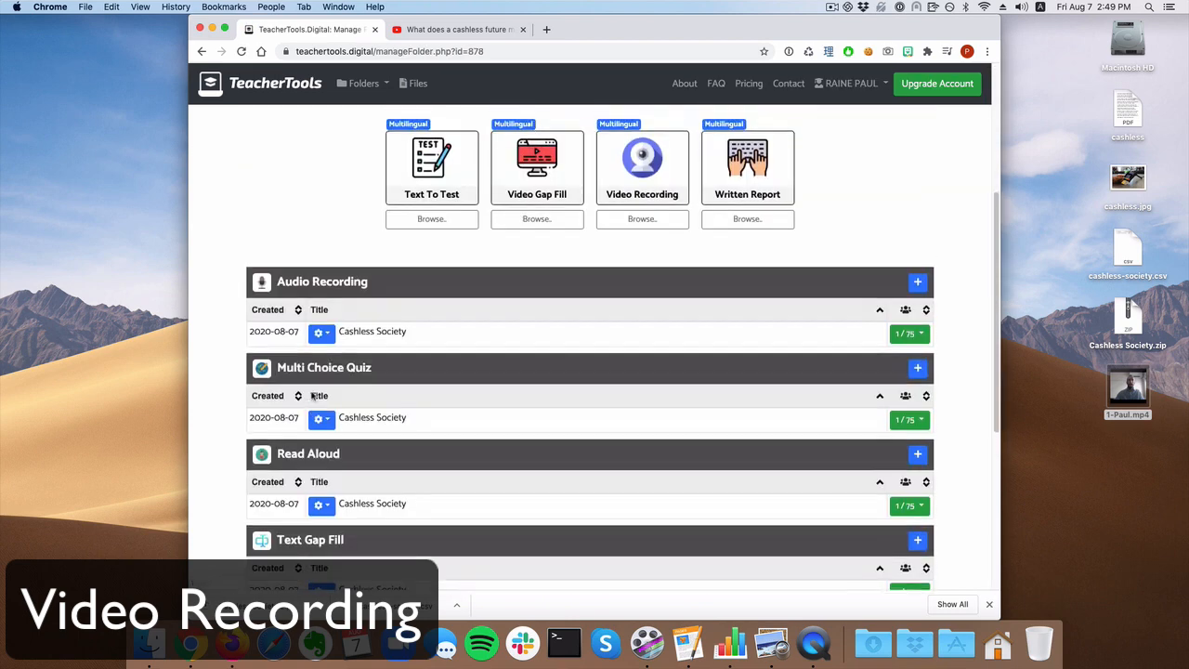
pyautogui.click(736, 373)
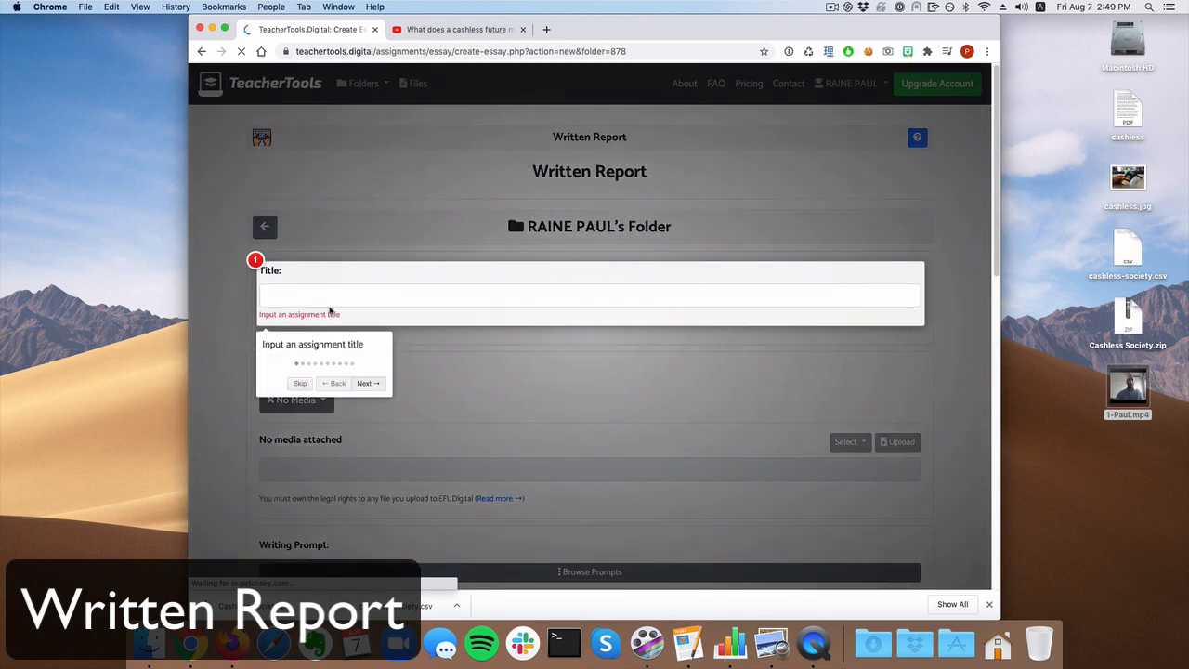
# Title the Written Report assignment "Cashless Society" and dismiss the guided tour.
pyautogui.click(305, 292)
pyautogui.write('Written R')
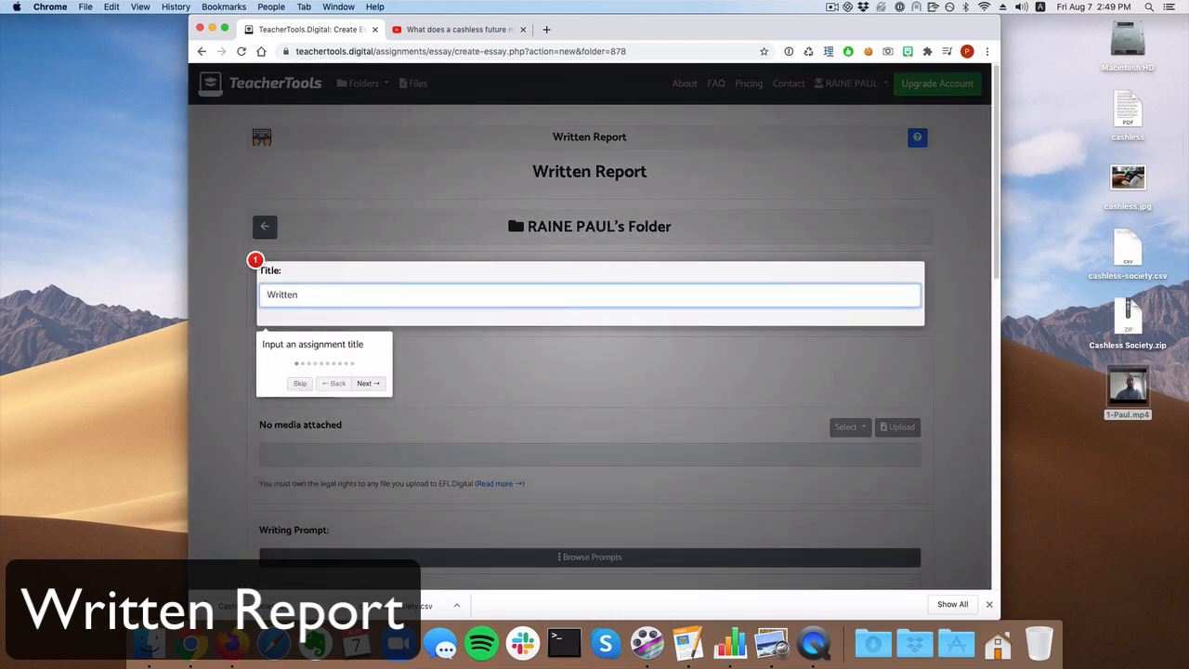
pyautogui.press('BackSpace')
pyautogui.press('BackSpace')
pyautogui.write('C')
pyautogui.click(236, 321)
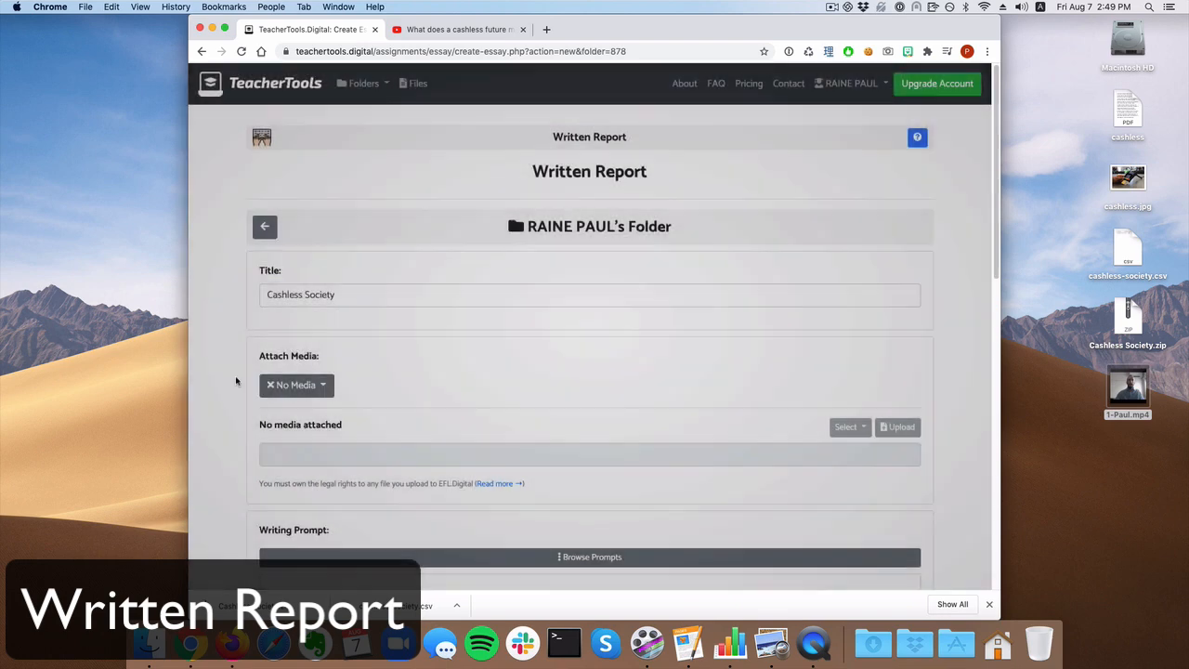
# Set the attached media type to Image and select the uploaded picture of the card payment terminal.
pyautogui.scroll(-3, 239, 380)
pyautogui.scroll(1, 316, 395)
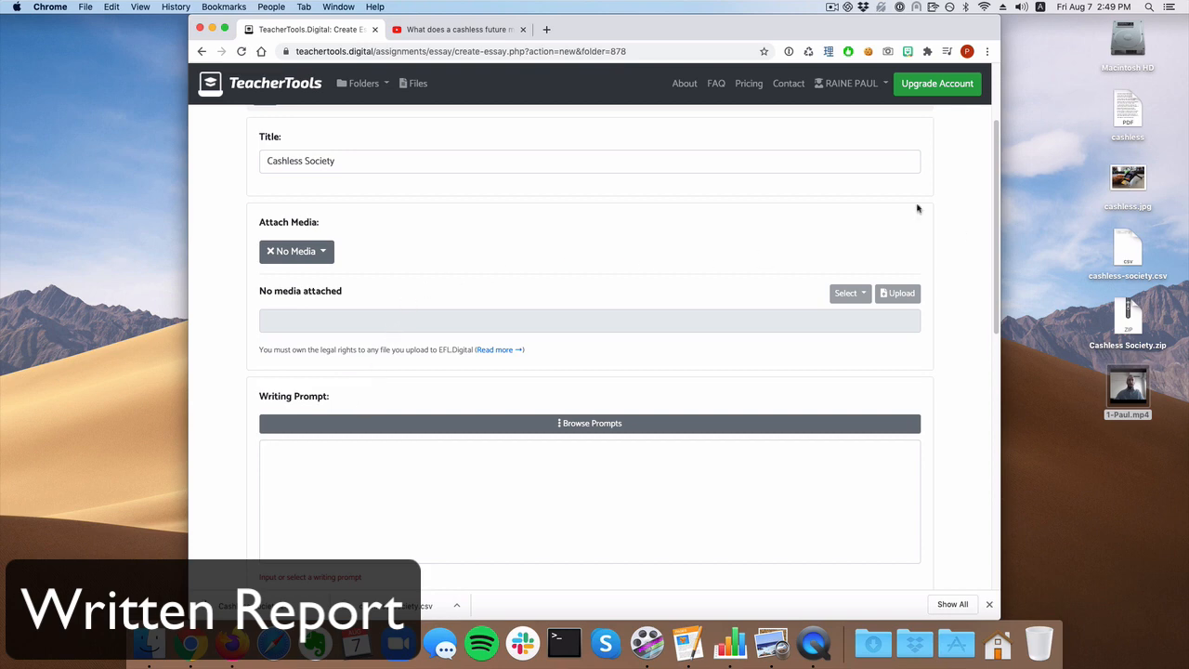
pyautogui.click(325, 253)
pyautogui.click(306, 337)
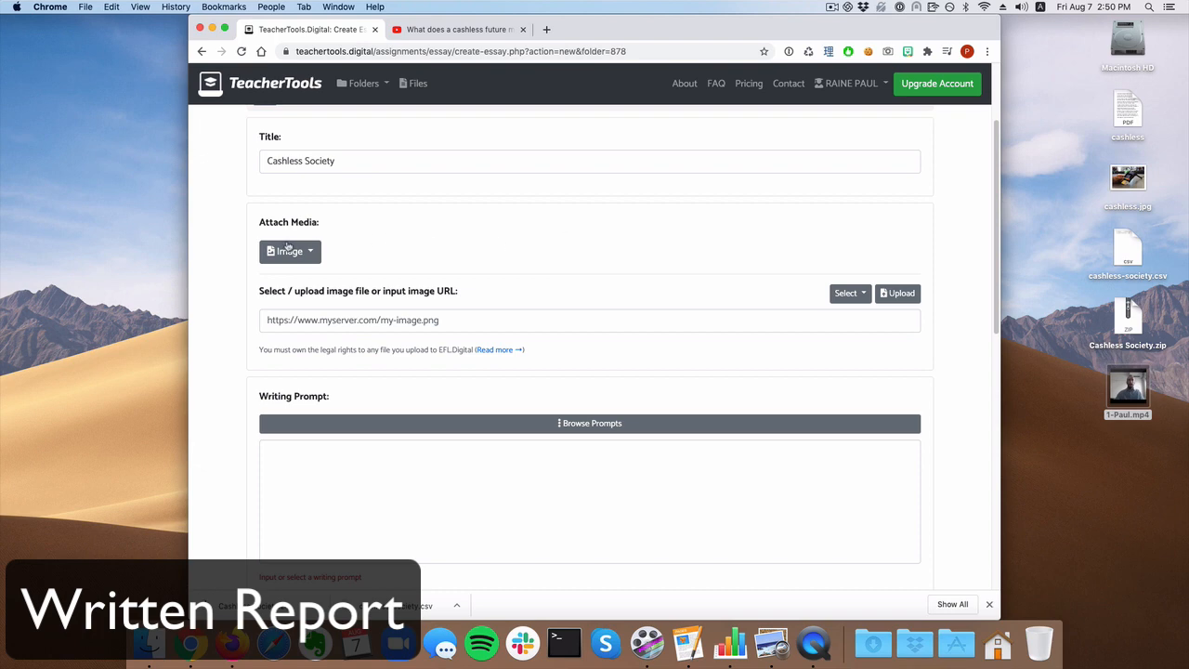
pyautogui.moveTo(886, 293); pyautogui.dragTo(849, 313)
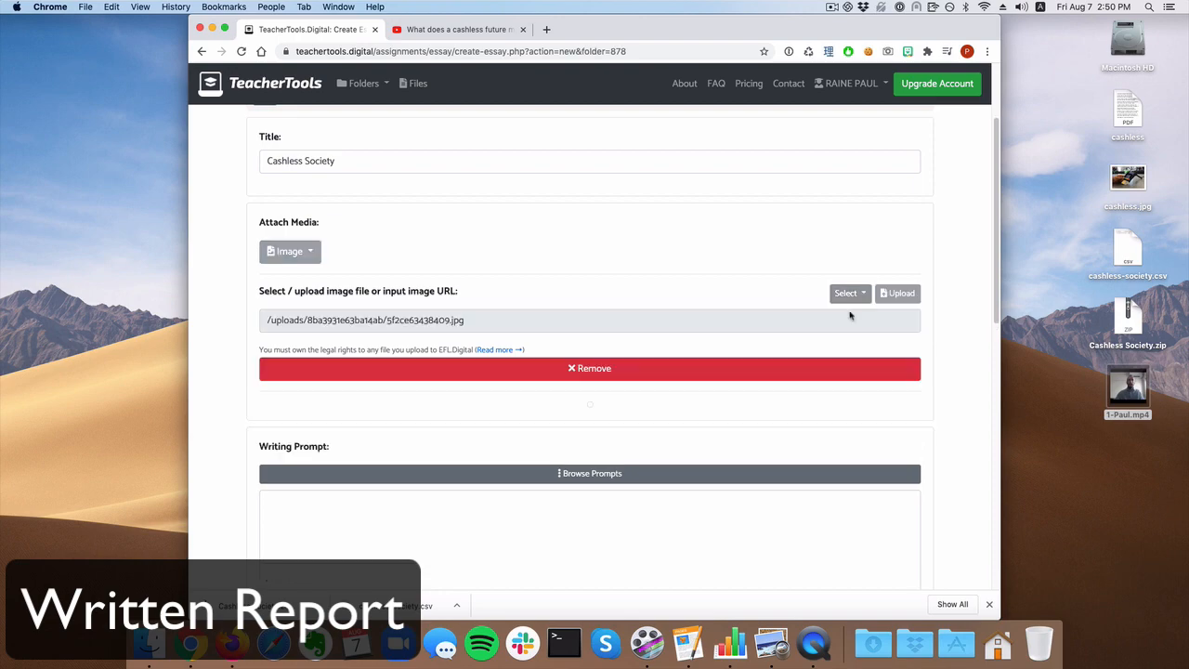
# Enter the writing prompt "Do you think Japan will become a cashless society in the near future? Why or why not?".
pyautogui.scroll(-5, 313, 348)
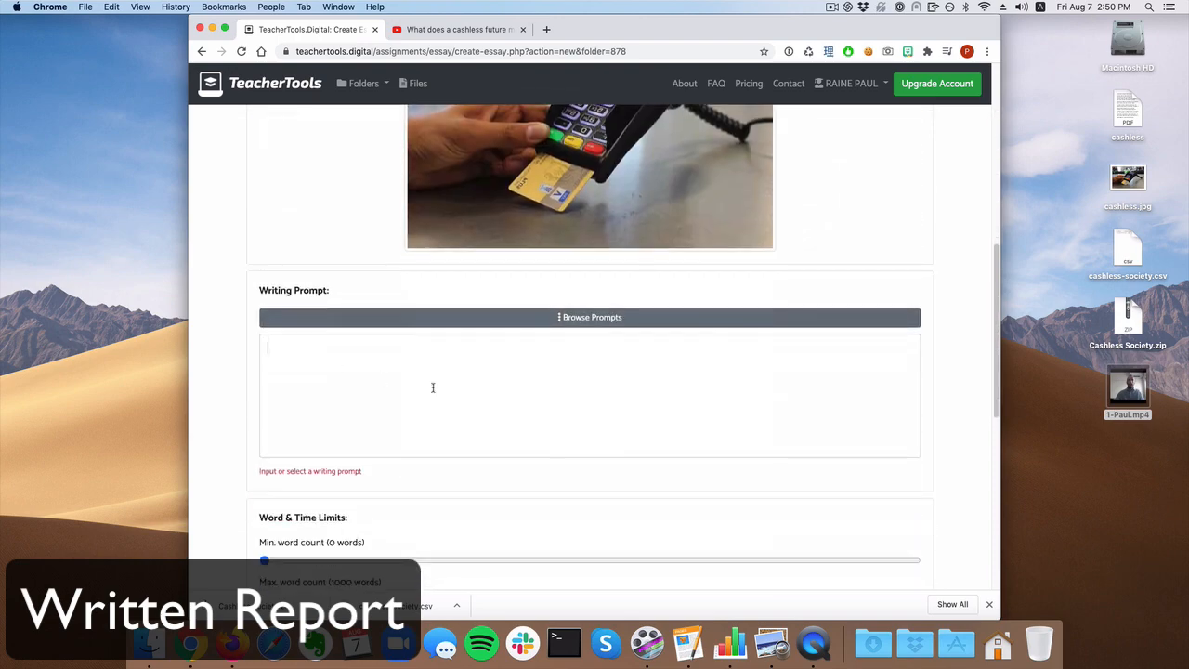
pyautogui.click(433, 387)
pyautogui.write('Do ')
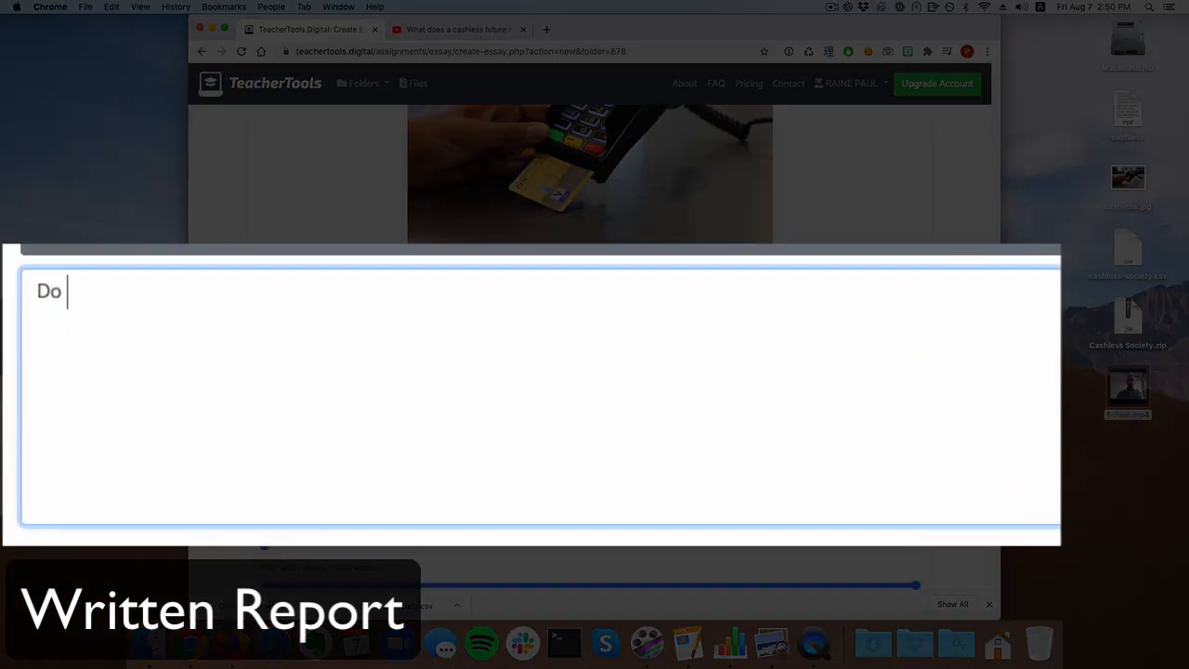
pyautogui.write('you think Japan wil')
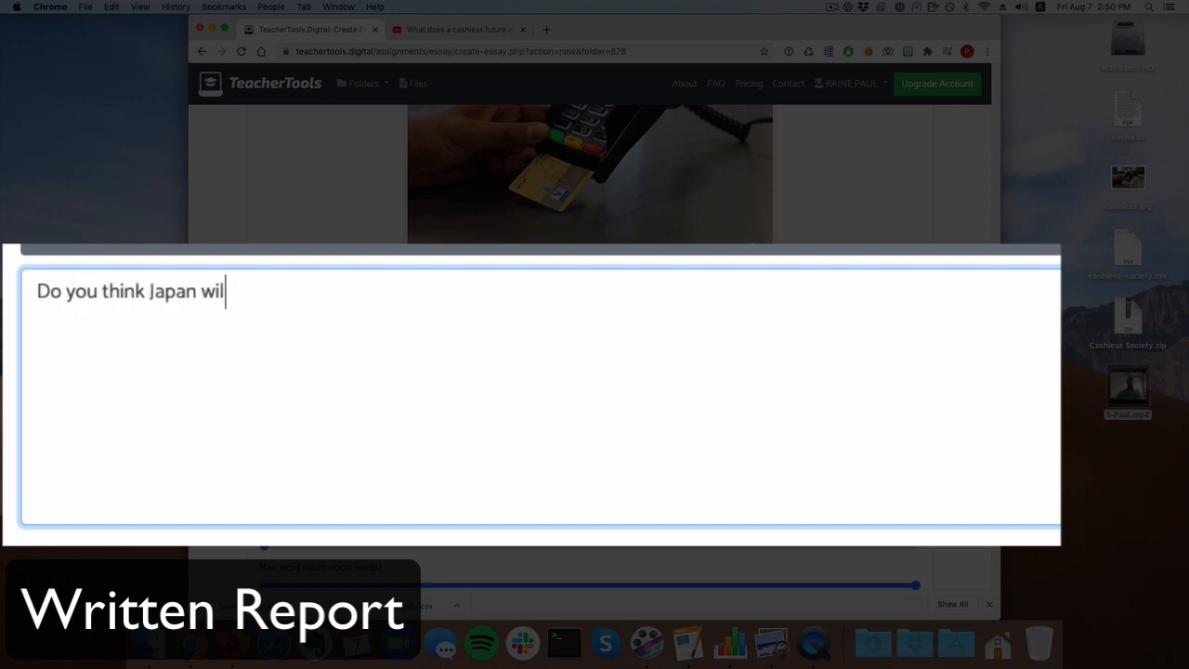
pyautogui.write('l become a cashles')
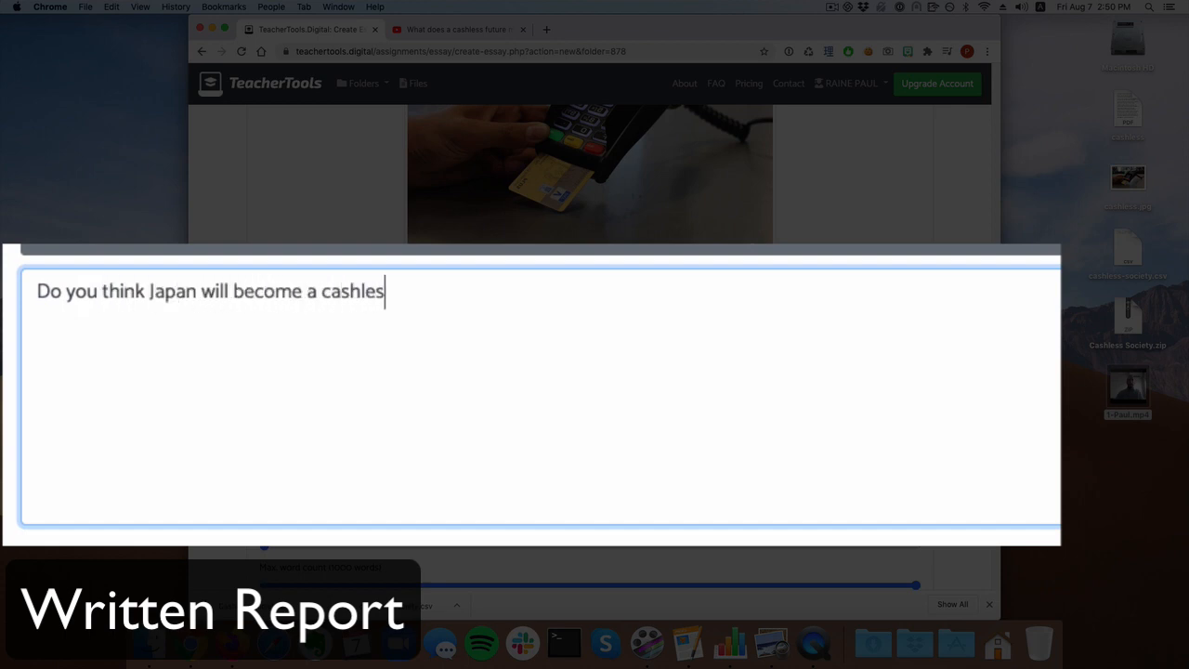
pyautogui.write('s society in the near fu')
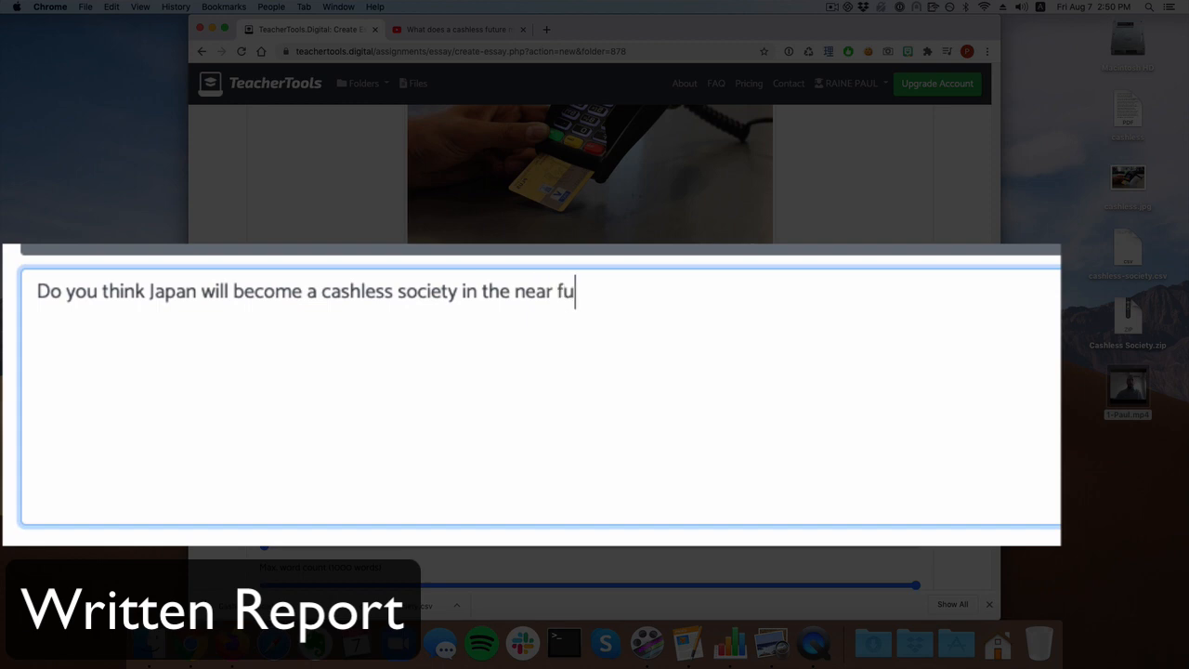
pyautogui.write('ture? Why or w')
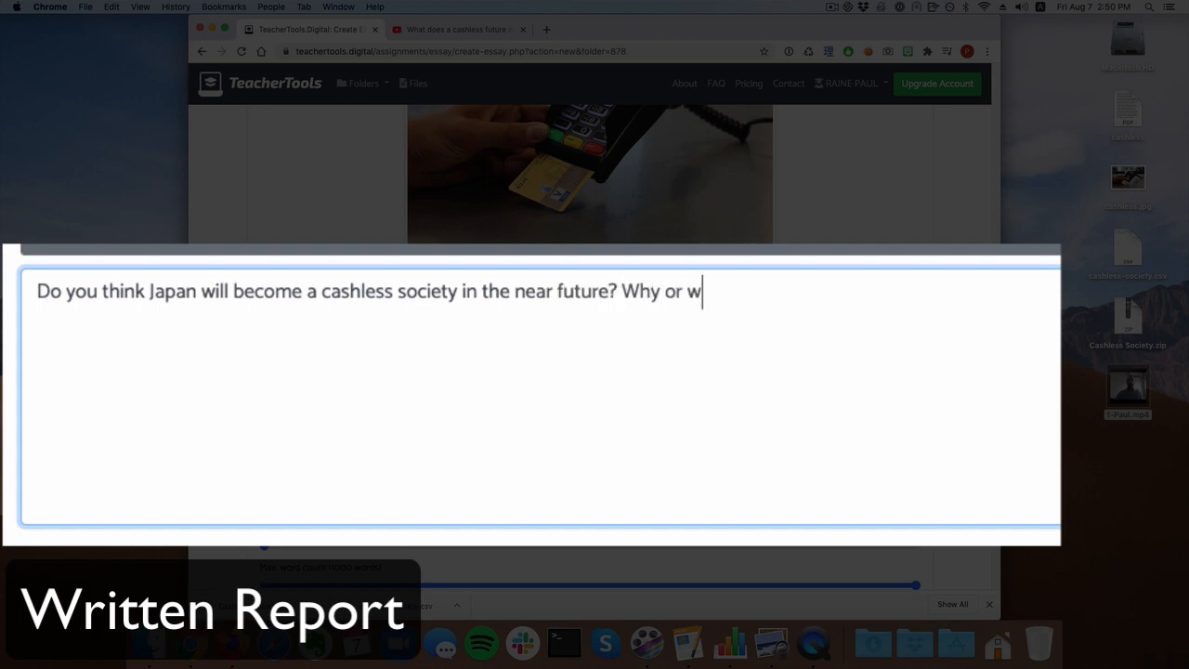
pyautogui.write('hy not?')
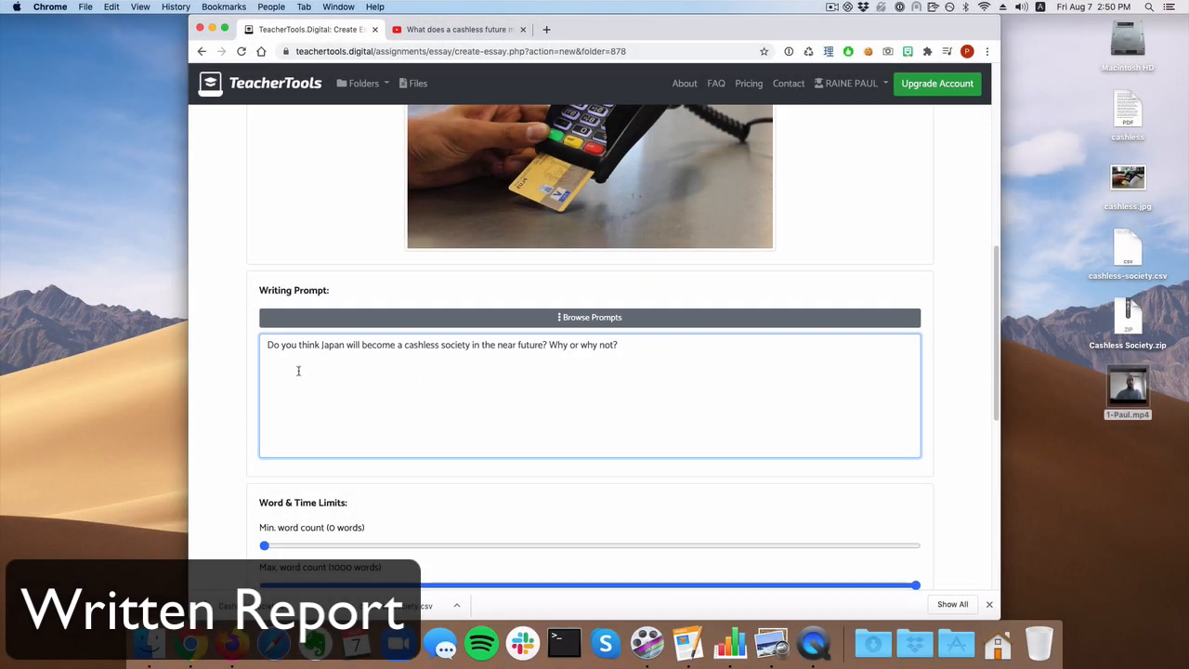
# Set the maximum word count of the written report to 50 words.
pyautogui.scroll(-3, 210, 401)
pyautogui.scroll(-1, 250, 372)
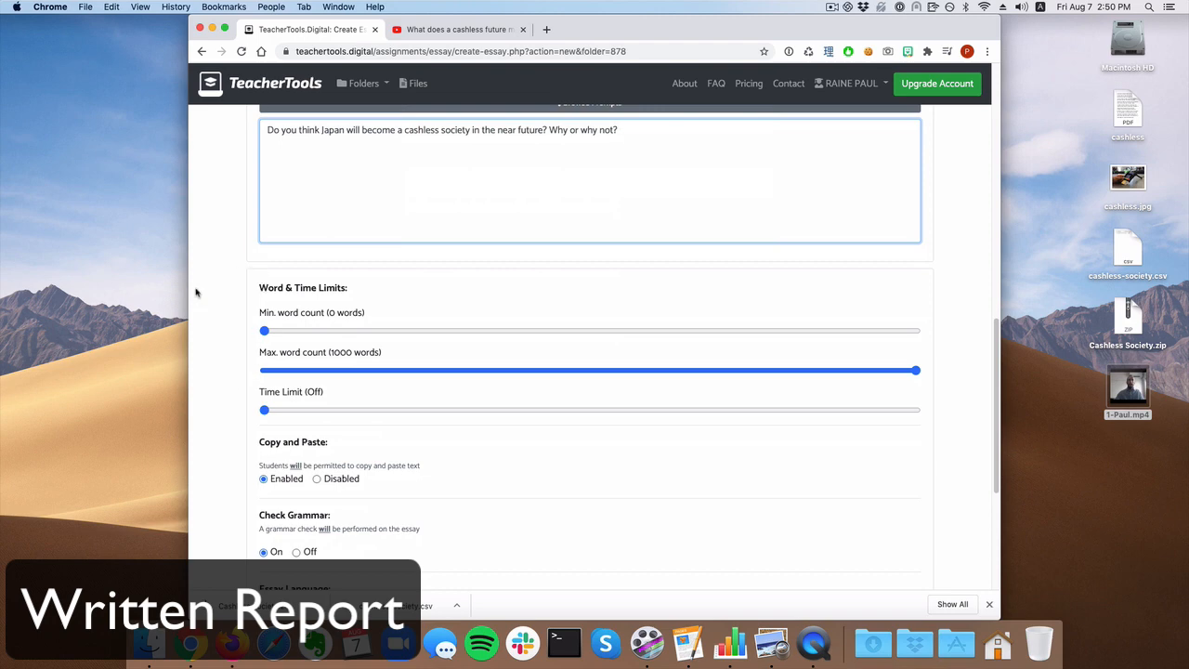
pyautogui.moveTo(916, 369); pyautogui.dragTo(295, 374)
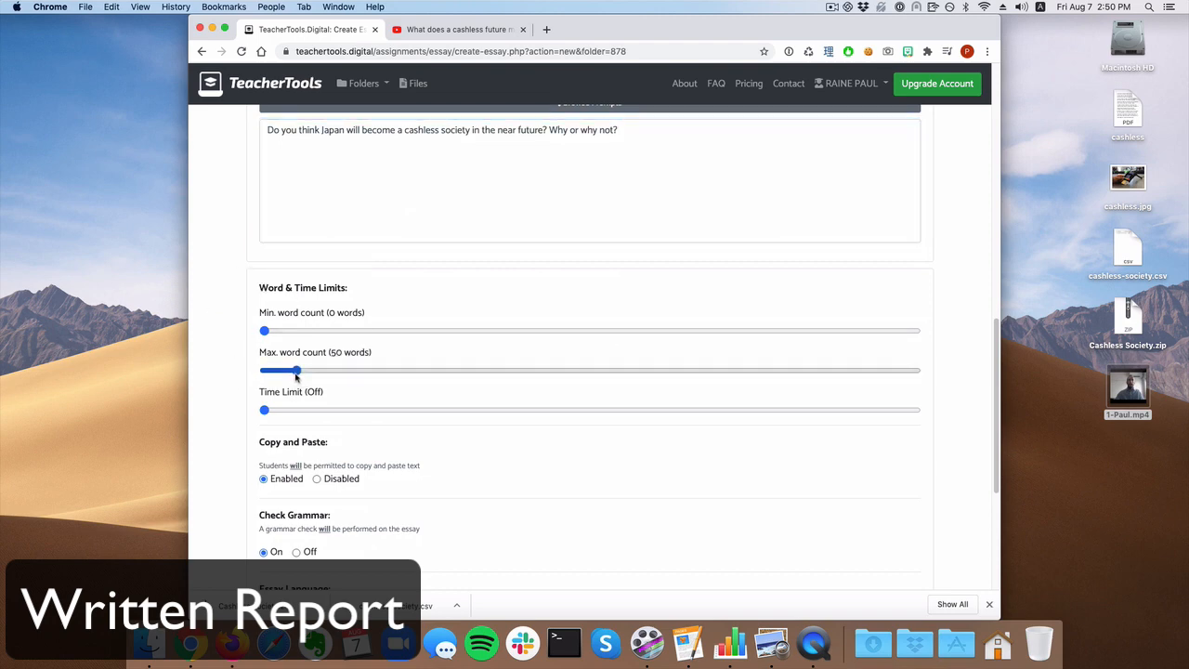
pyautogui.scroll(3, 237, 439)
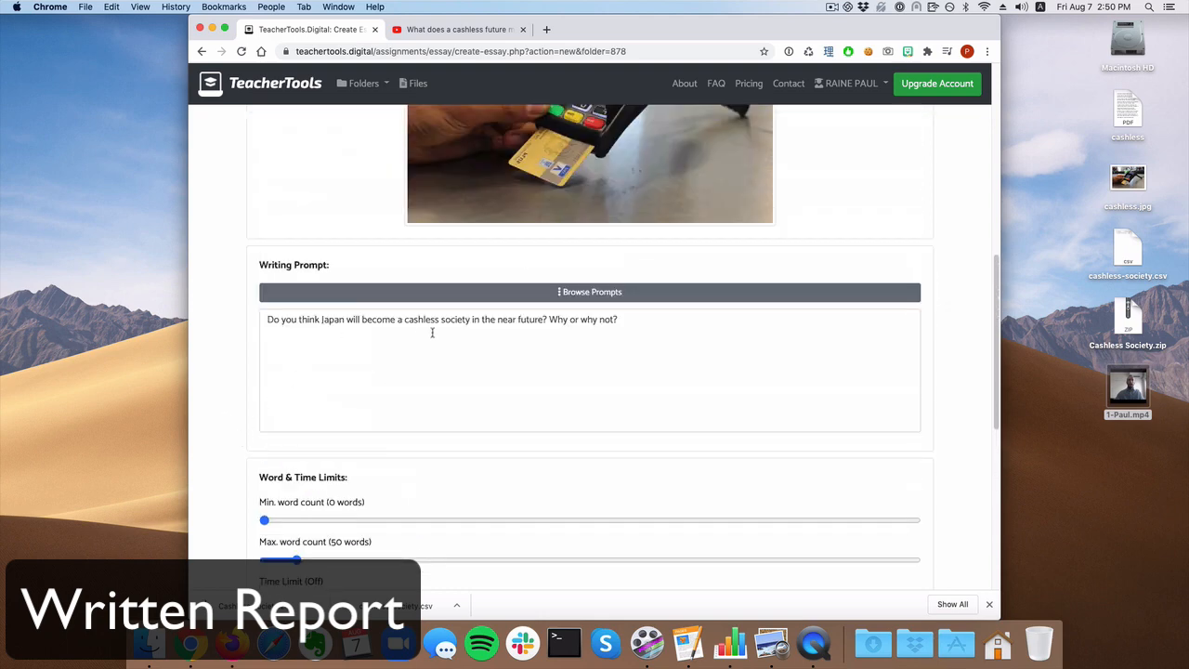
pyautogui.scroll(-2, 246, 462)
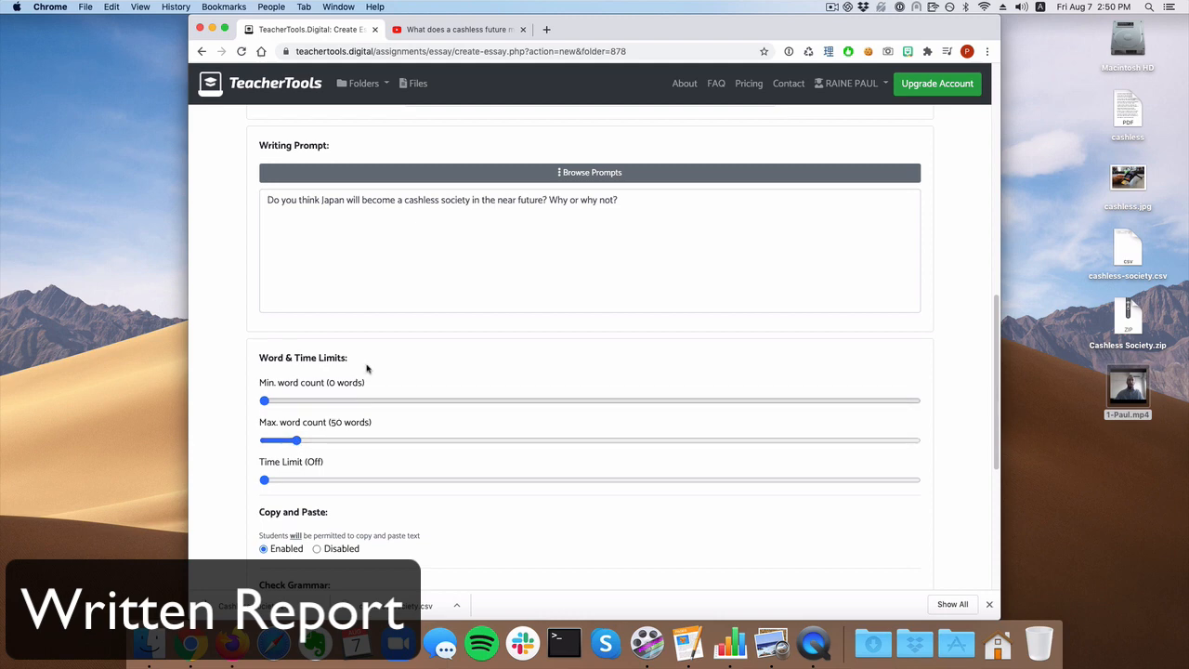
# Keep copy and paste enabled for students and save the Written Report assignment.
pyautogui.scroll(-1, 207, 453)
pyautogui.scroll(-3, 208, 453)
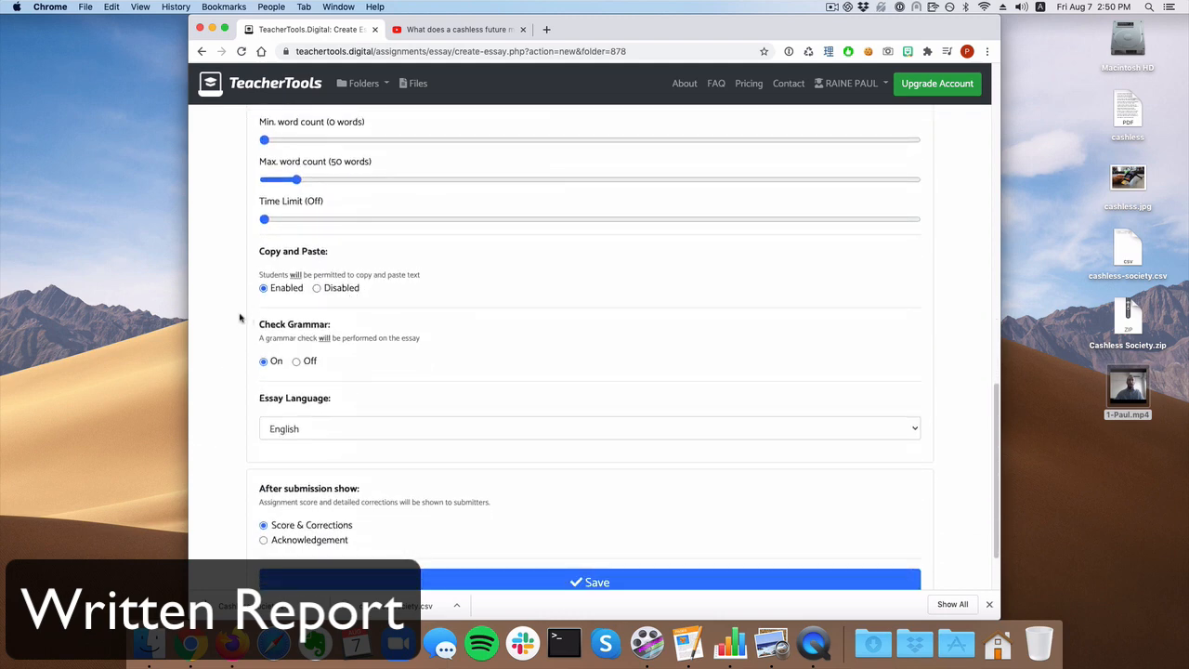
pyautogui.click(346, 289)
pyautogui.click(283, 290)
pyautogui.scroll(-1, 219, 419)
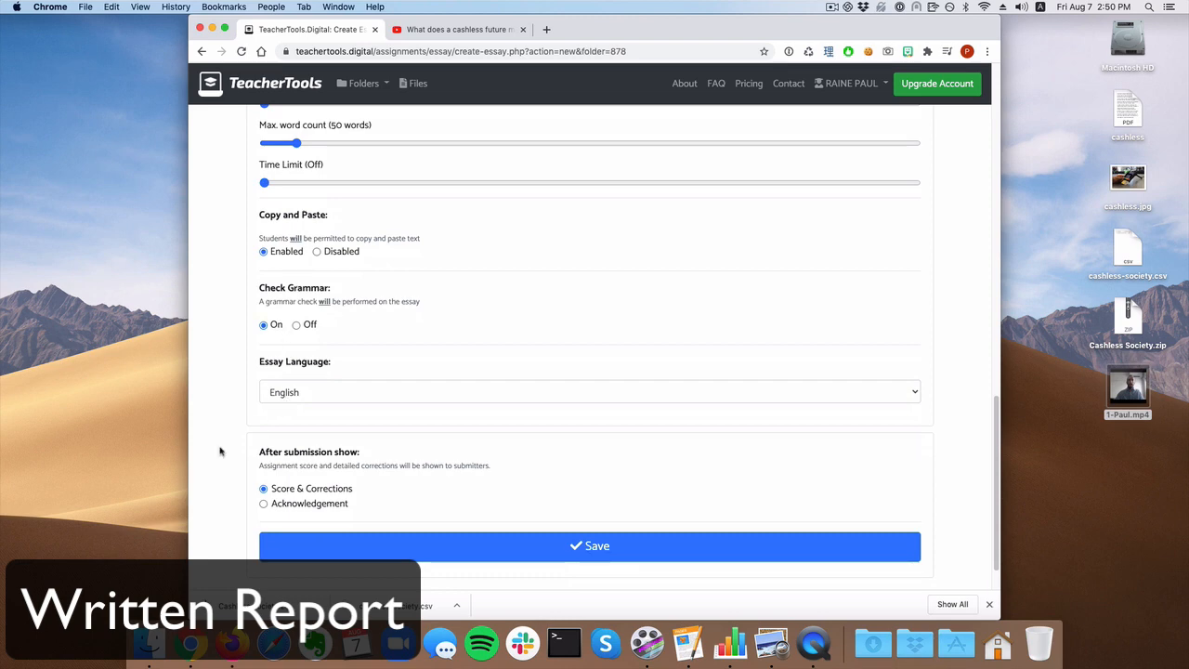
pyautogui.scroll(-1, 223, 448)
pyautogui.click(611, 484)
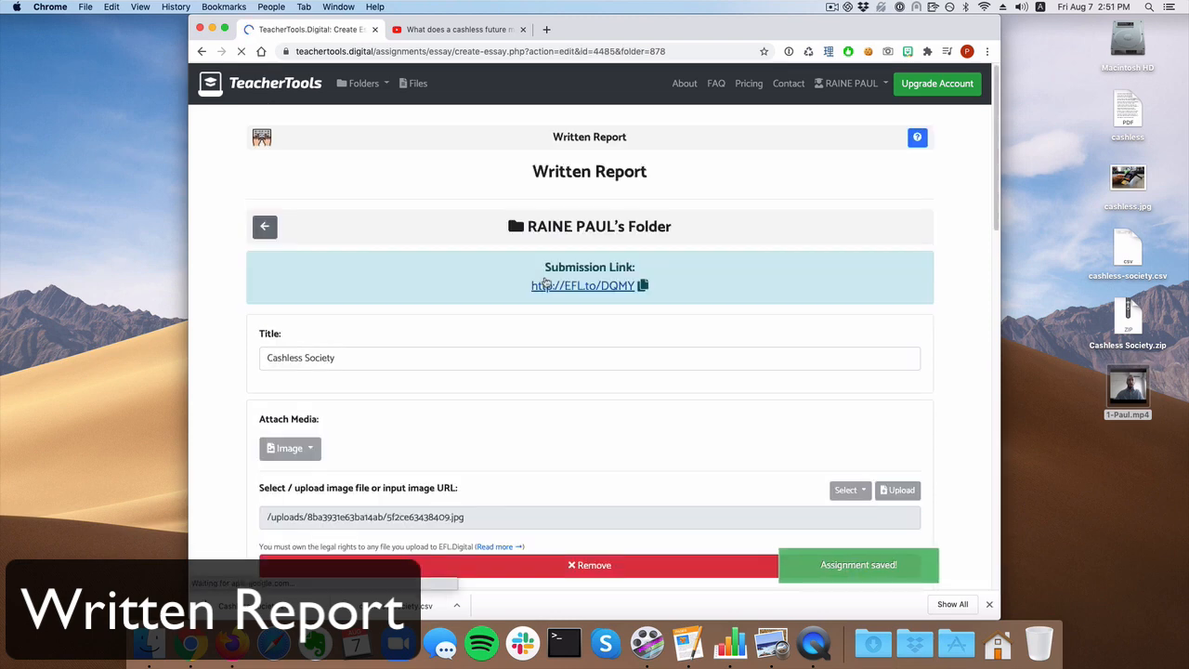
pyautogui.hotkey('ctrl', 'Up')
pyautogui.click(239, 213)
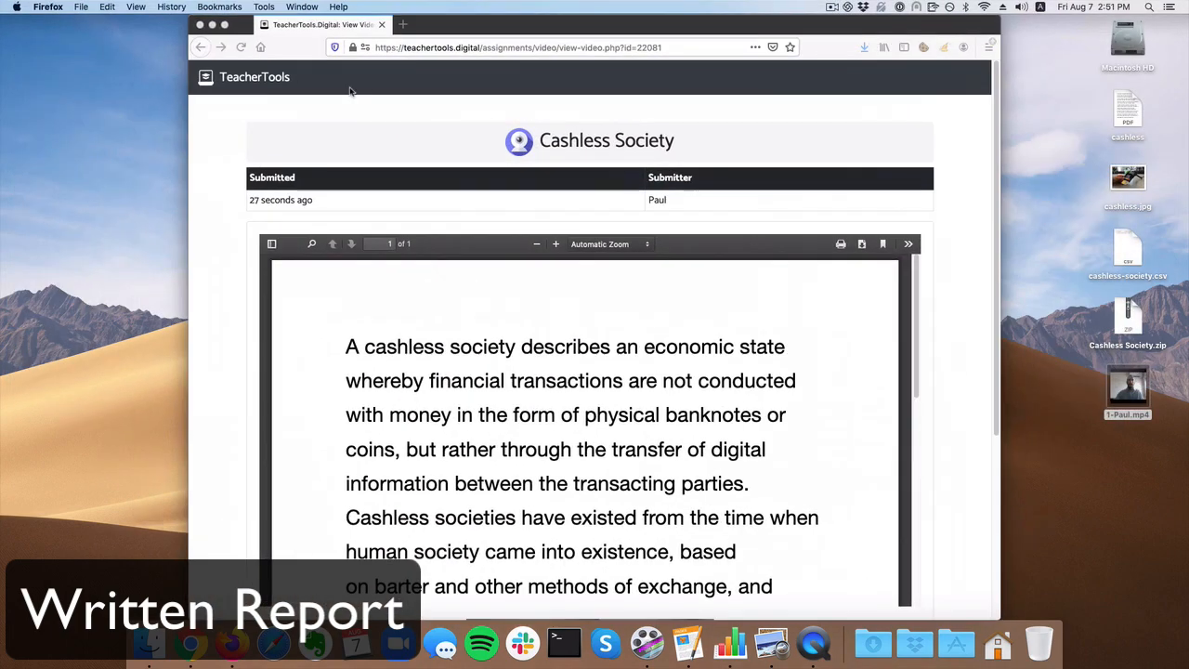
pyautogui.click(439, 49)
pyautogui.press('super+v')
pyautogui.press('Return')
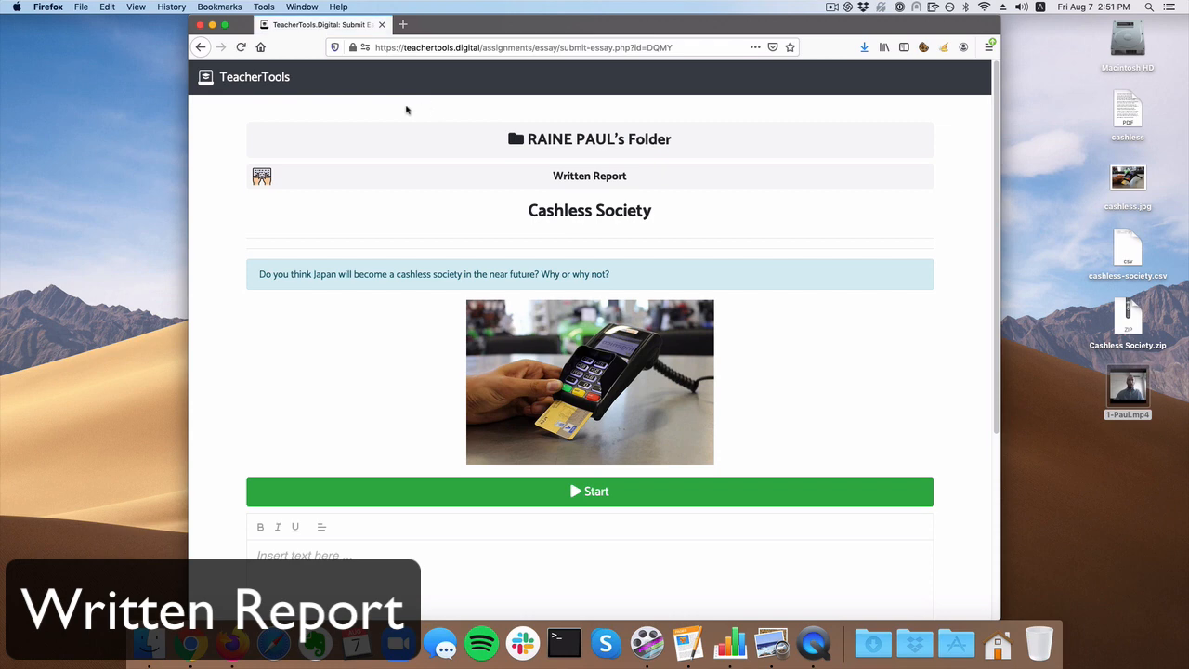
# Start the report and write an answer beginning "I do not think that Japan will become a cashless society in the near future", citing paper money's importance.
pyautogui.scroll(-3, 294, 382)
pyautogui.click(499, 376)
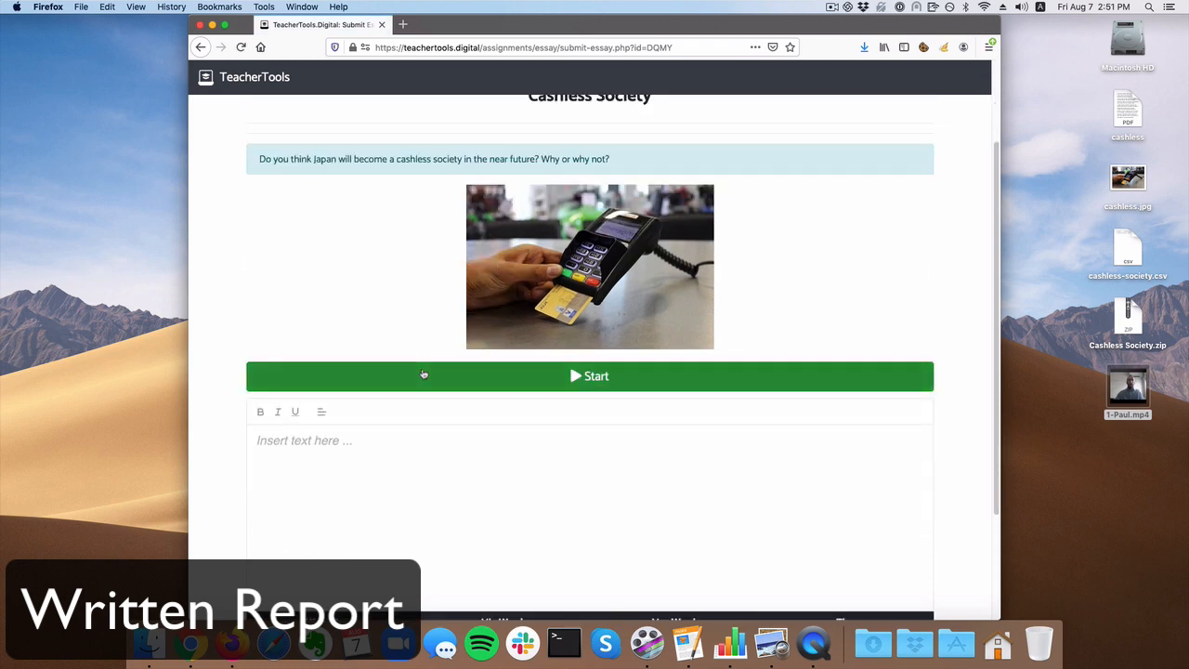
pyautogui.write('I do no')
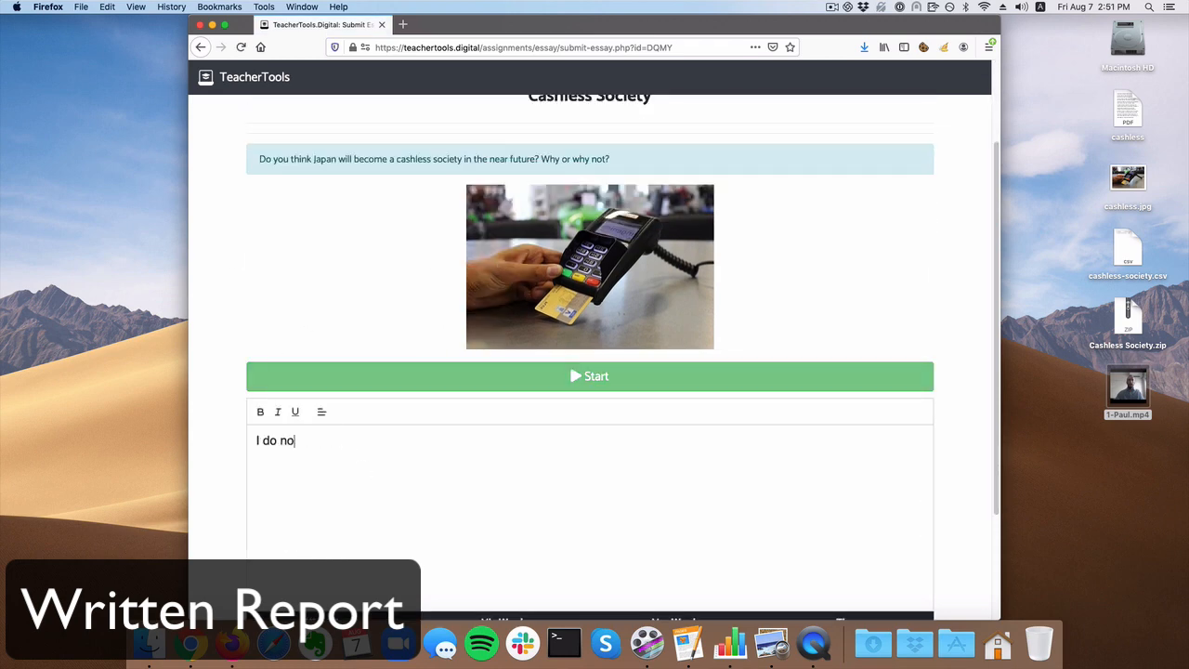
pyautogui.write('t think that Jpaan')
pyautogui.write('apan, so I think people will continue to use it. The second reason is that..')
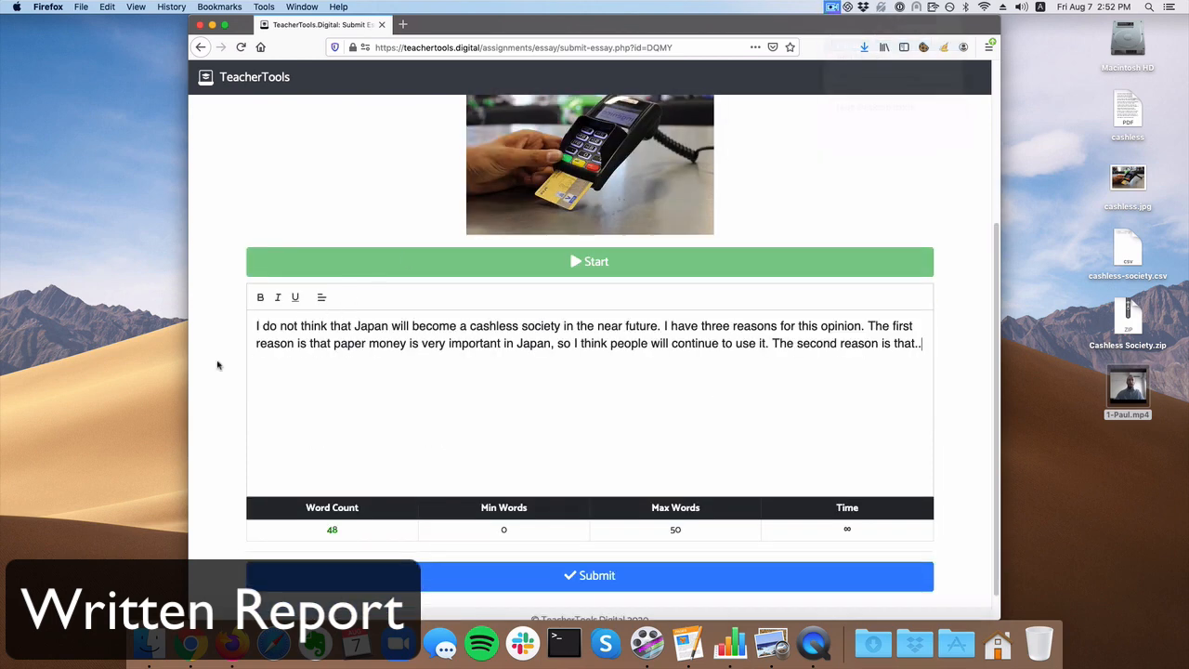
# Submit the written report with the student's name entered in the submitter details and view its scored result.
pyautogui.scroll(-1, 217, 366)
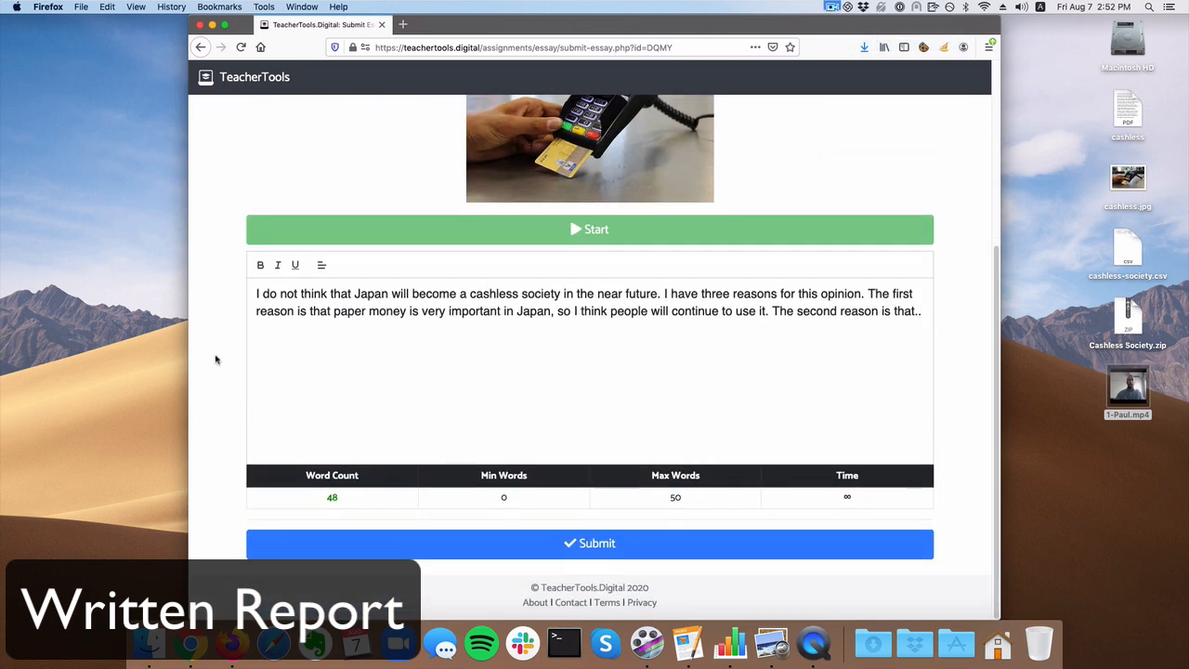
pyautogui.click(585, 544)
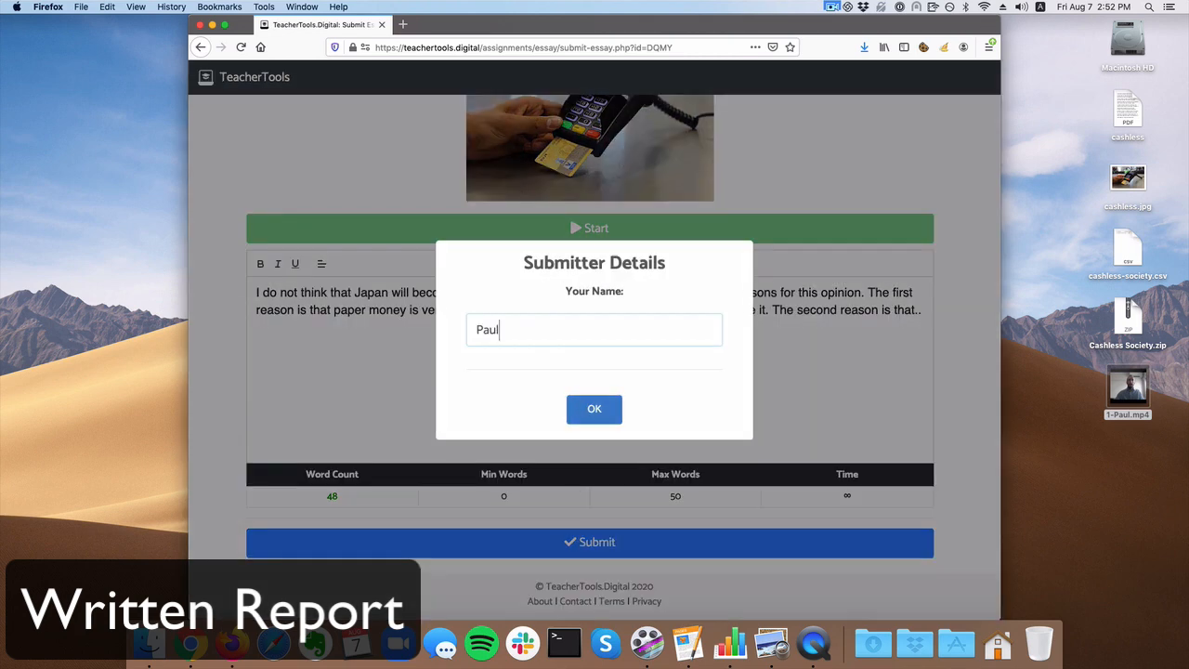
pyautogui.click(591, 410)
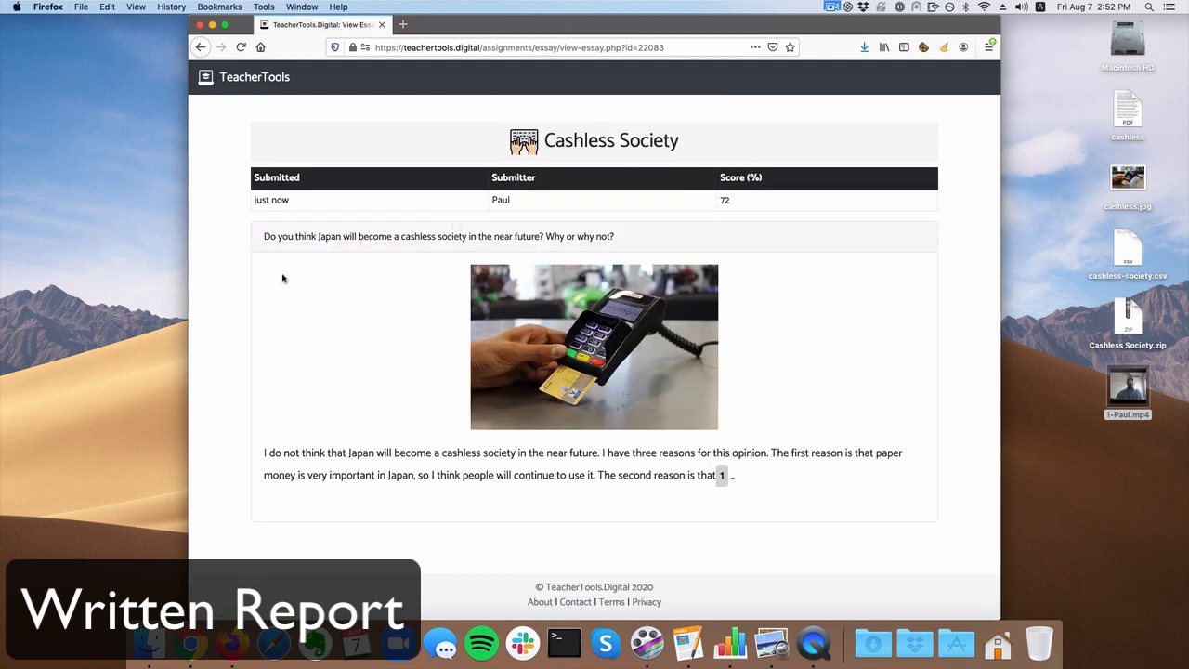
pyautogui.moveTo(742, 475); pyautogui.dragTo(283, 422)
pyautogui.click(282, 422)
# Switch to Chrome, return to the folder and open the submissions for the Cashless Society Written Report.
pyautogui.hotkey('ctrl', 'Up')
pyautogui.click(446, 232)
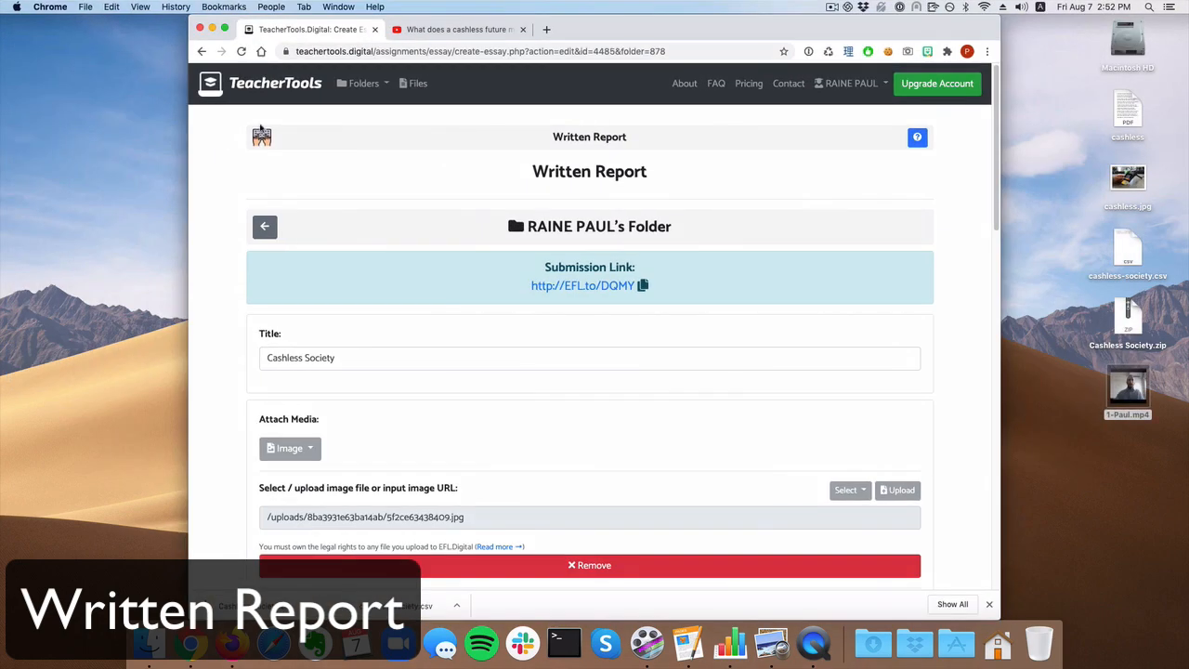
pyautogui.click(264, 226)
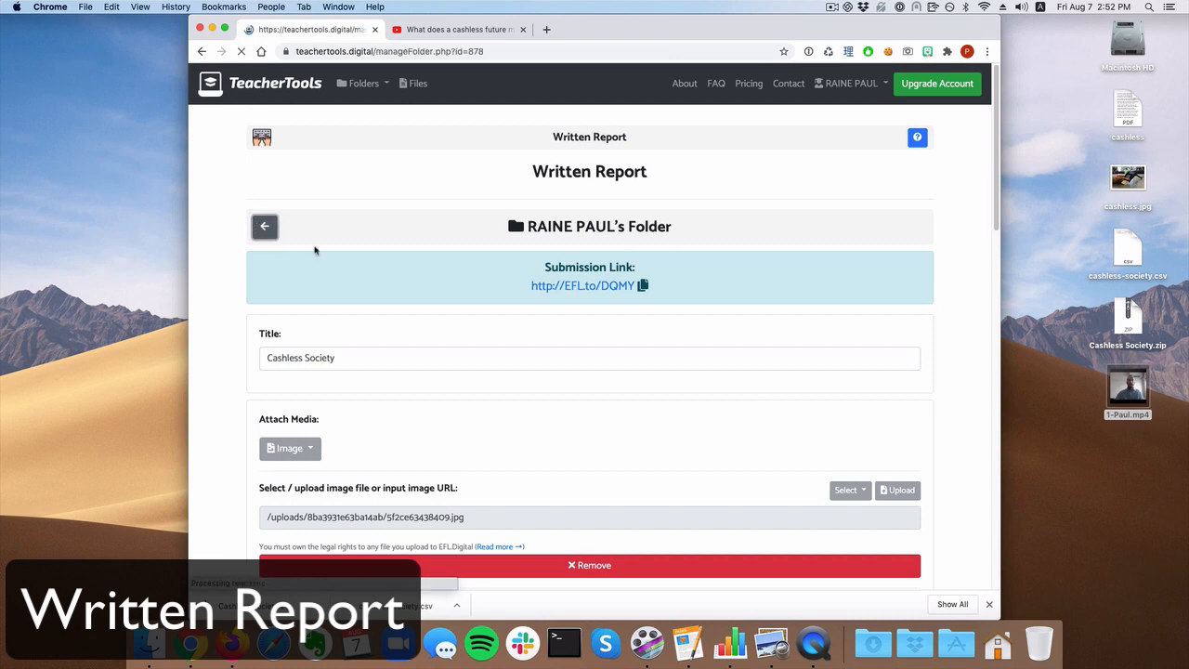
pyautogui.scroll(-10, 345, 374)
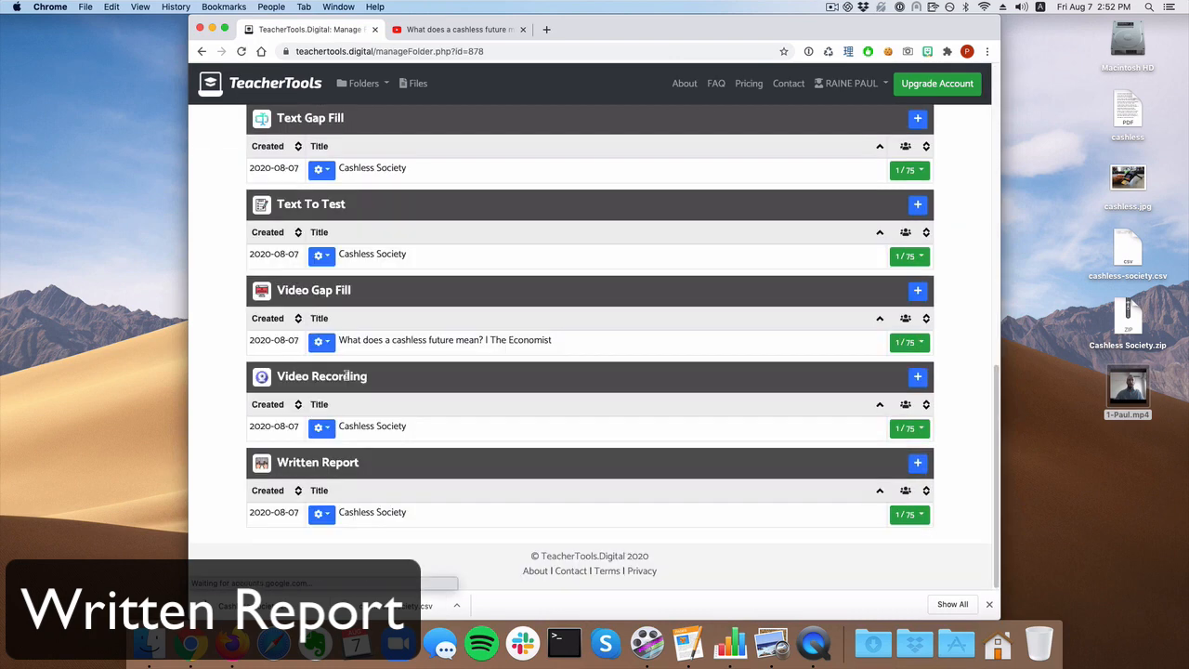
pyautogui.click(909, 514)
pyautogui.click(865, 459)
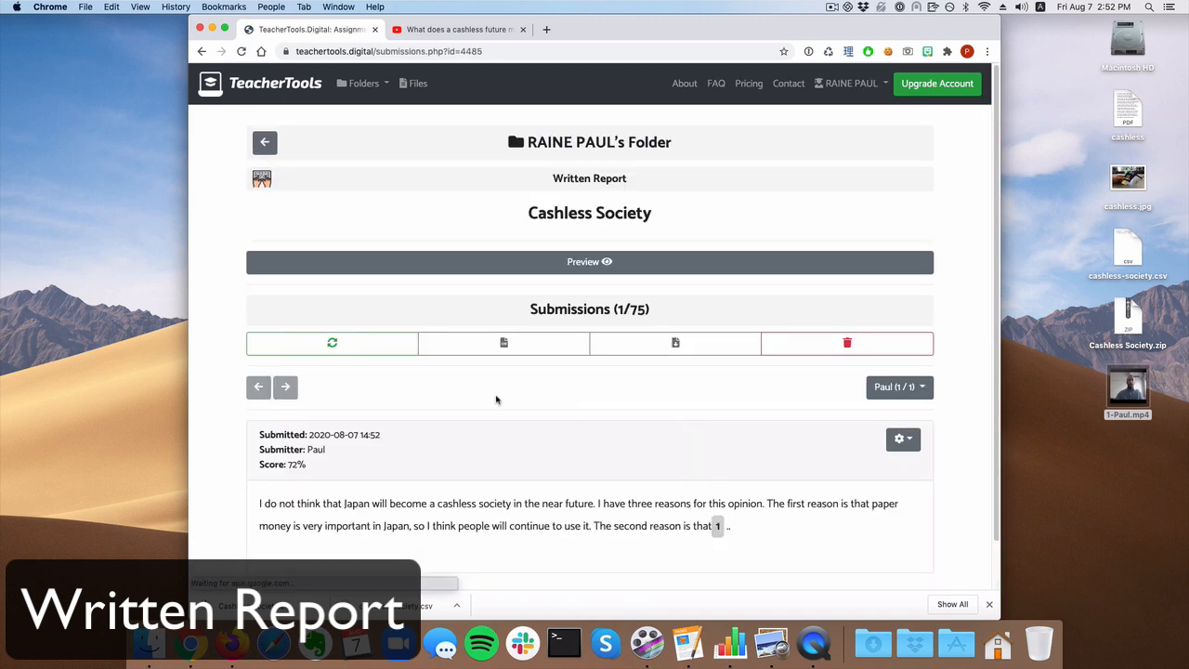
pyautogui.scroll(-1, 371, 418)
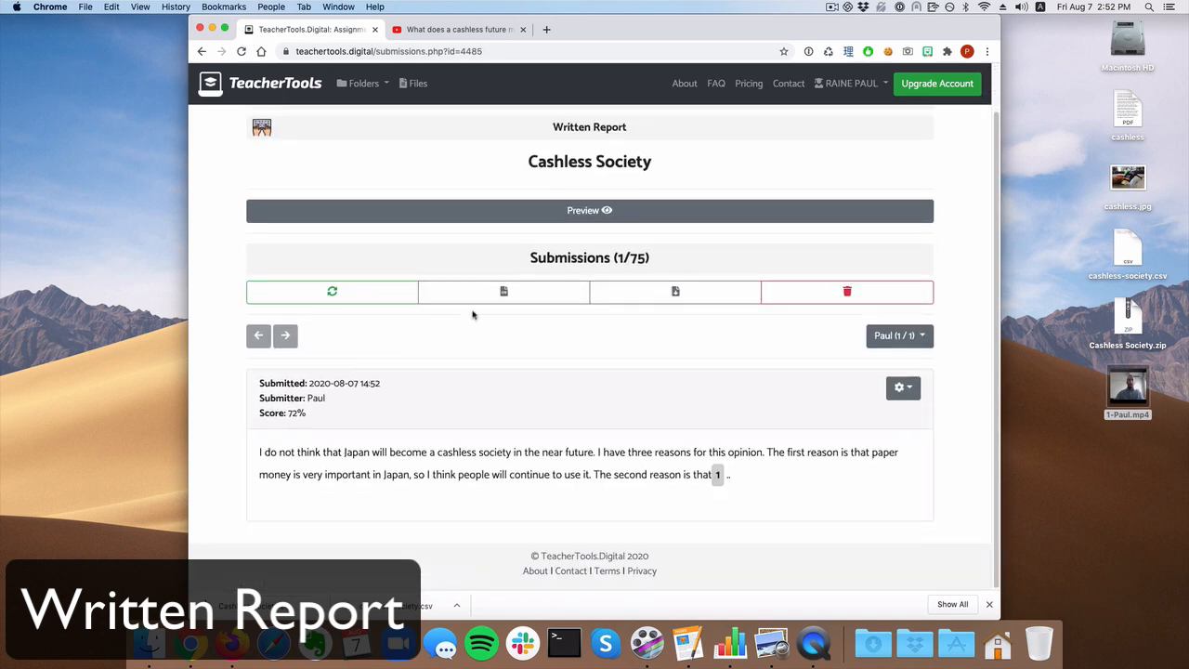
# Download all data for the Written Report submissions and extract Cashless Society (1).zip on the desktop.
pyautogui.click(649, 297)
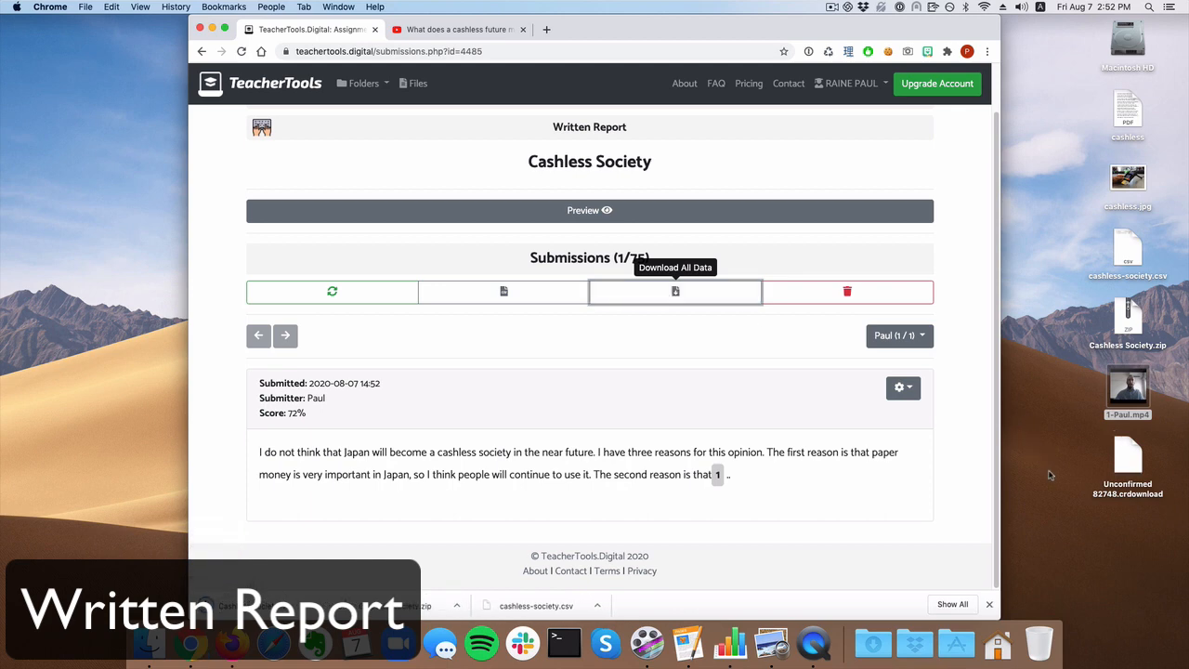
pyautogui.click(1050, 475)
pyautogui.doubleClick(1120, 462)
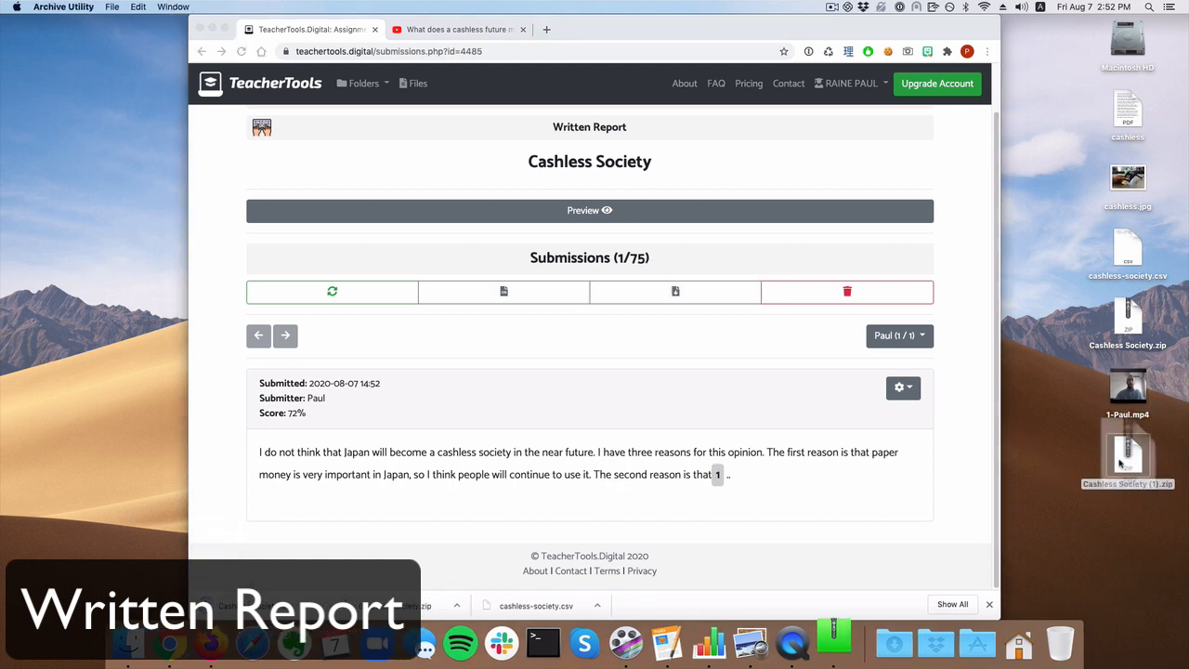
# Open the extracted TXT file in BBEdit to read the student's report, and close it.
pyautogui.doubleClick(1128, 528)
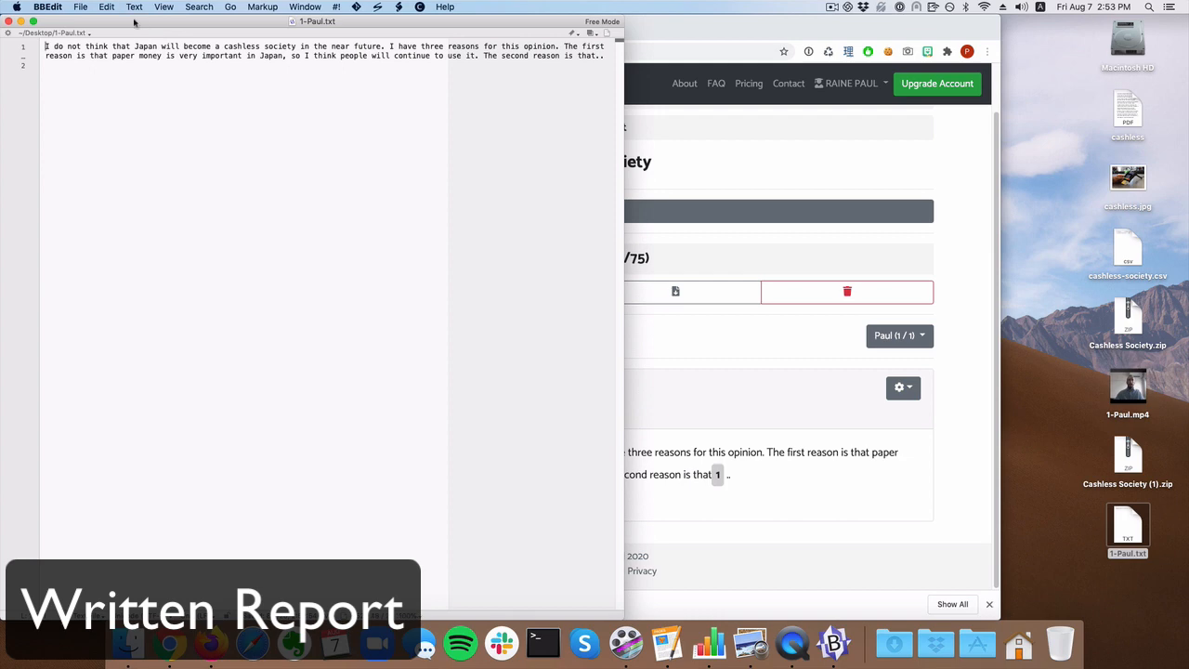
pyautogui.moveTo(134, 22); pyautogui.dragTo(462, 143)
pyautogui.click(338, 142)
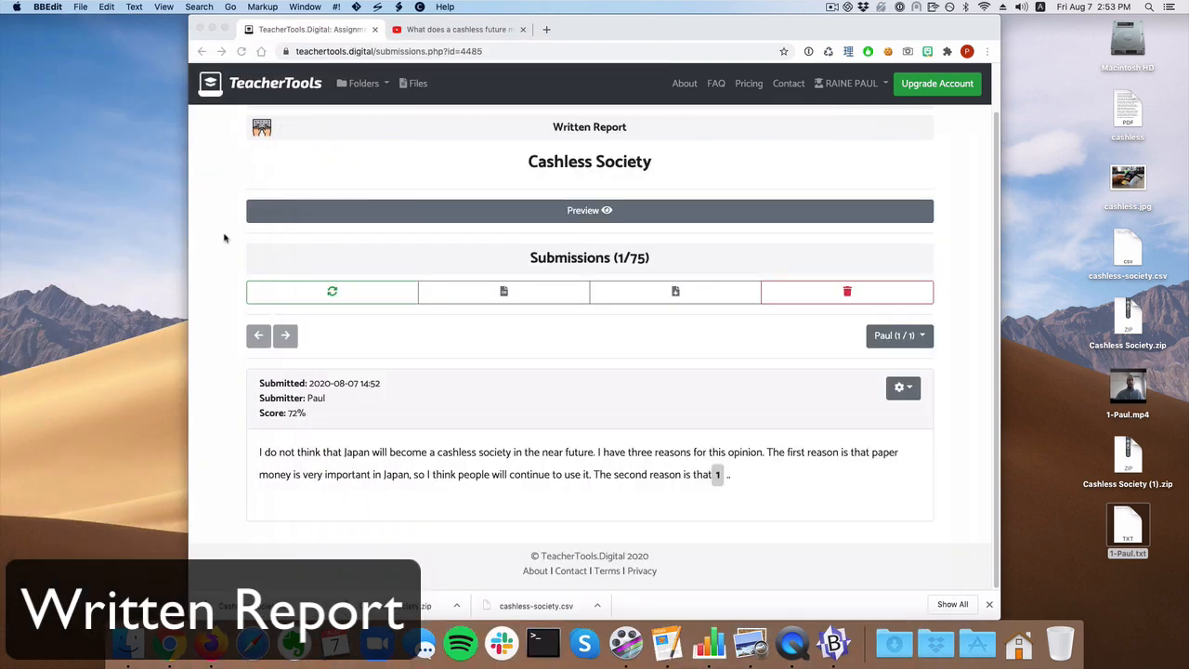
# Download the submission scores as a CSV file, view it in Numbers and close it.
pyautogui.click(503, 291)
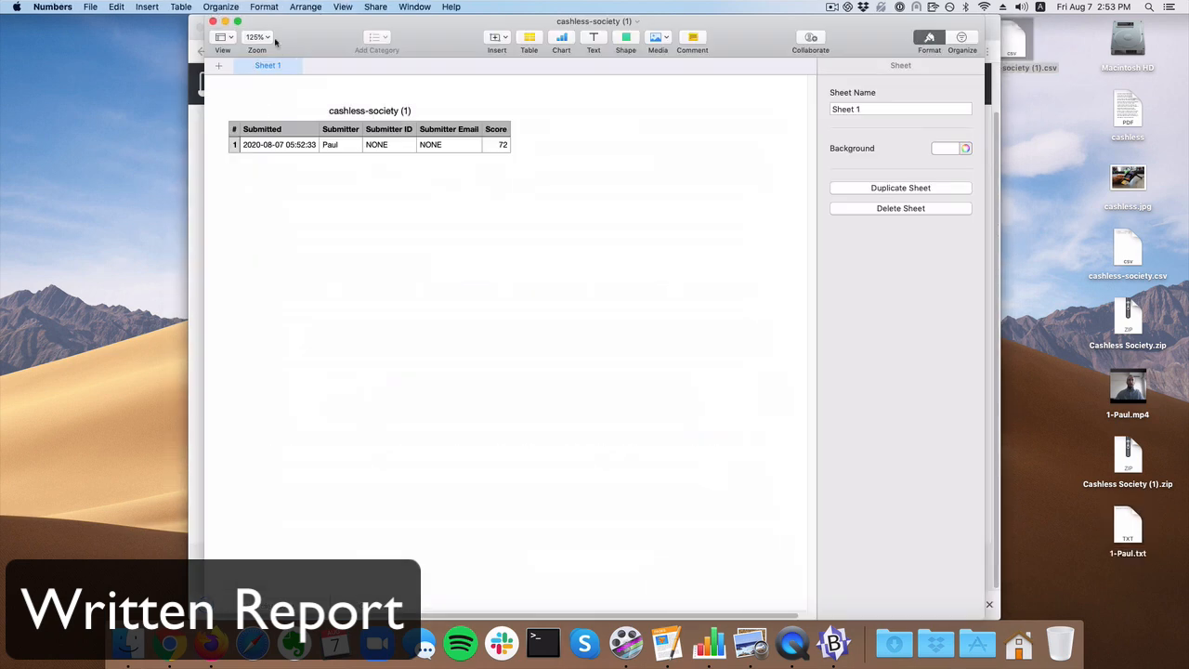
pyautogui.click(213, 22)
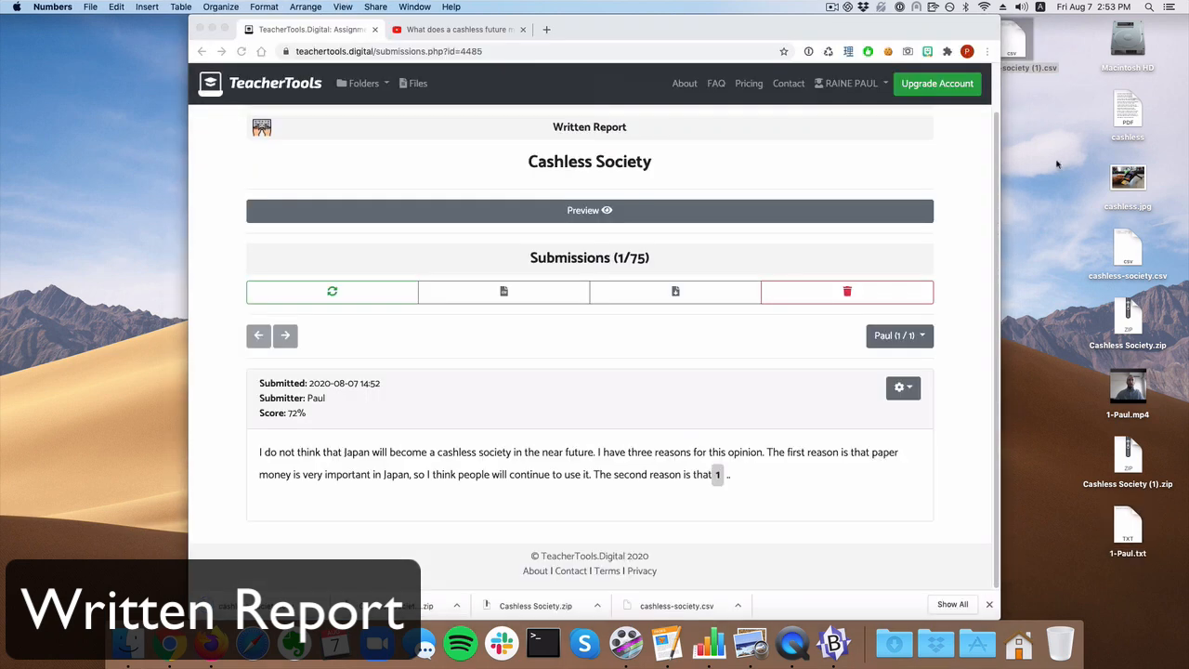
pyautogui.click(834, 8)
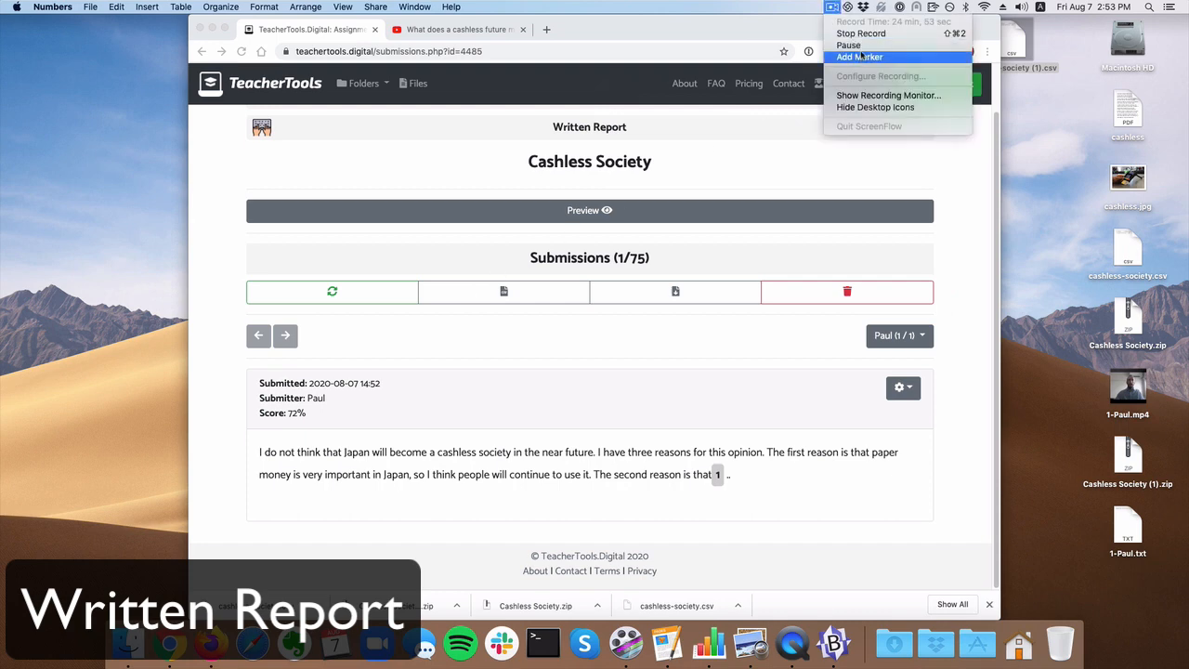